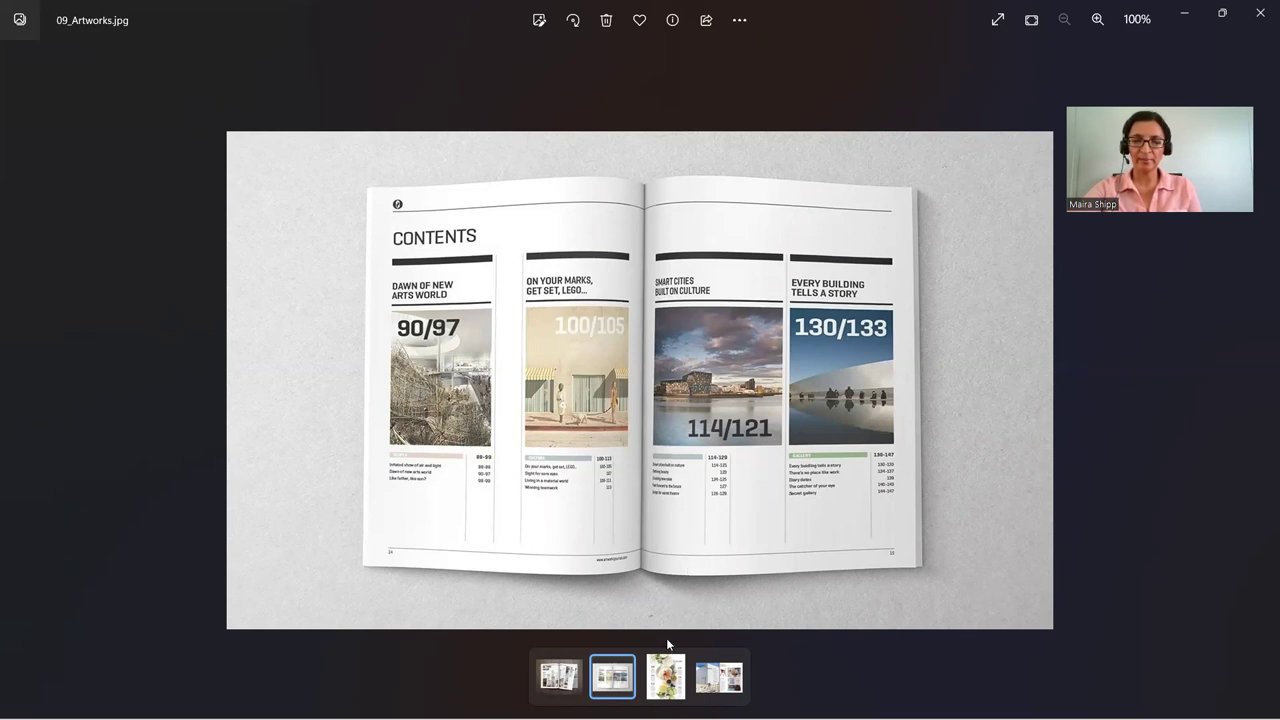
View the sample contents layouts 23_Martha_Moments.jpg and azure.png, and switch back to the magazine document in InDesign.
click(667, 683)
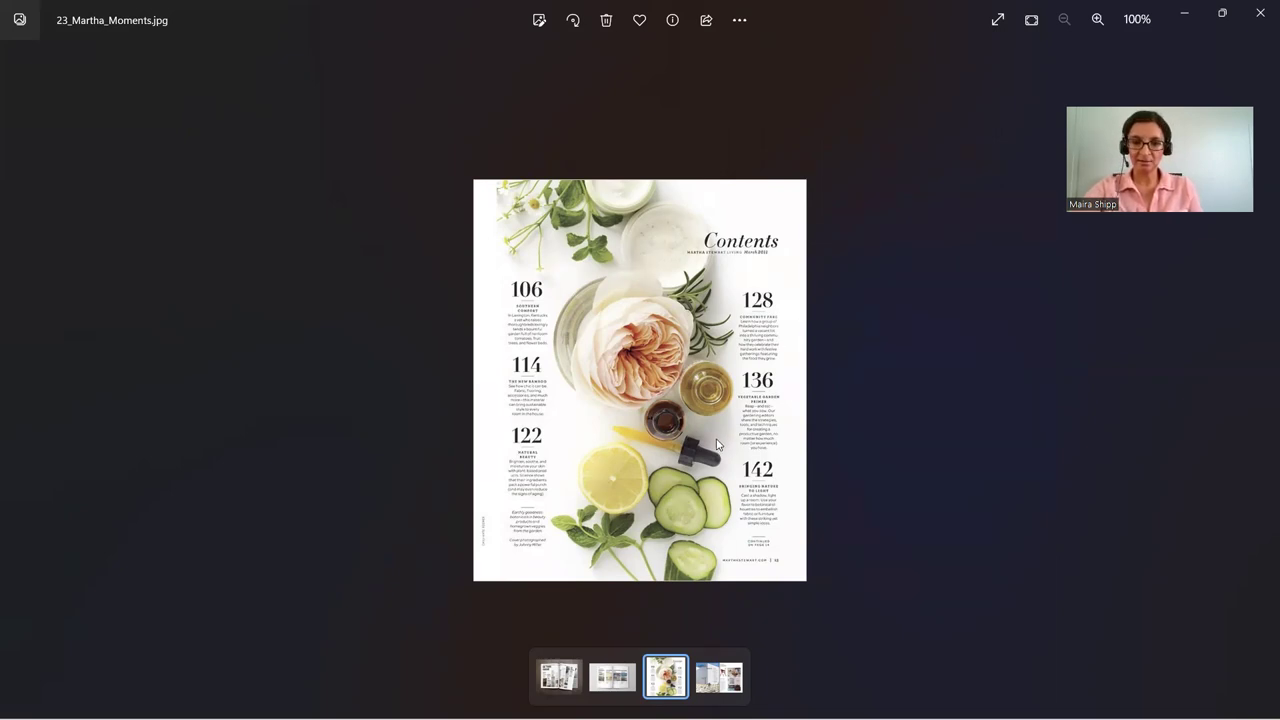
click(715, 688)
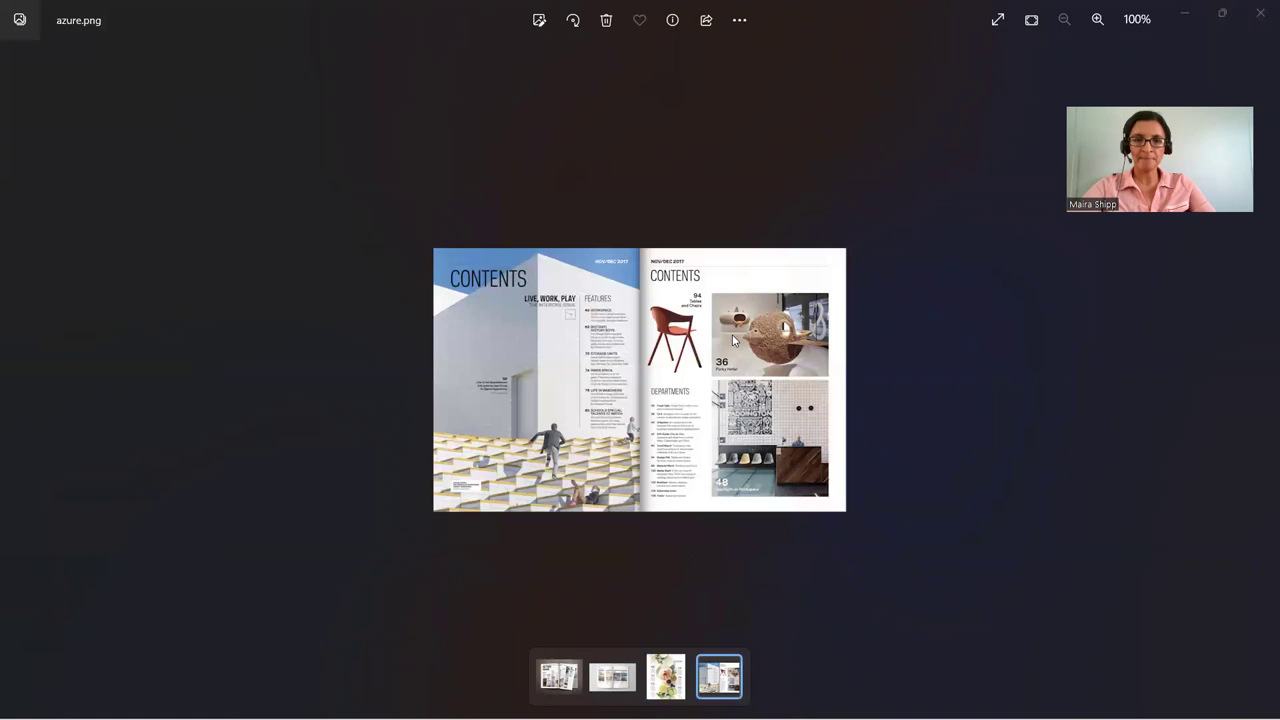
key(alt+Tab)
key(alt+Tab)
key(alt+Tab)
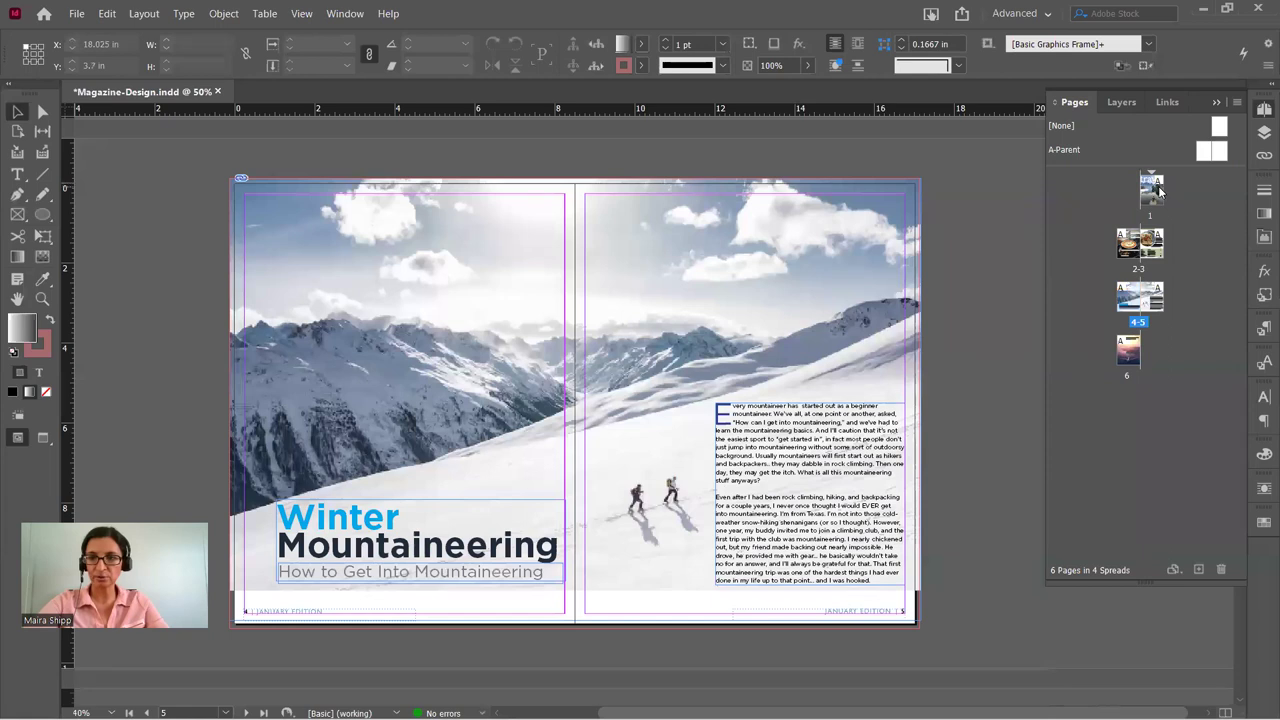
Insert a new two-page spread based on A-Parent directly after the cover page.
double_click(1154, 200)
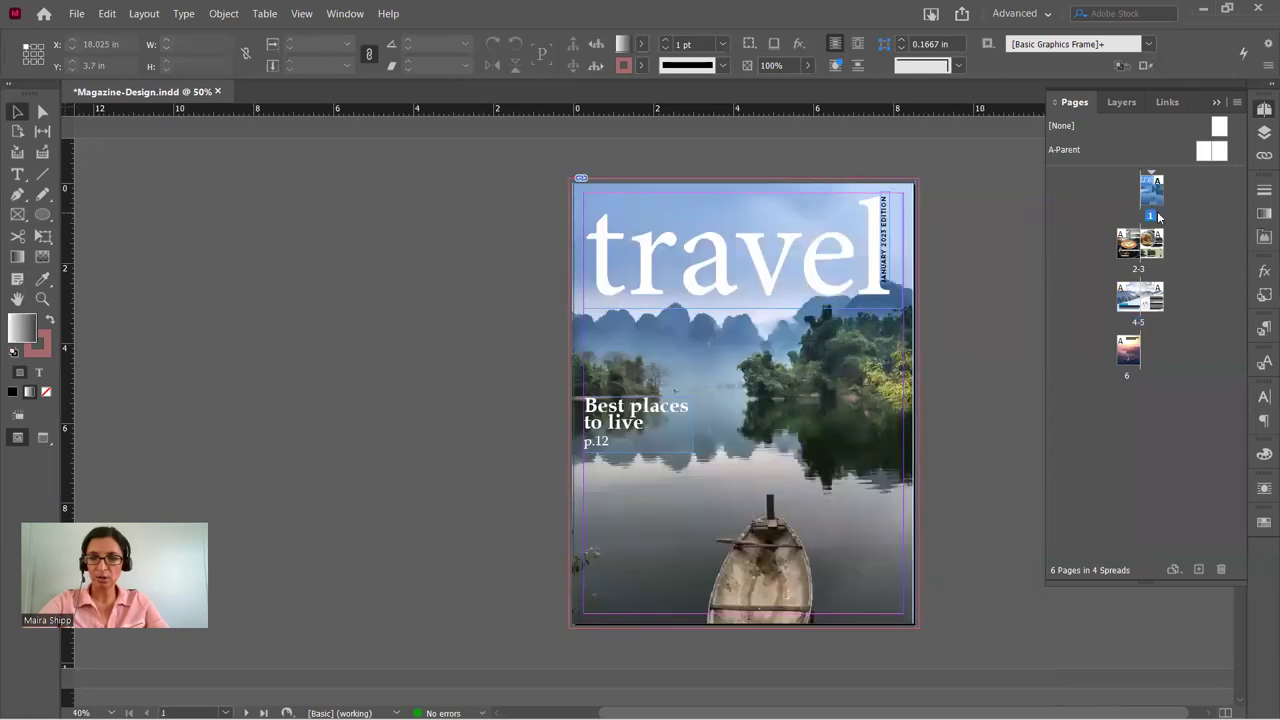
click(1206, 155)
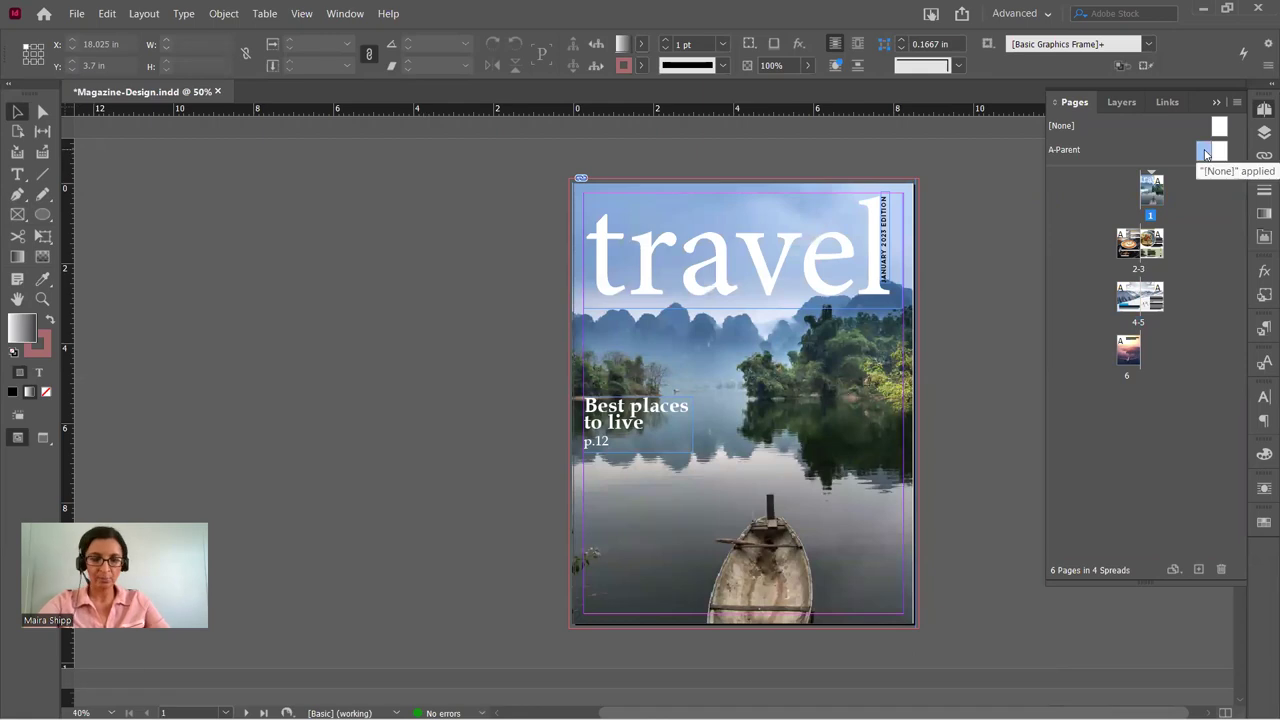
click(1220, 152)
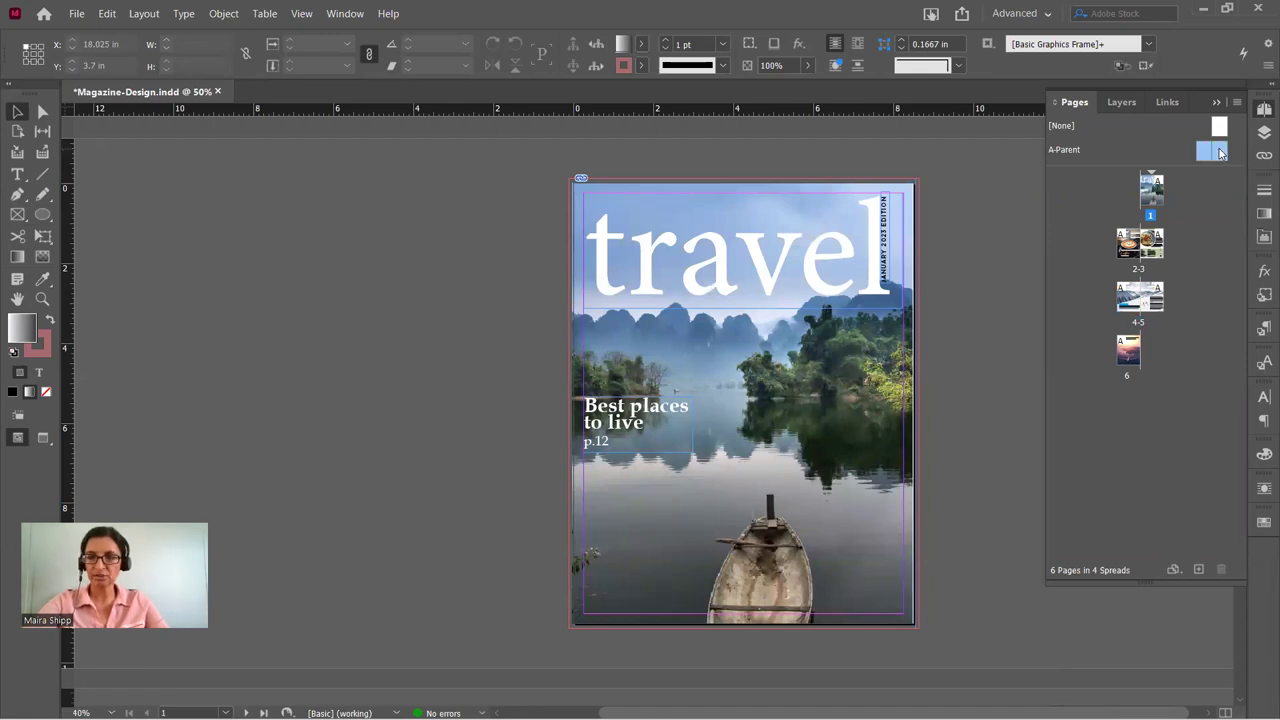
drag(1220, 152, 1182, 187)
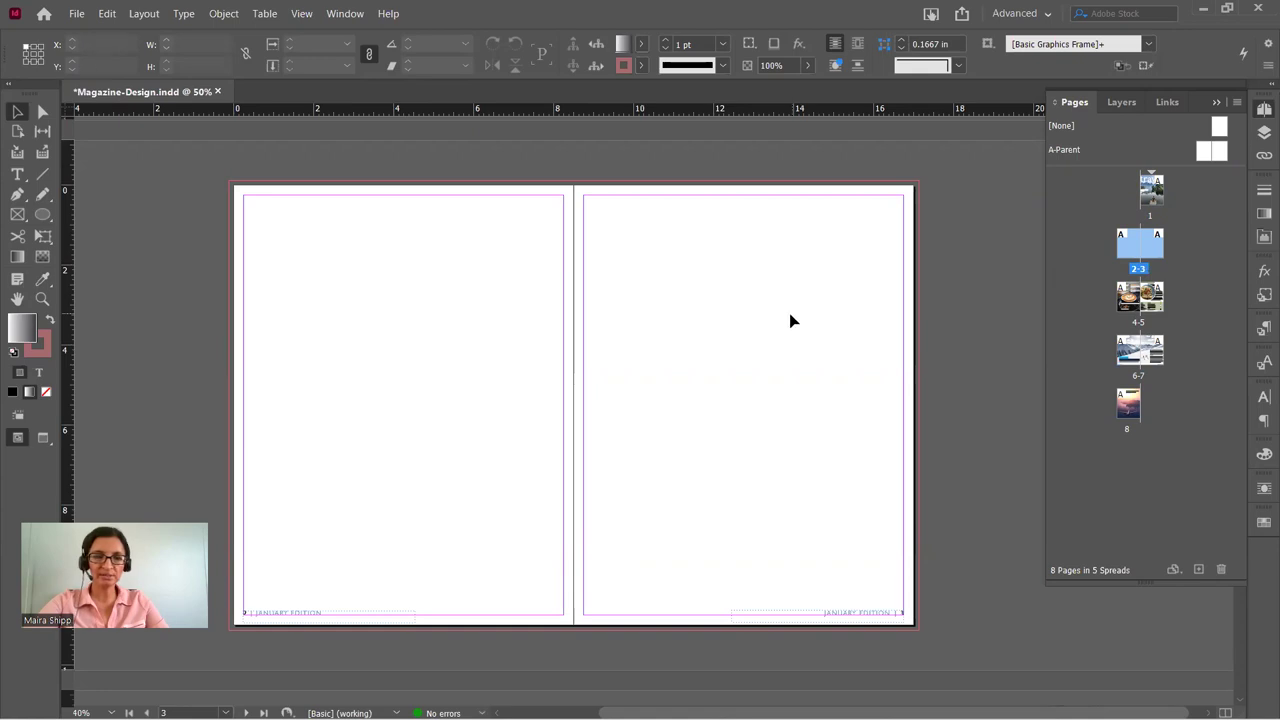
Draw an image frame about 10.65 by 4.43 in across the upper part of spread 2-3 and place pexels-photo-1630037 in it.
click(17, 214)
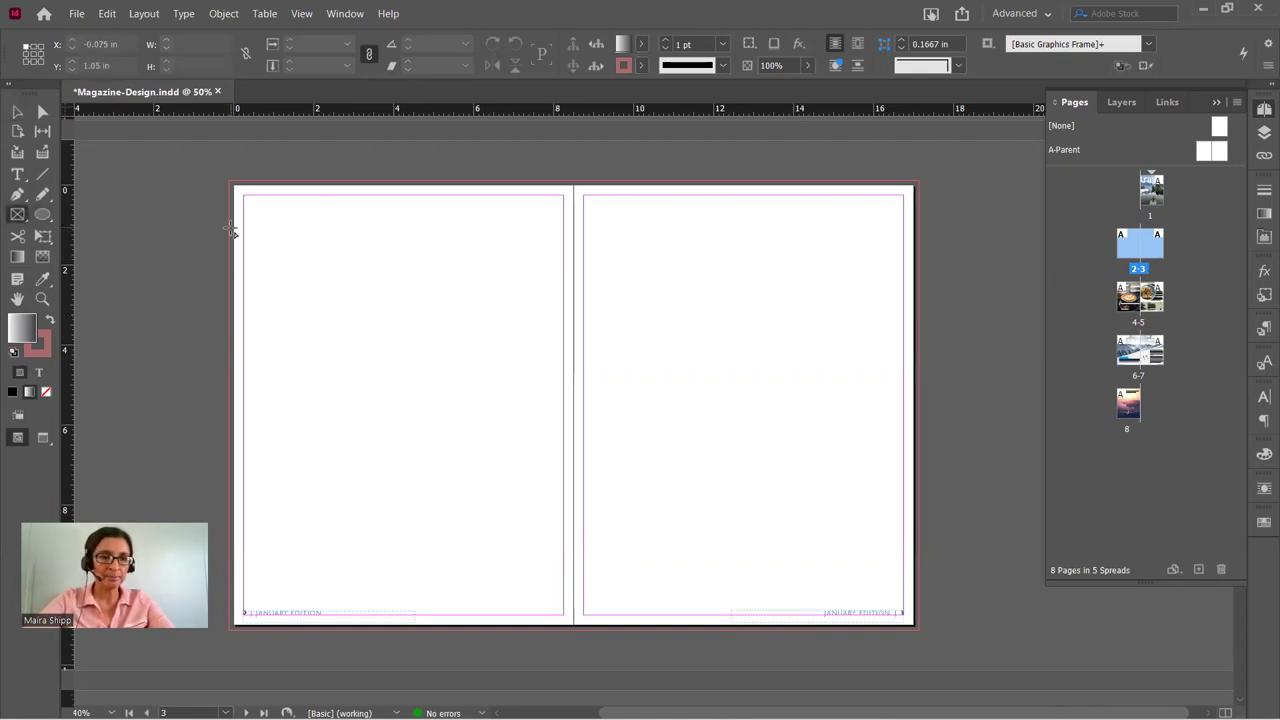
drag(232, 229, 656, 406)
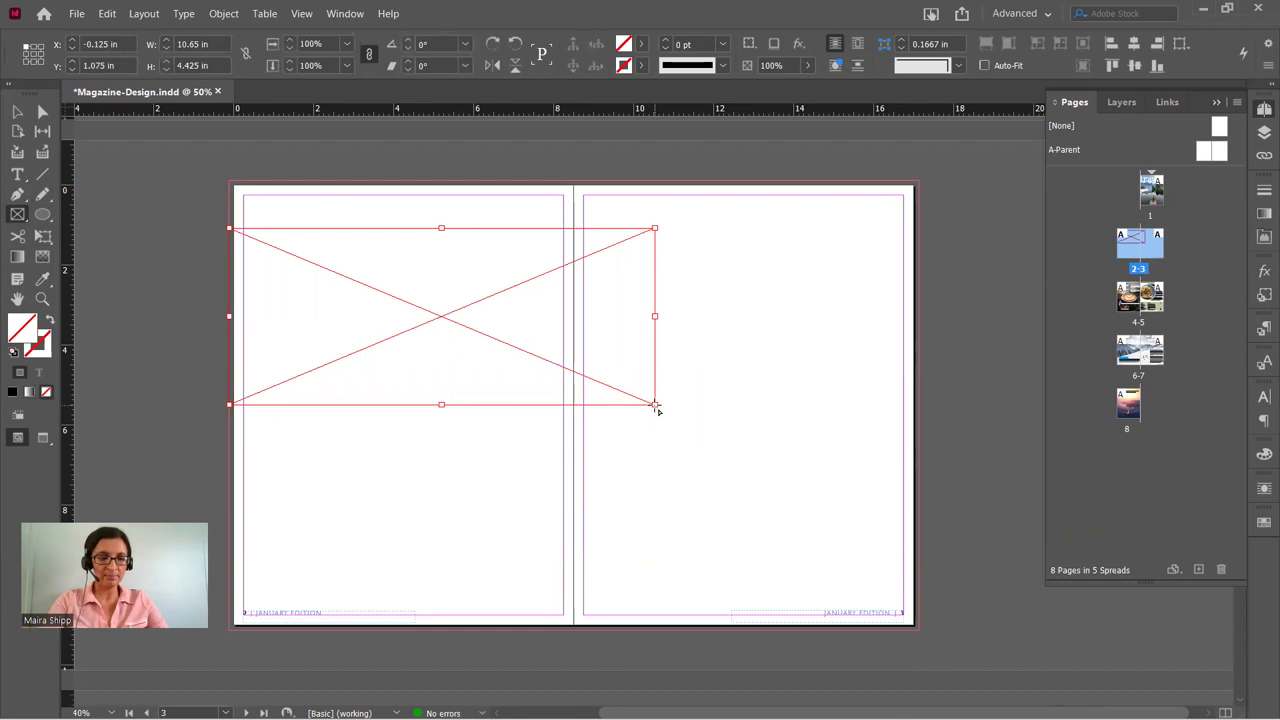
key(ctrl+d)
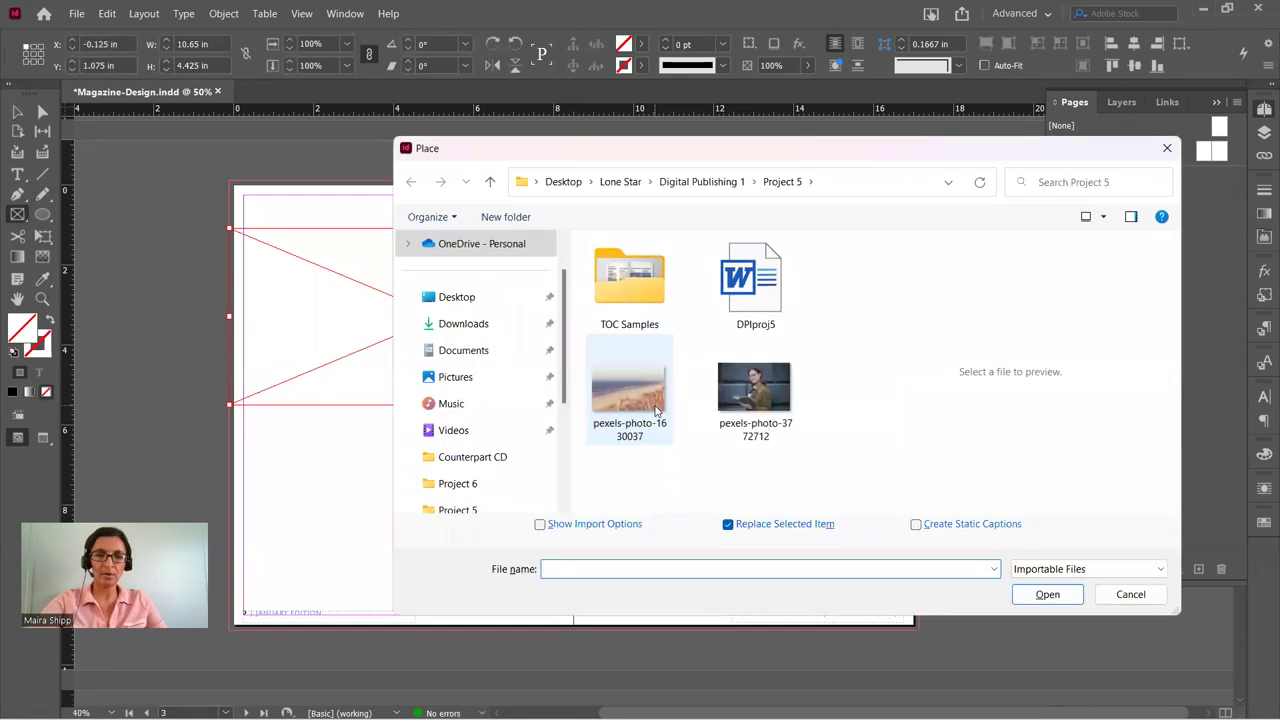
click(653, 408)
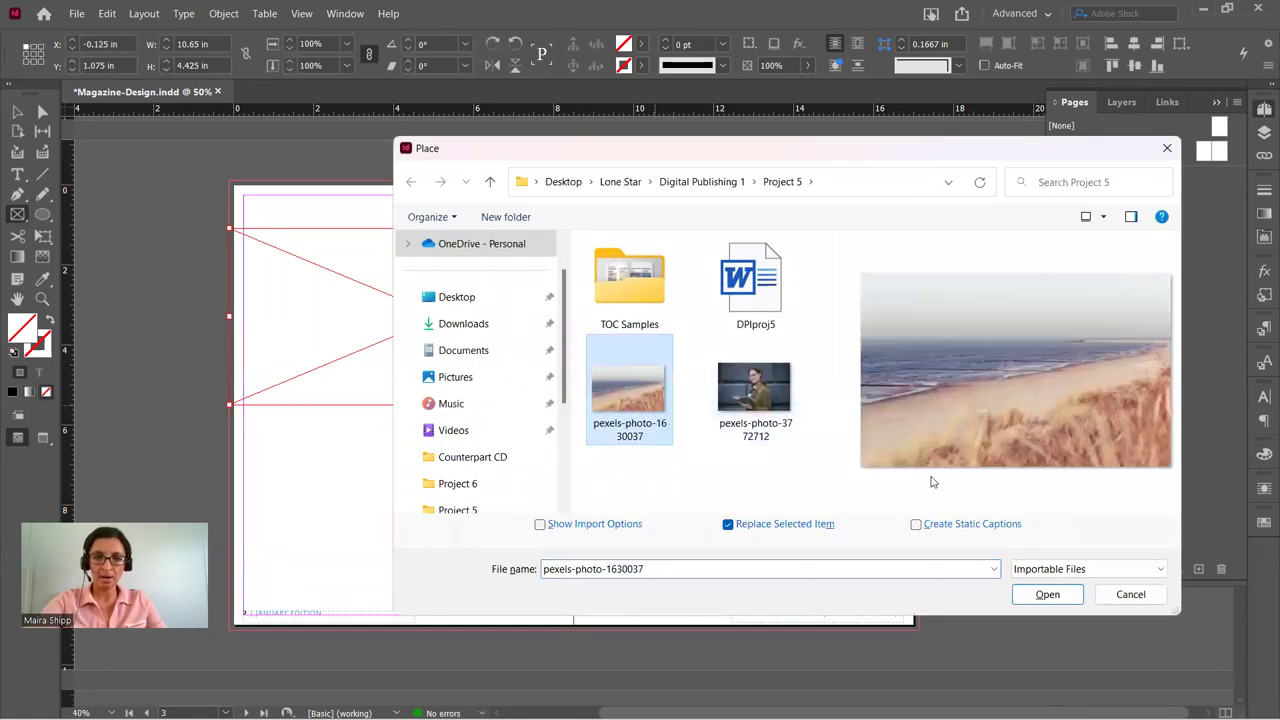
click(1045, 596)
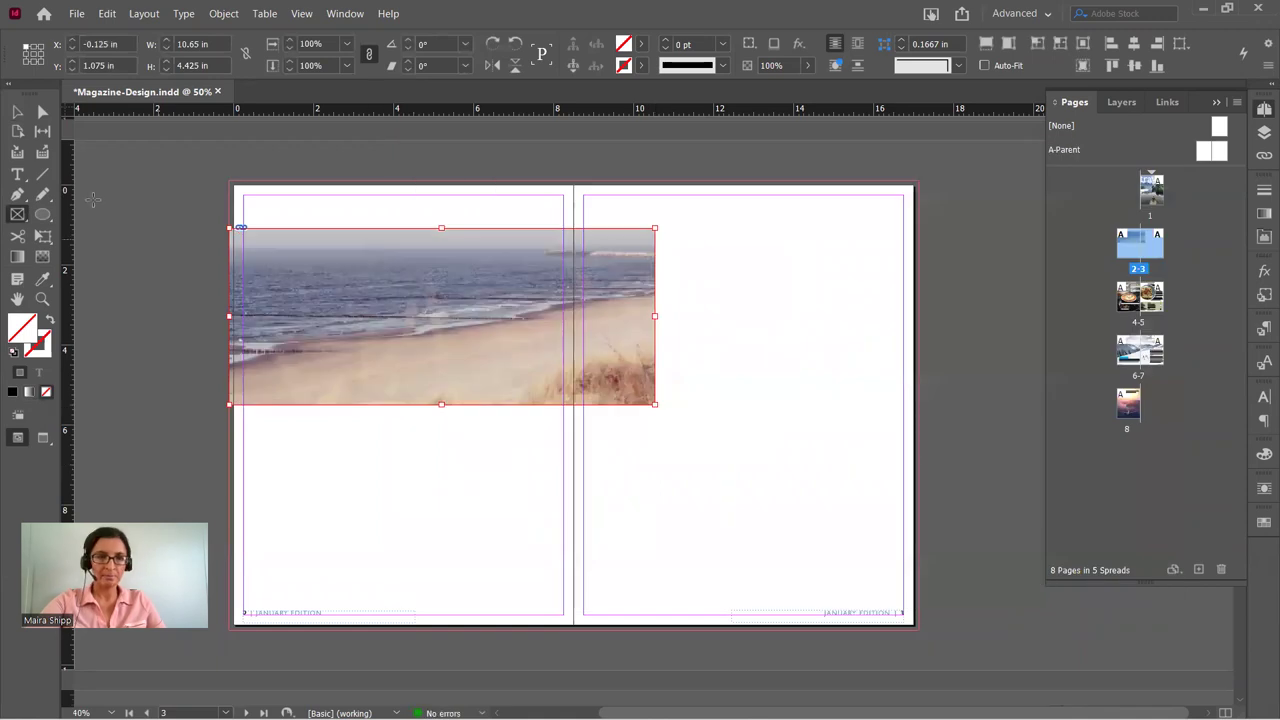
Fit the beach photo proportionally, enlarge it to about 64.8% to fill the frame's width, and reposition it within the frame.
click(42, 111)
double_click(355, 276)
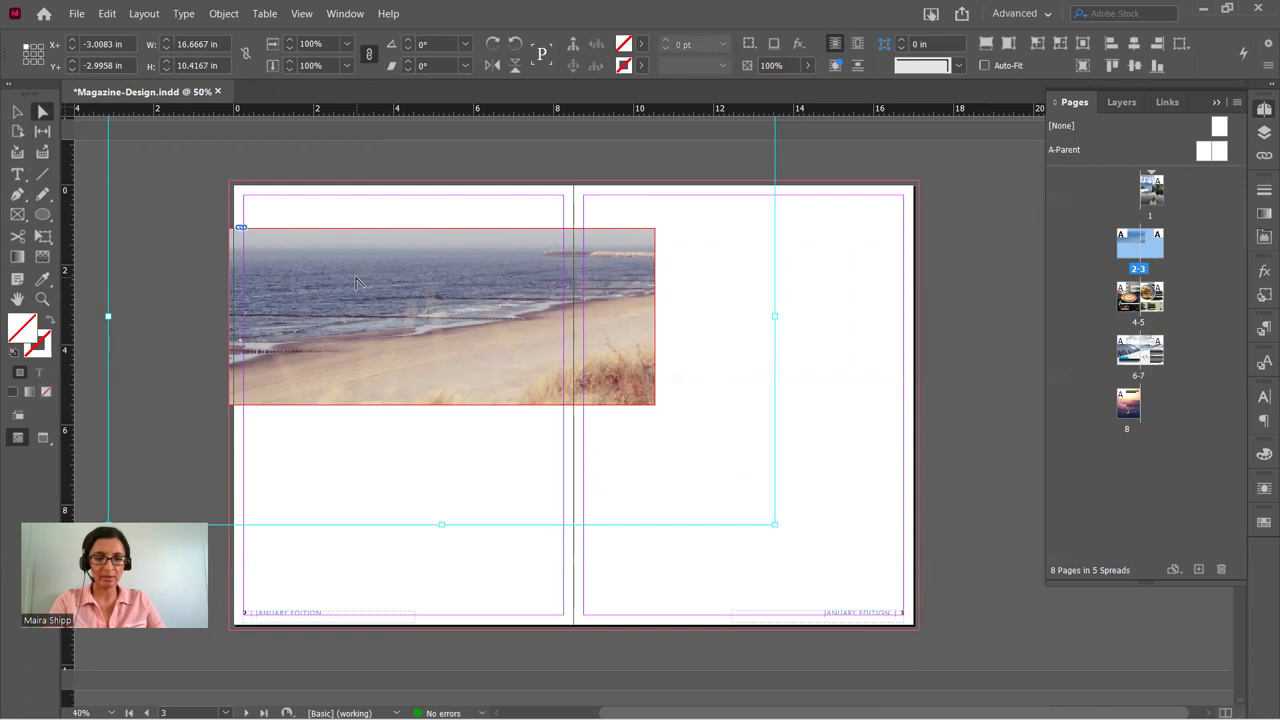
key(ctrl+alt+shift+e)
drag(355, 276, 284, 264)
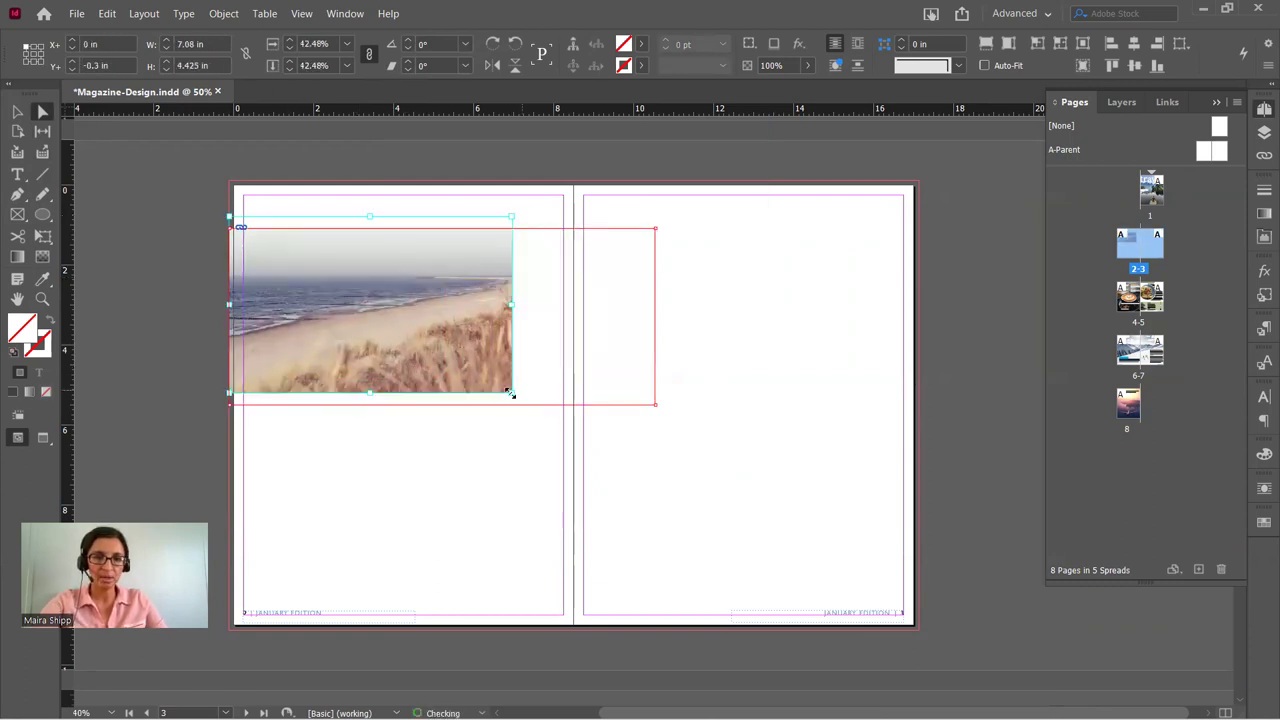
drag(512, 393, 660, 480)
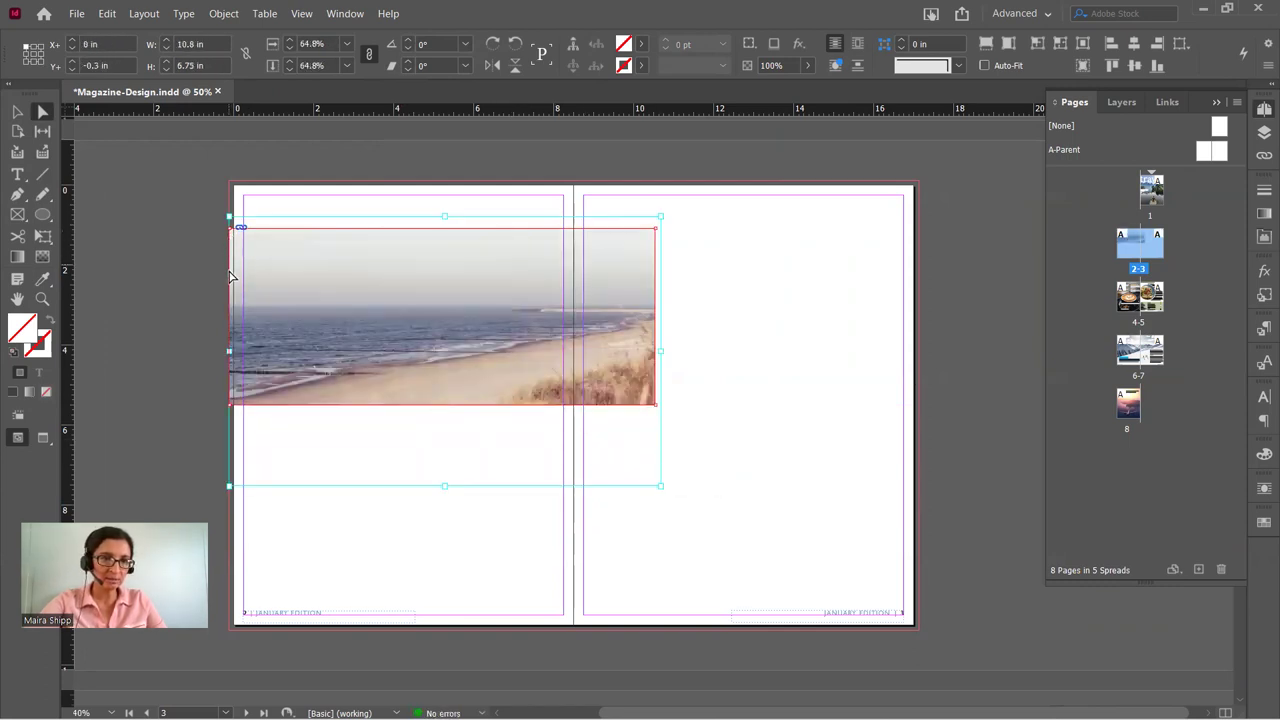
mouse_move(438, 312)
mouse_down()
mouse_move(444, 283)
mouse_move(449, 317)
mouse_up()
click(140, 301)
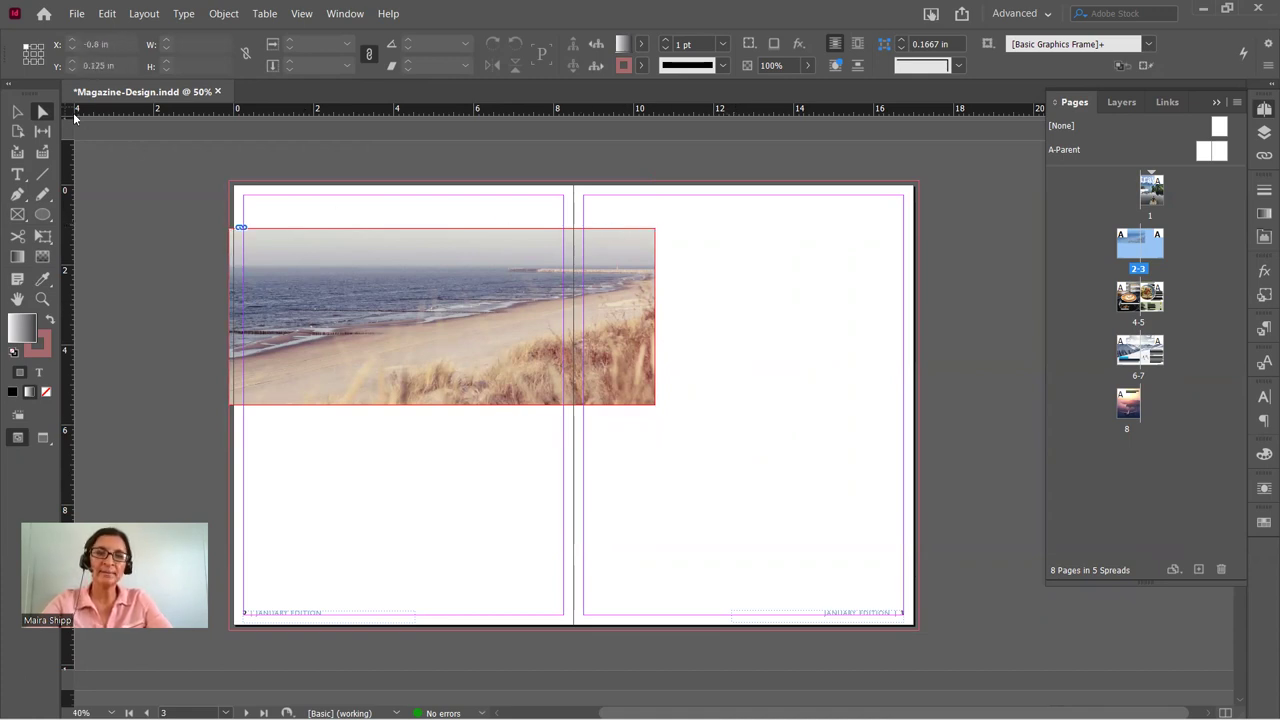
click(18, 112)
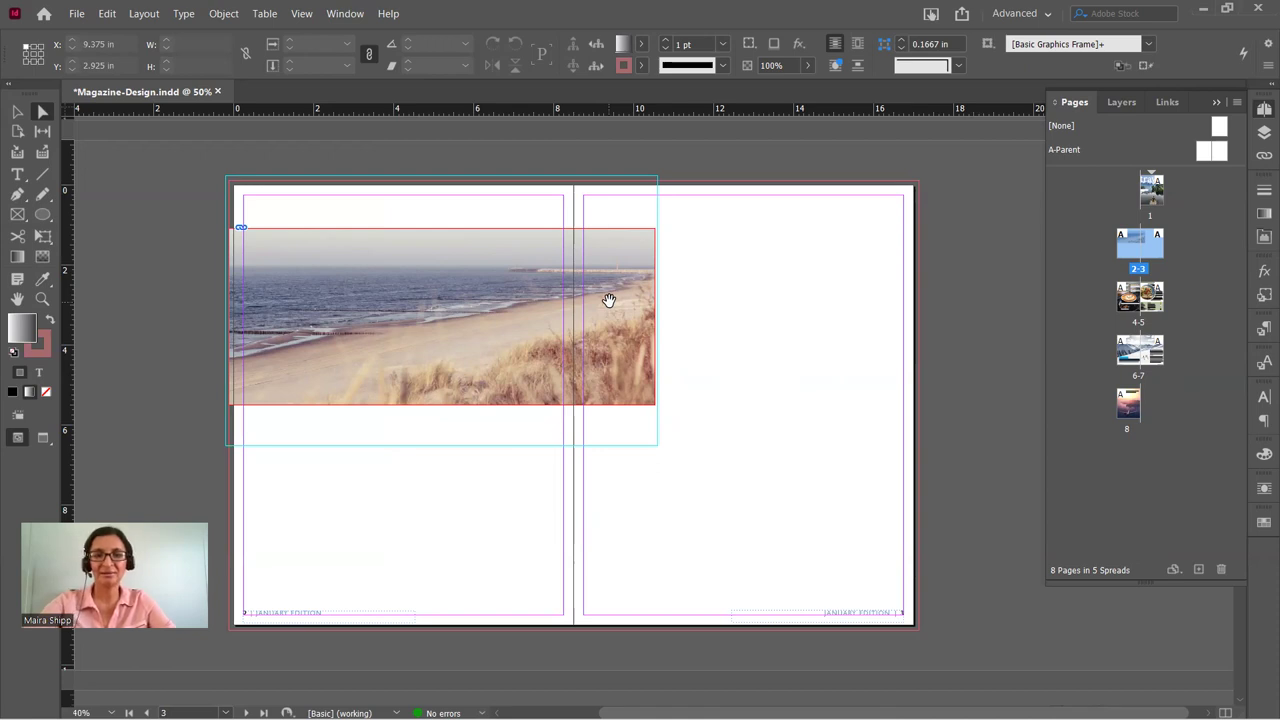
click(171, 193)
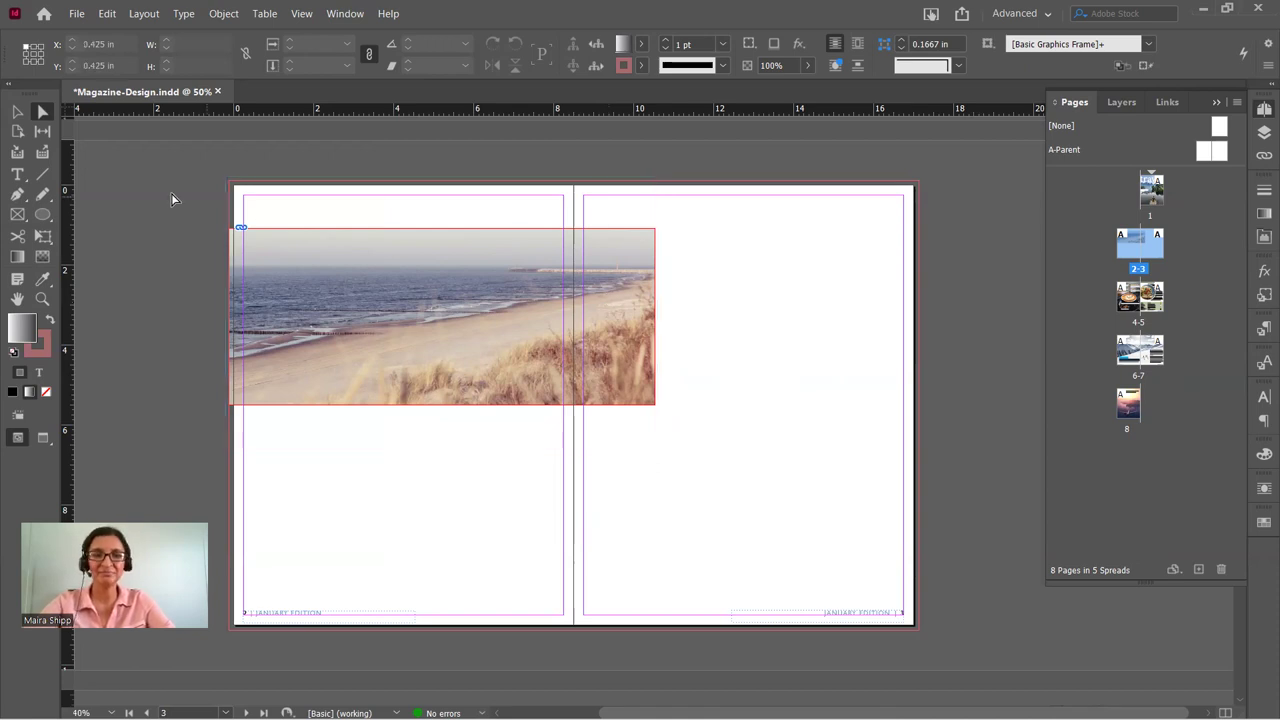
click(18, 112)
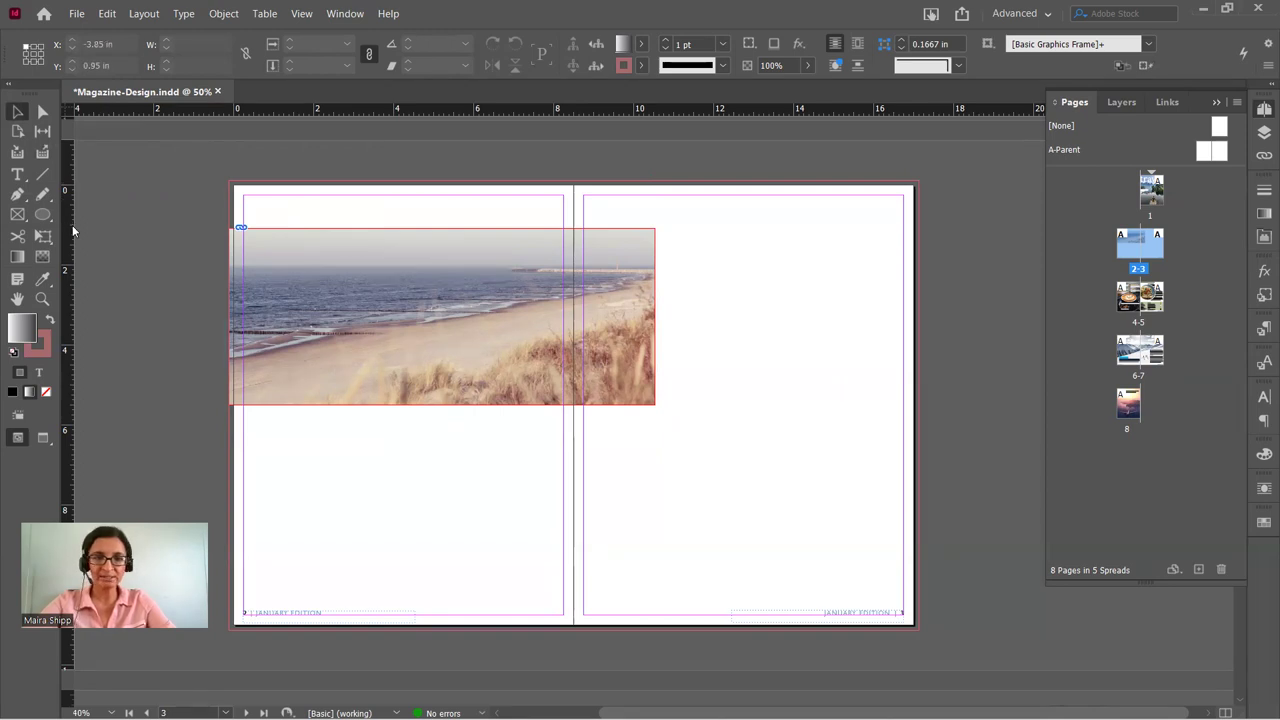
Draw a rectangle about 5.75 by 2.75 in on page 2 below the beach photo.
click(18, 257)
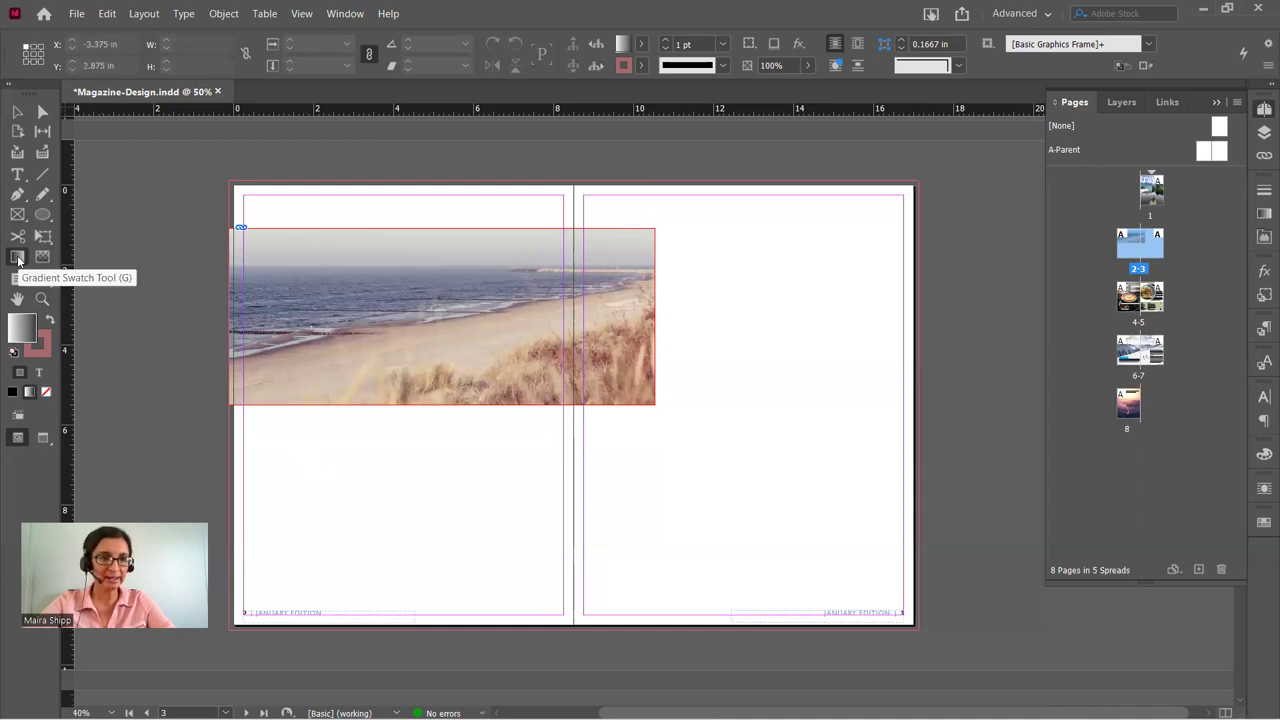
click(40, 216)
drag(40, 216, 78, 240)
drag(312, 452, 545, 563)
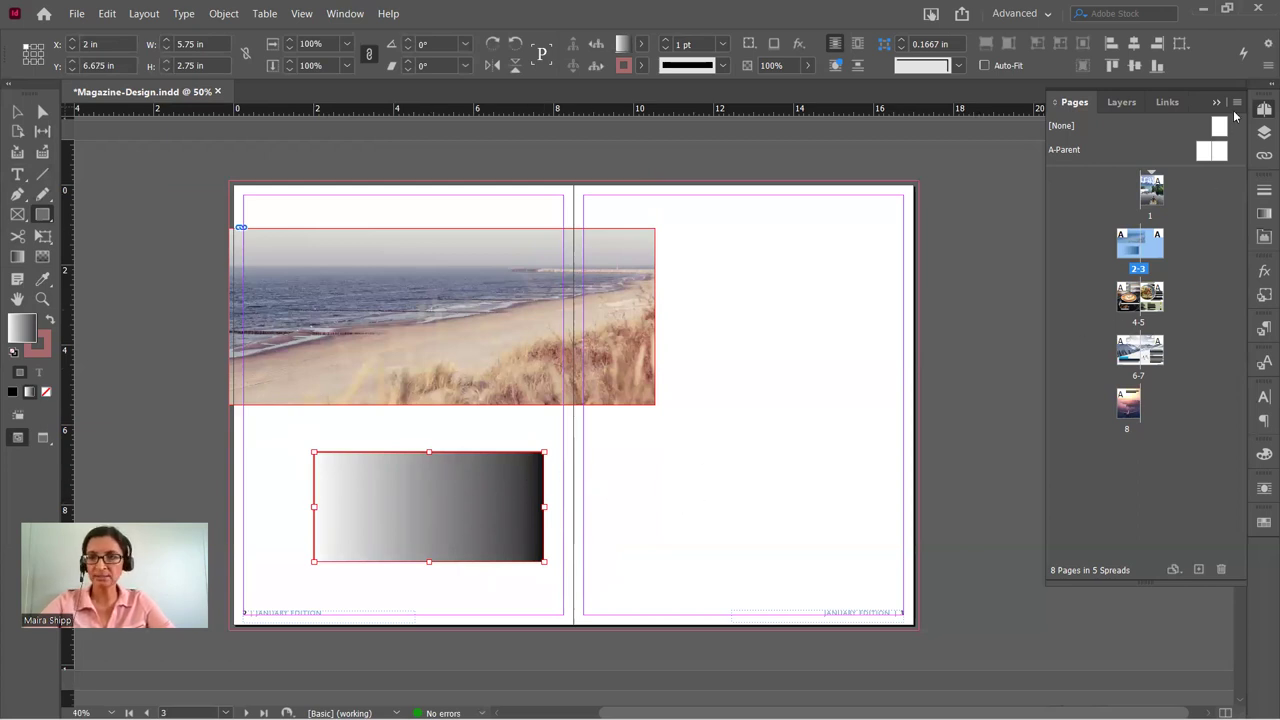
Display the document's color swatches beside the artwork together with the gradient settings.
click(1218, 104)
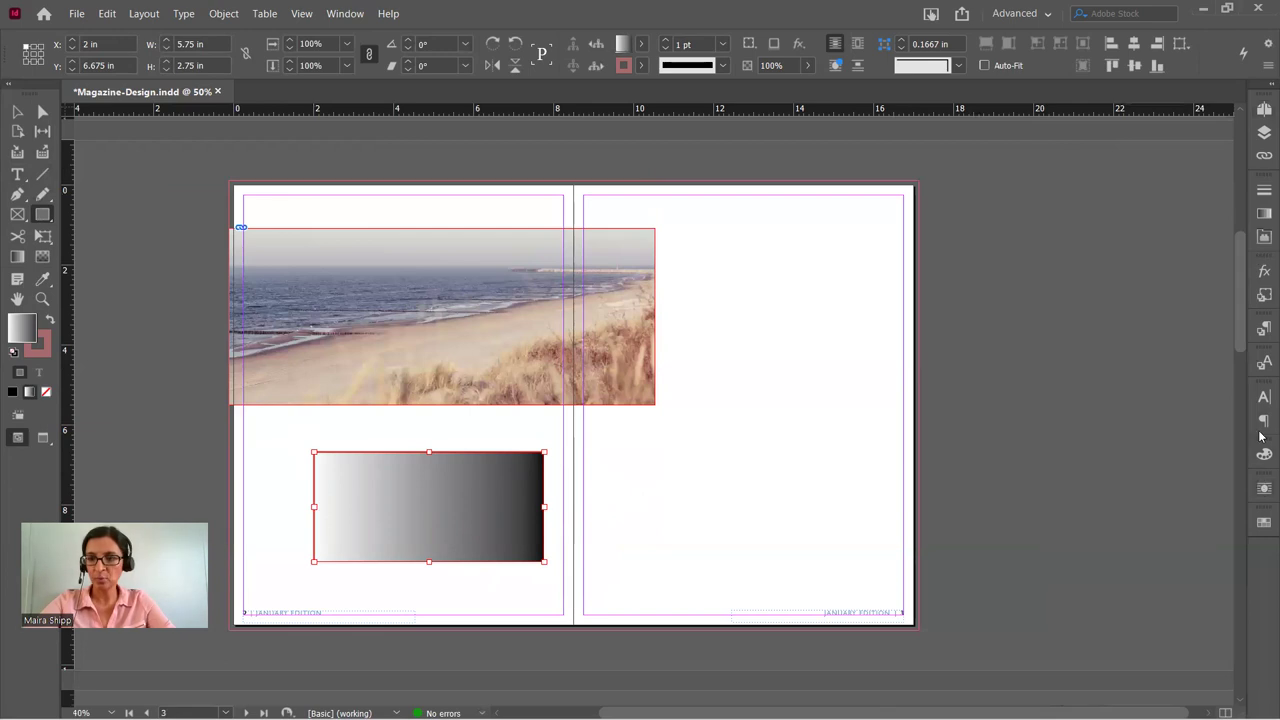
click(1263, 523)
drag(1143, 329, 878, 283)
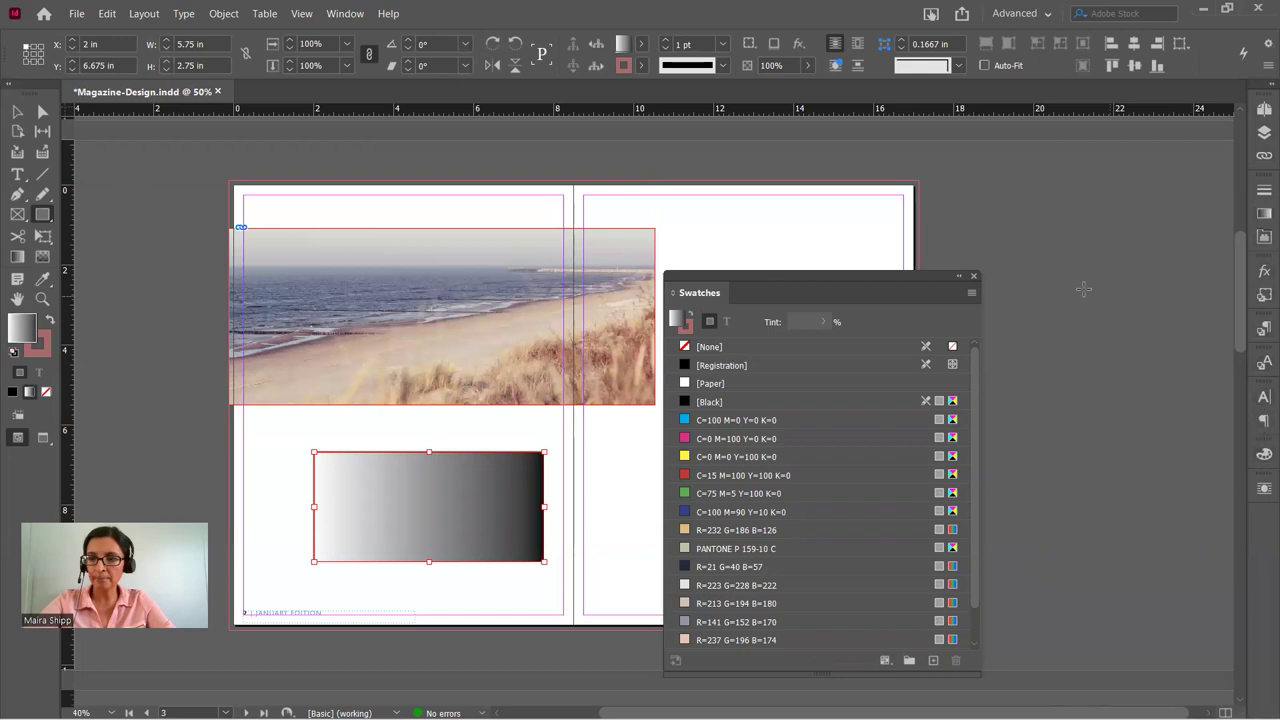
click(1263, 215)
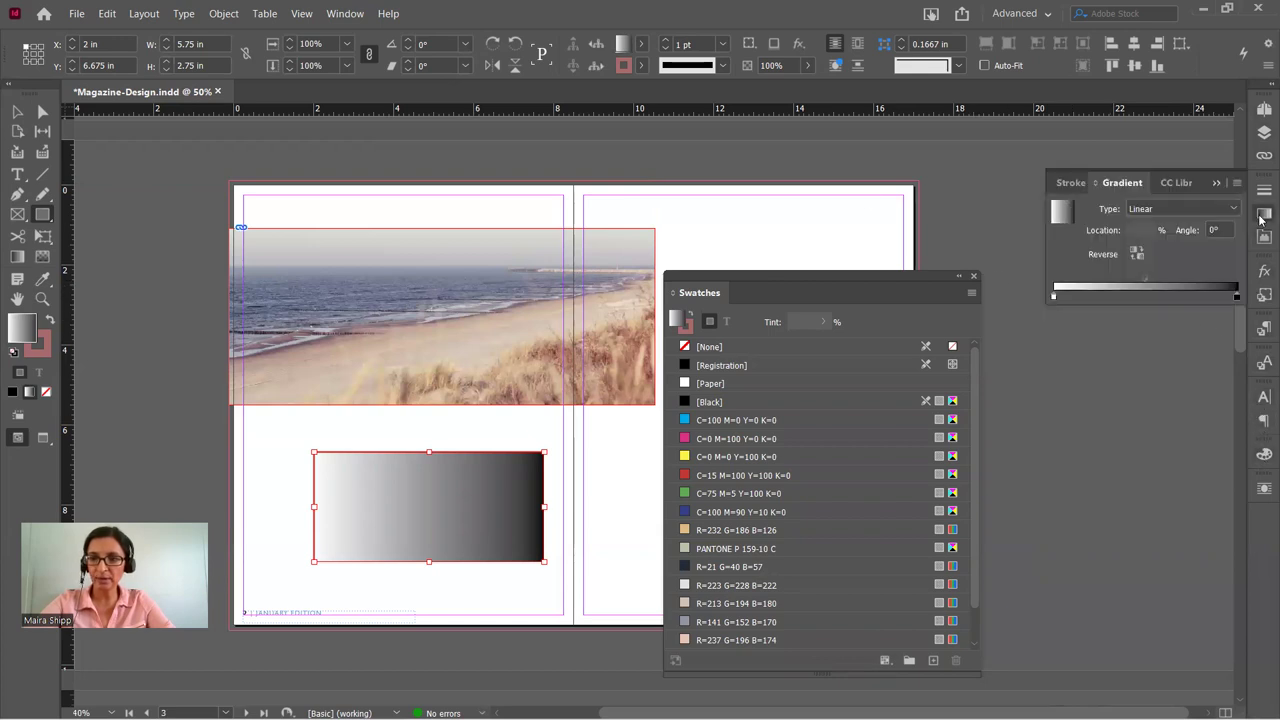
click(343, 14)
mouse_move(366, 127)
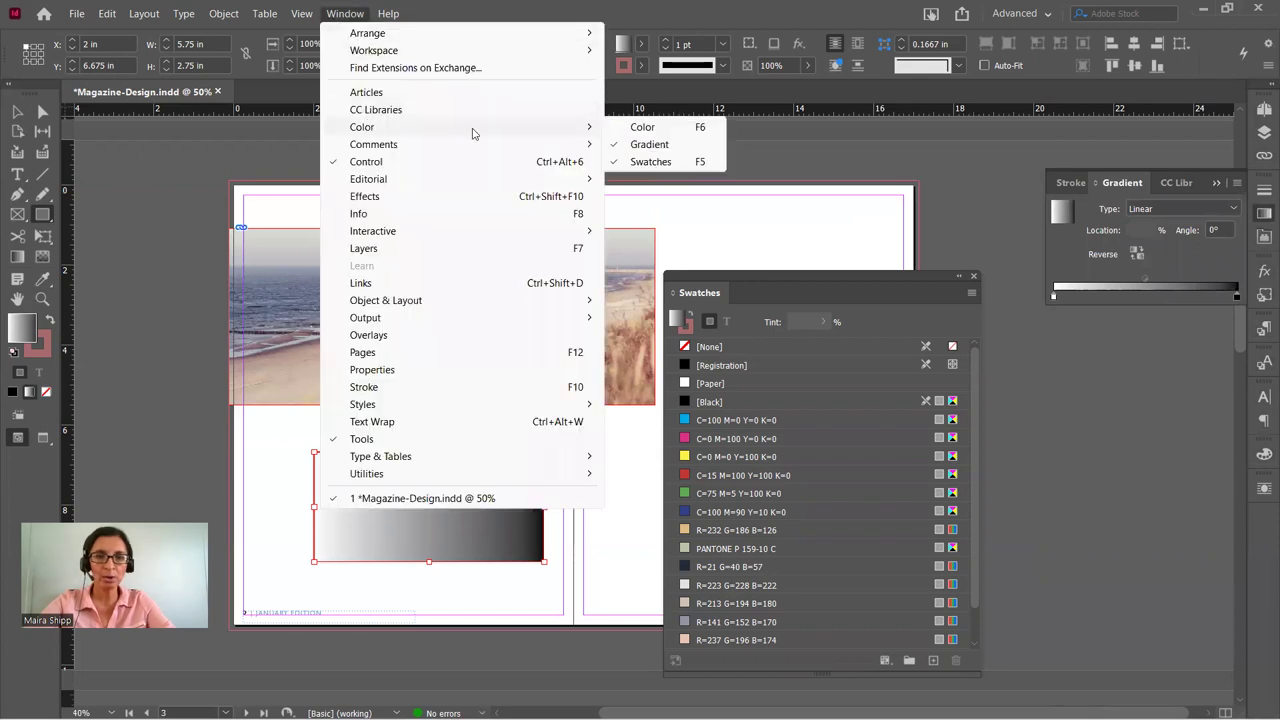
click(1122, 186)
click(1262, 216)
scroll(825, 442, down, 1)
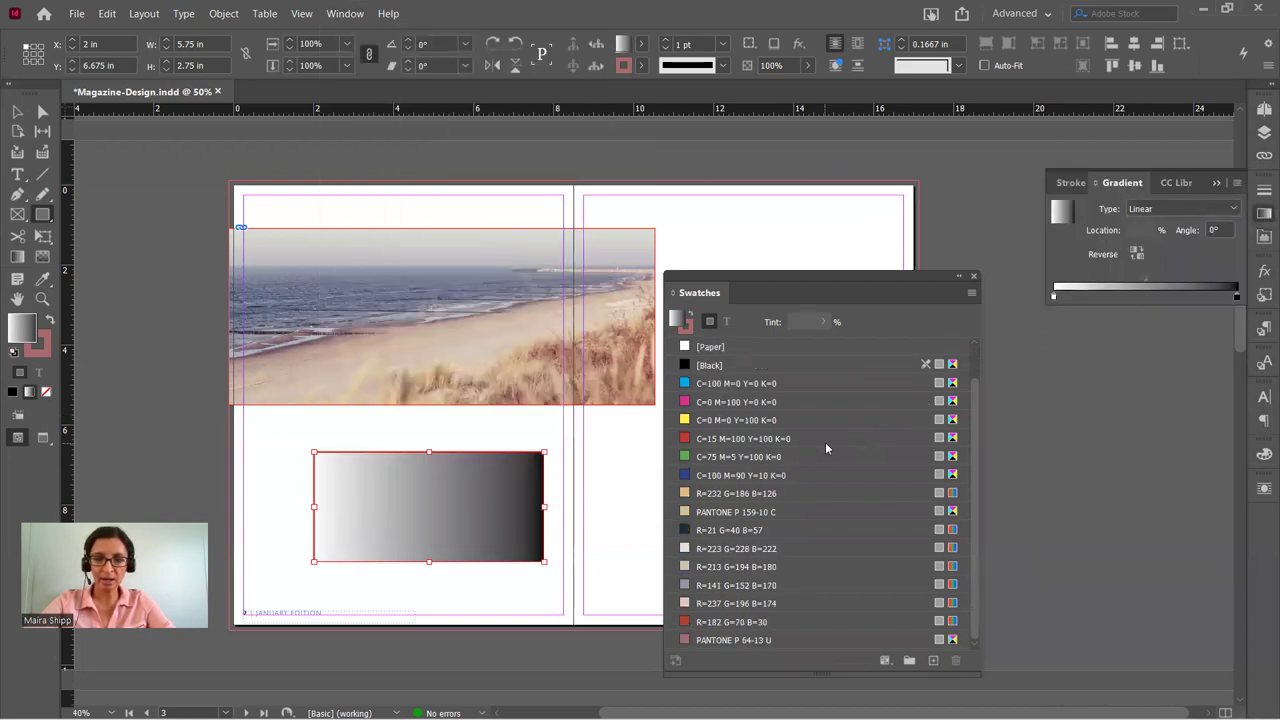
Fill the rectangle with the sand color sampled from the beach photo using the Eyedropper.
click(17, 111)
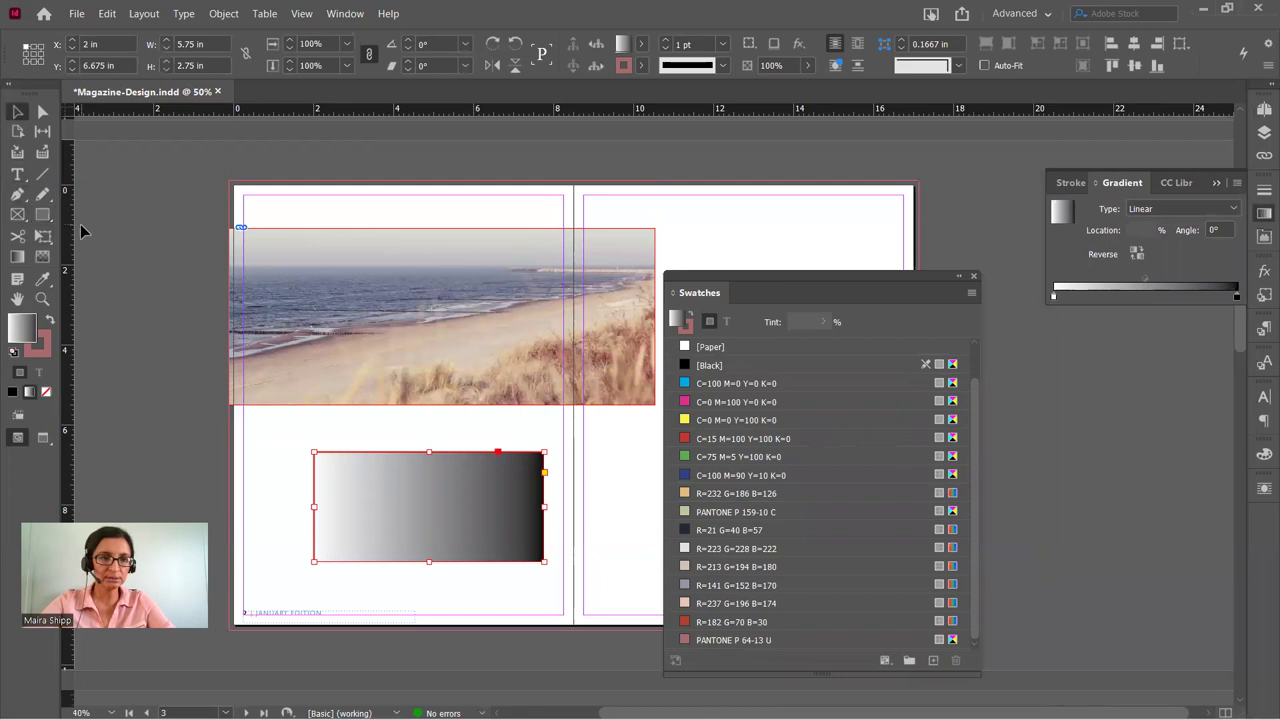
click(127, 260)
click(360, 466)
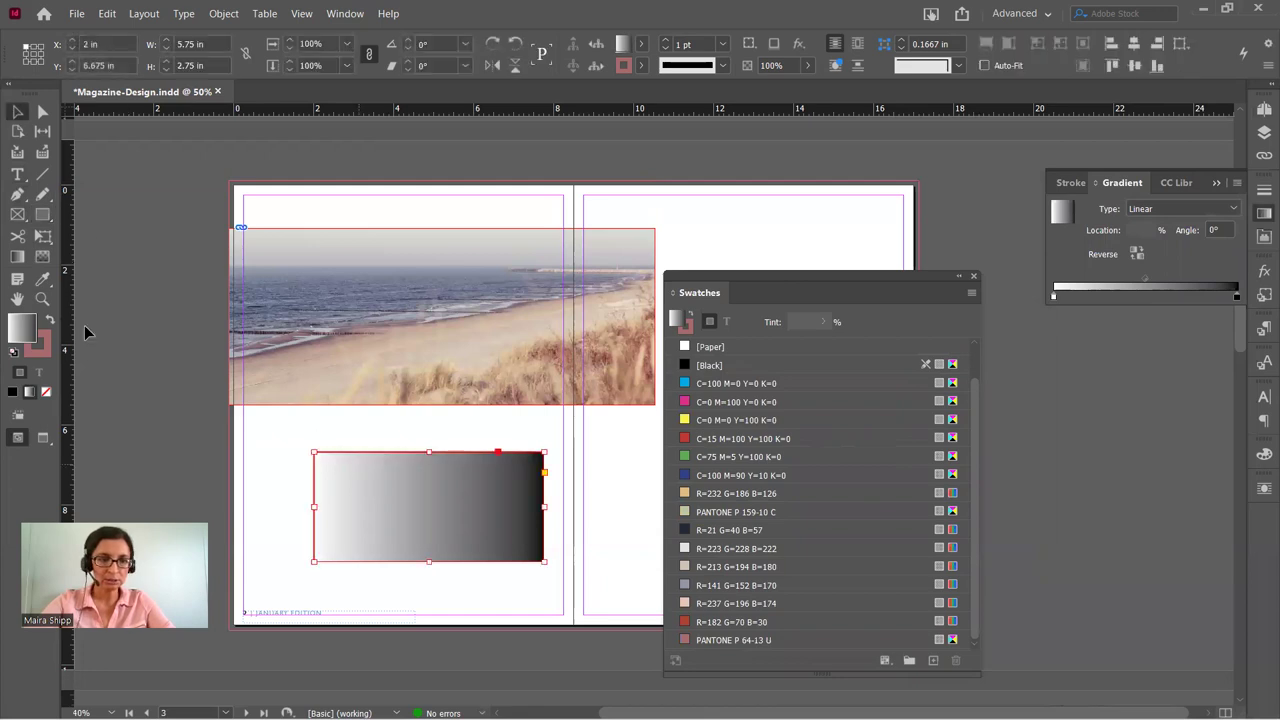
click(40, 282)
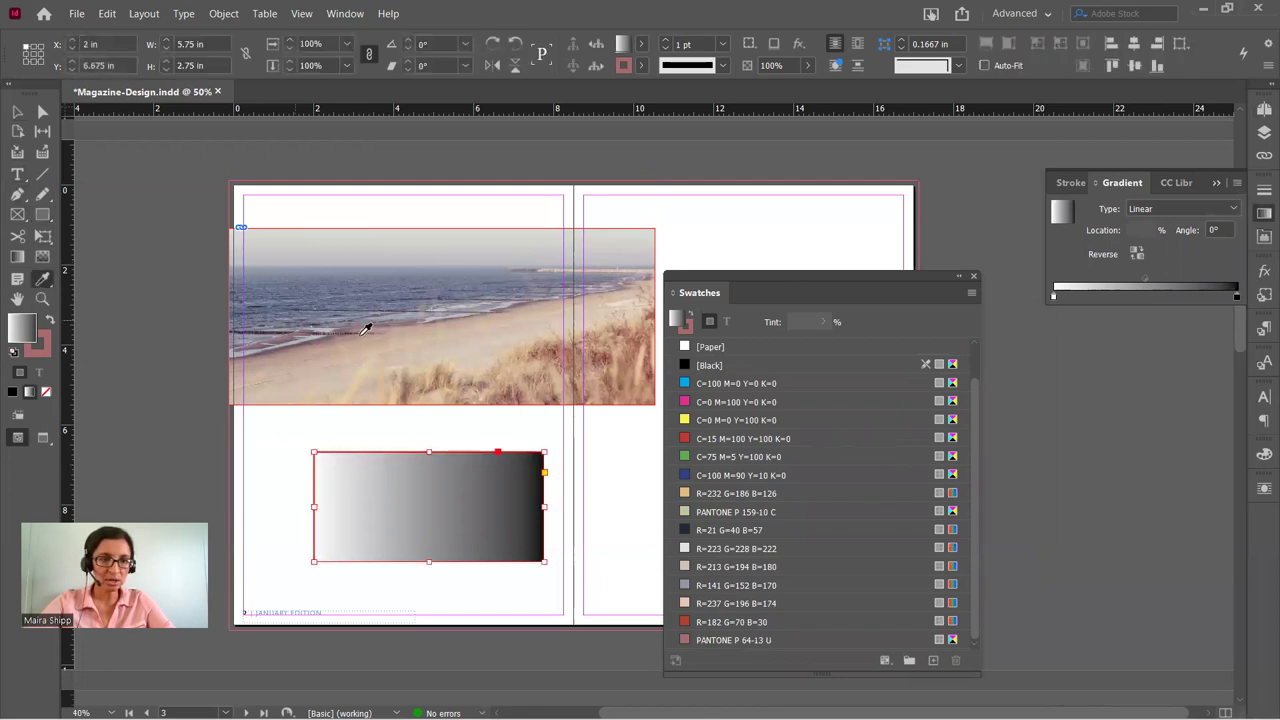
click(476, 334)
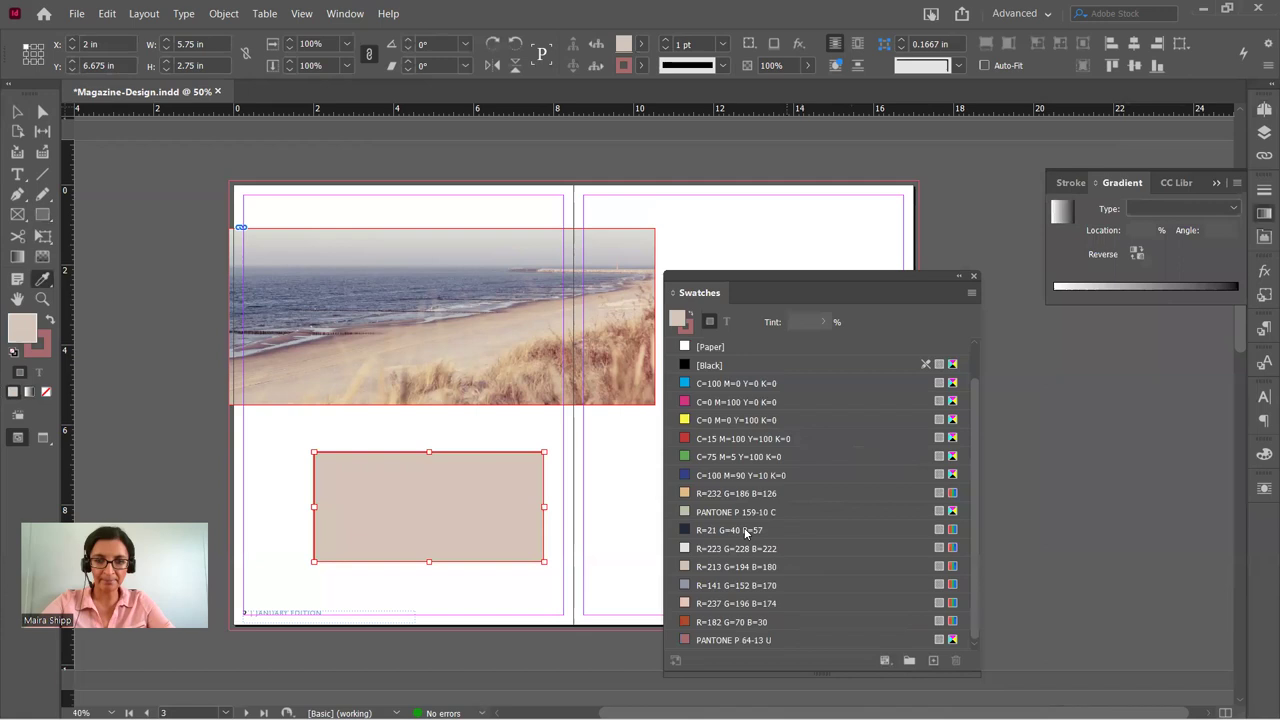
Try beige and light grey swatches on the rectangle, fill it with R=141 G=152 B=170, and move it to about X 1.66, Y 6.05 in.
click(17, 111)
click(115, 275)
click(434, 531)
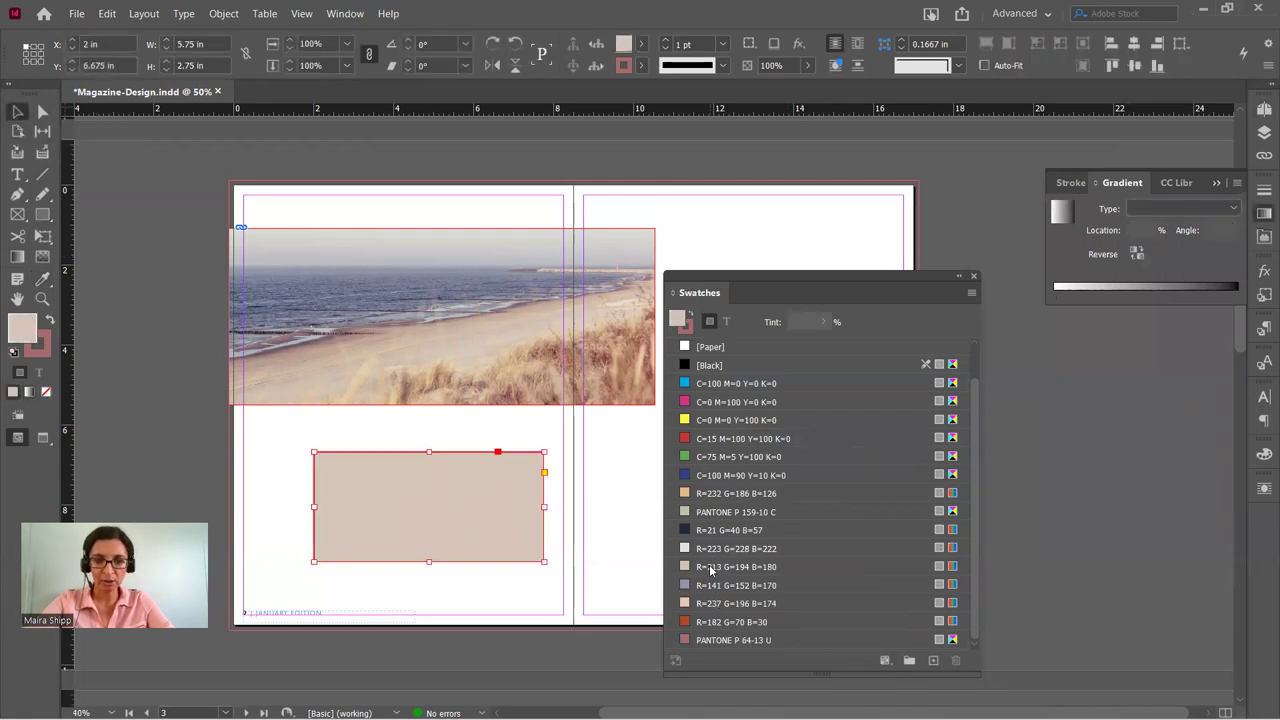
click(714, 568)
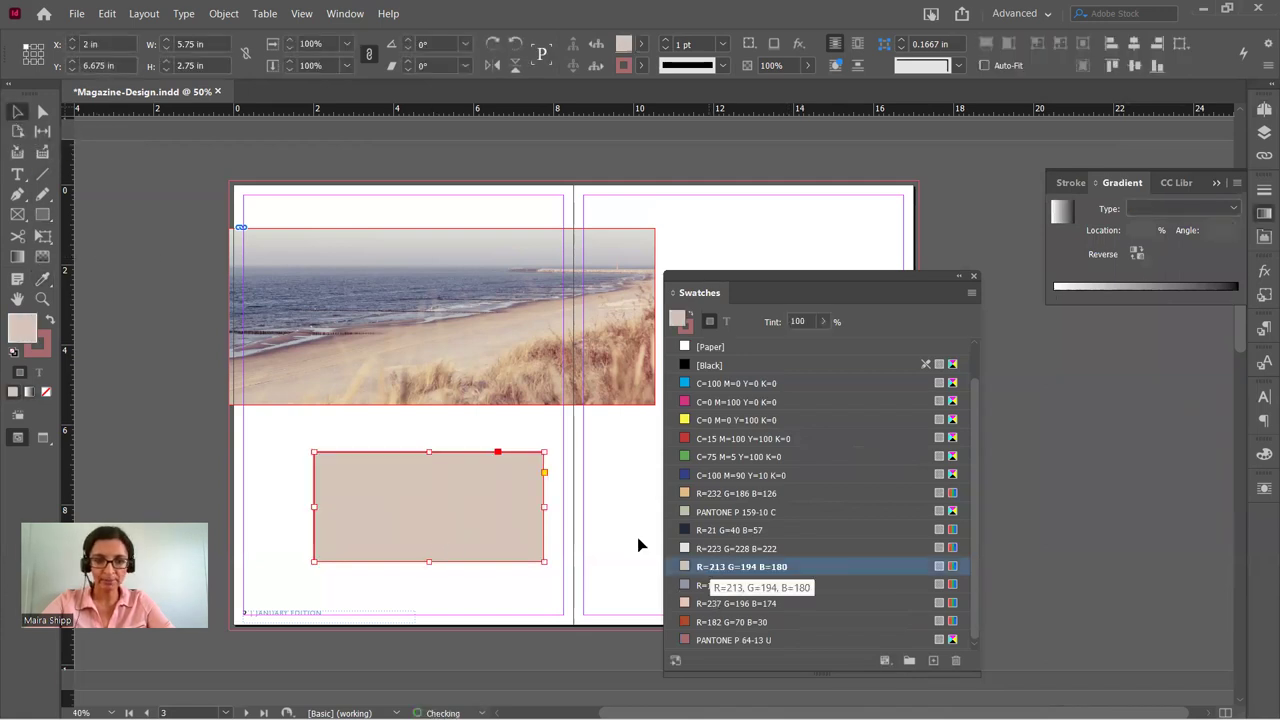
click(712, 549)
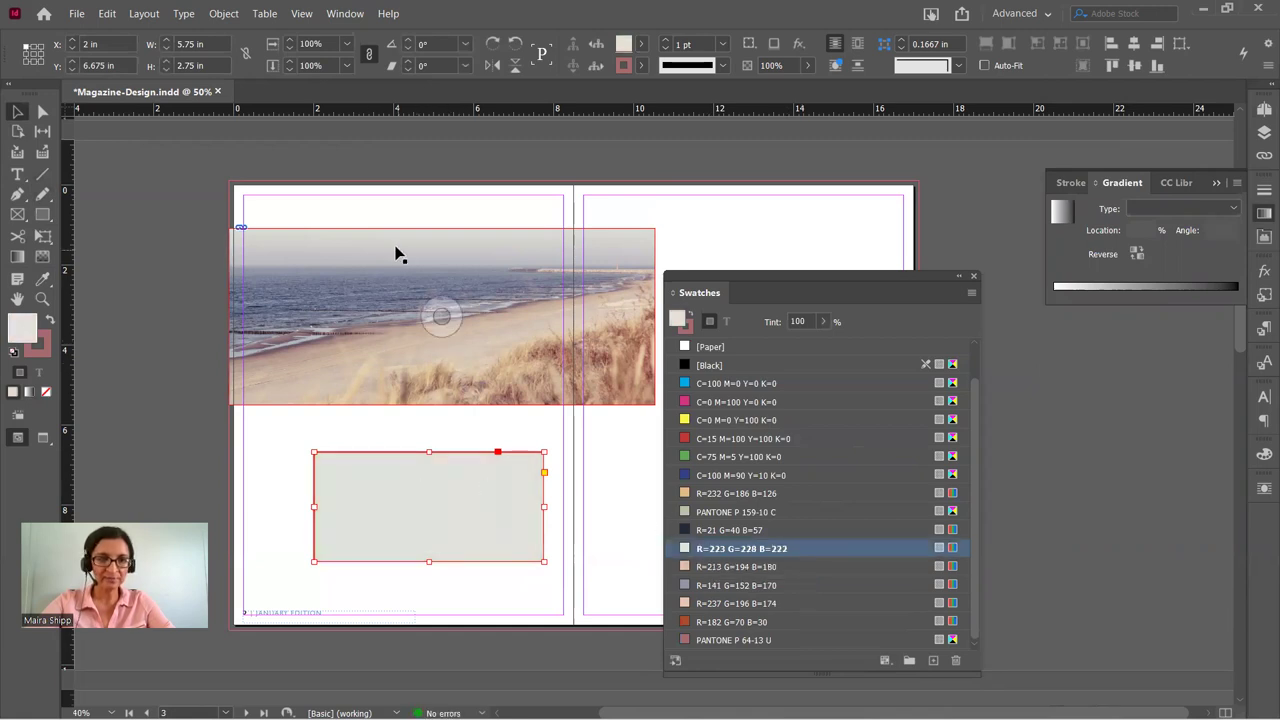
click(708, 585)
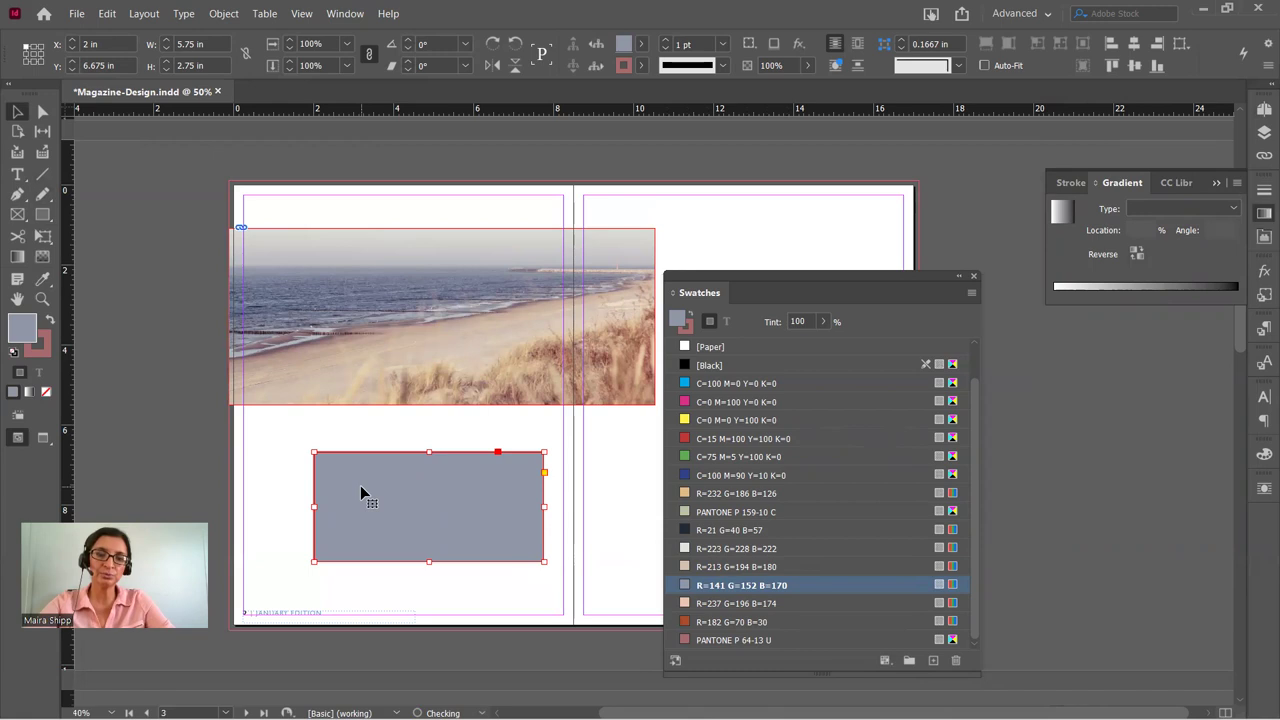
drag(361, 472, 348, 447)
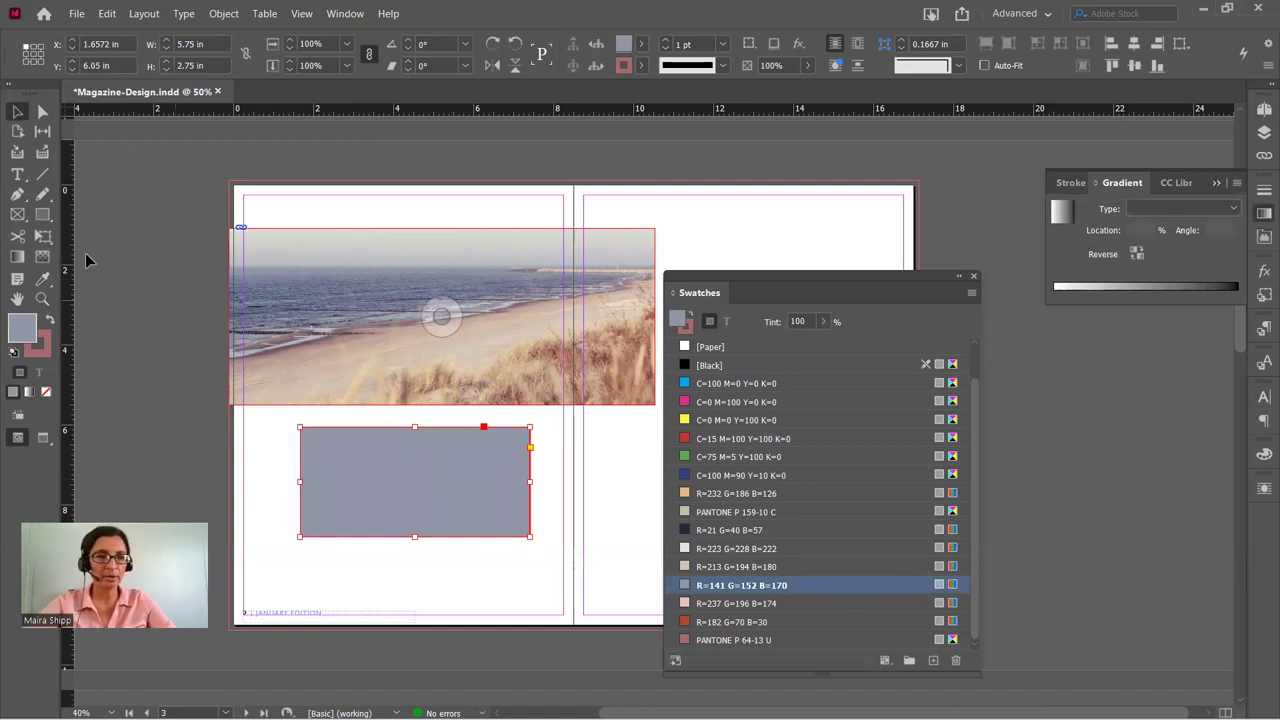
Fill the rectangle on page 2 with the default white-to-black linear gradient.
click(17, 256)
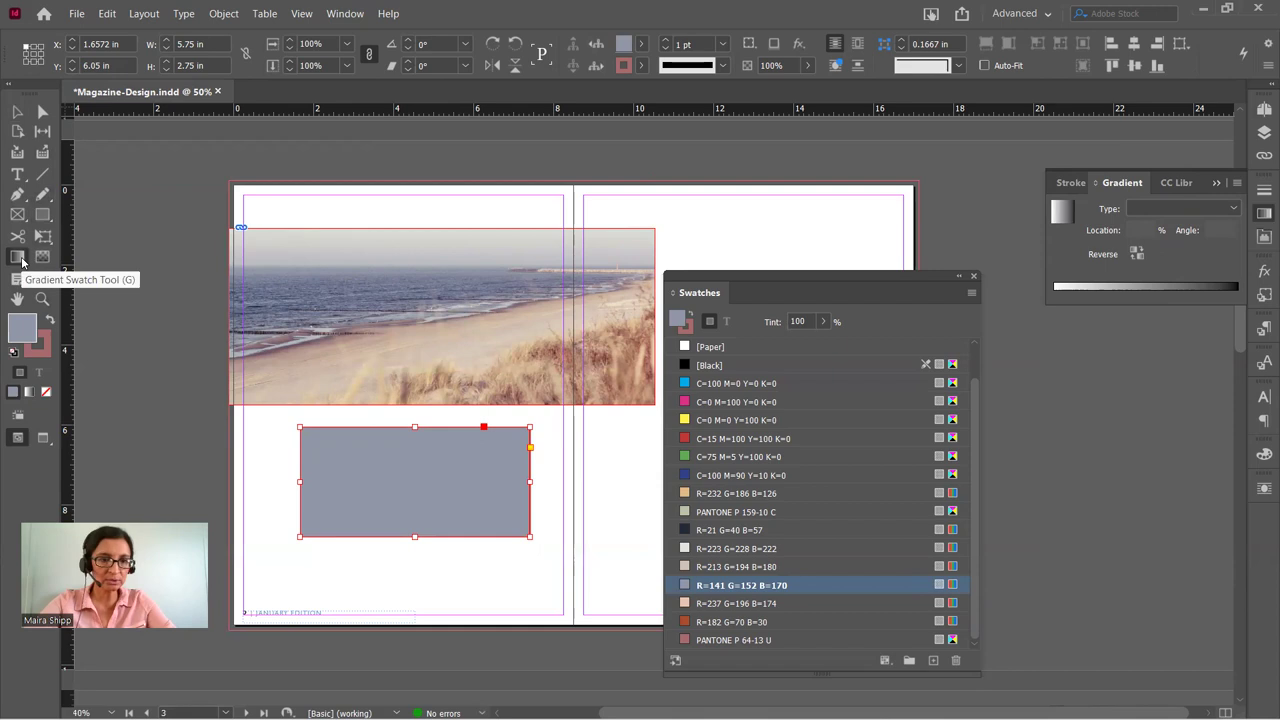
click(29, 392)
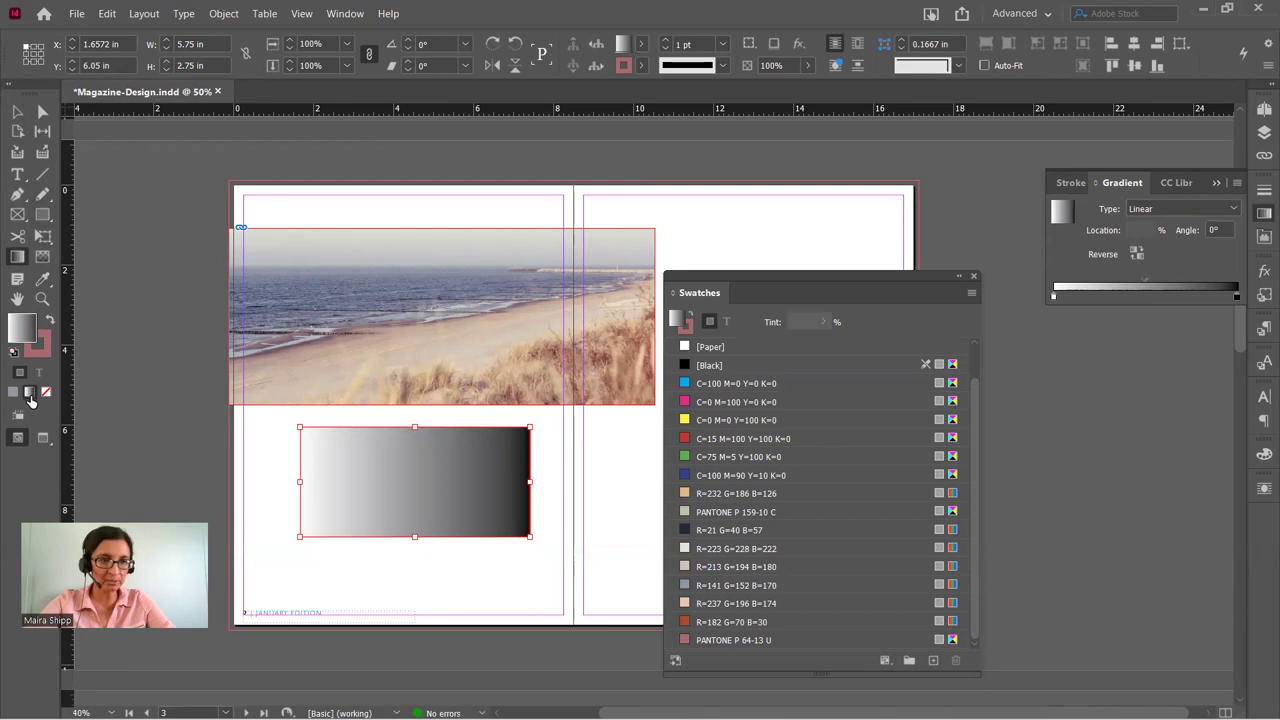
click(17, 111)
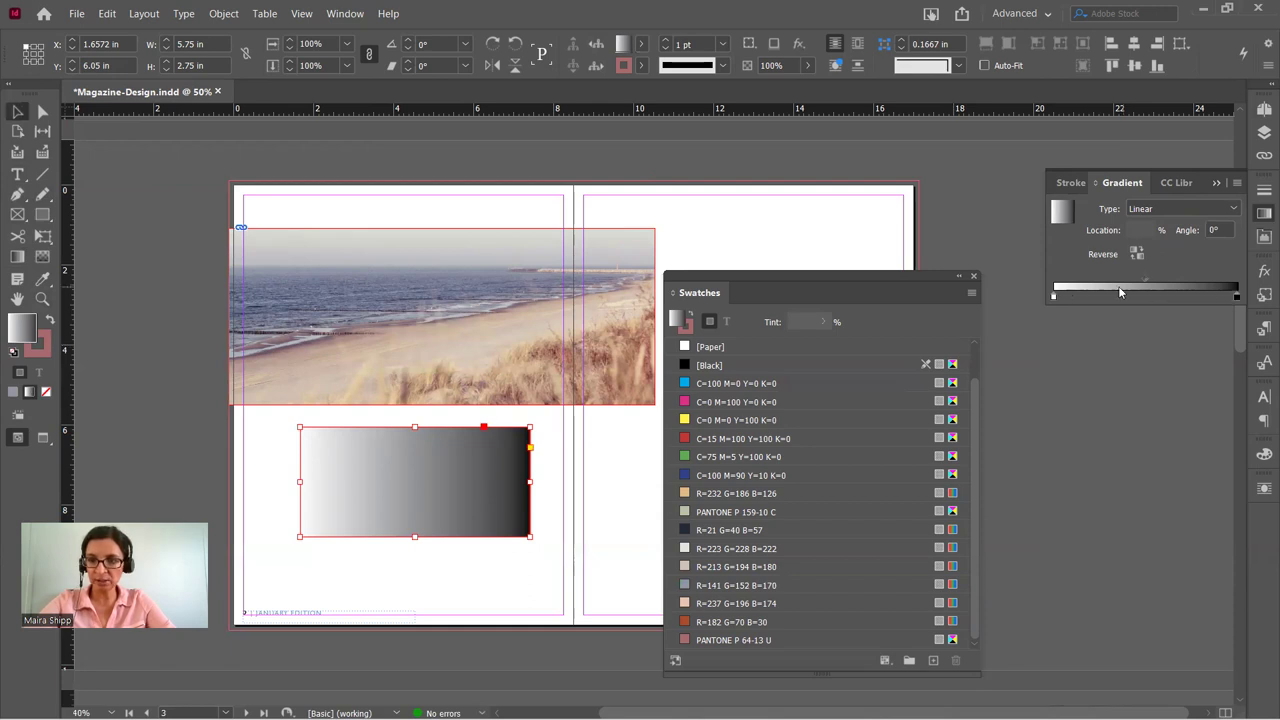
click(691, 550)
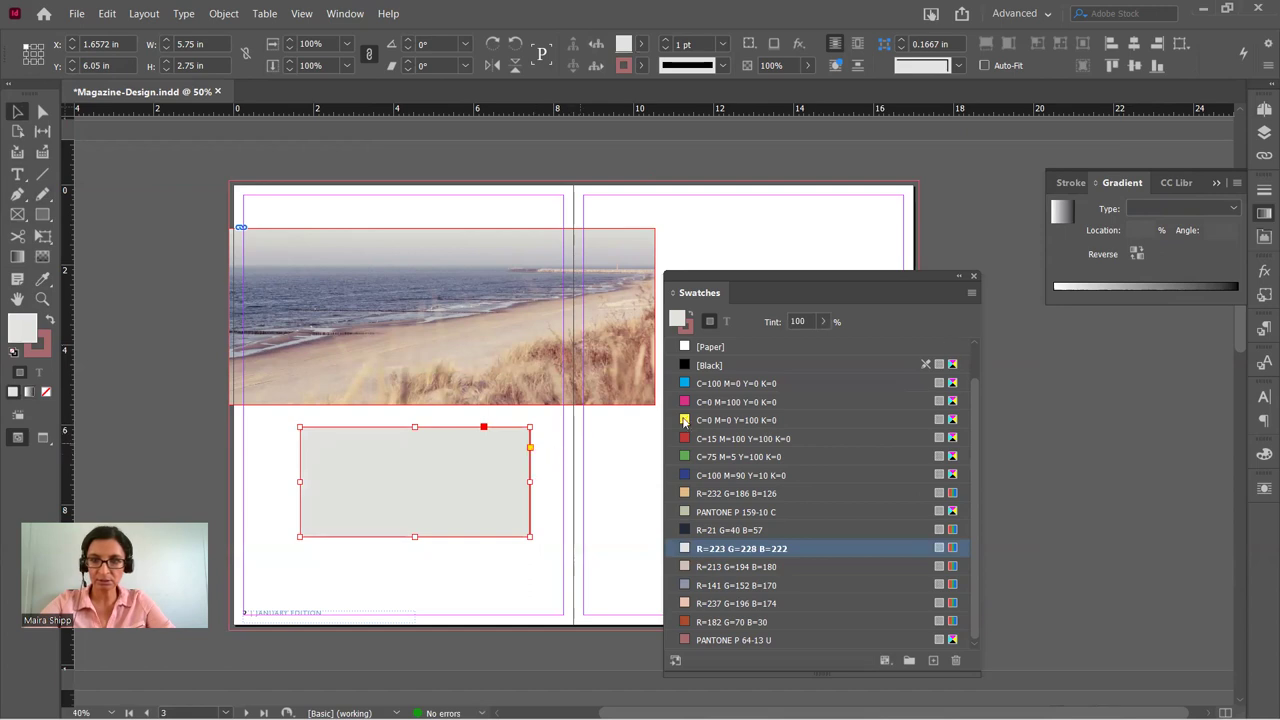
click(31, 394)
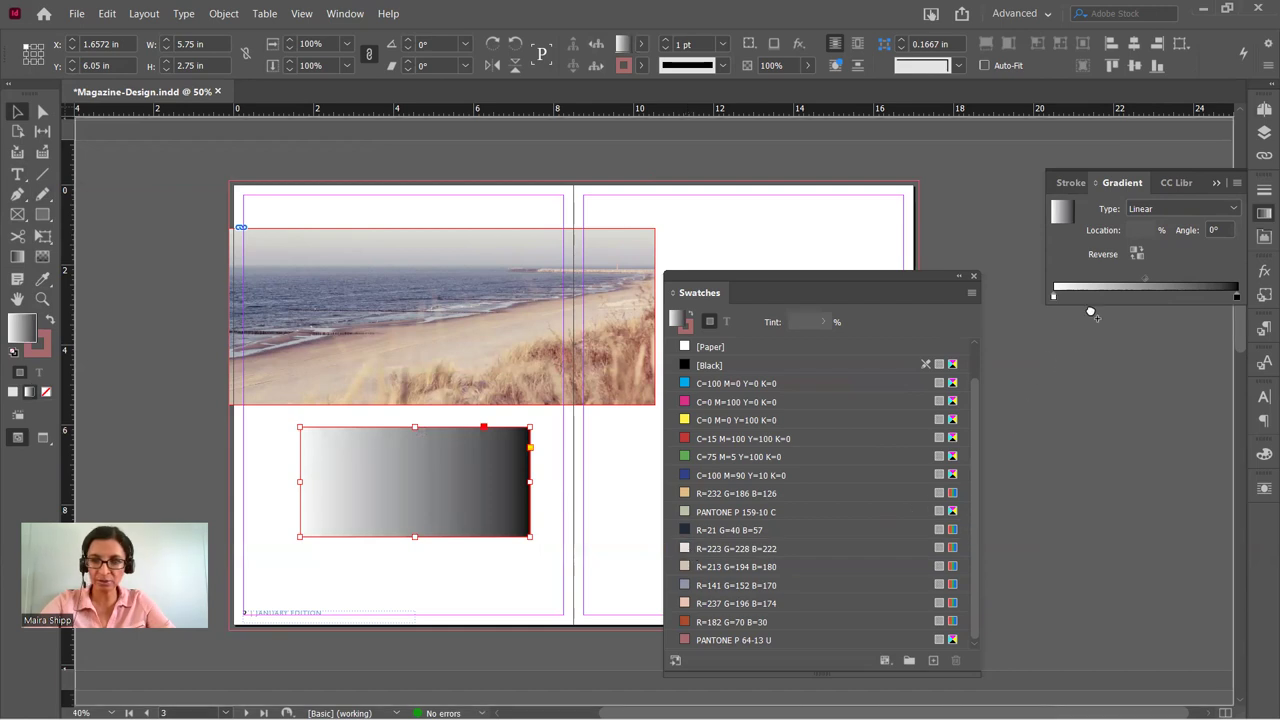
Add gradient stops from left to right using R=223 G=228 B=222, R=213 G=194 B=180 and R=141 G=152 B=170.
click(1080, 294)
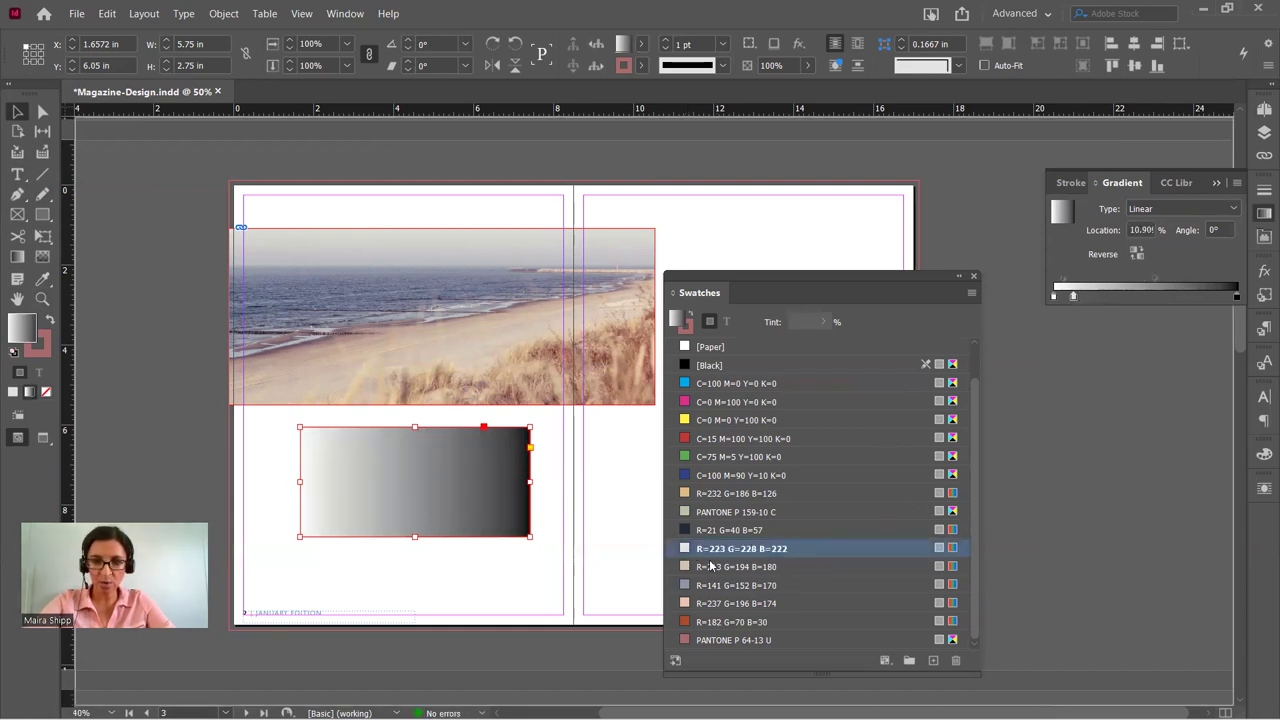
drag(686, 568, 1096, 292)
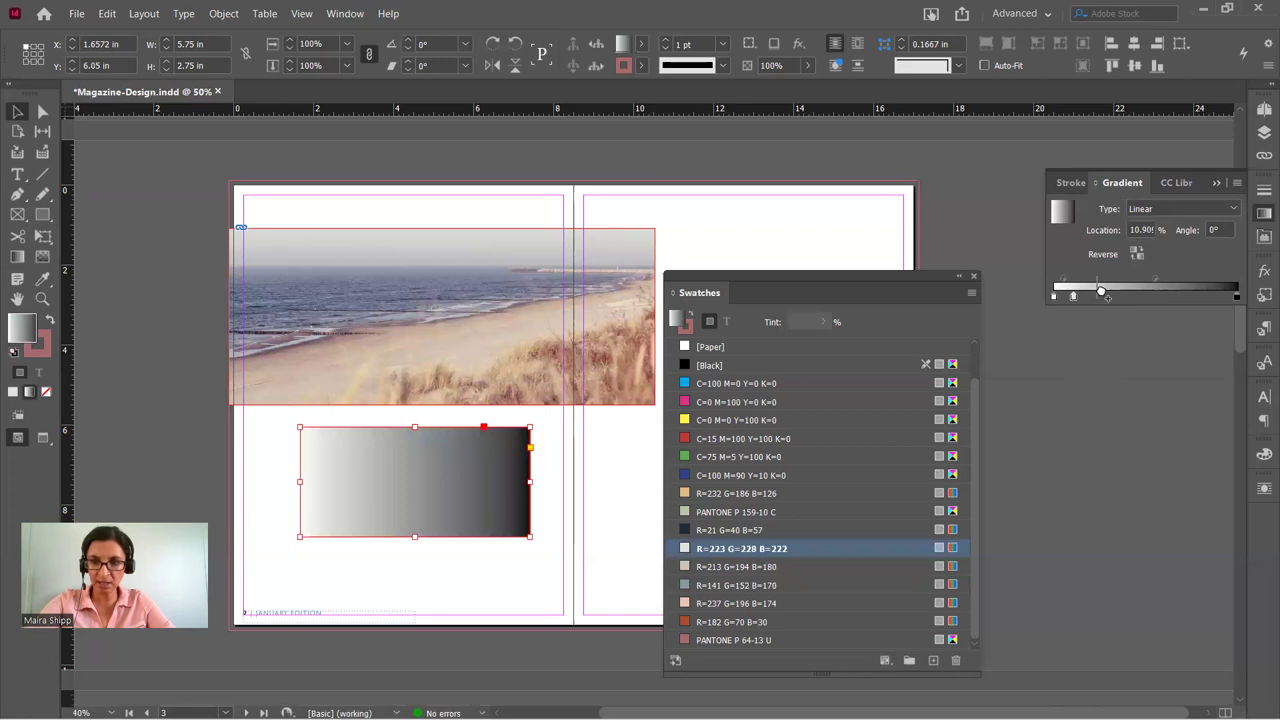
drag(689, 588, 1138, 293)
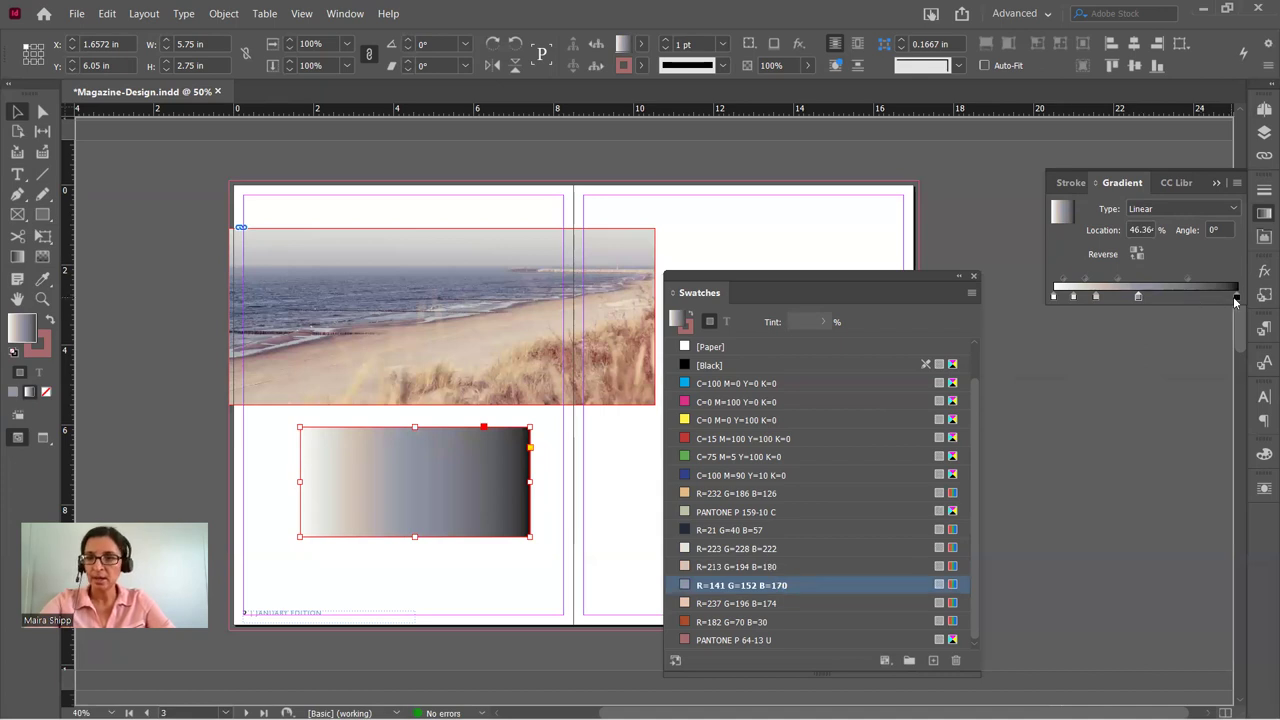
Remove the black and white end stops and spread the three color stops across the gradient, with beige at about 46.7%.
drag(1236, 297, 1215, 298)
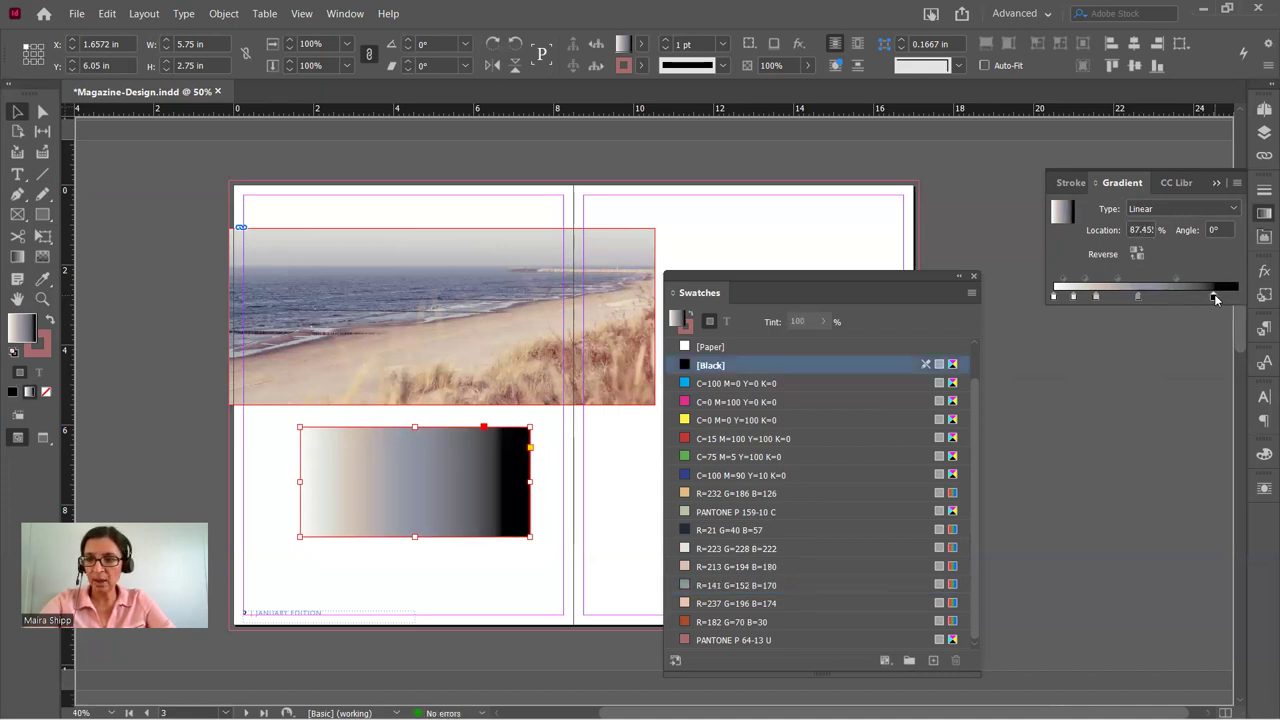
drag(1215, 298, 1213, 372)
click(1056, 298)
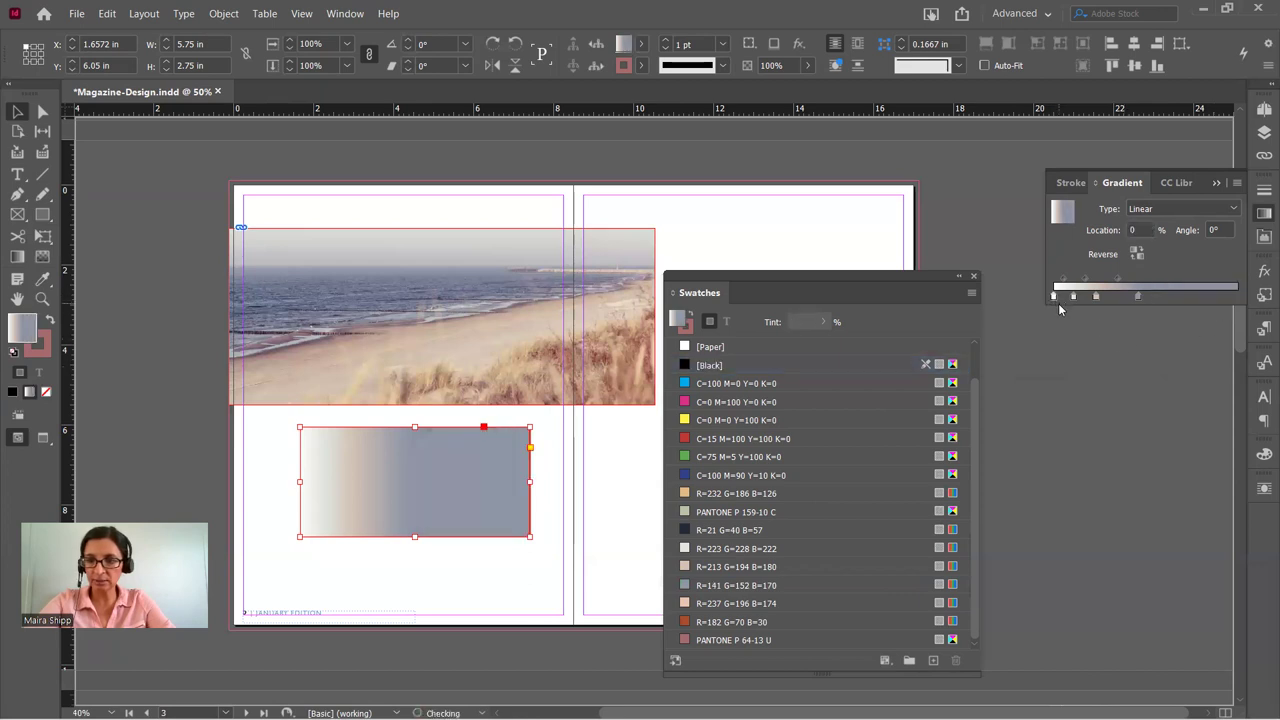
drag(1056, 300, 1058, 297)
drag(1137, 297, 1232, 296)
drag(1097, 297, 1137, 297)
Set the rectangle's linear gradient angle to 45°.
click(1212, 230)
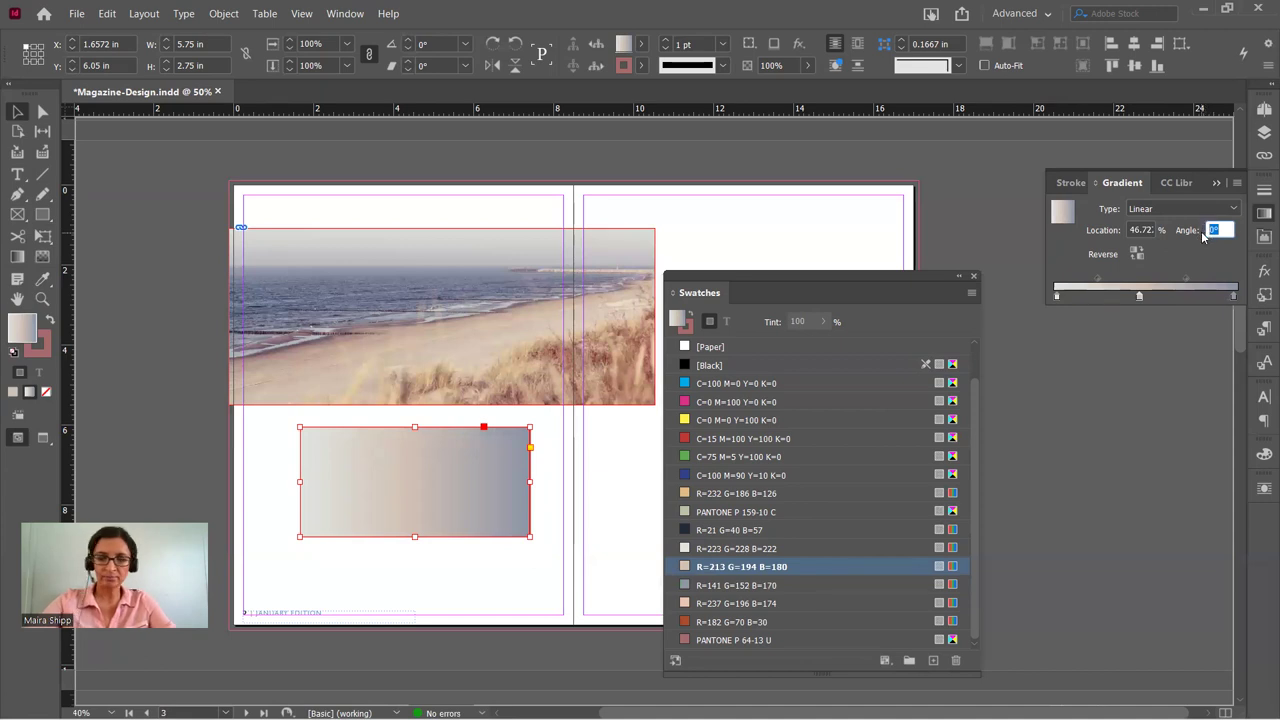
text(45)
key(Return)
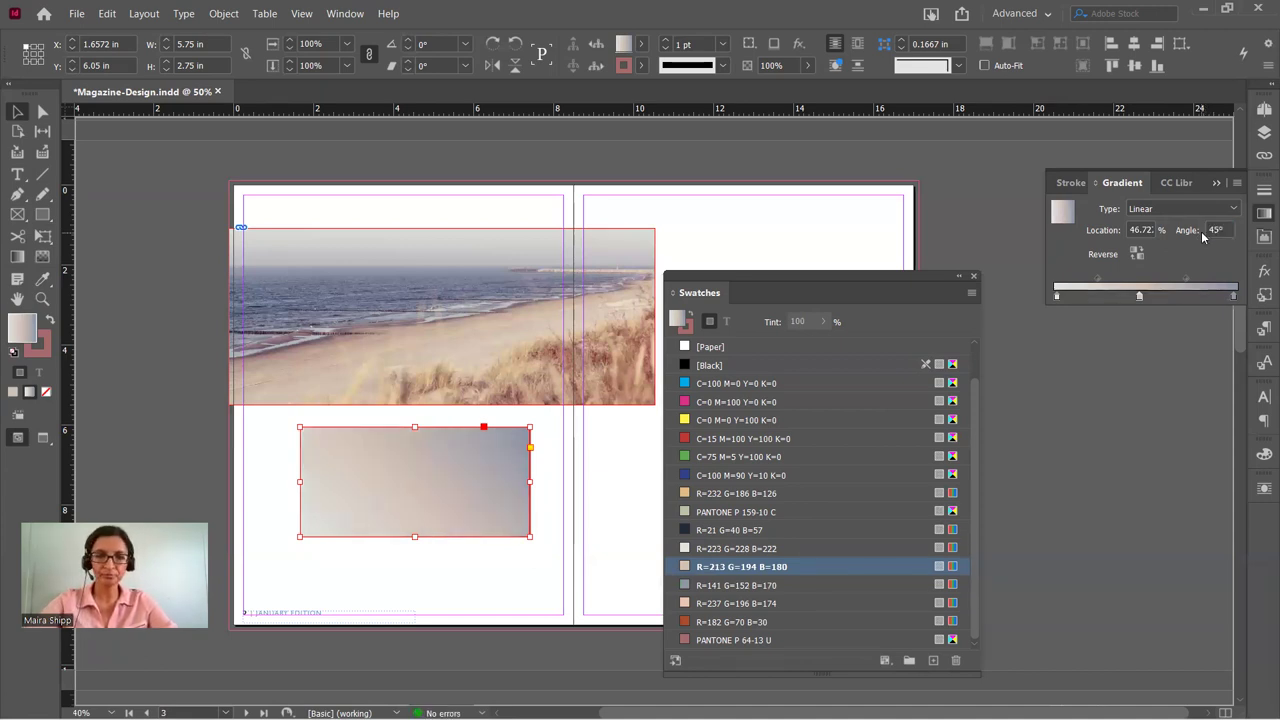
Put away the swatches, move the gradient rectangle to X -0.125, Y -0.125 in, and enlarge it to about 17.25 by 10.475 in.
drag(877, 275, 1260, 525)
click(18, 112)
drag(331, 463, 265, 222)
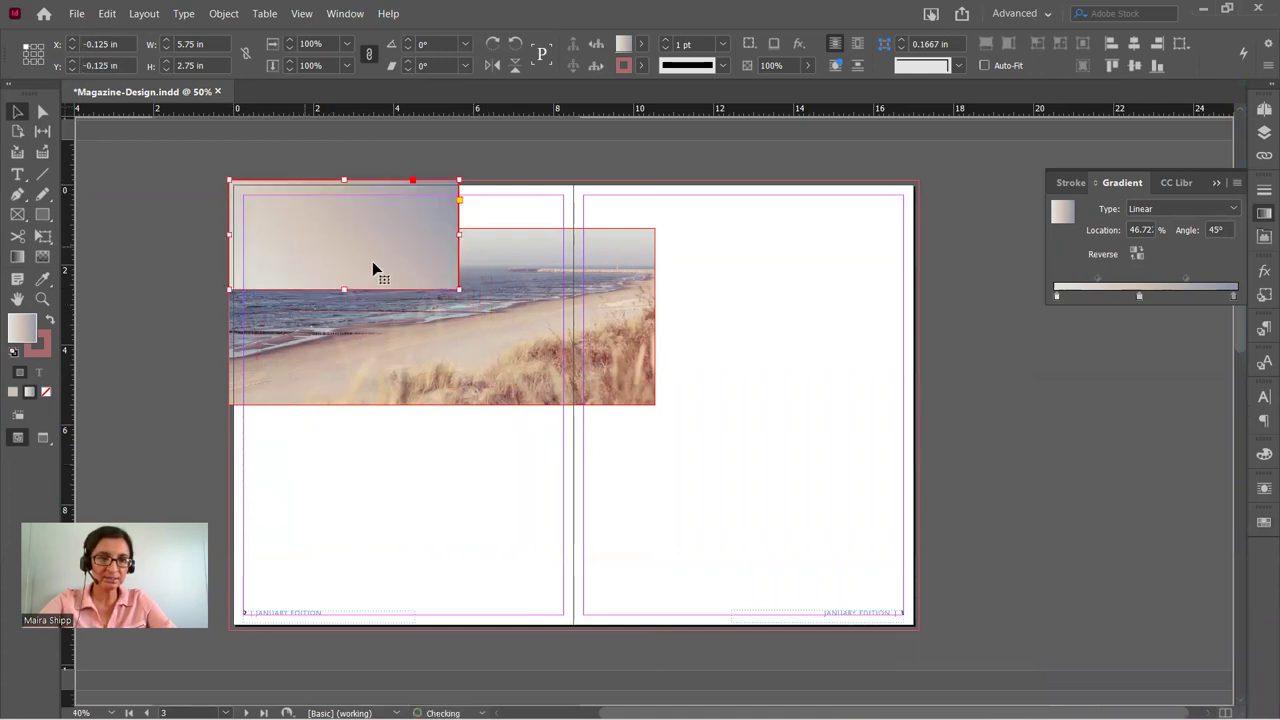
drag(458, 289, 918, 598)
Send the gradient rectangle to the back, behind the beach photo, and deselect it.
right_click(801, 464)
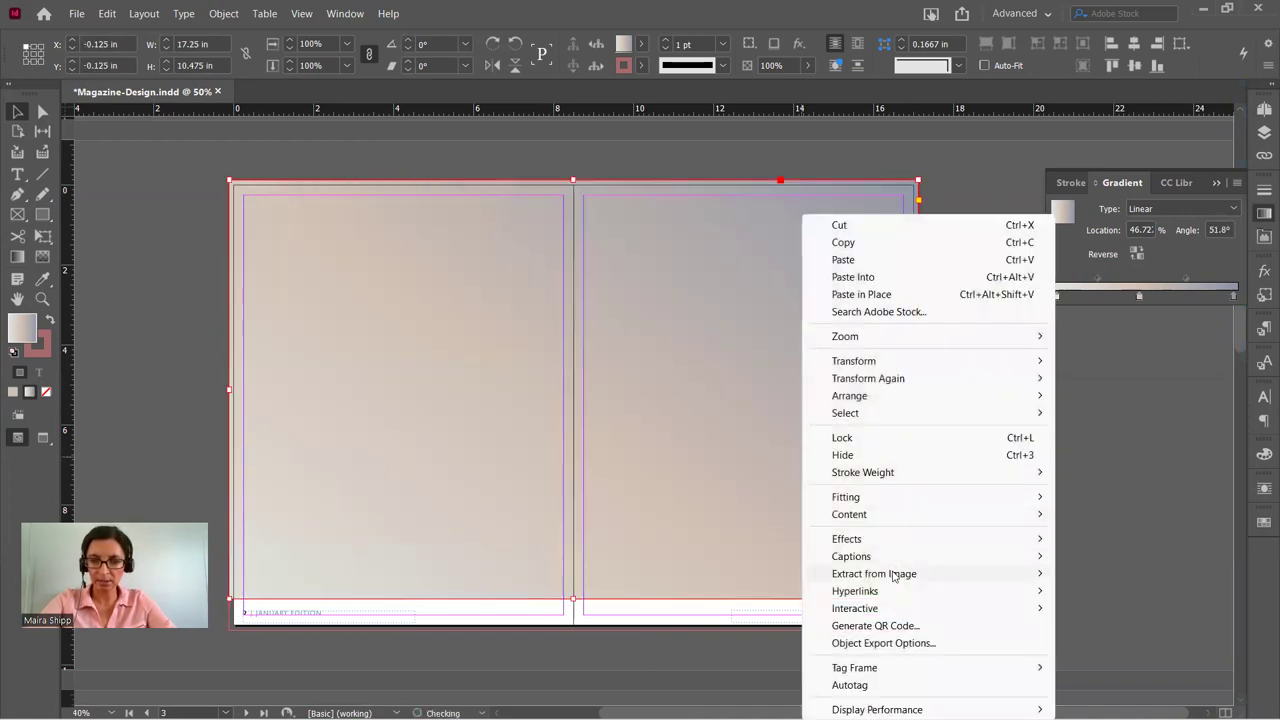
mouse_move(919, 366)
mouse_move(957, 397)
click(1083, 413)
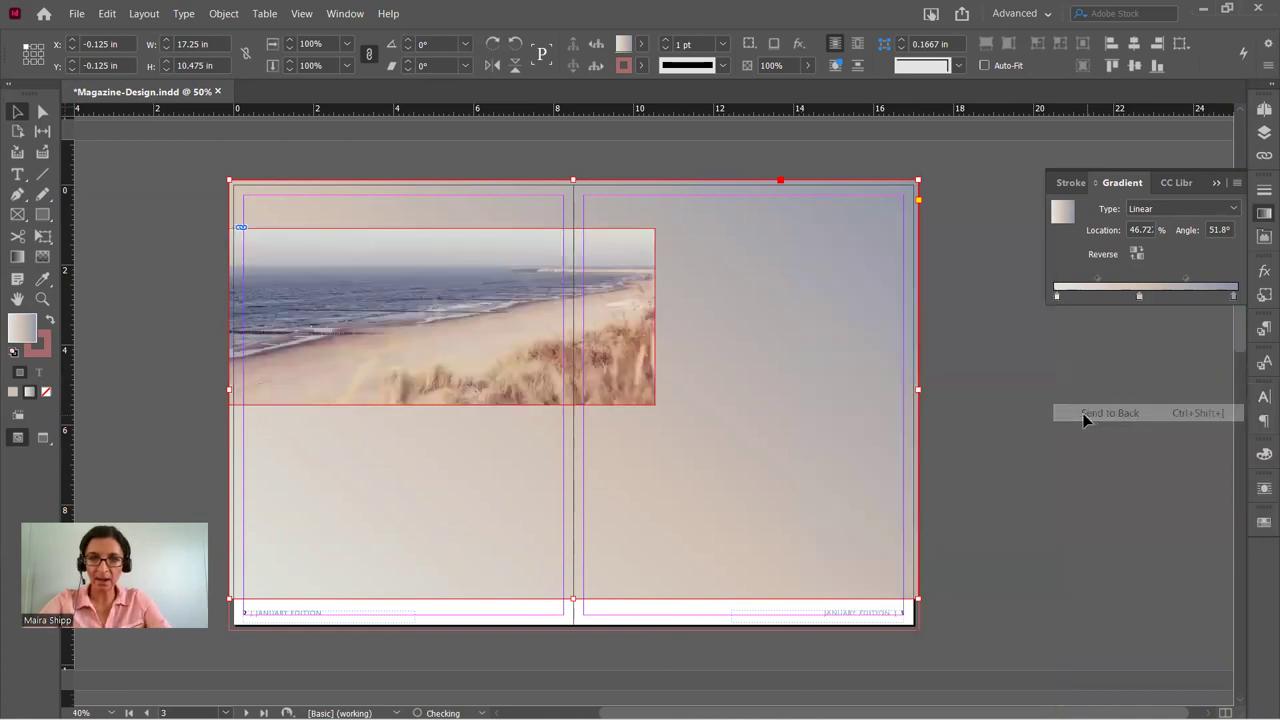
click(1015, 430)
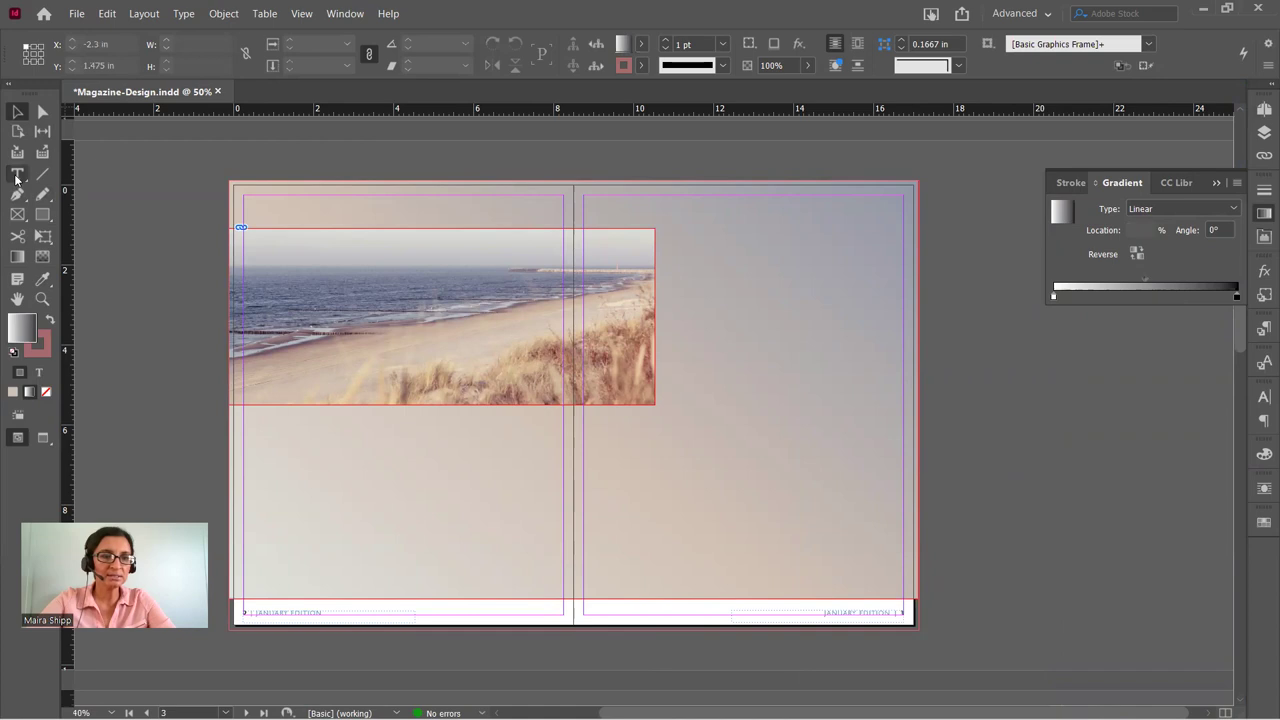
Try narrowing the gradient background to a strip about 1.2 in wide on page 3, and stretch it back across the spread.
click(17, 111)
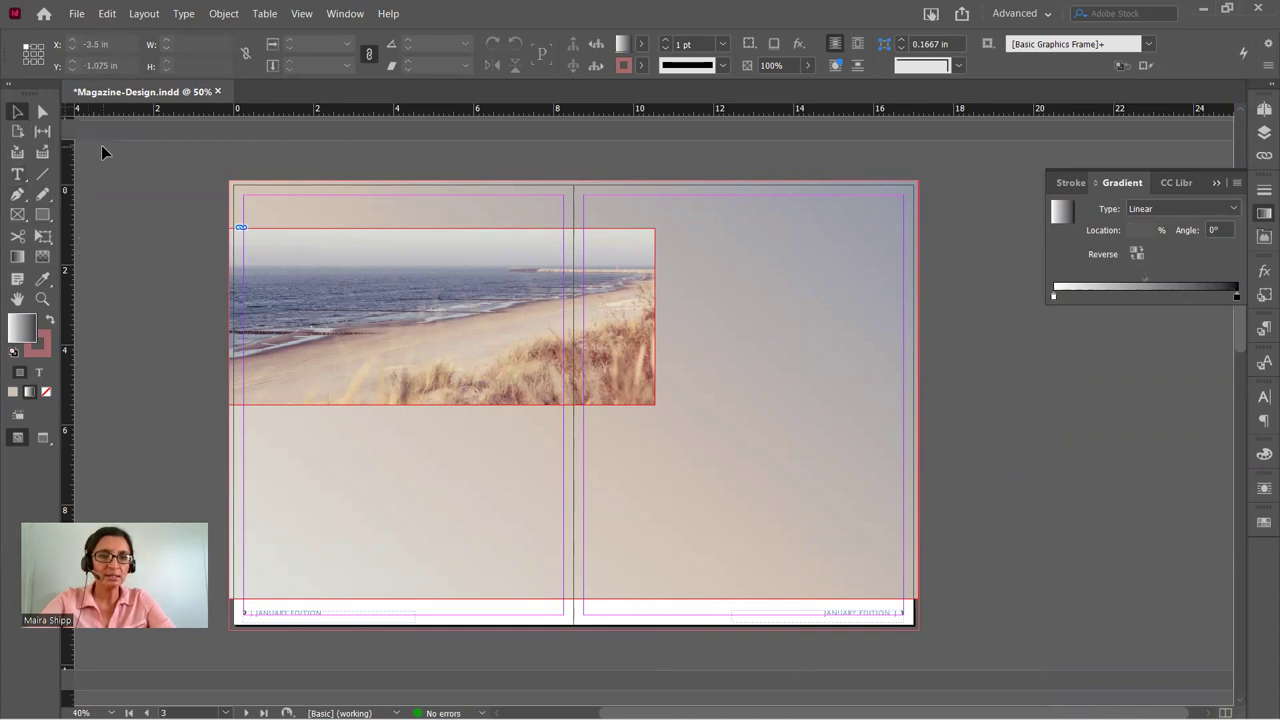
click(396, 212)
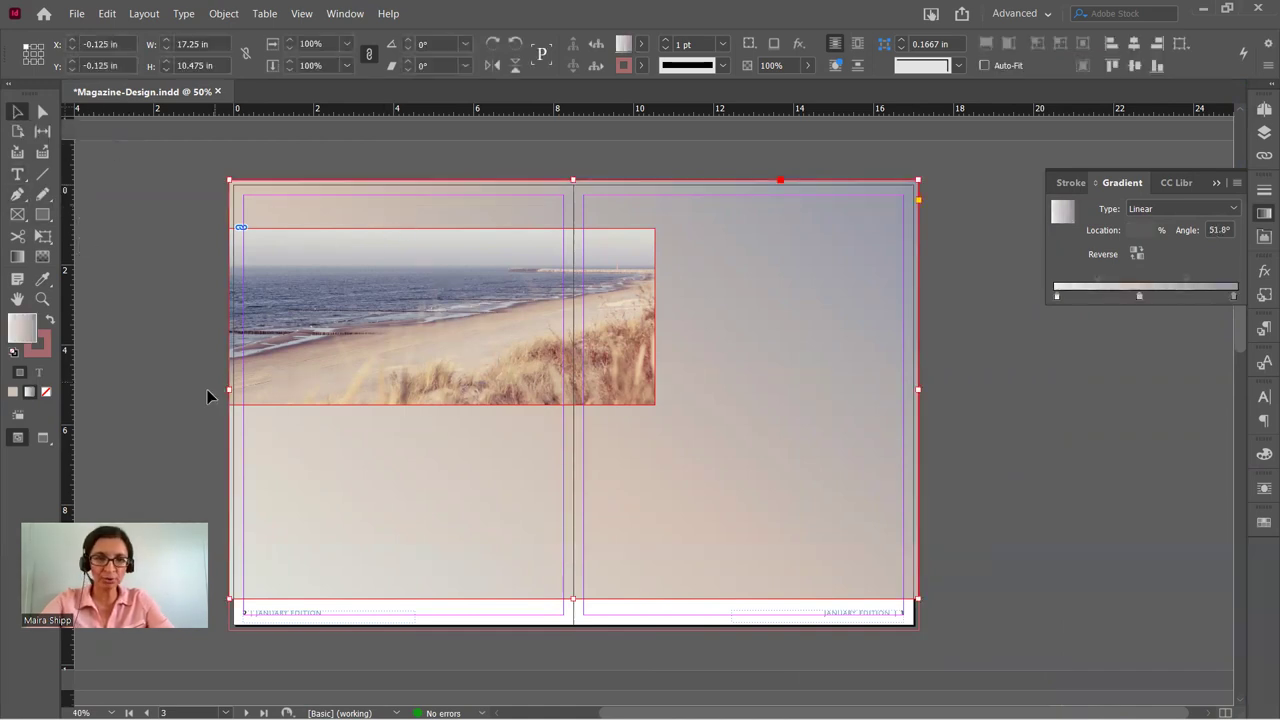
drag(645, 387, 870, 388)
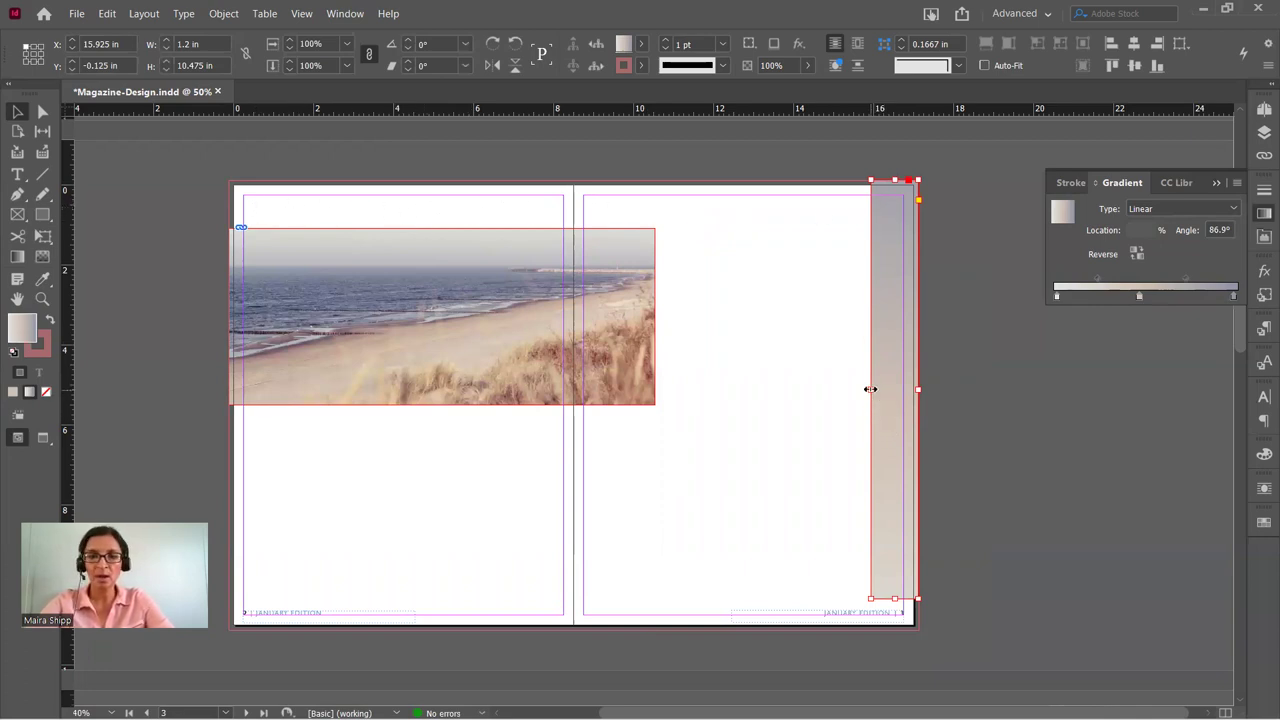
drag(870, 389, 228, 387)
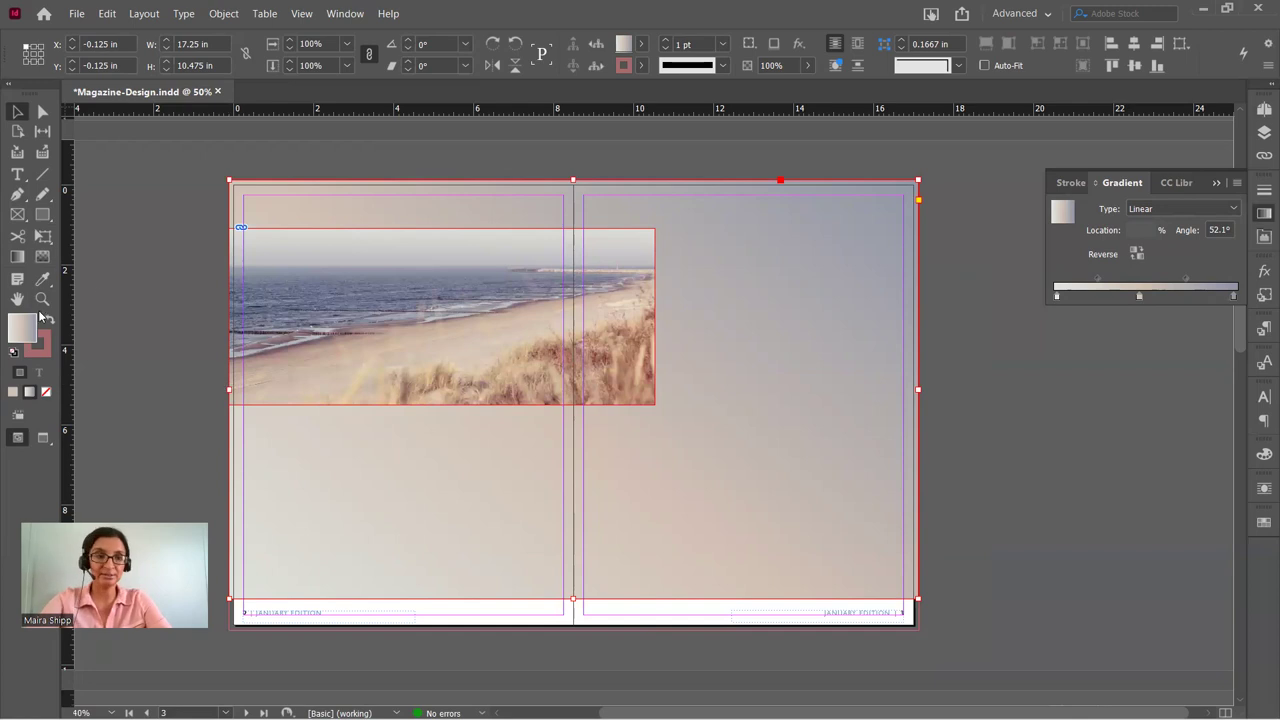
Add a text frame over the upper part of the beach photo containing "Table of Contents".
click(17, 174)
drag(251, 233, 485, 316)
text(Th)
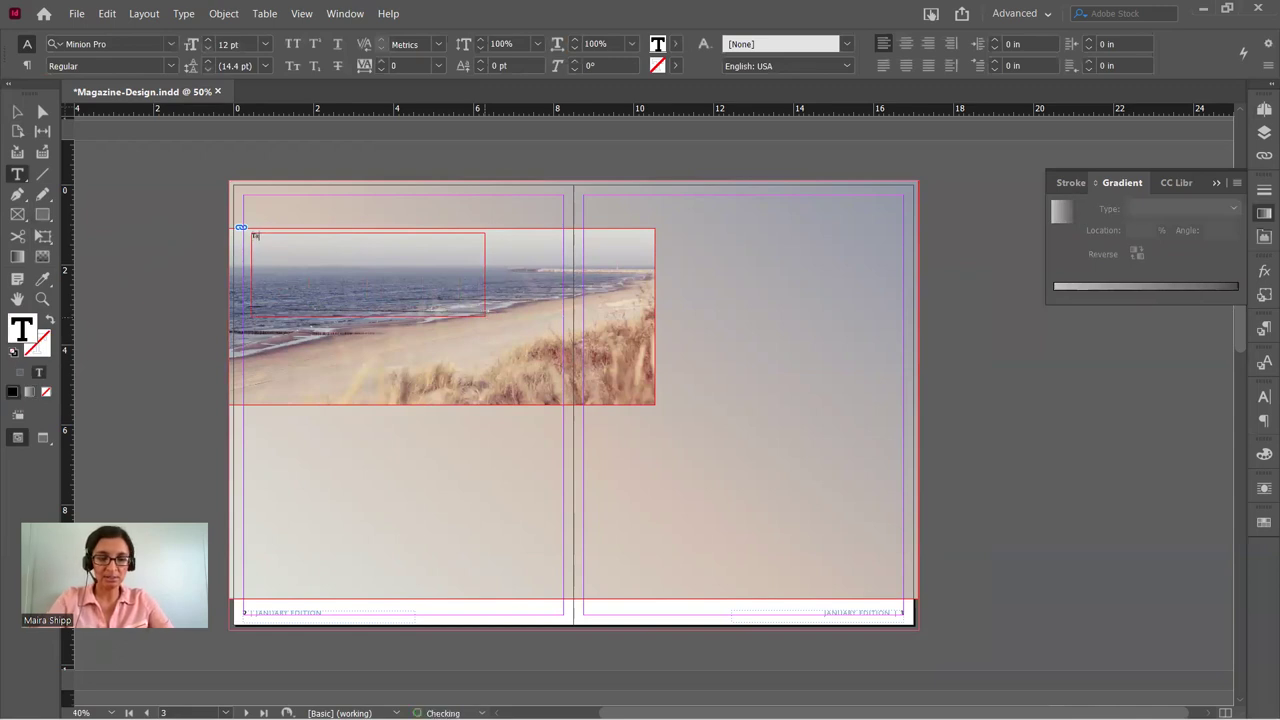
text(able of )
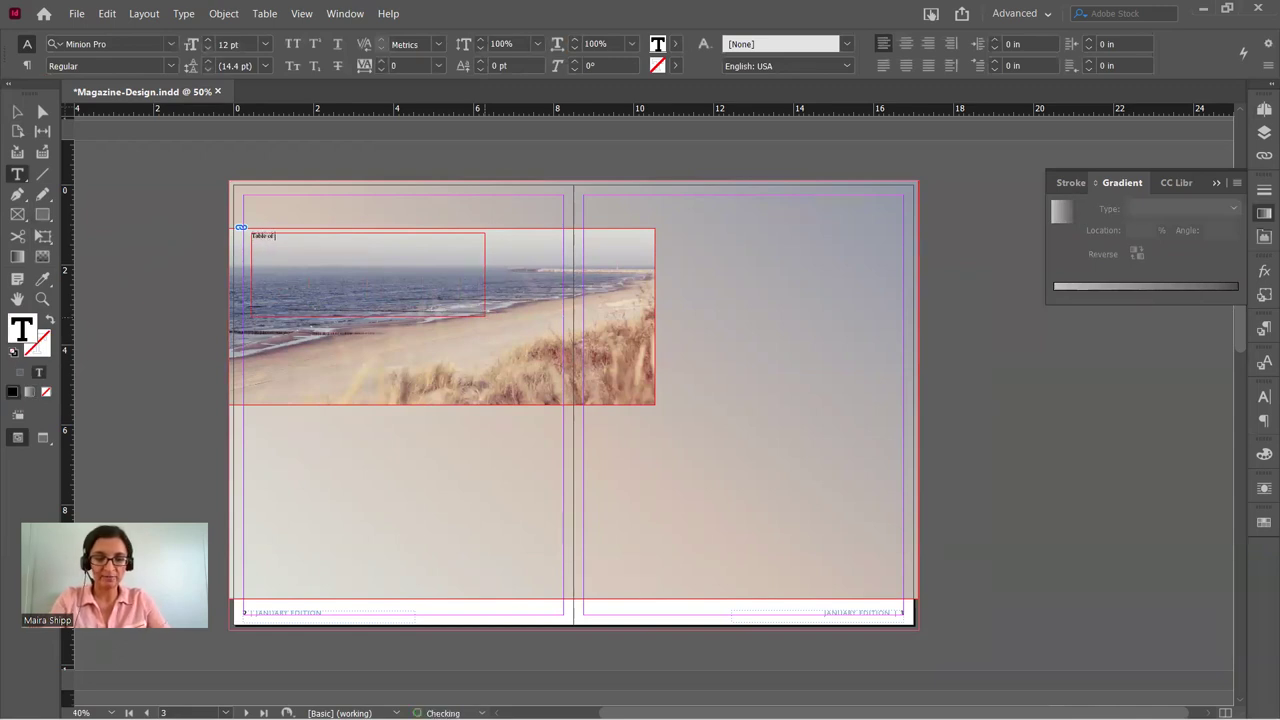
text(Contents)
key(Escape)
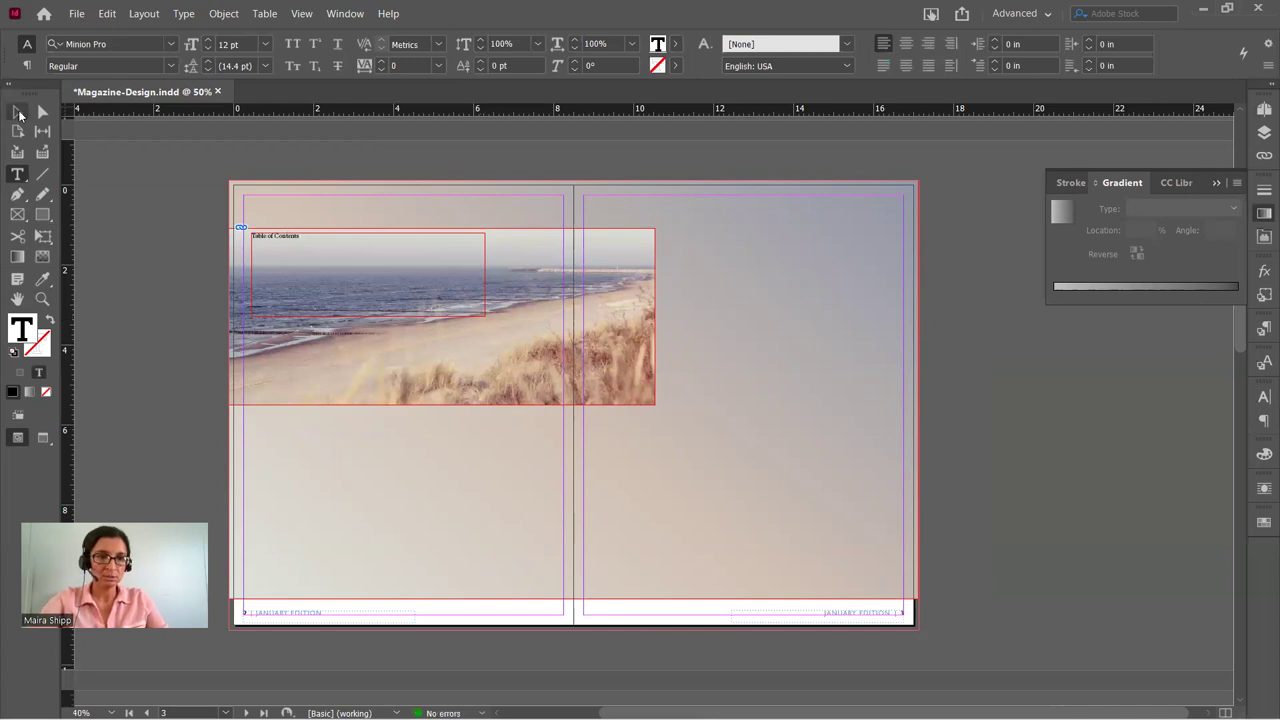
Scale the title text to about 39.7 pt in a frame about 3.06 by 1.78 in, and turn off its hyphenation.
drag(485, 316, 374, 303)
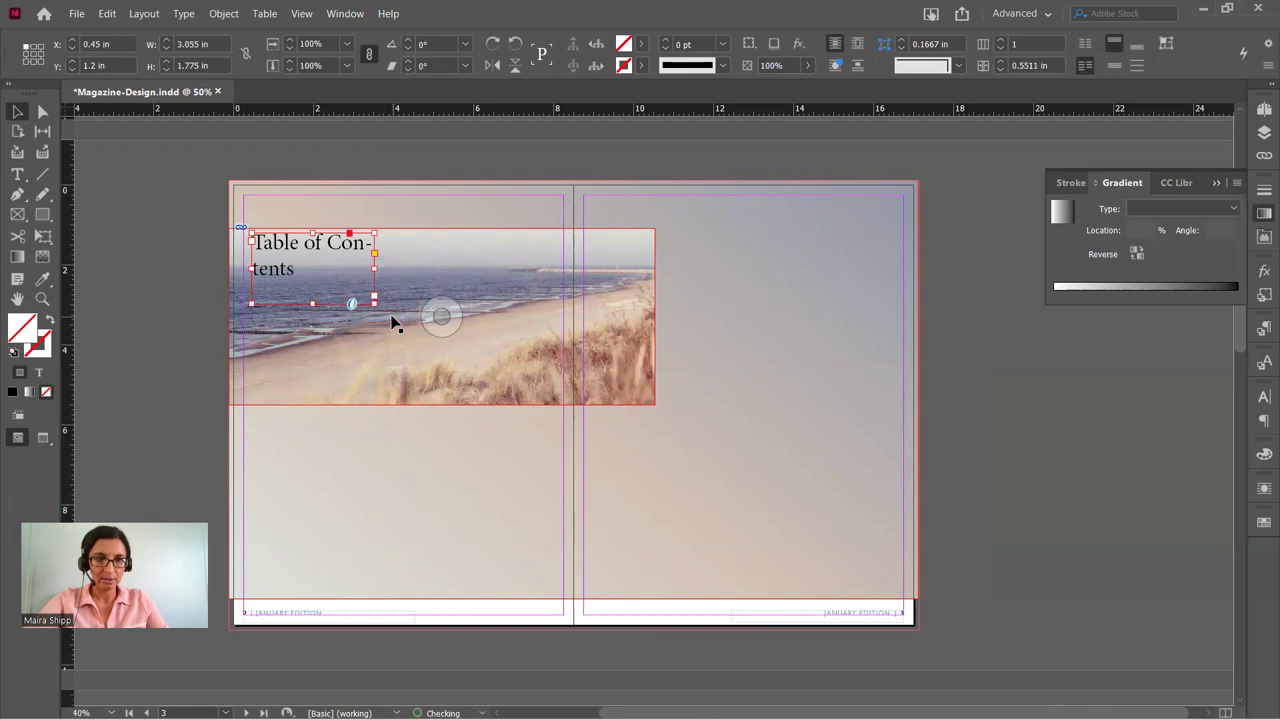
click(1263, 398)
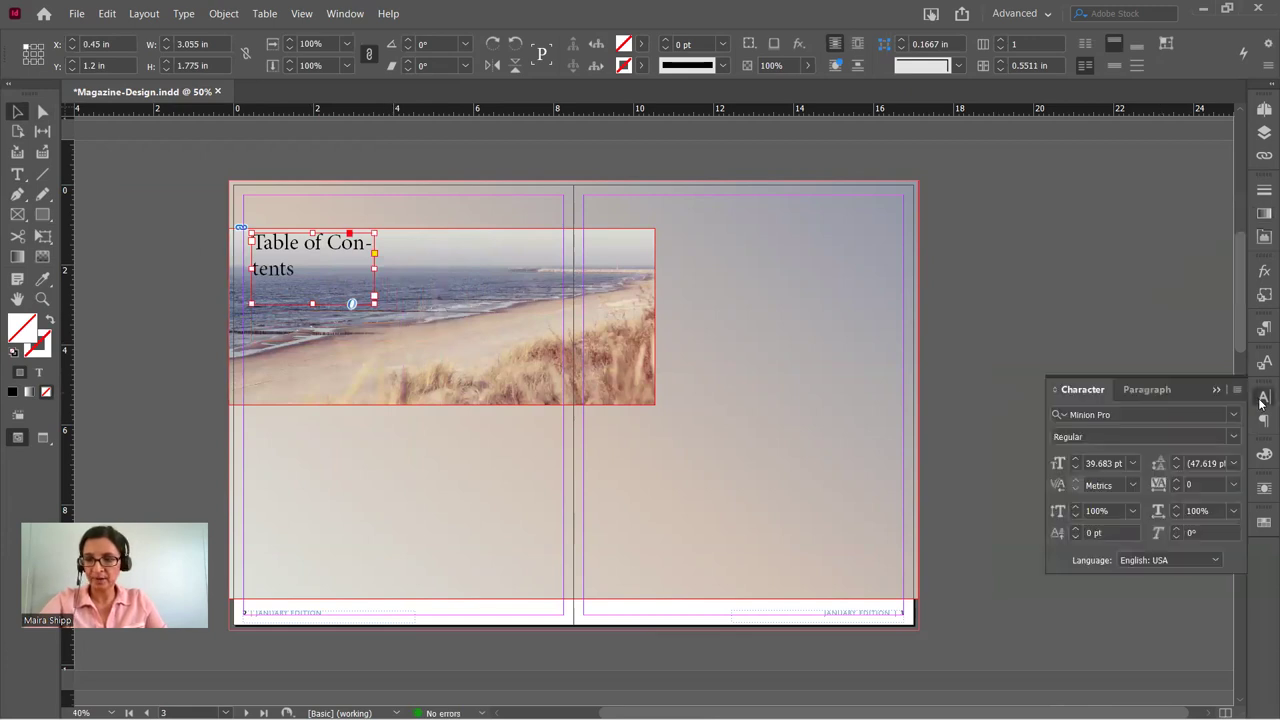
click(1142, 390)
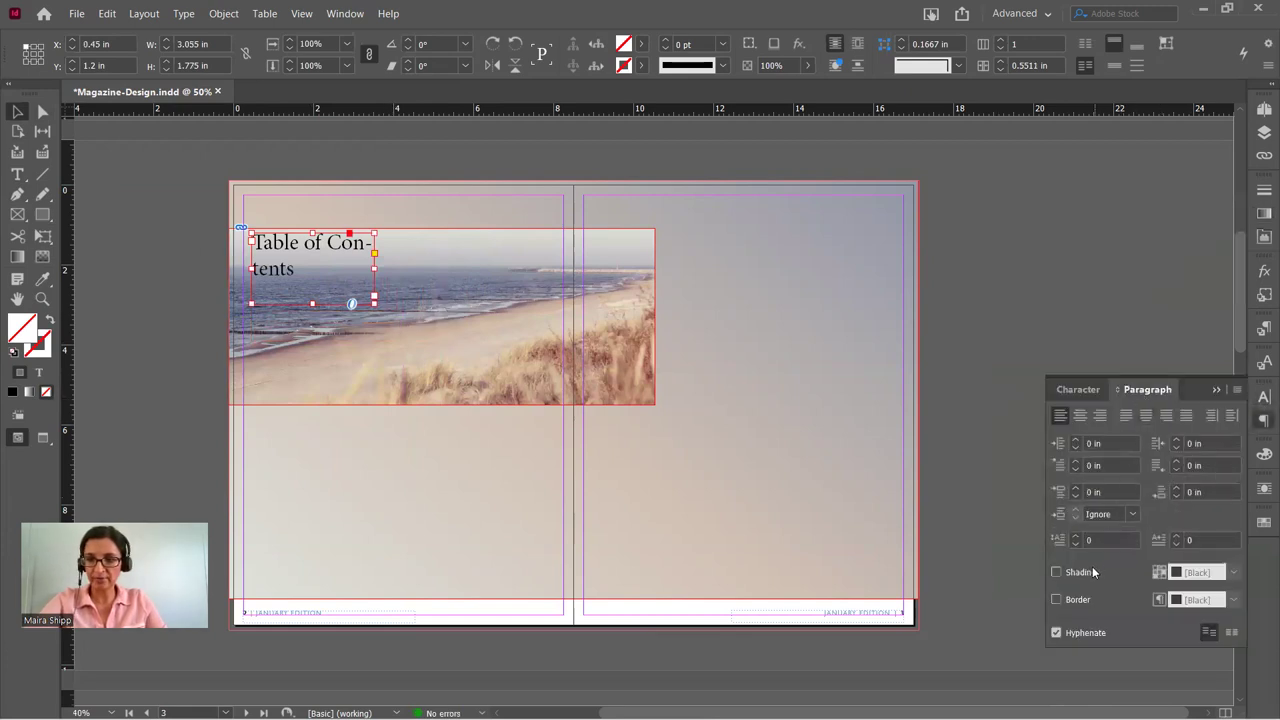
click(1056, 633)
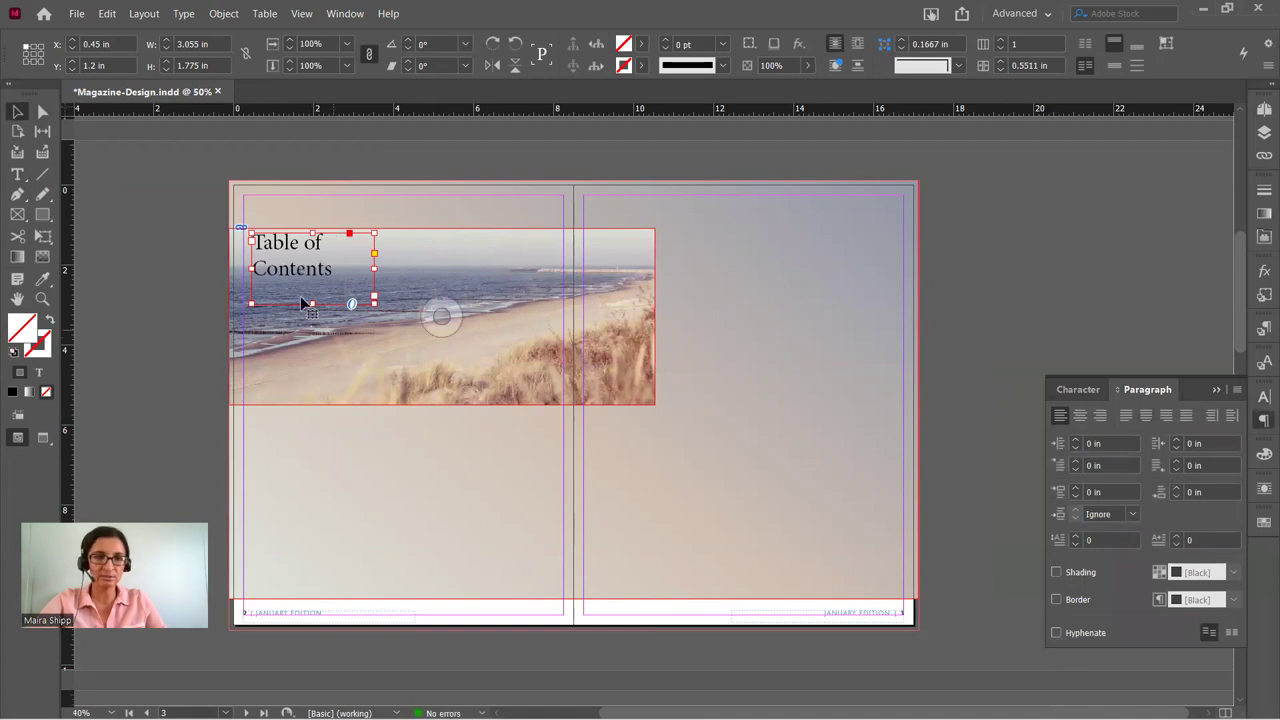
Enlarge the title, set its leading to 60 pt, and scale it to about 110.7 pt at X 0.625, Y 1.675 in.
drag(374, 304, 478, 358)
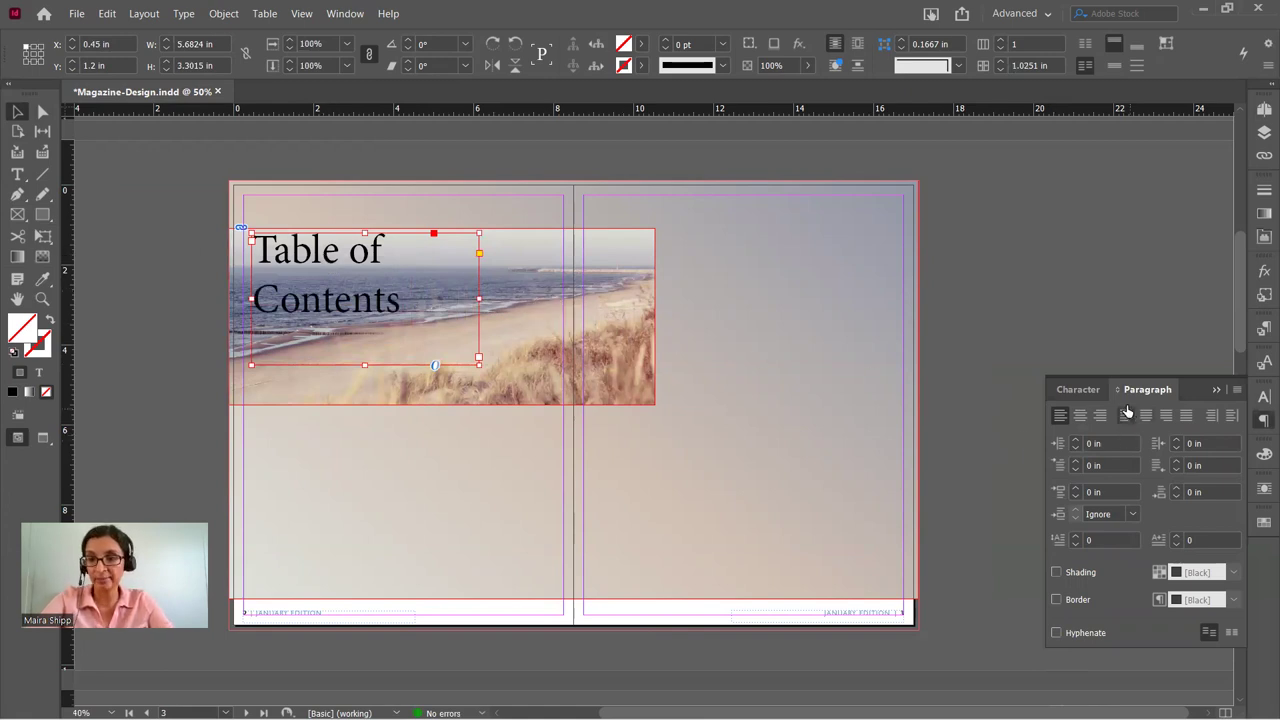
click(1080, 389)
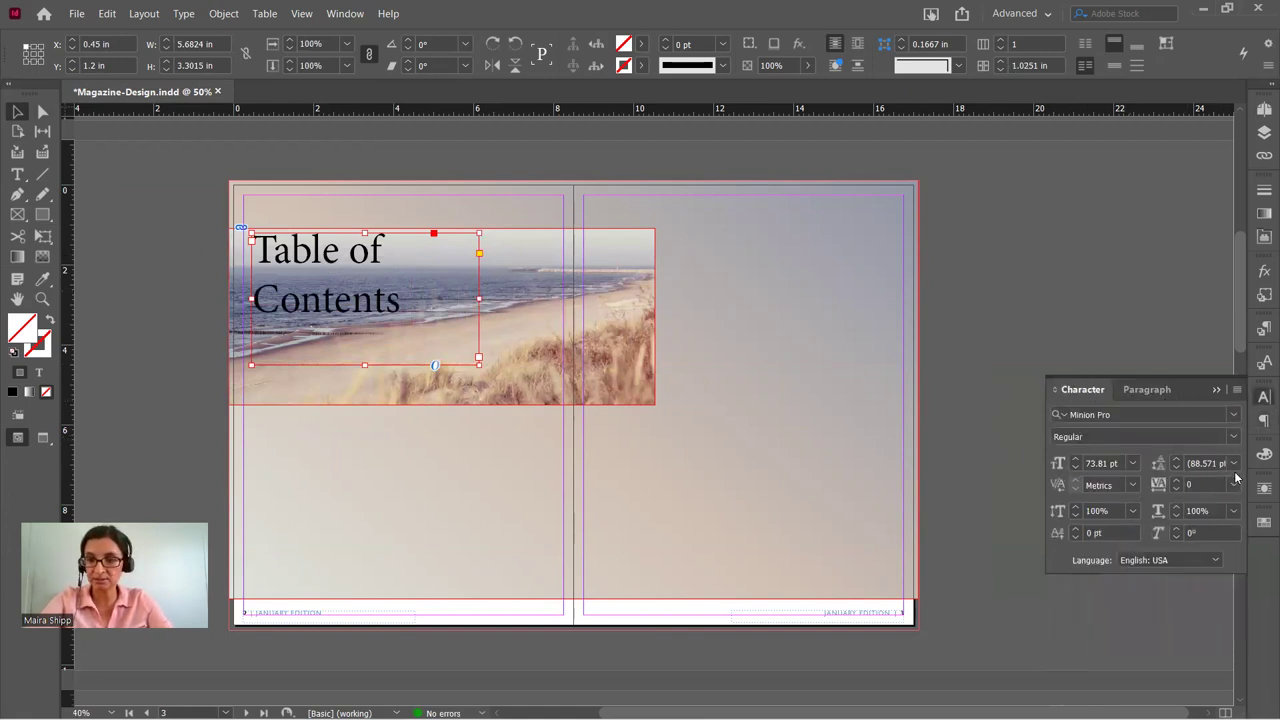
click(1234, 463)
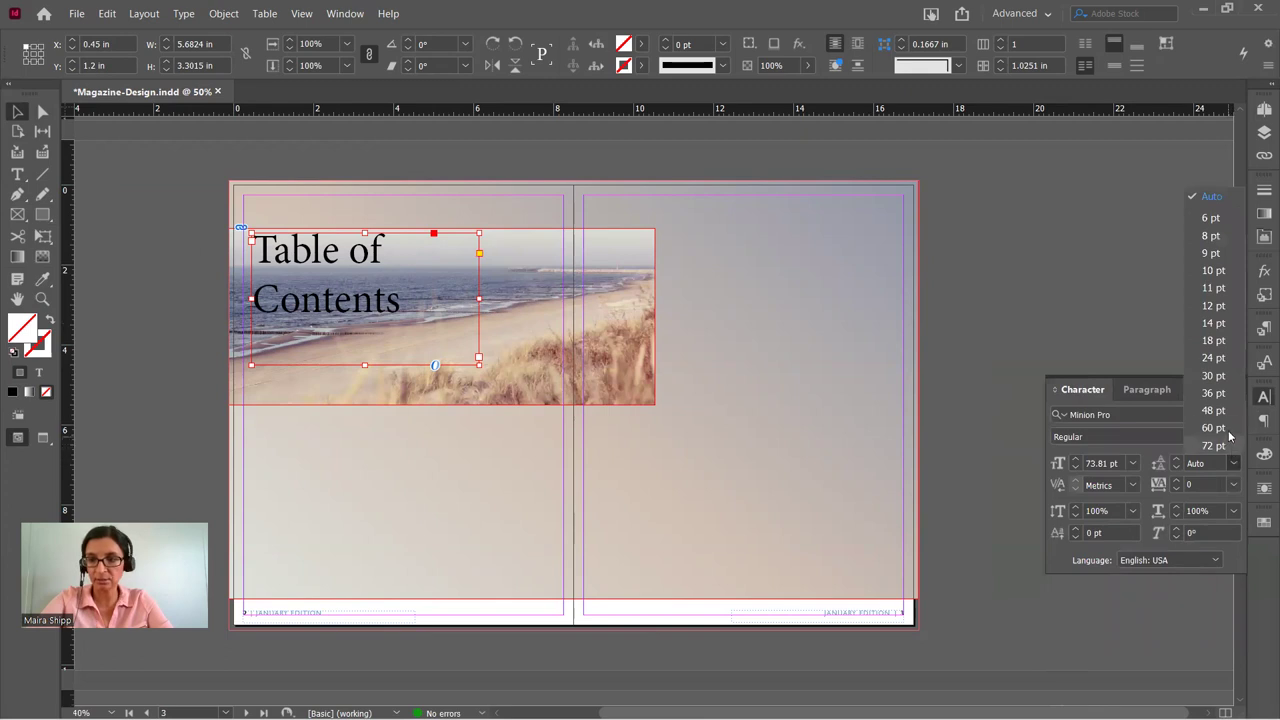
click(1227, 430)
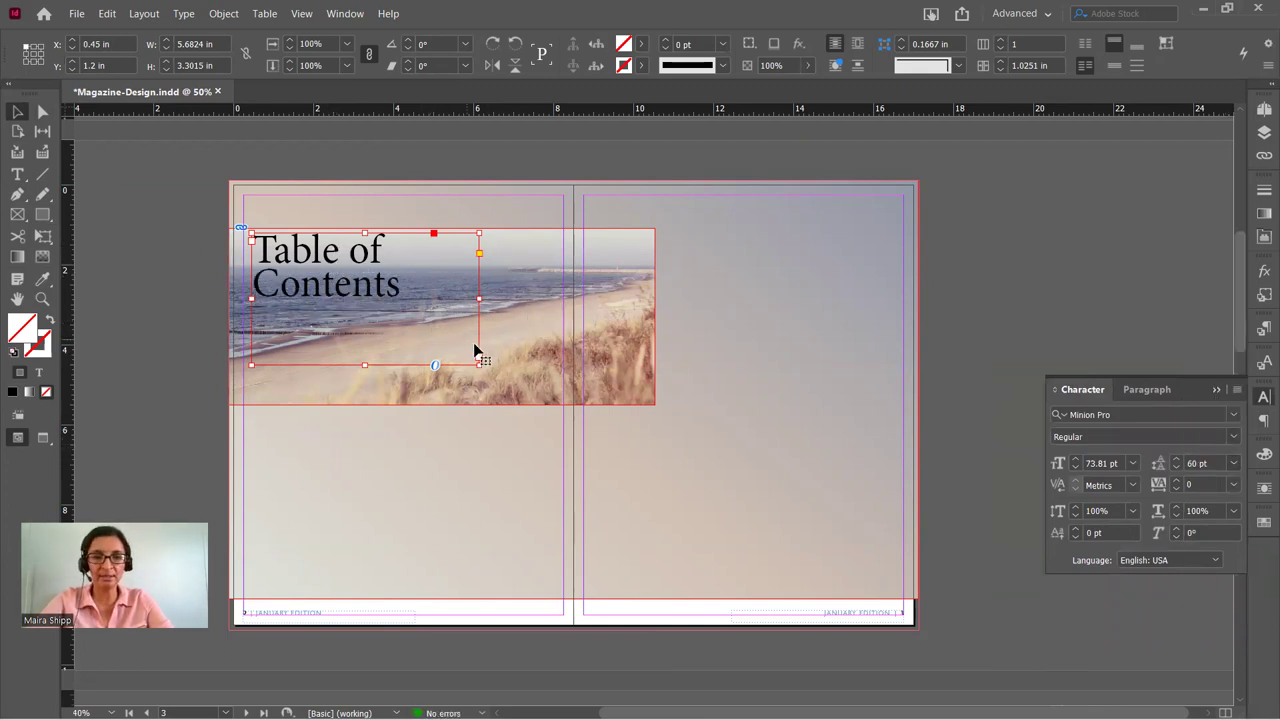
drag(479, 363, 432, 338)
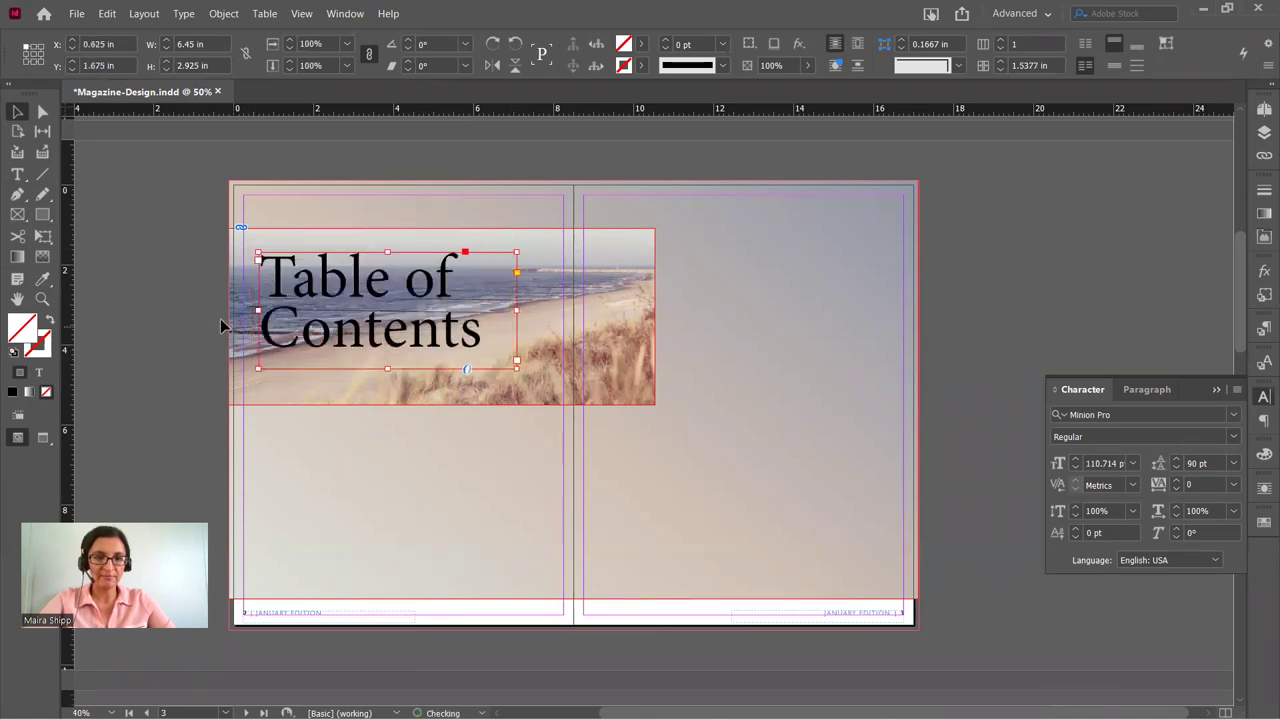
Preview the finished spread full screen without frames or guides, and return to the normal workspace.
click(177, 299)
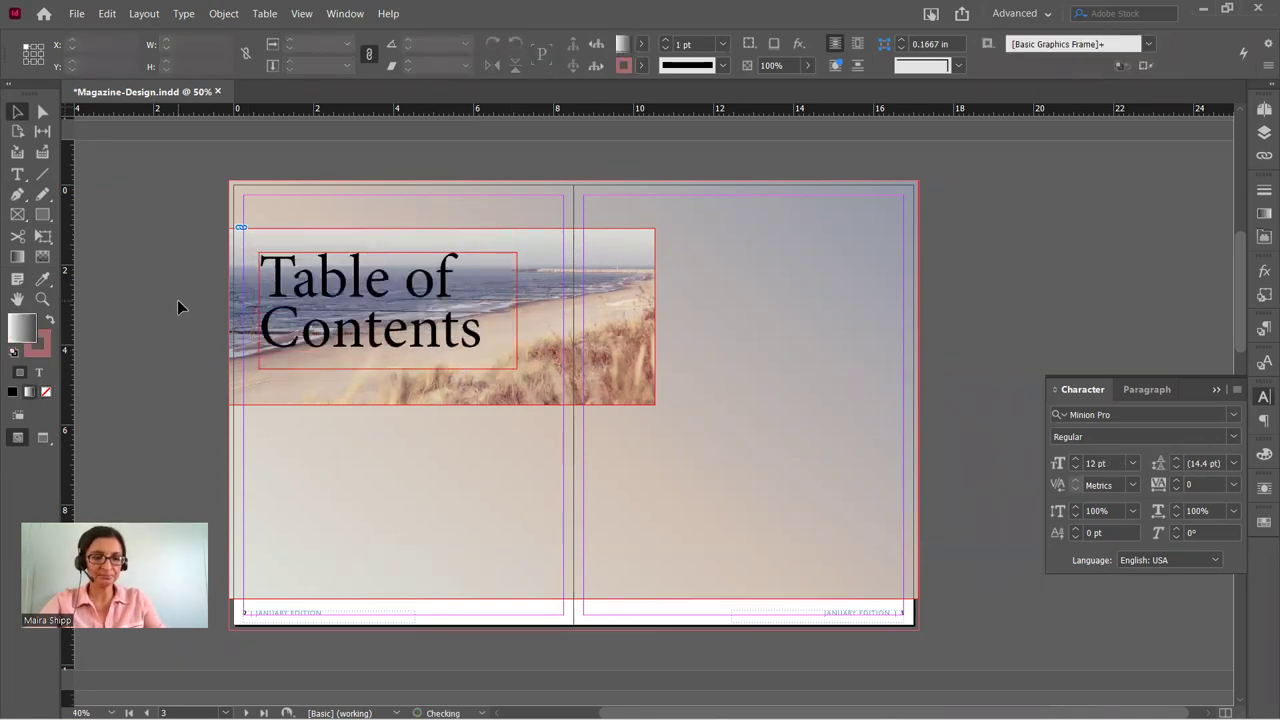
key(shift+w)
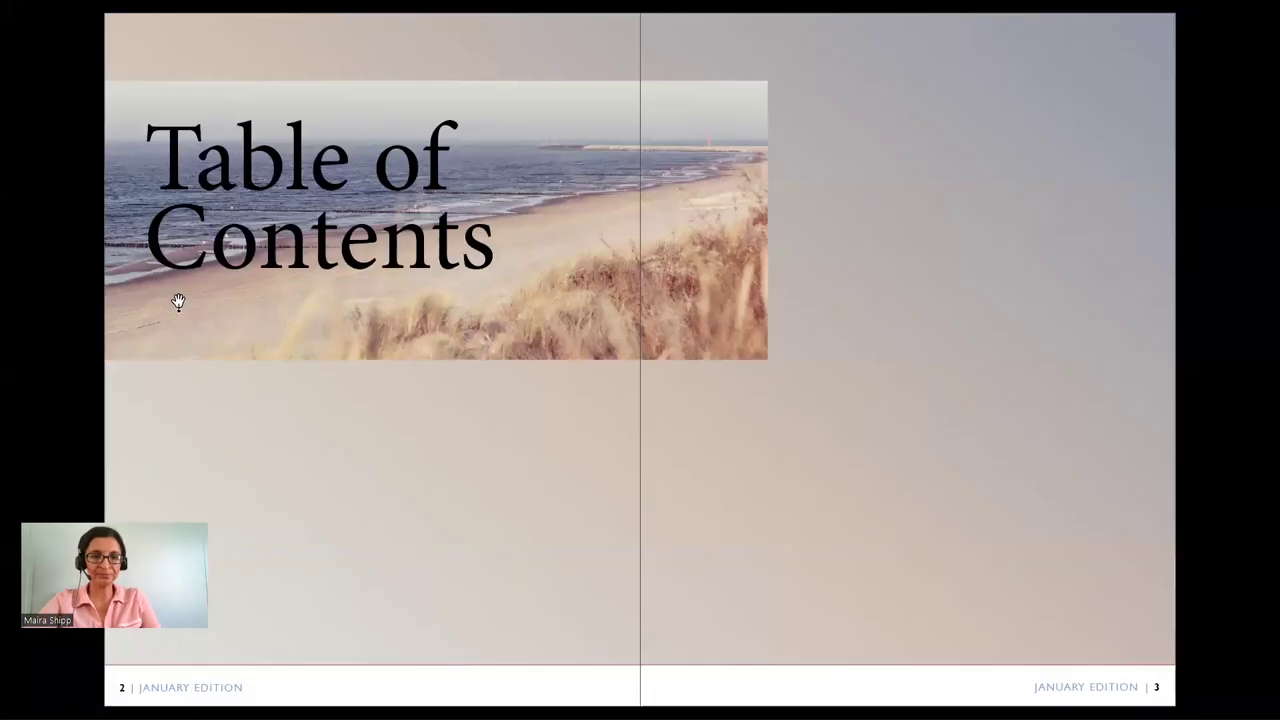
key(Escape)
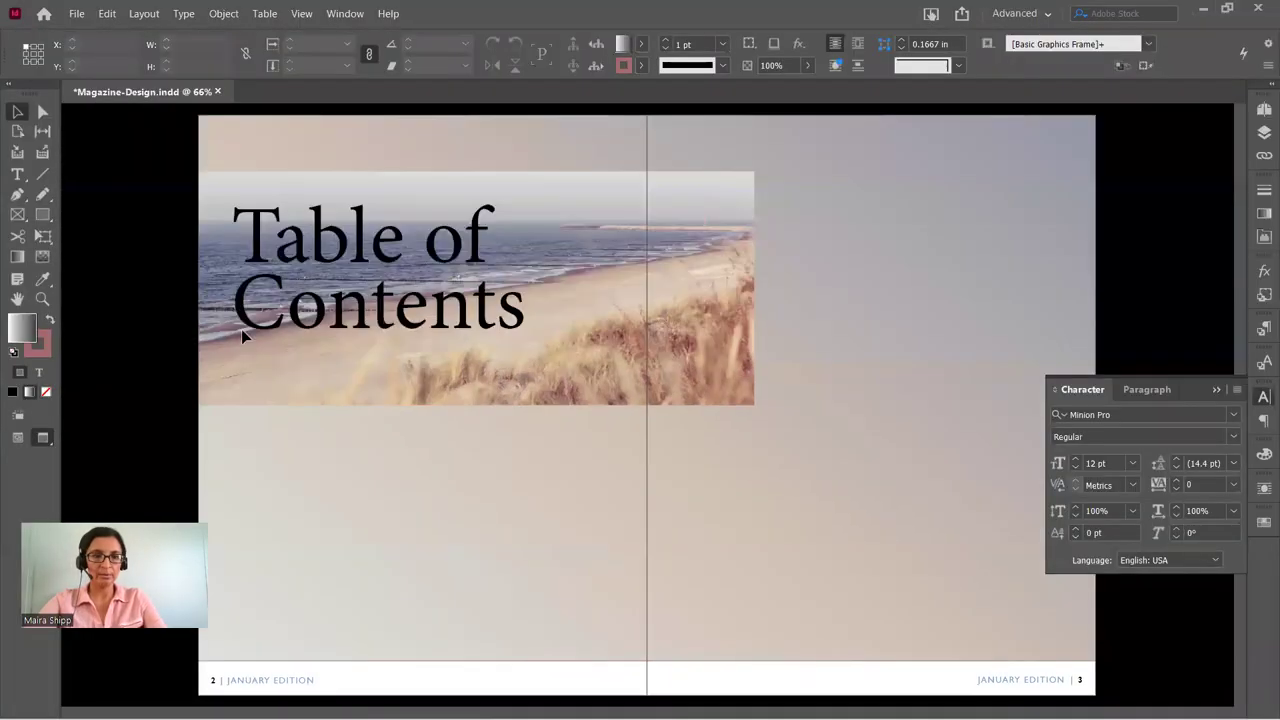
Draw a circle about 4.875 in across over the title and fill it with the blue swatch C=100 M=90 Y=10 K=0.
drag(48, 218, 44, 214)
click(88, 256)
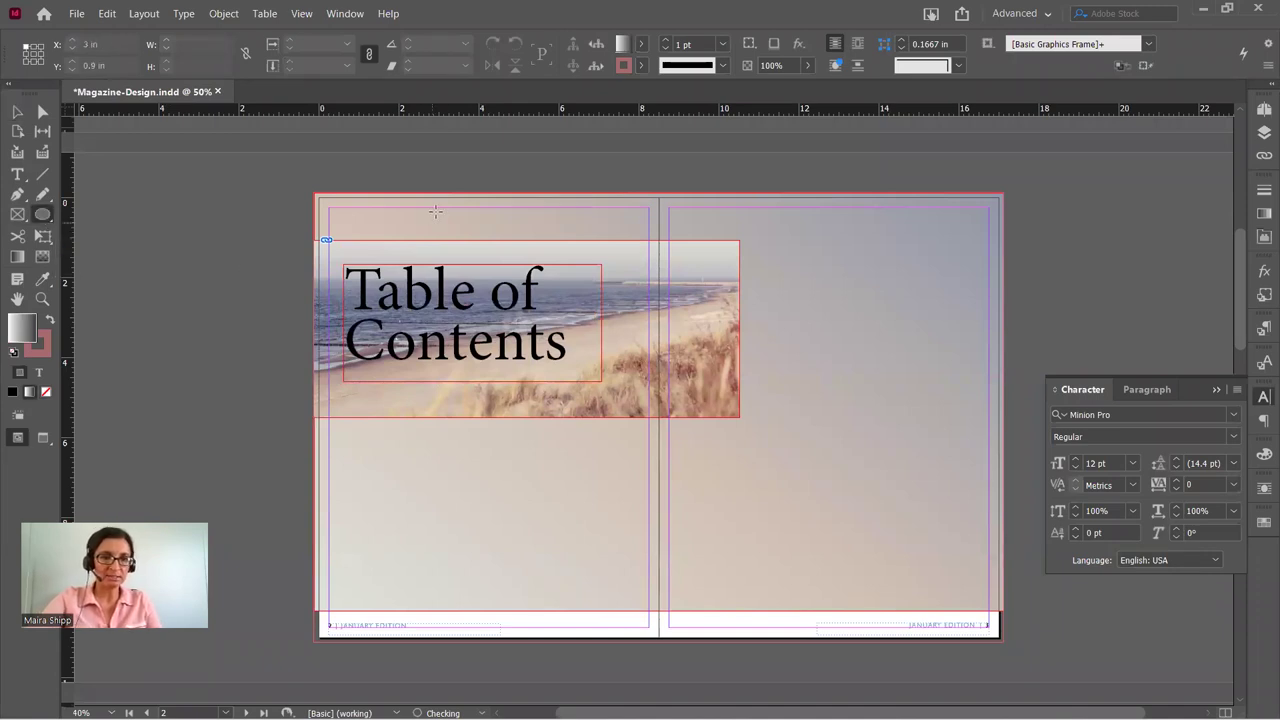
drag(340, 211, 580, 402)
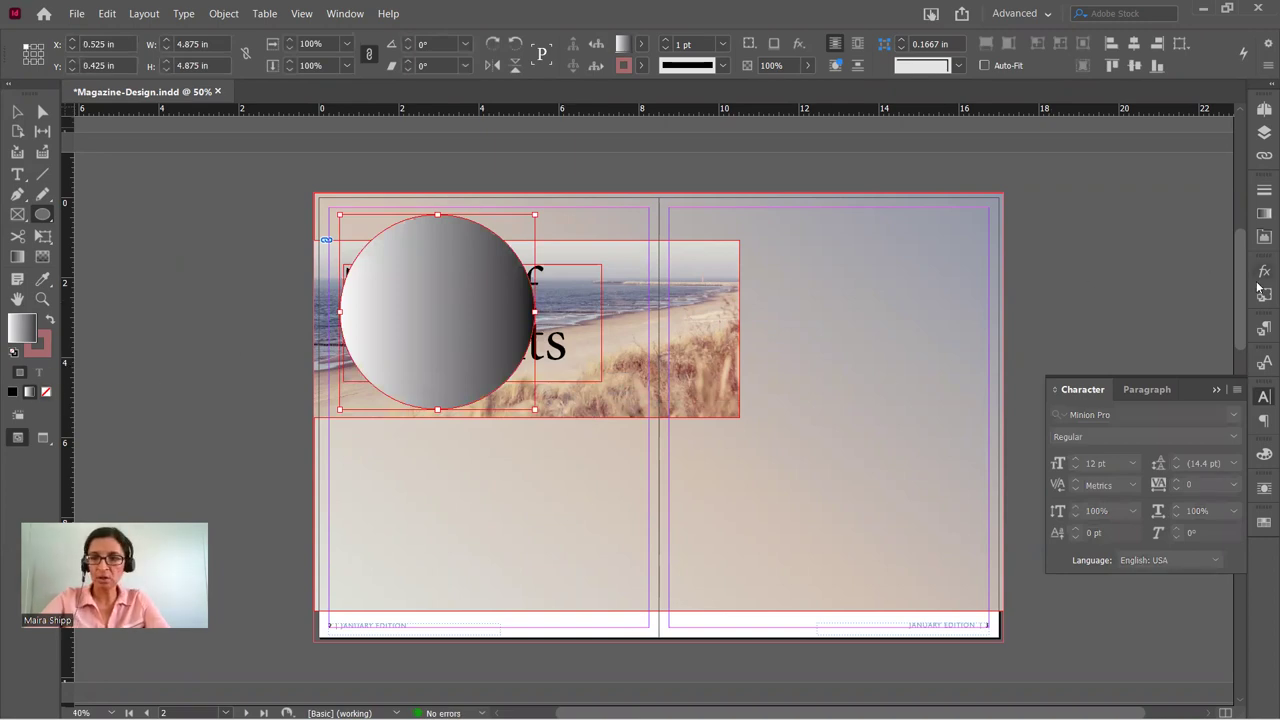
click(1262, 524)
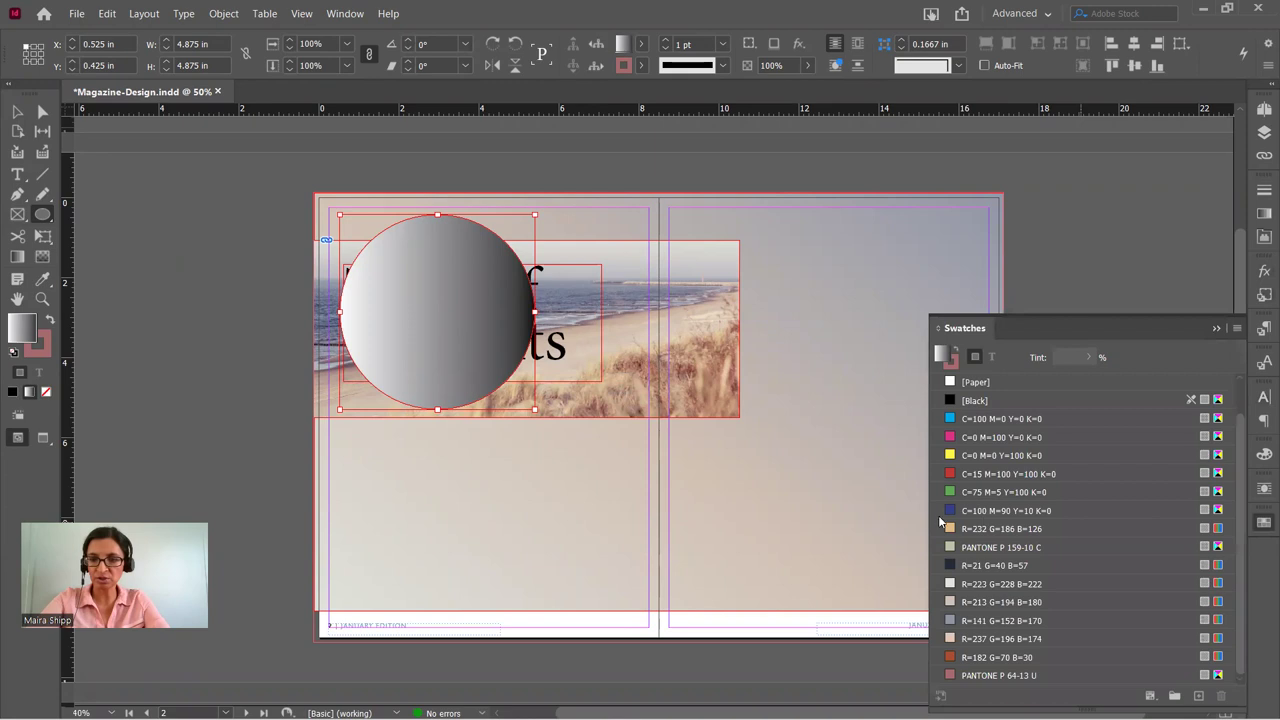
click(958, 510)
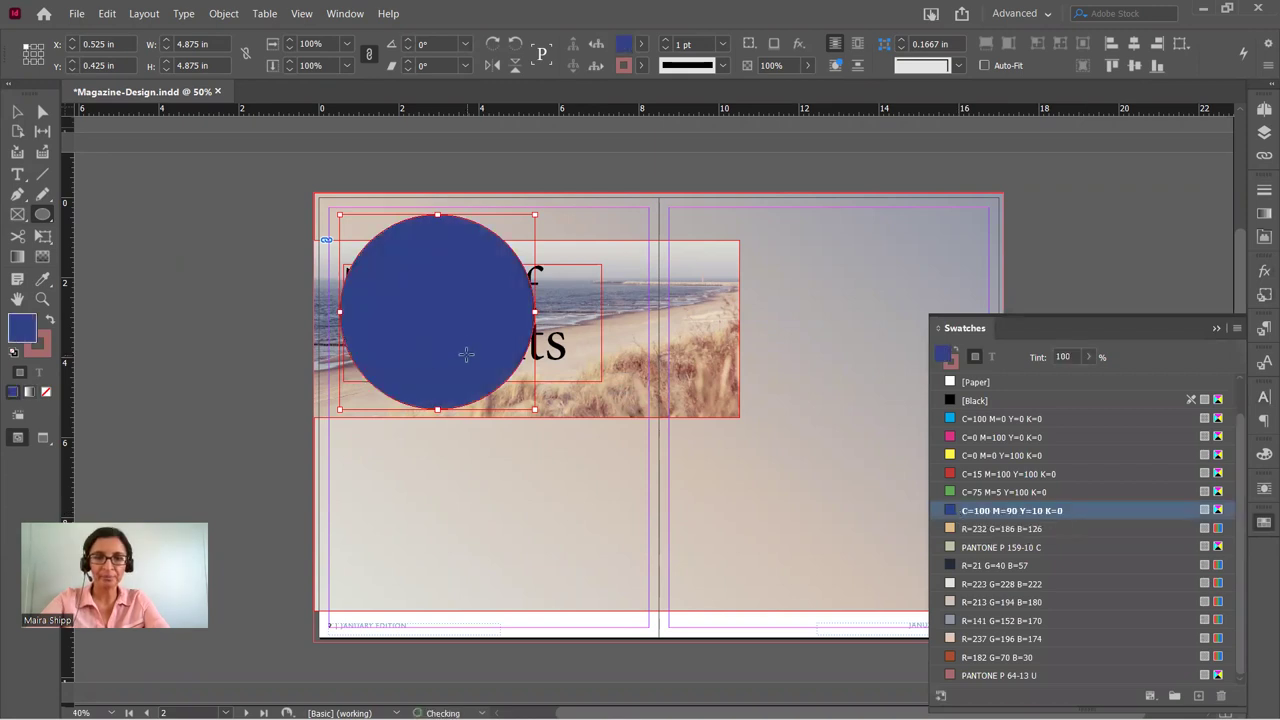
click(1217, 329)
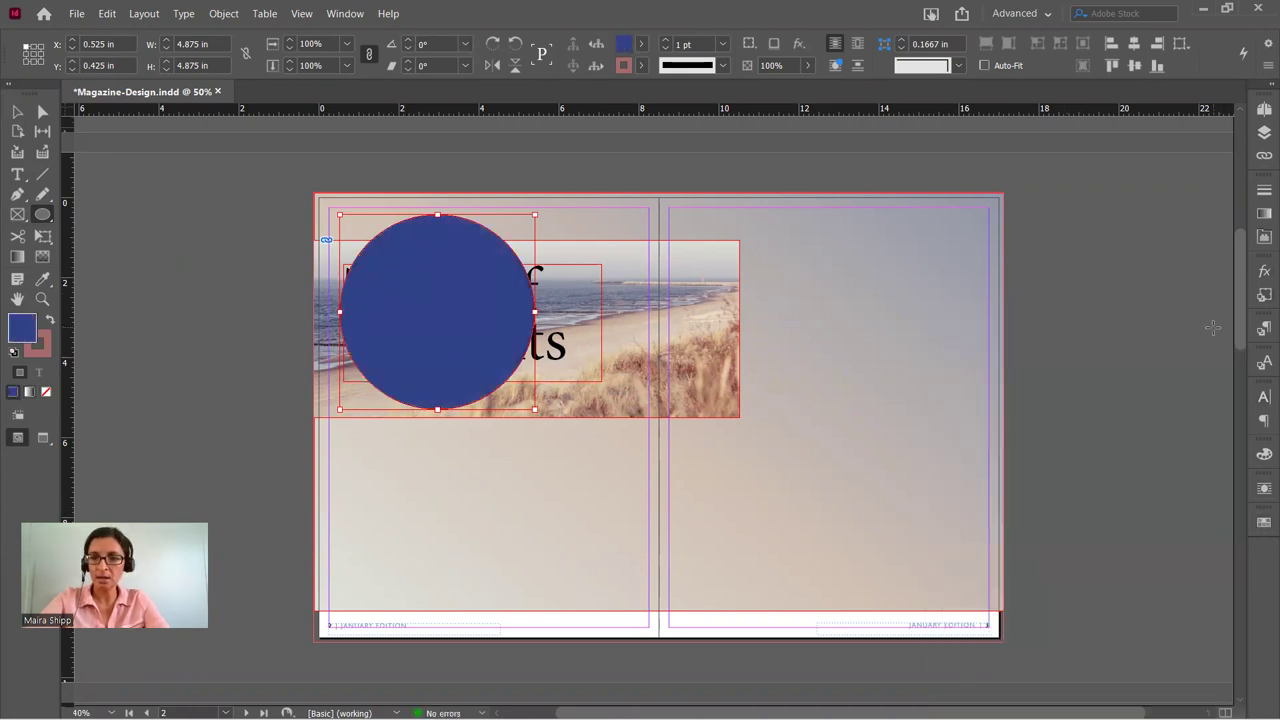
Try the Multiply, Screen and Overlay blending modes on the blue circle.
click(345, 16)
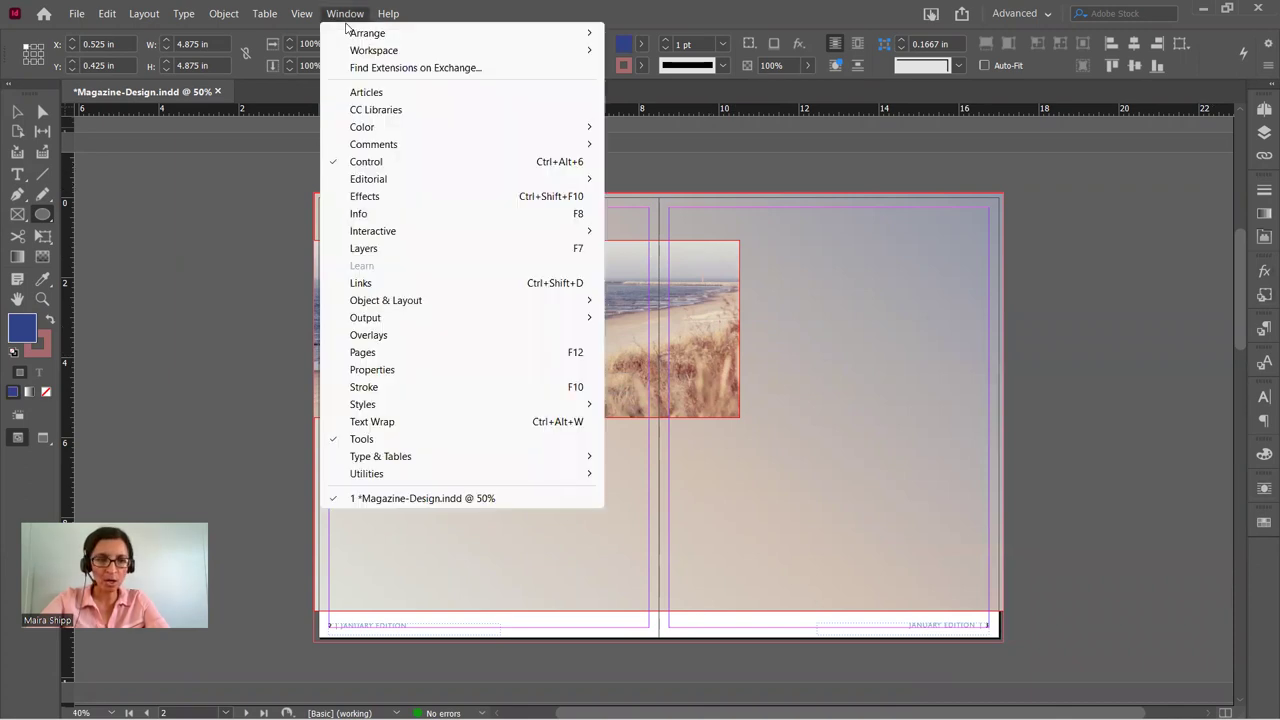
click(365, 196)
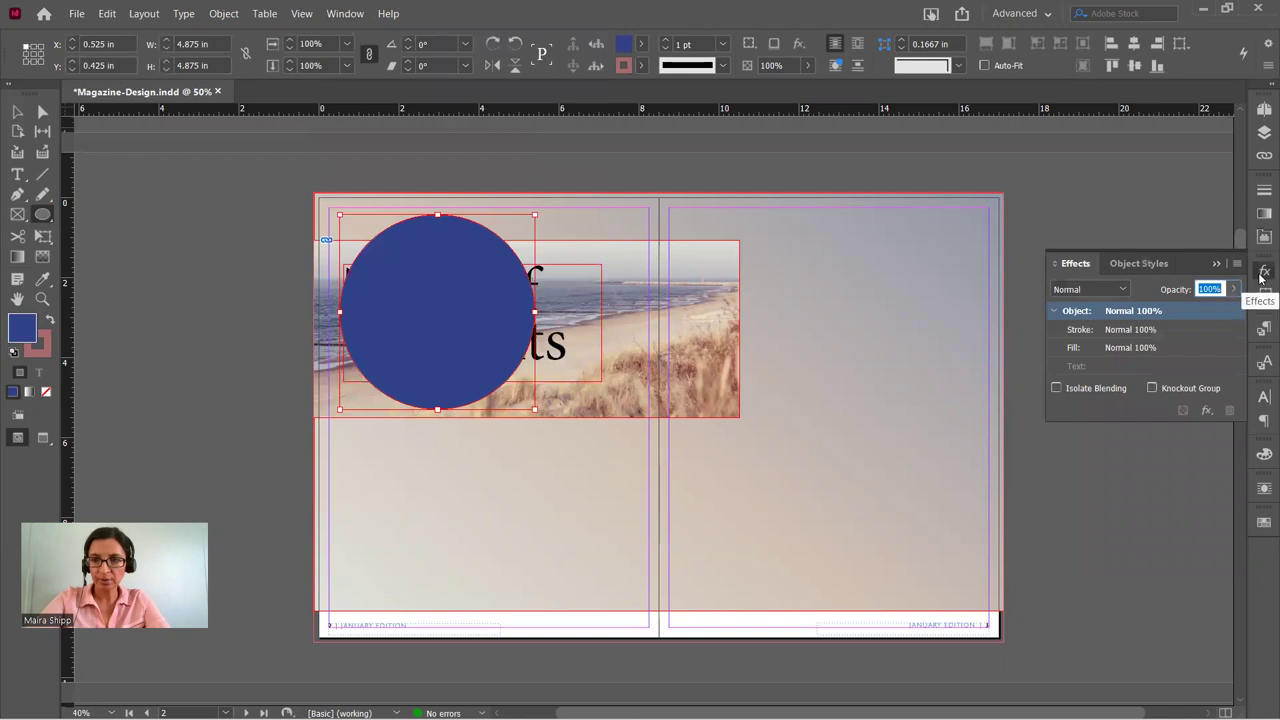
click(1123, 289)
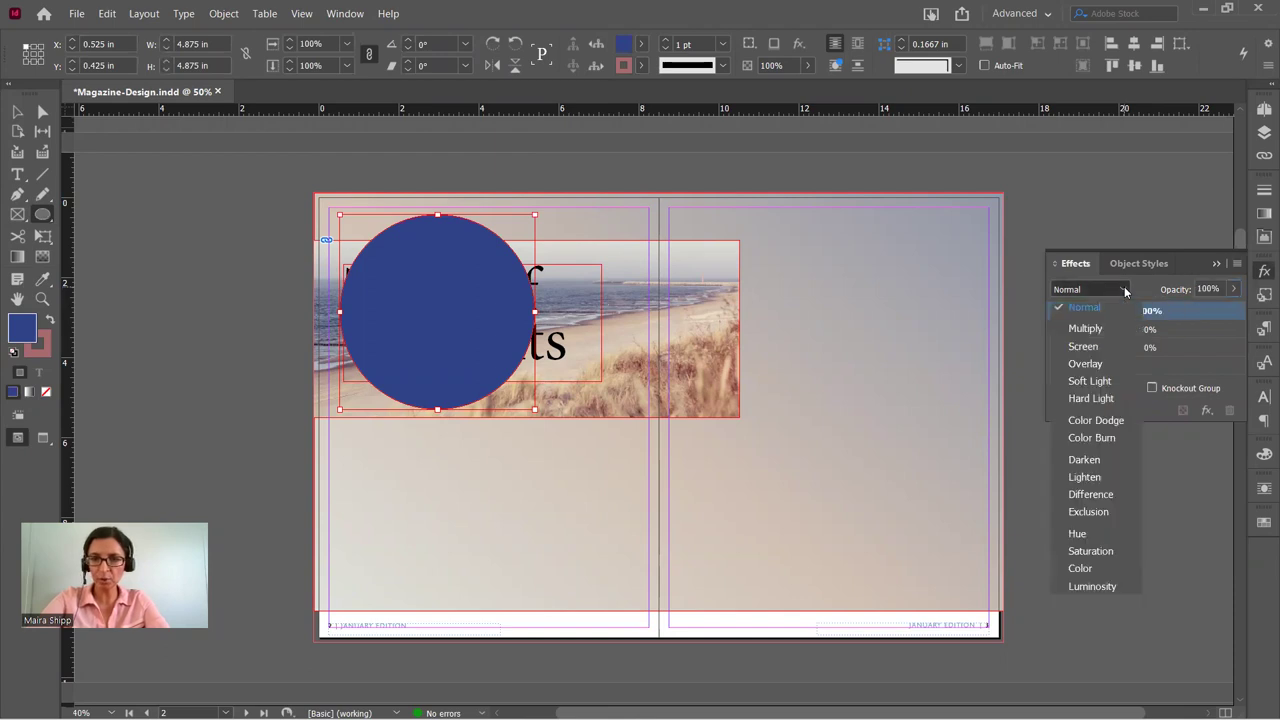
click(1085, 328)
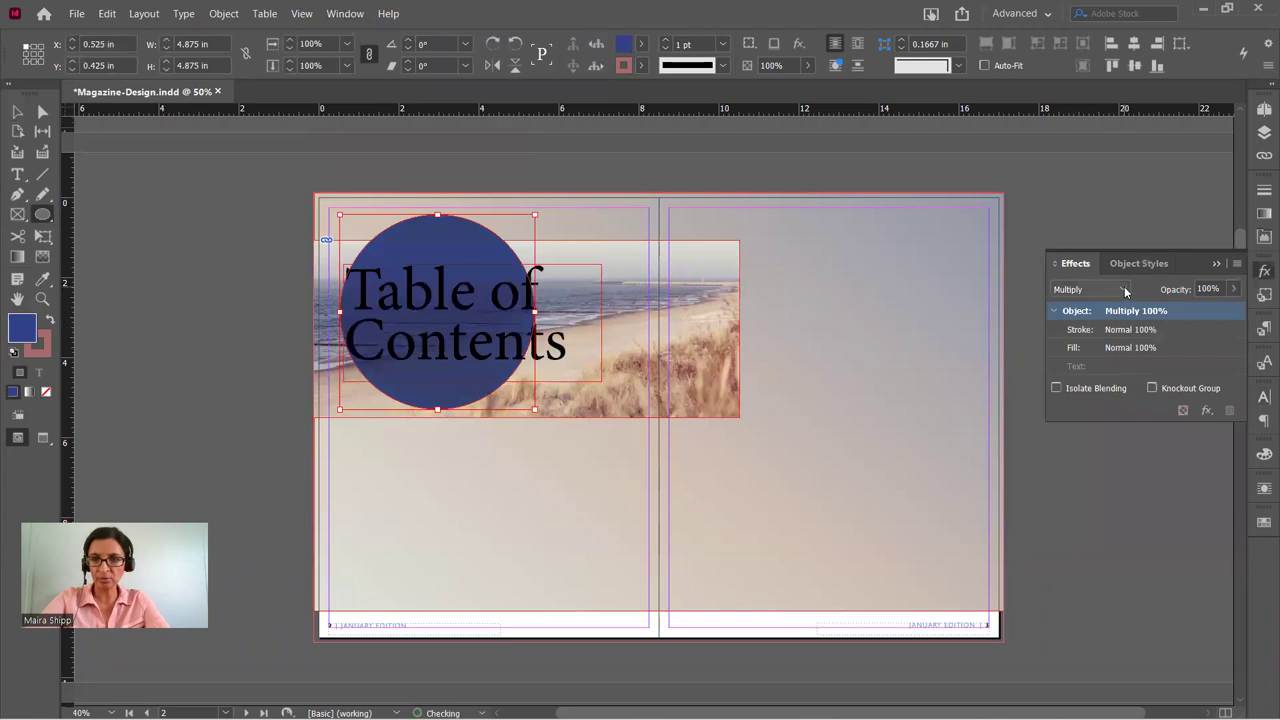
click(1123, 290)
click(1110, 348)
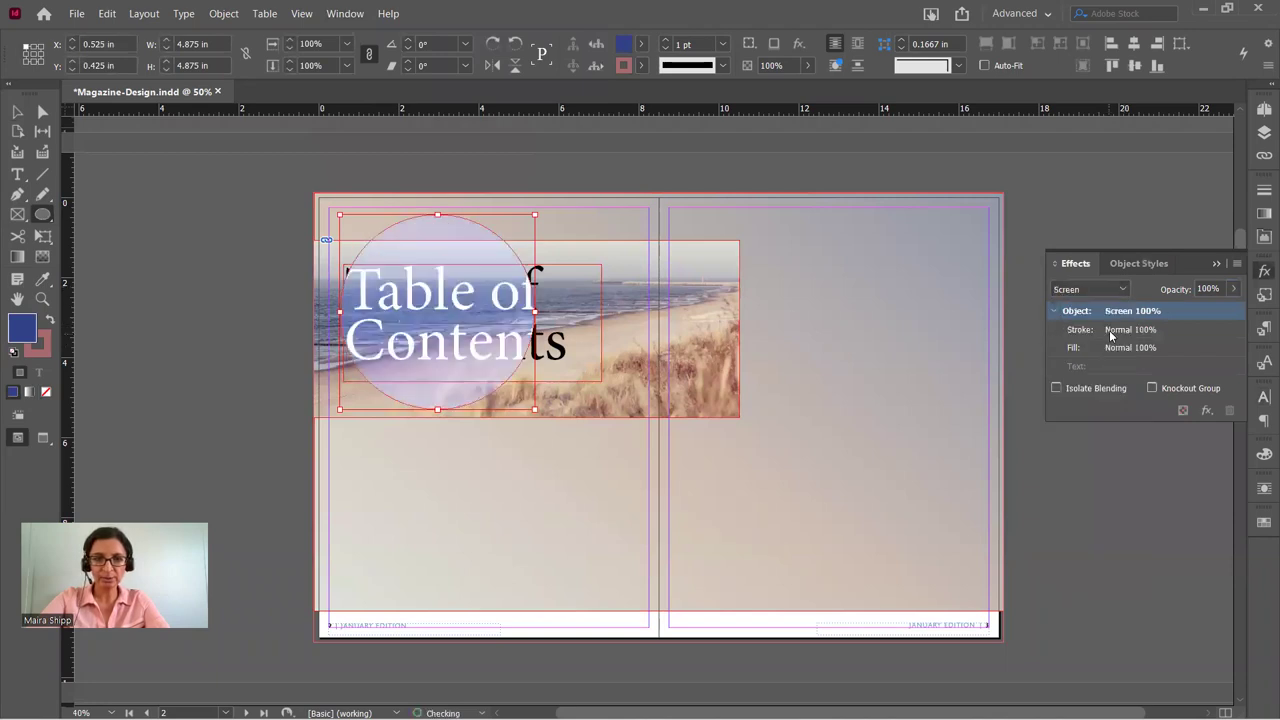
click(1118, 290)
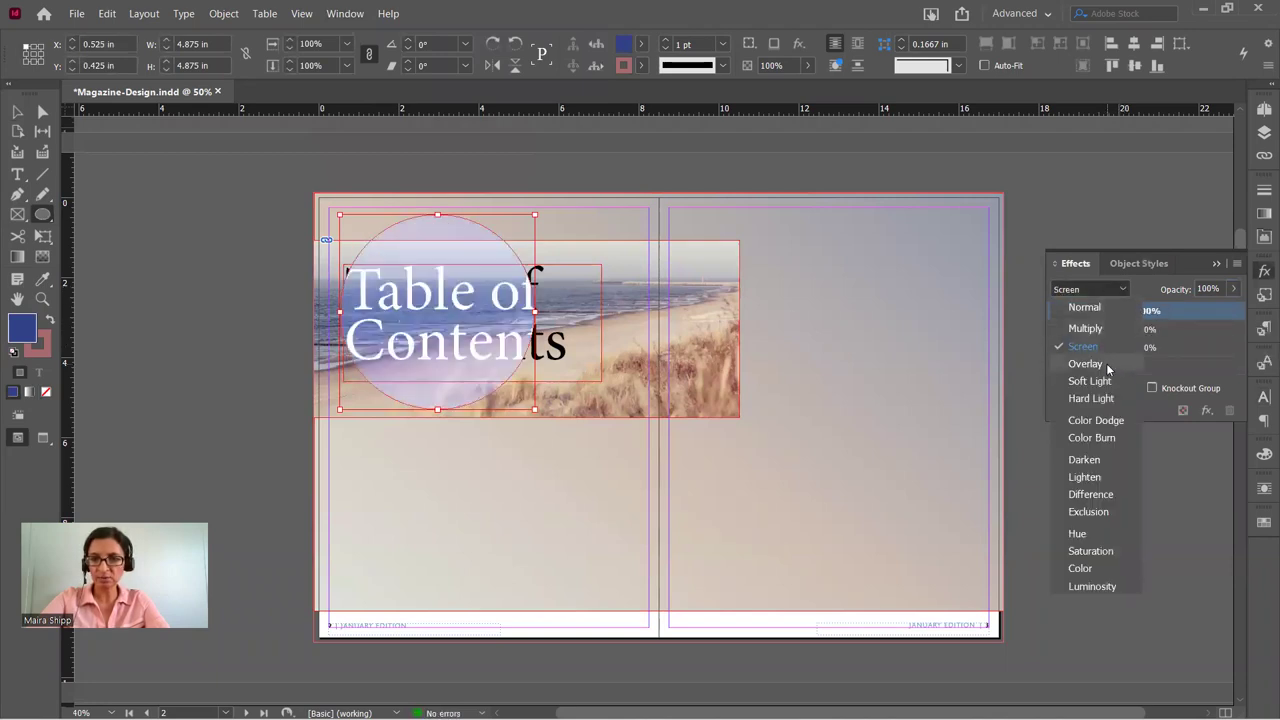
key(Escape)
key(Down)
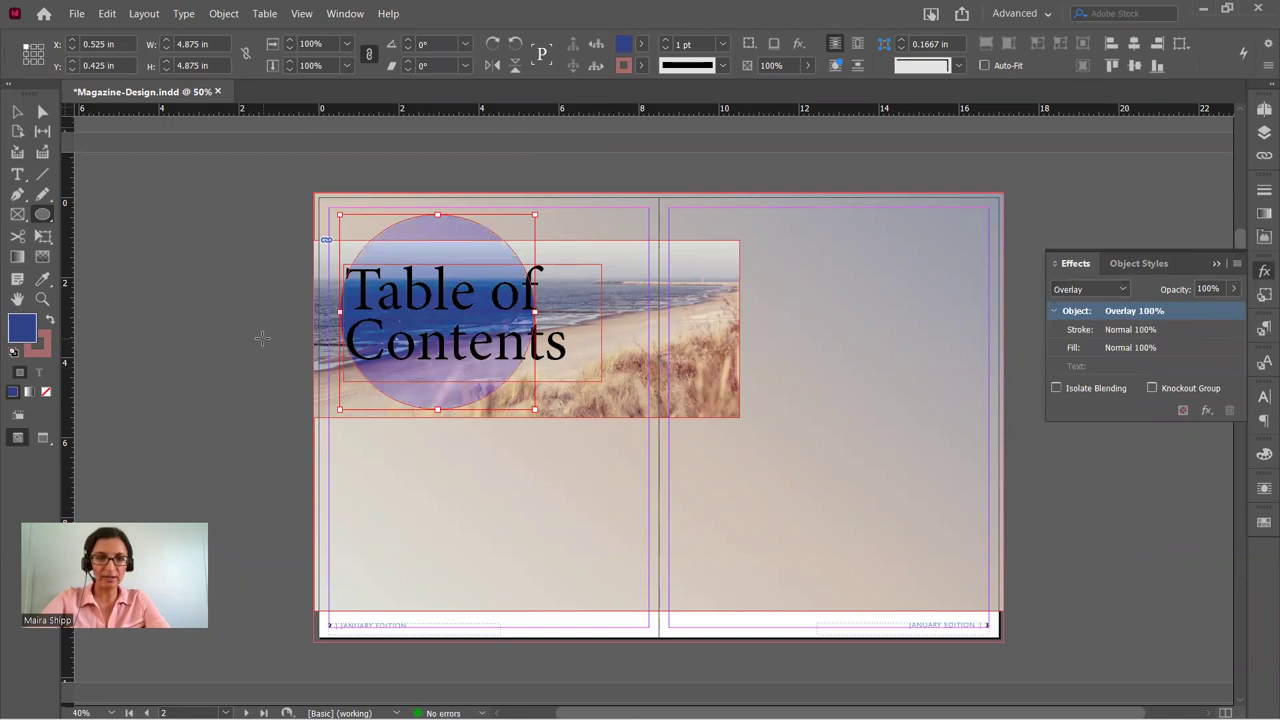
Reselect the blue circle and set its blending mode to Screen.
click(17, 111)
click(208, 233)
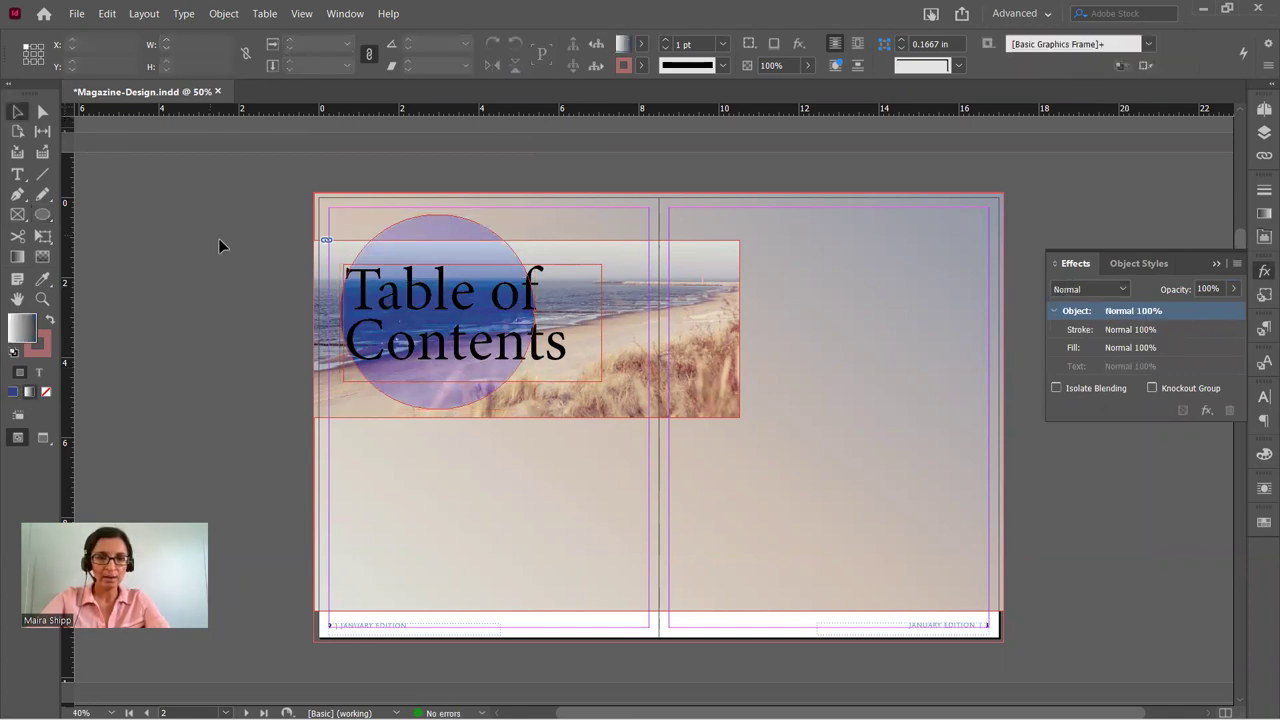
click(461, 229)
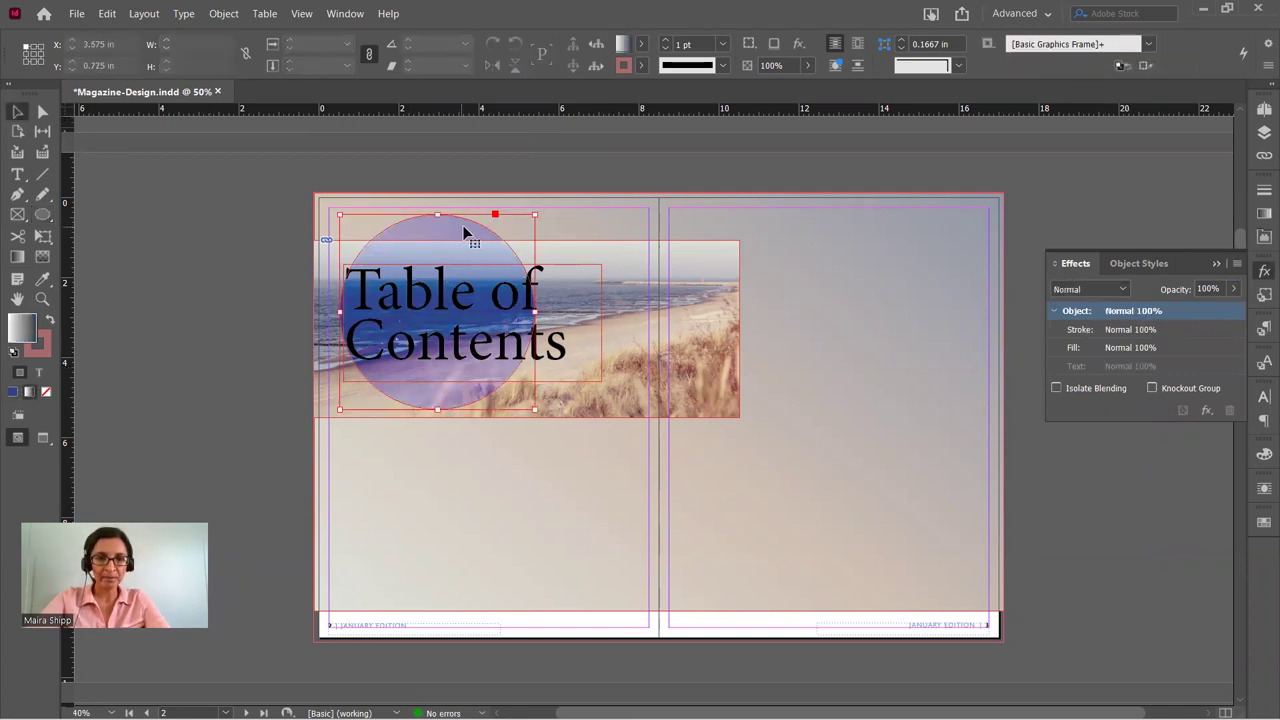
click(1125, 288)
click(1101, 346)
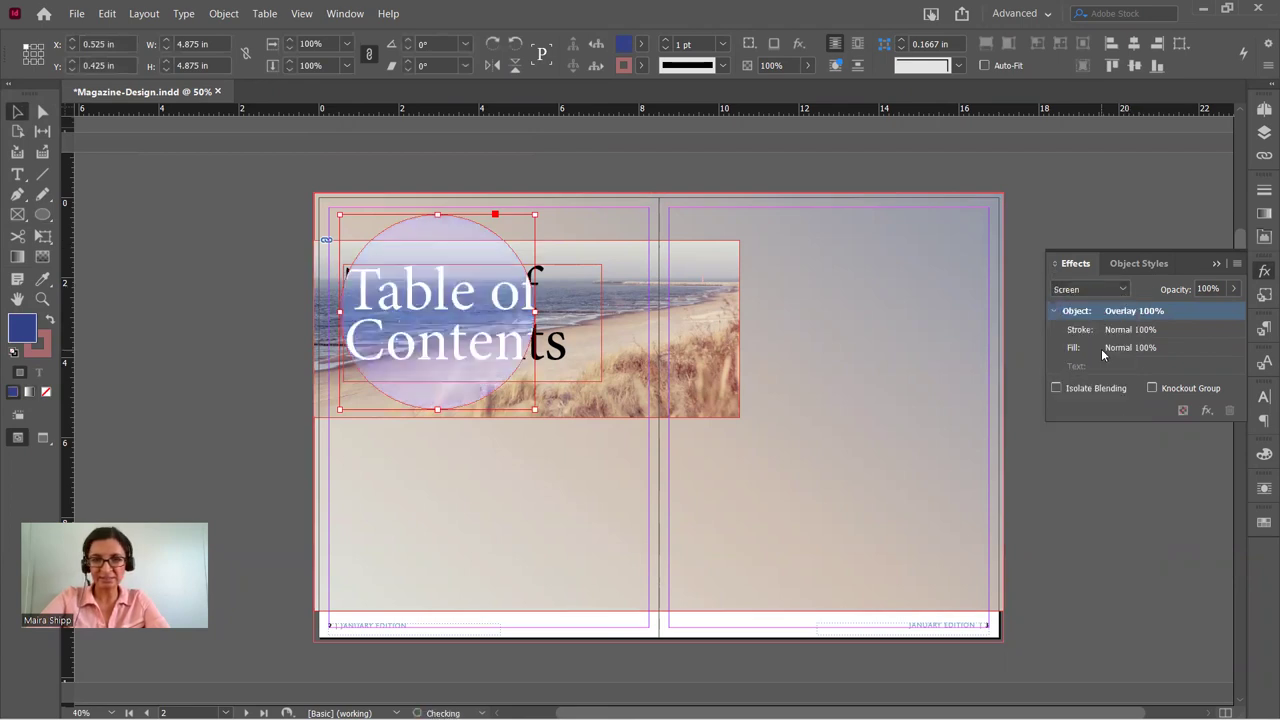
Bring the "Table of Contents" title frame to the front, above the circle.
click(548, 343)
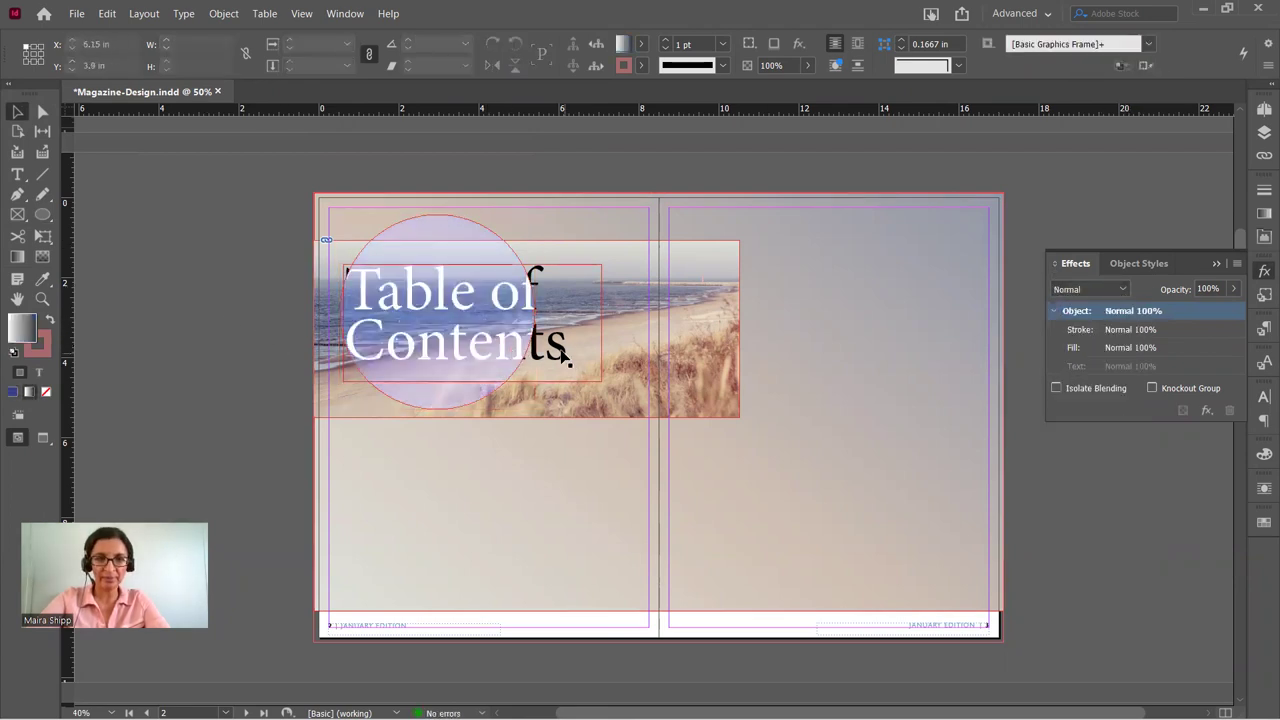
right_click(562, 347)
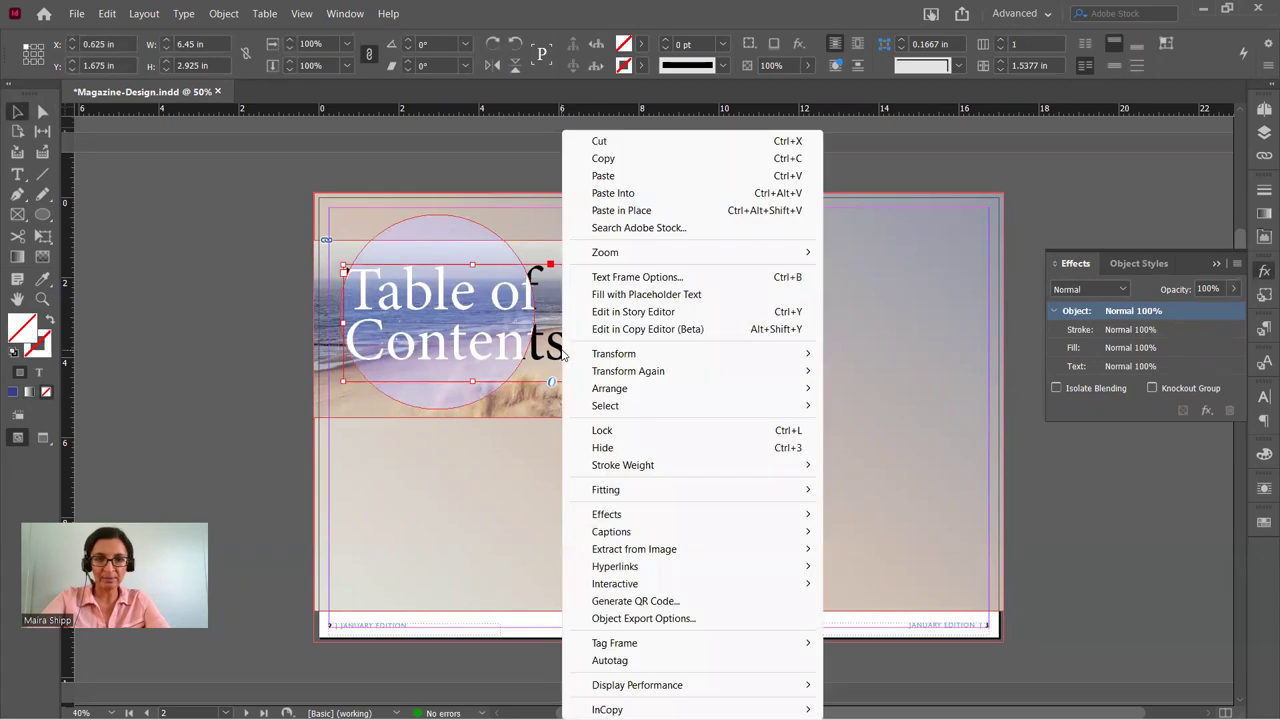
mouse_move(640, 393)
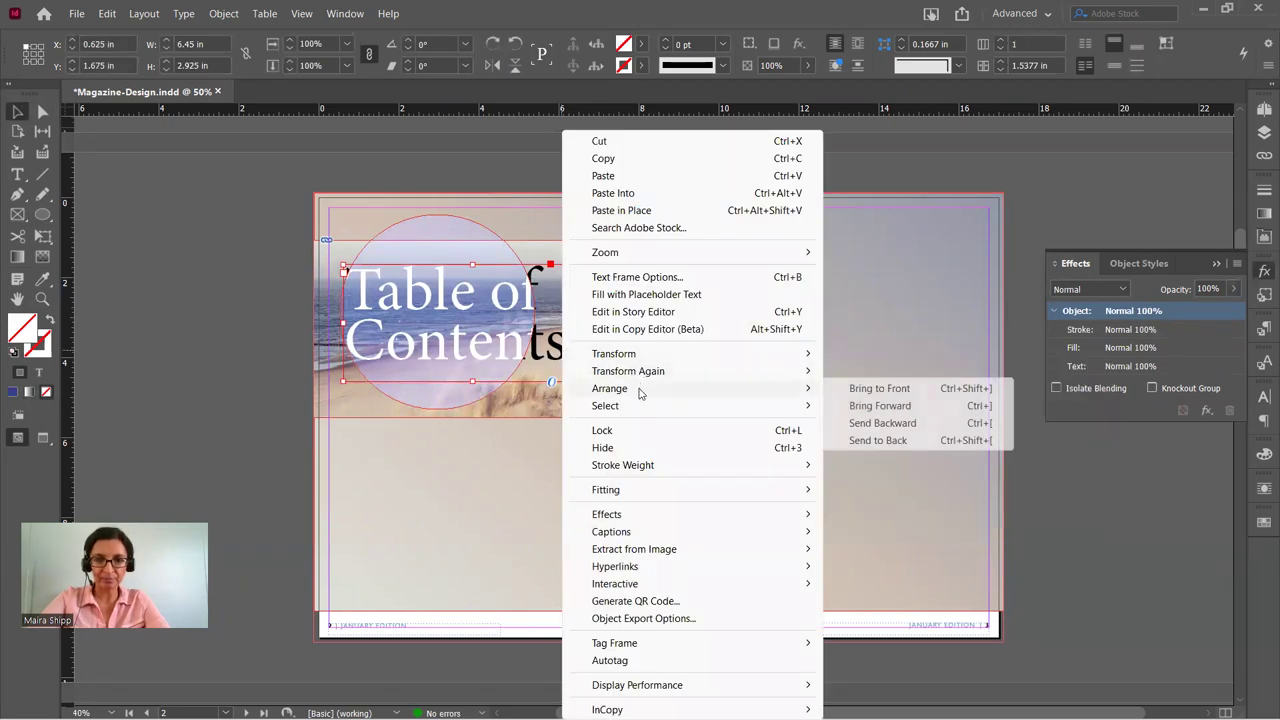
click(893, 390)
click(238, 346)
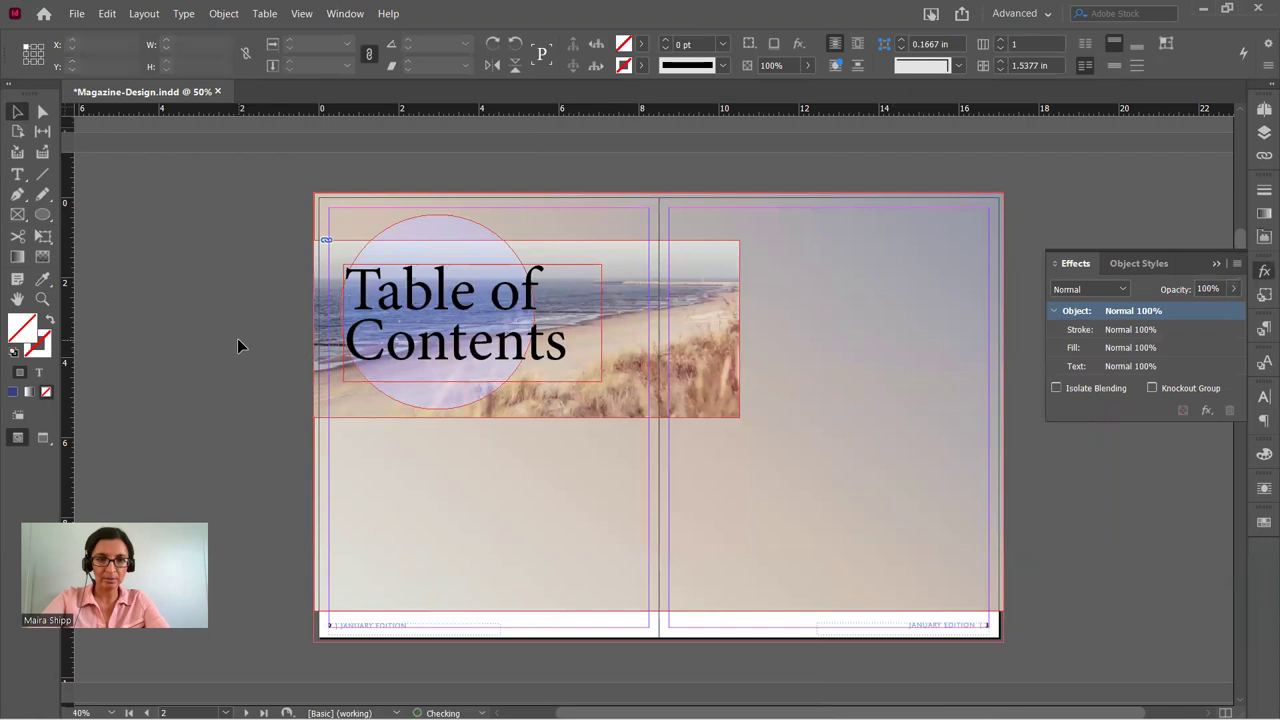
Move the circle to about X 0.125 in, Y 0.35 in, and preview the spread full screen.
click(440, 226)
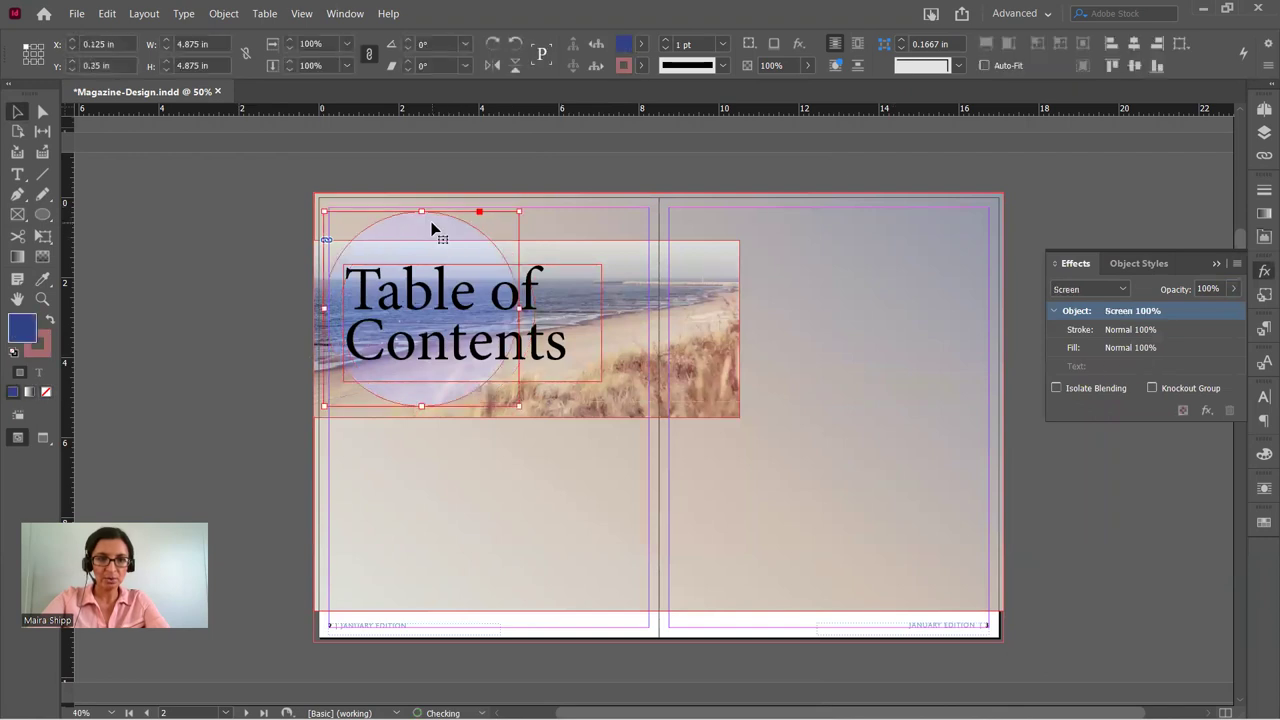
click(230, 231)
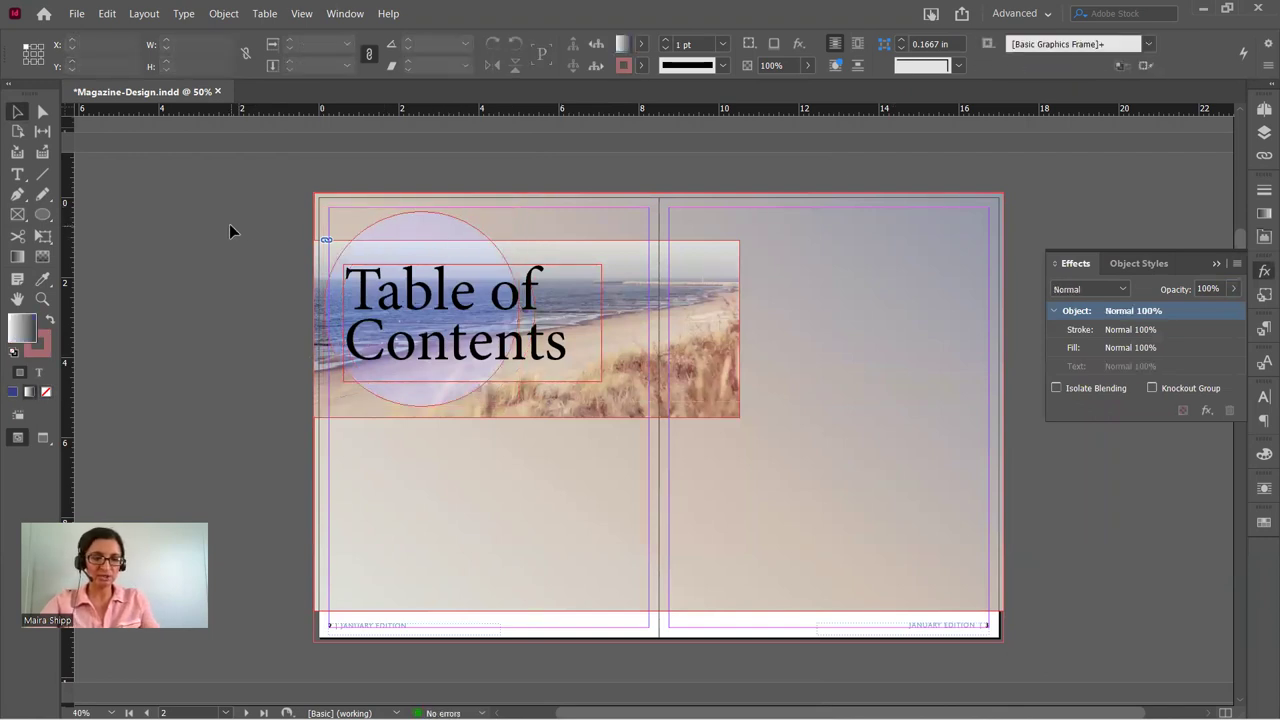
key(shift+w)
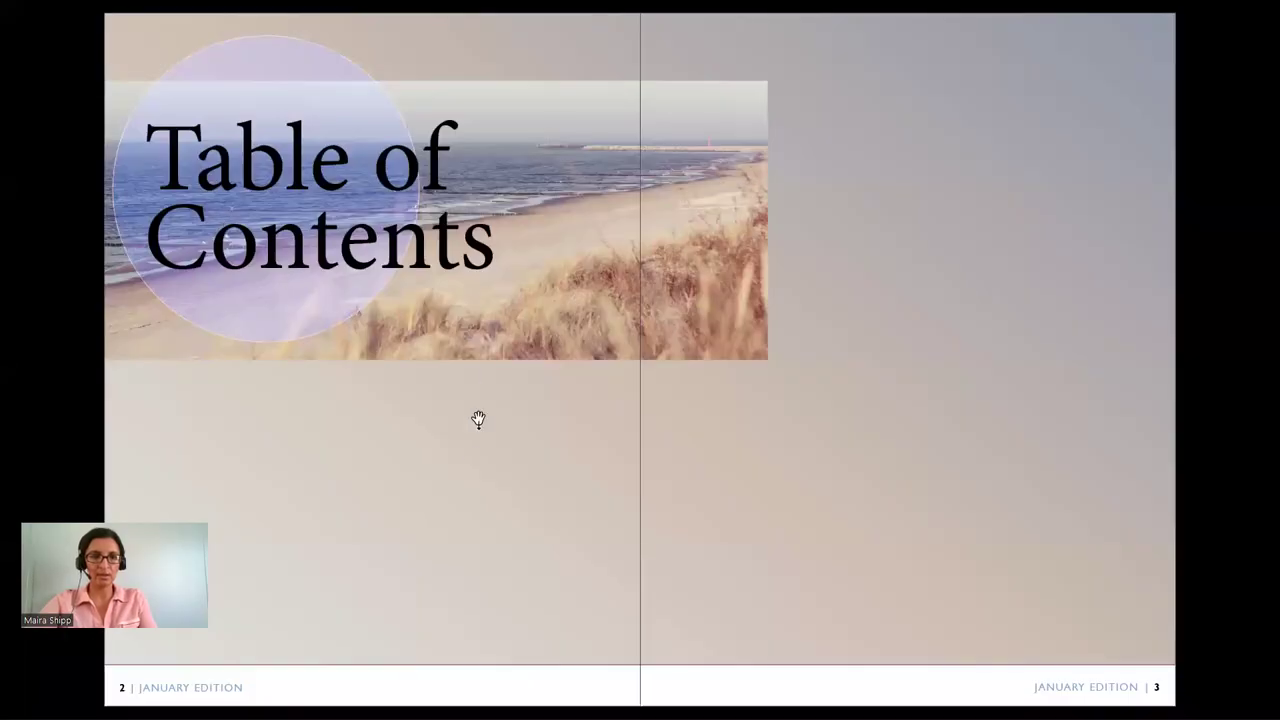
key(Escape)
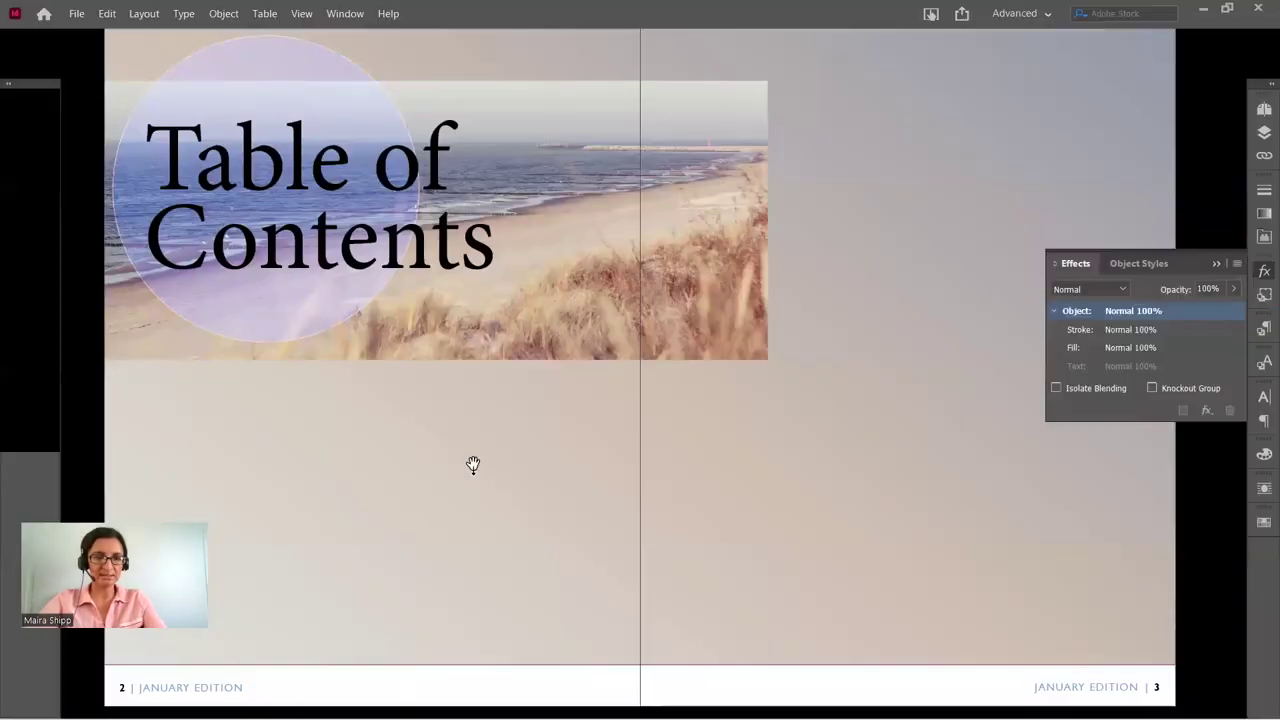
Remove the stroke from the circle behind the title.
click(414, 228)
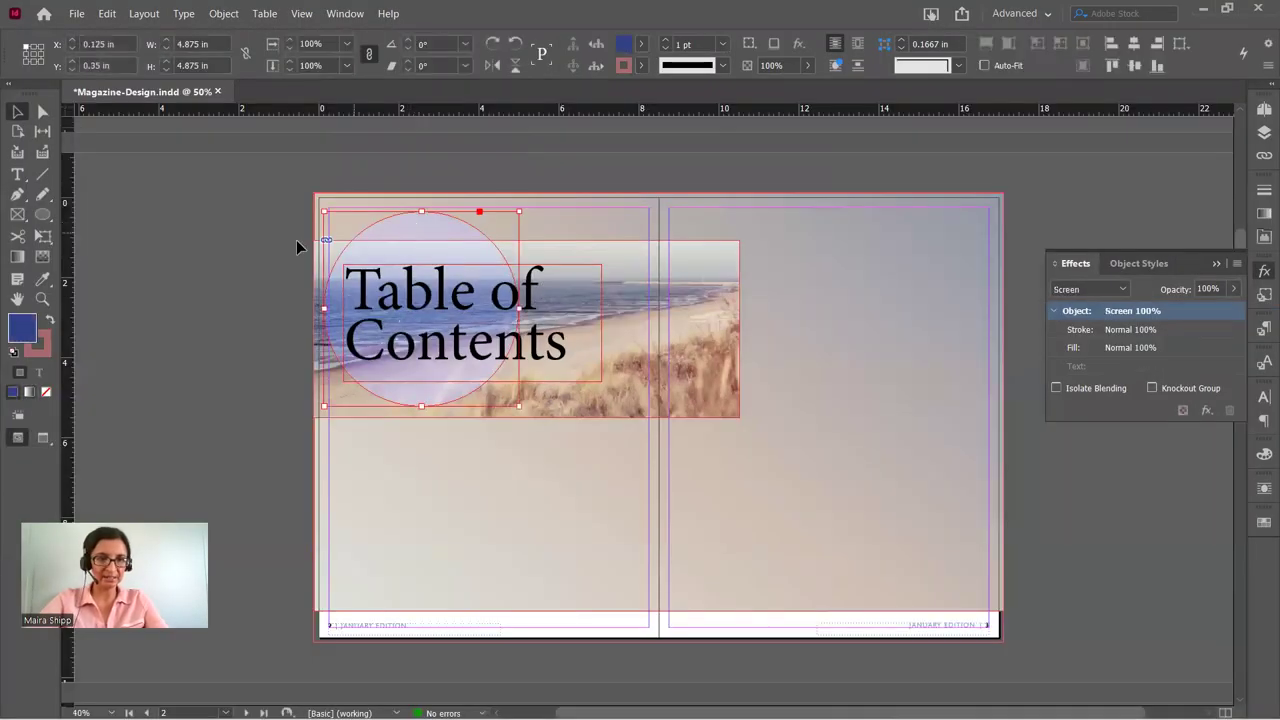
click(44, 350)
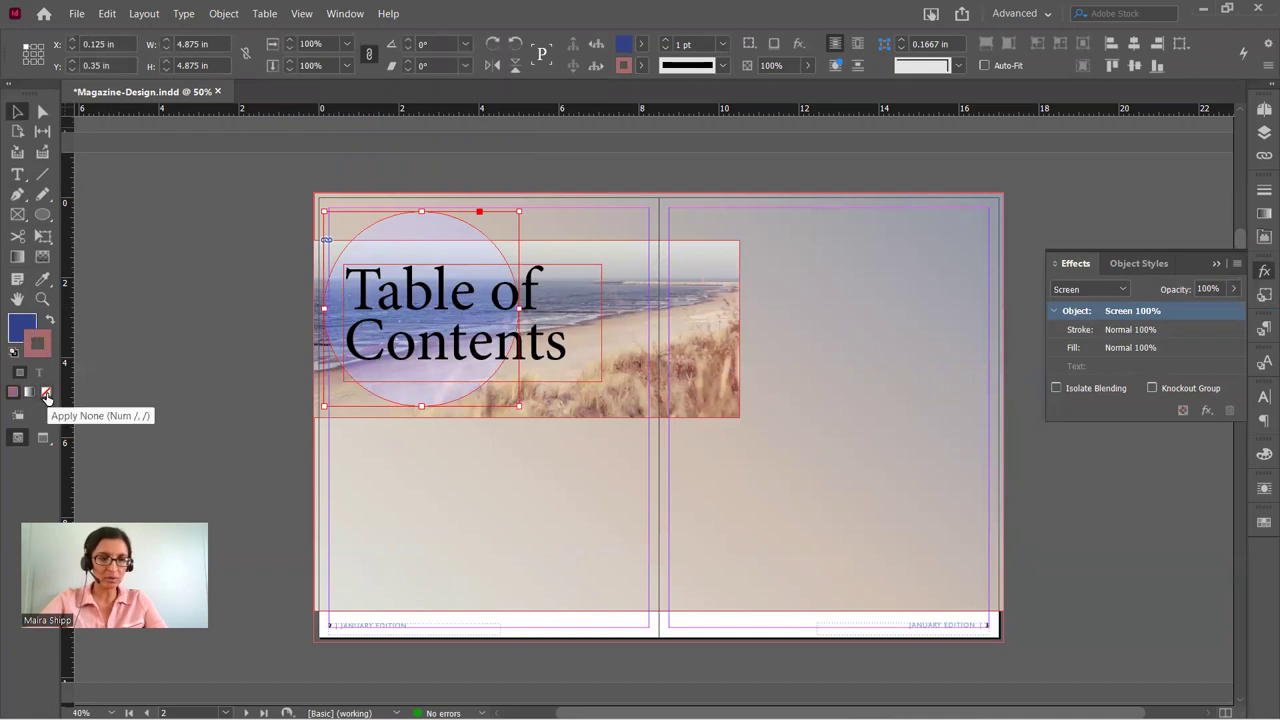
click(46, 396)
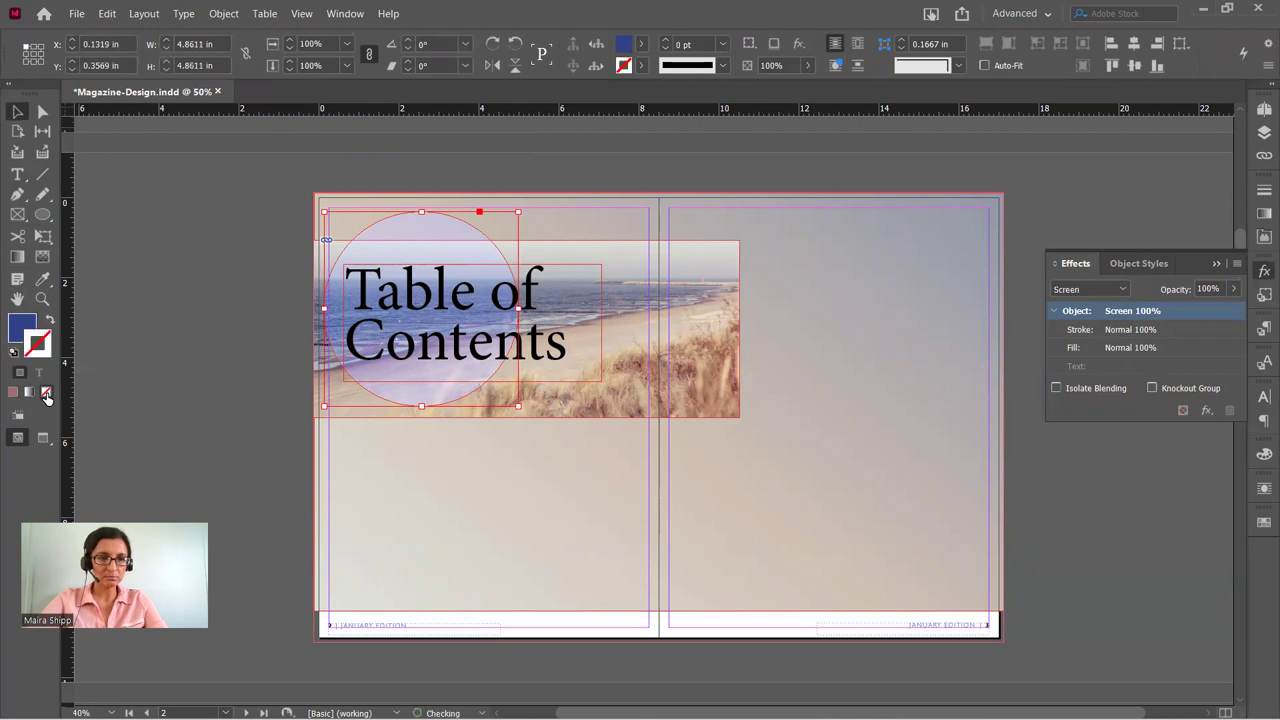
click(219, 345)
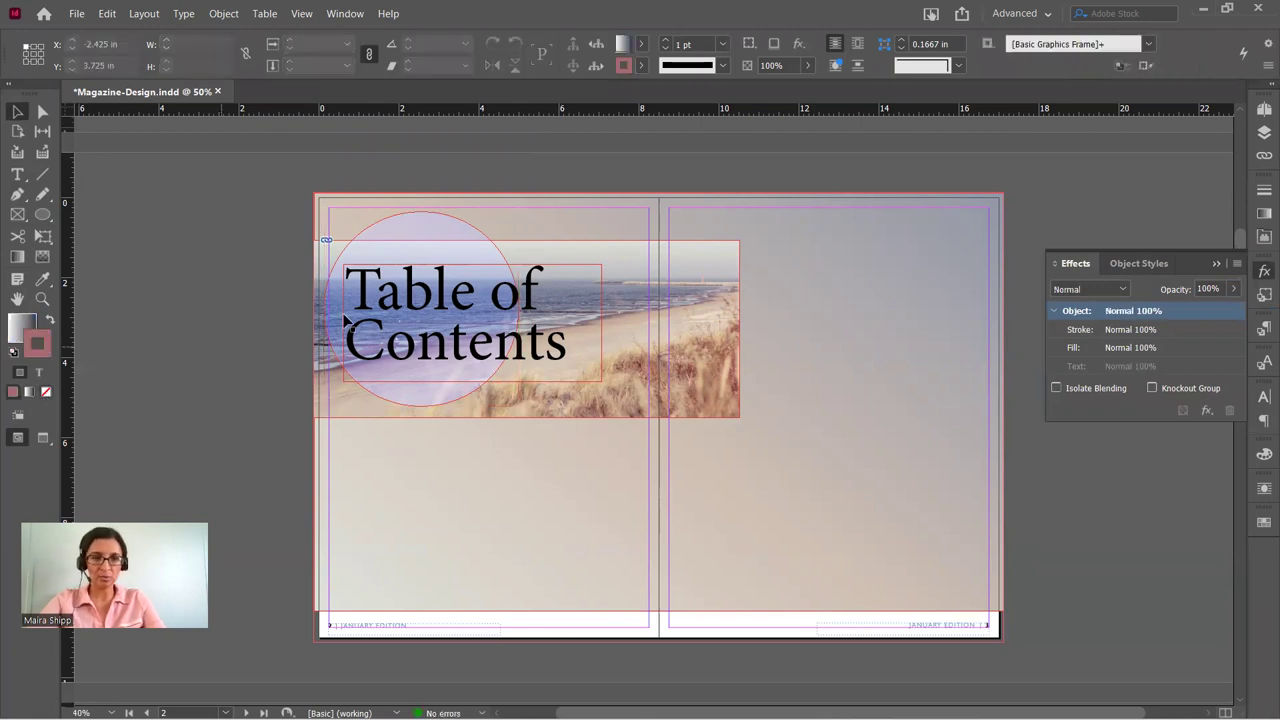
Preview the spread full screen without frames or guides, and delete the circle behind the title.
click(450, 235)
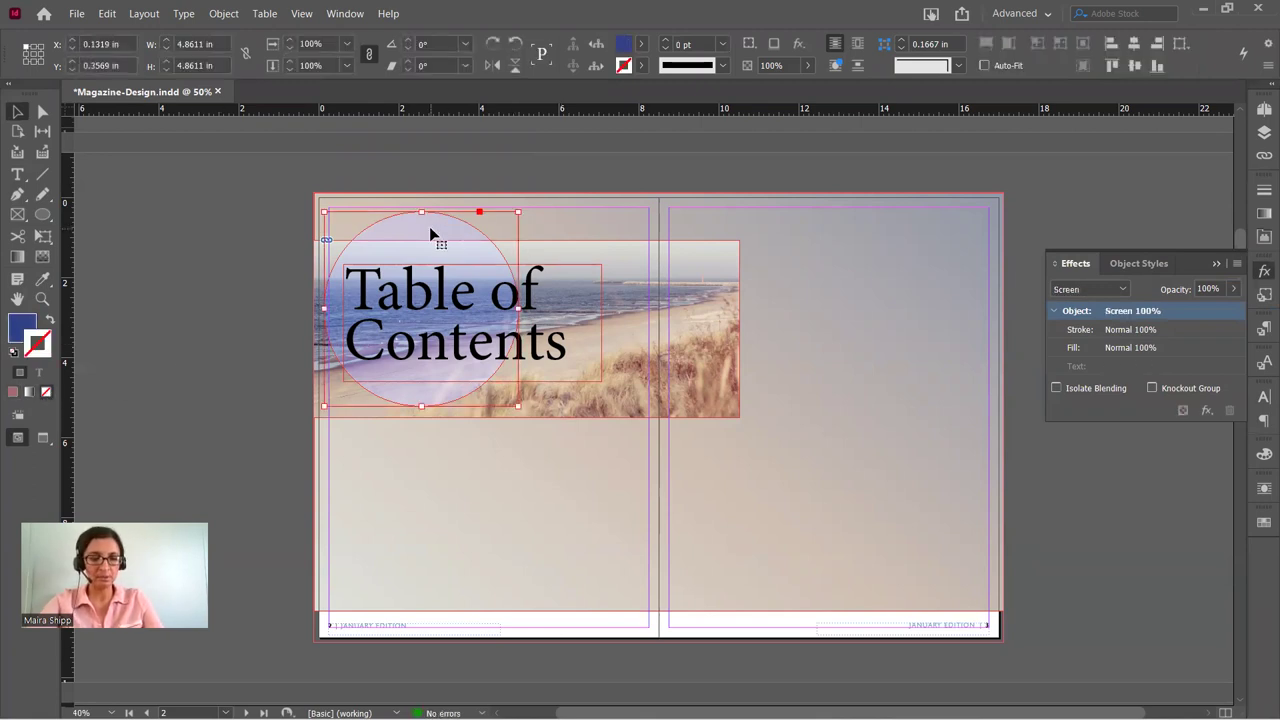
key(shift+w)
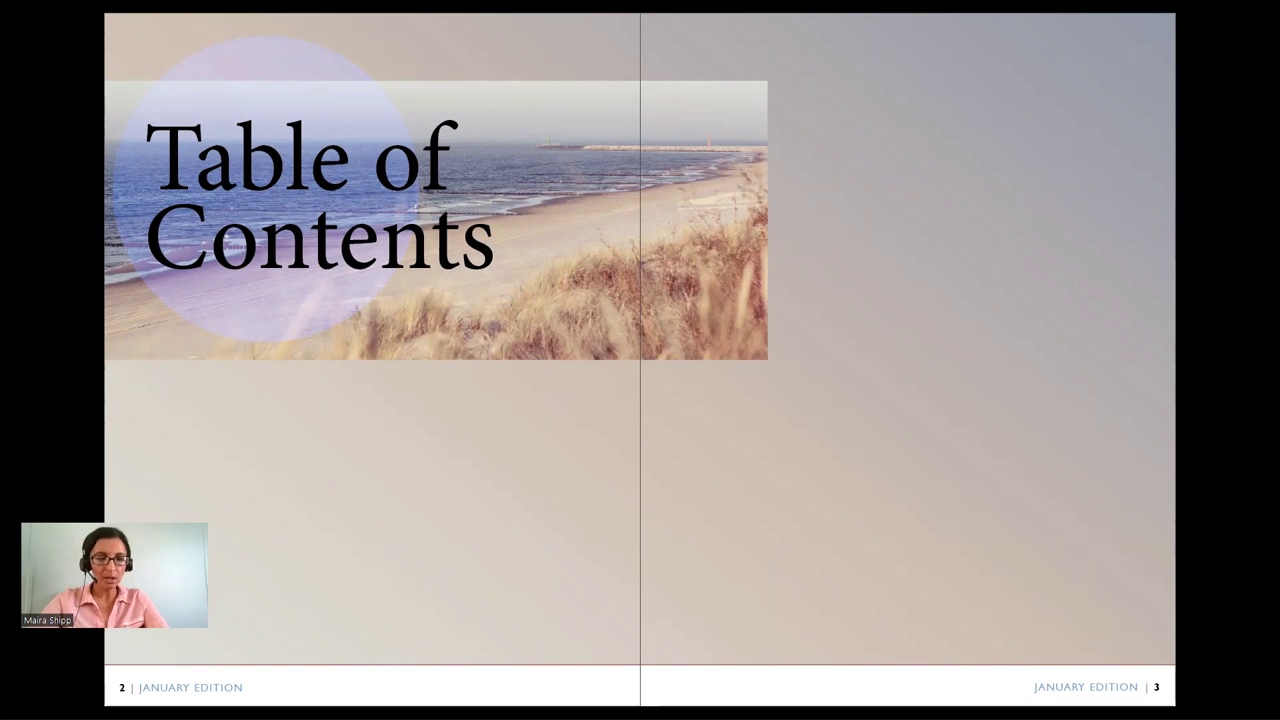
key(Escape)
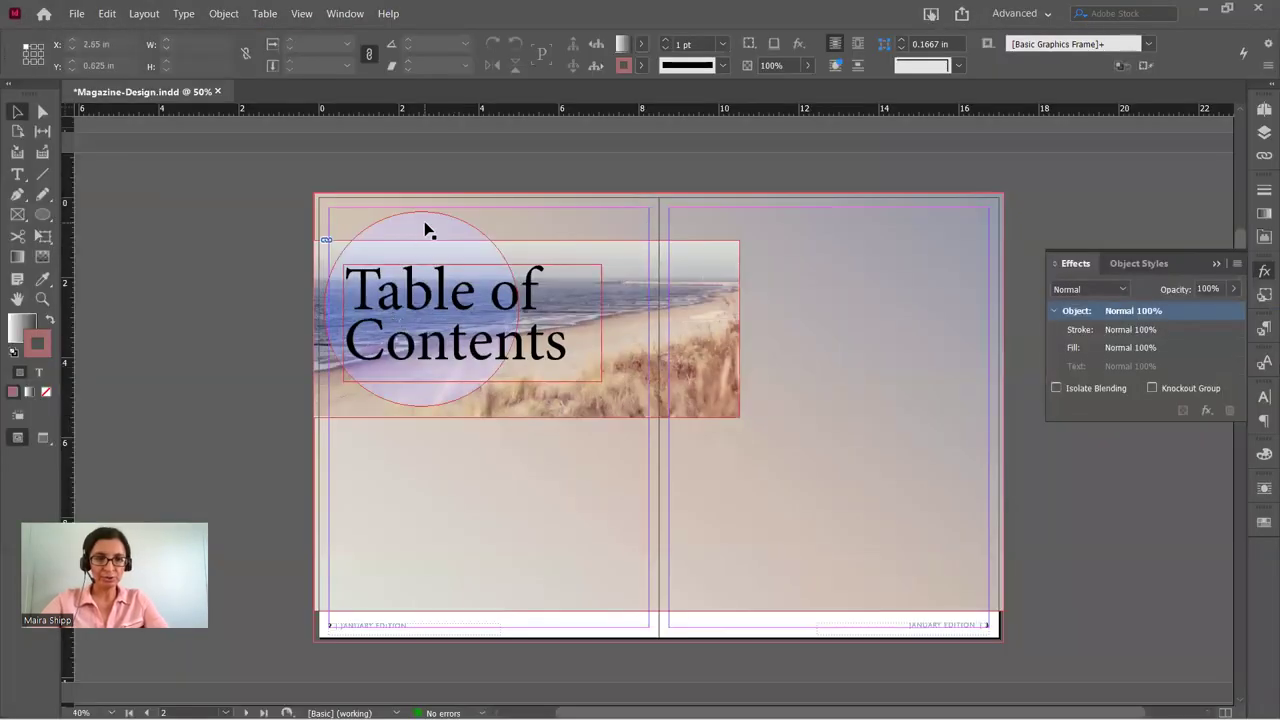
click(425, 230)
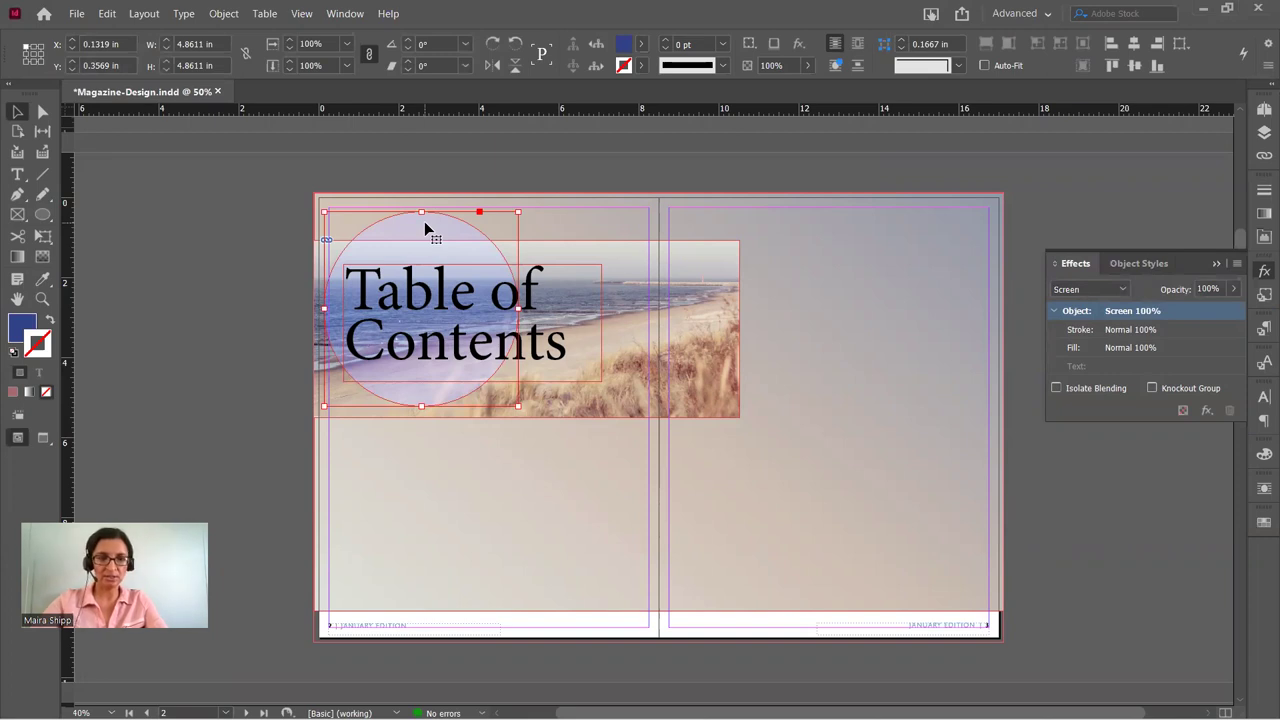
key(Delete)
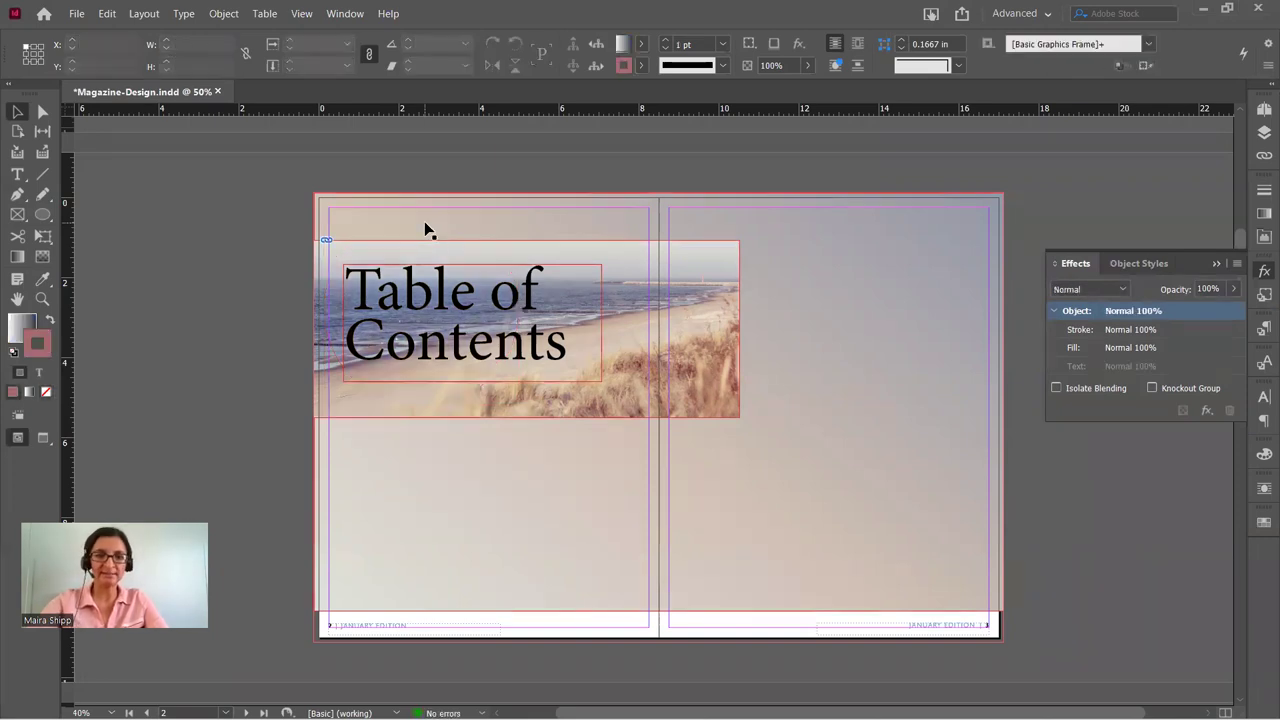
Set the "Table of Contents" title to Articulate Extrabold at 72 pt with 60 pt leading.
click(470, 305)
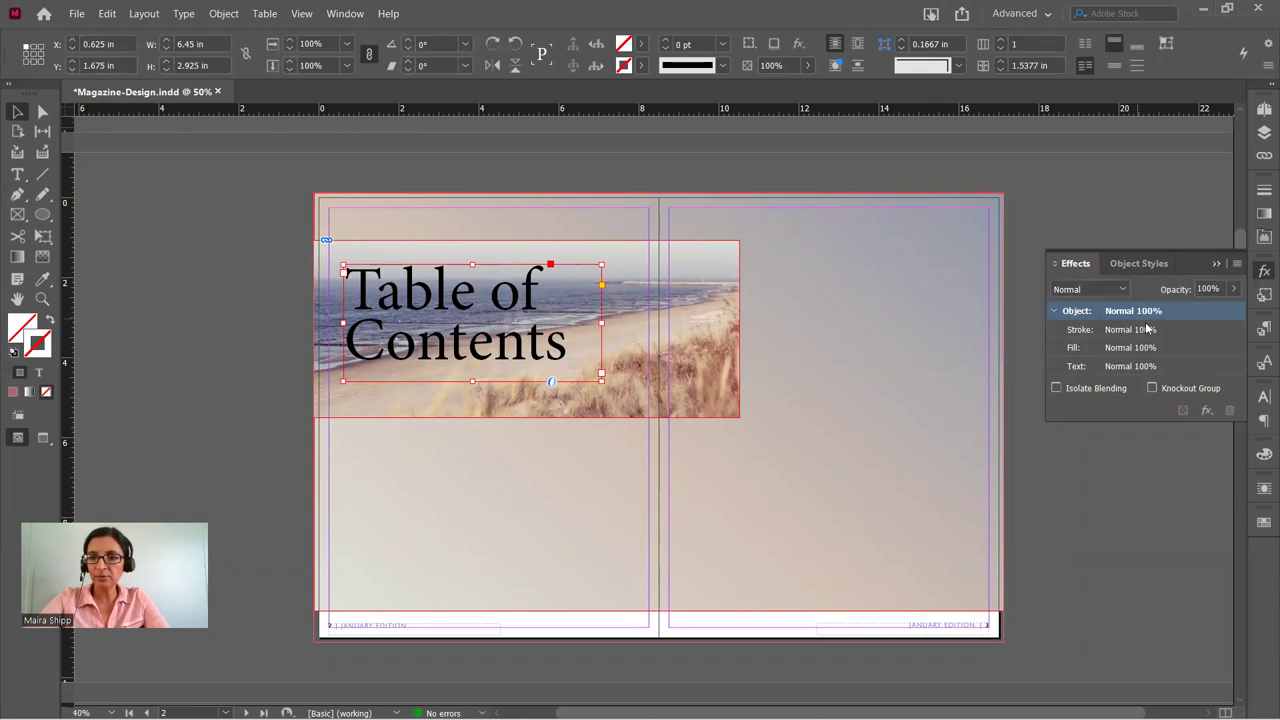
click(1262, 398)
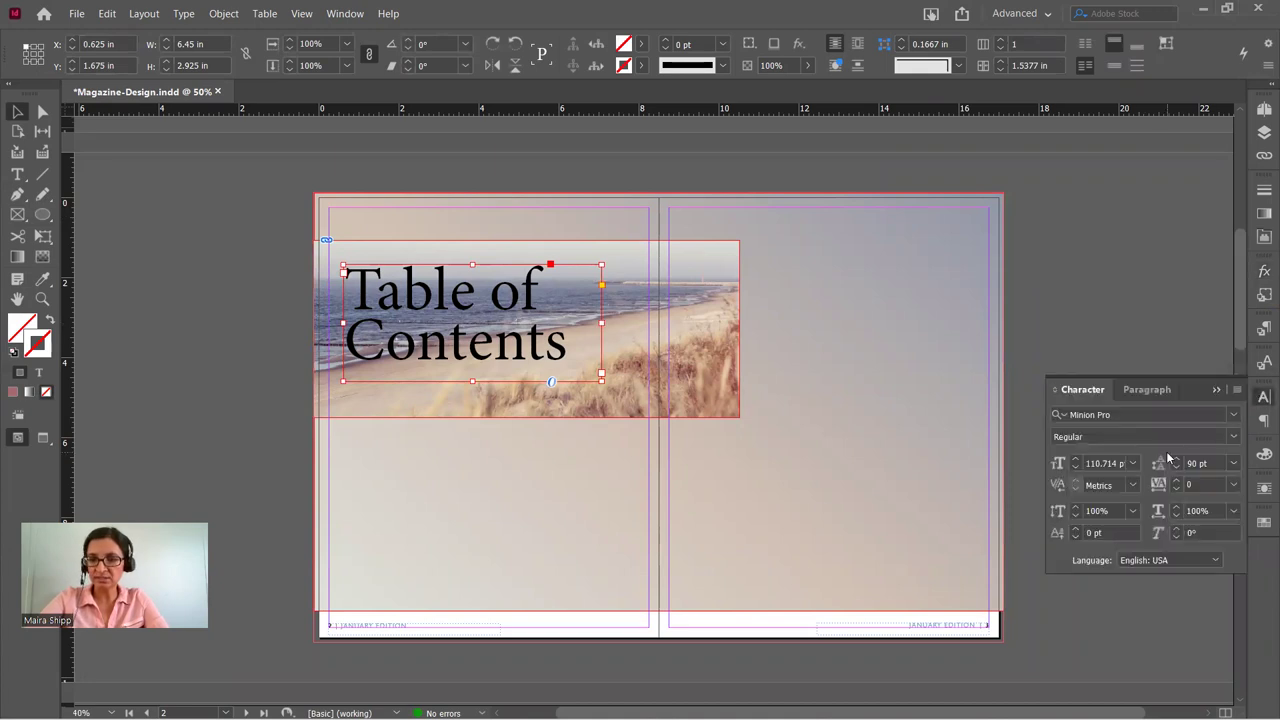
click(1234, 415)
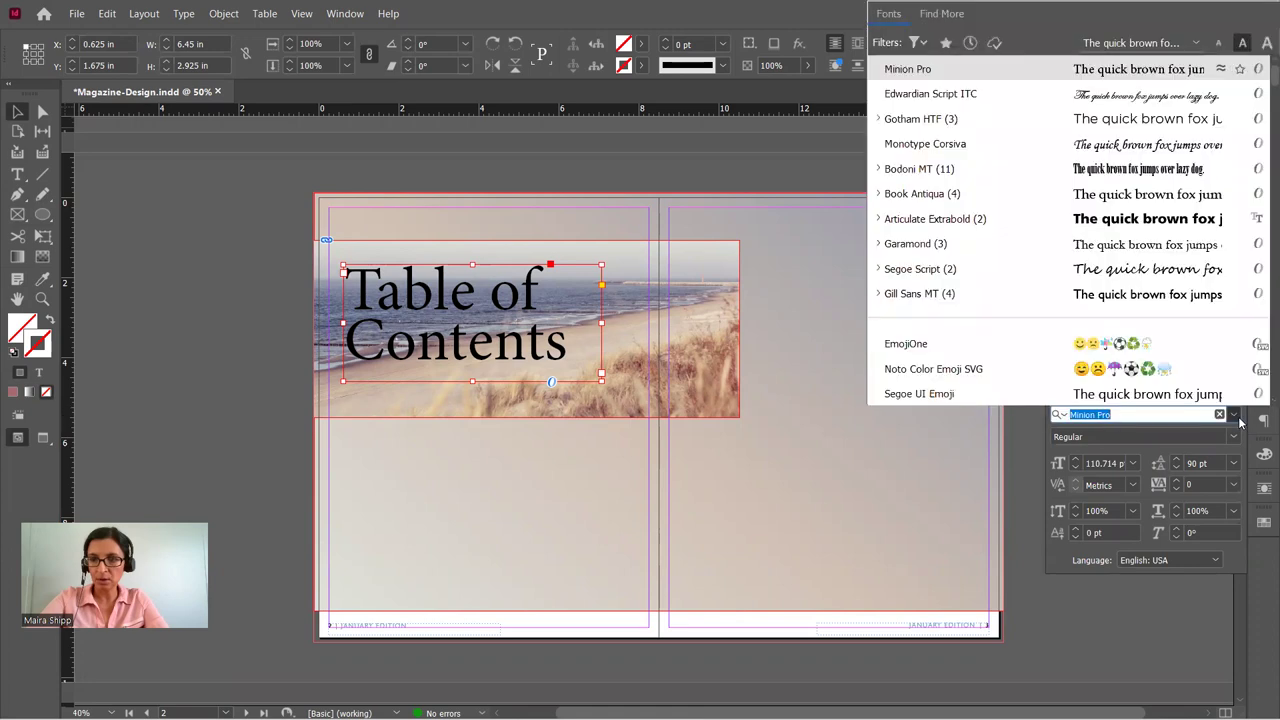
click(1097, 224)
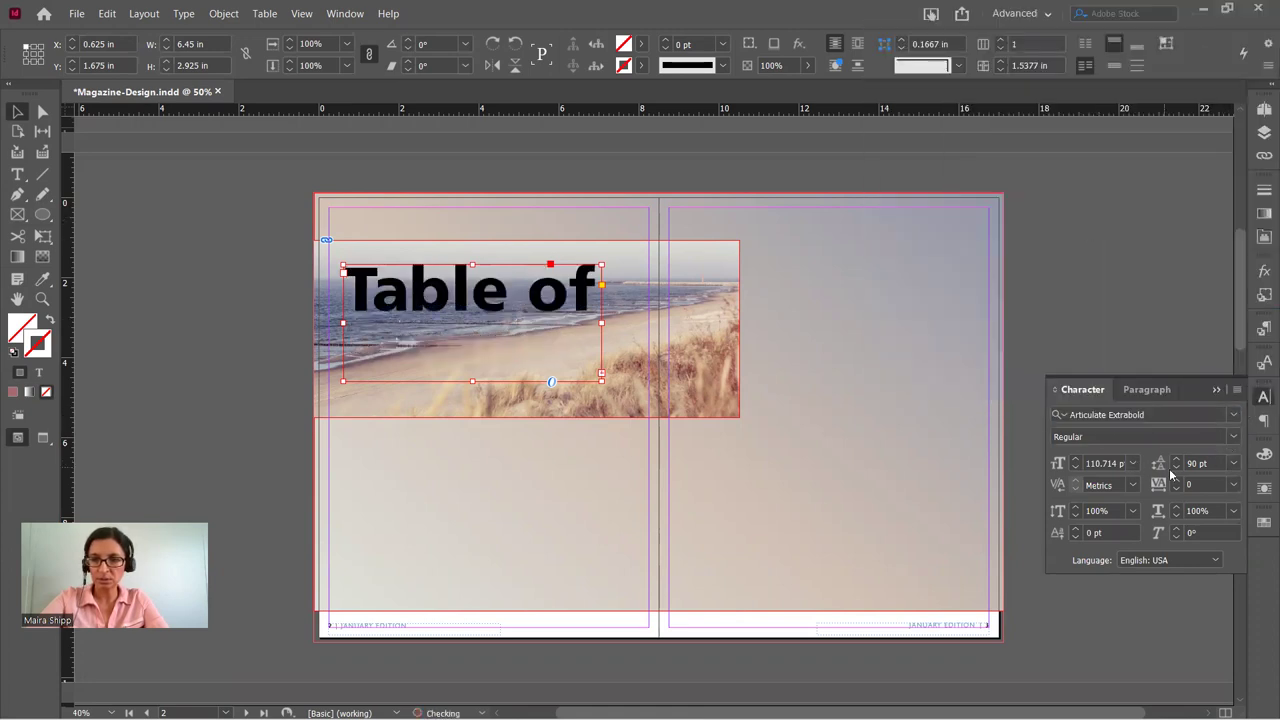
click(1133, 464)
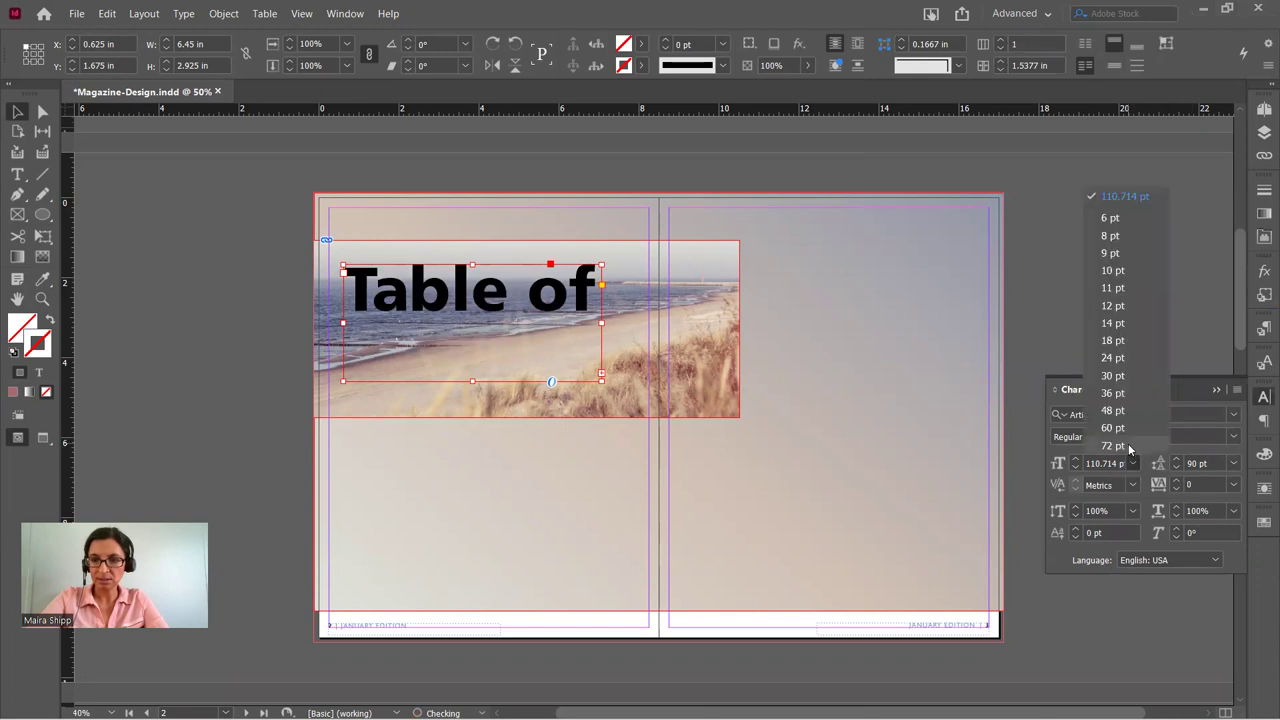
click(1120, 445)
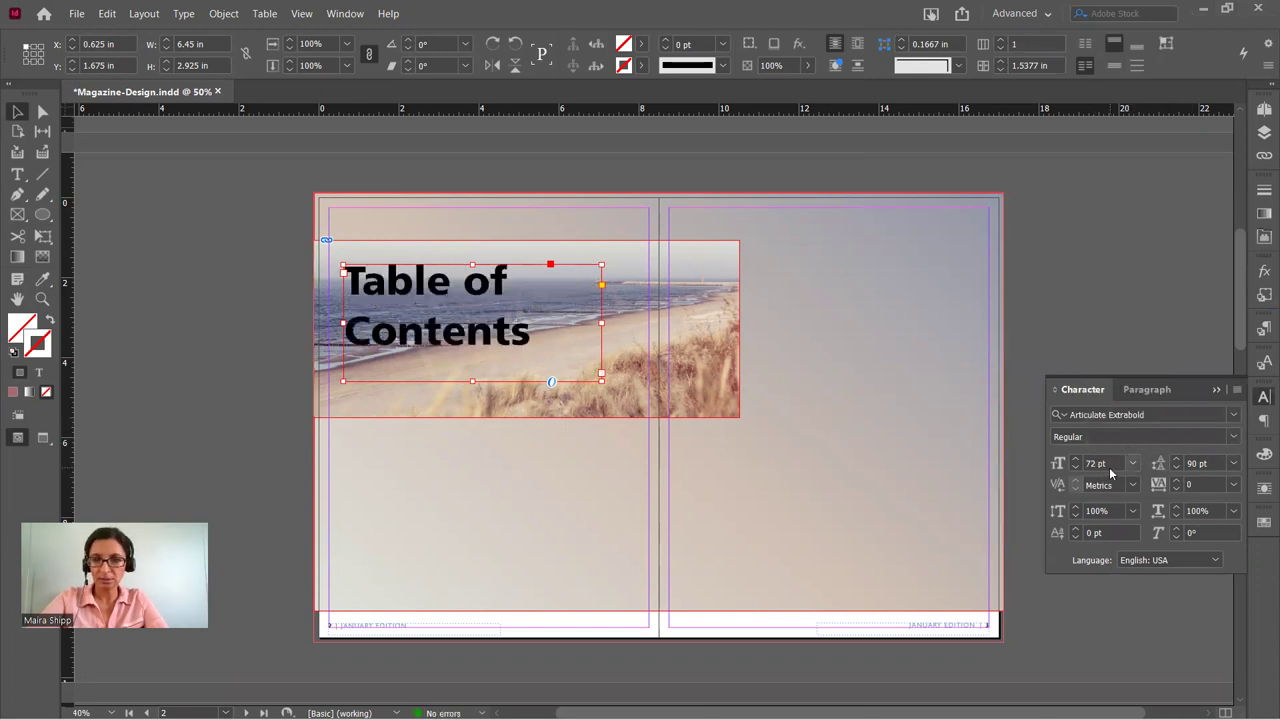
click(1233, 463)
click(1226, 430)
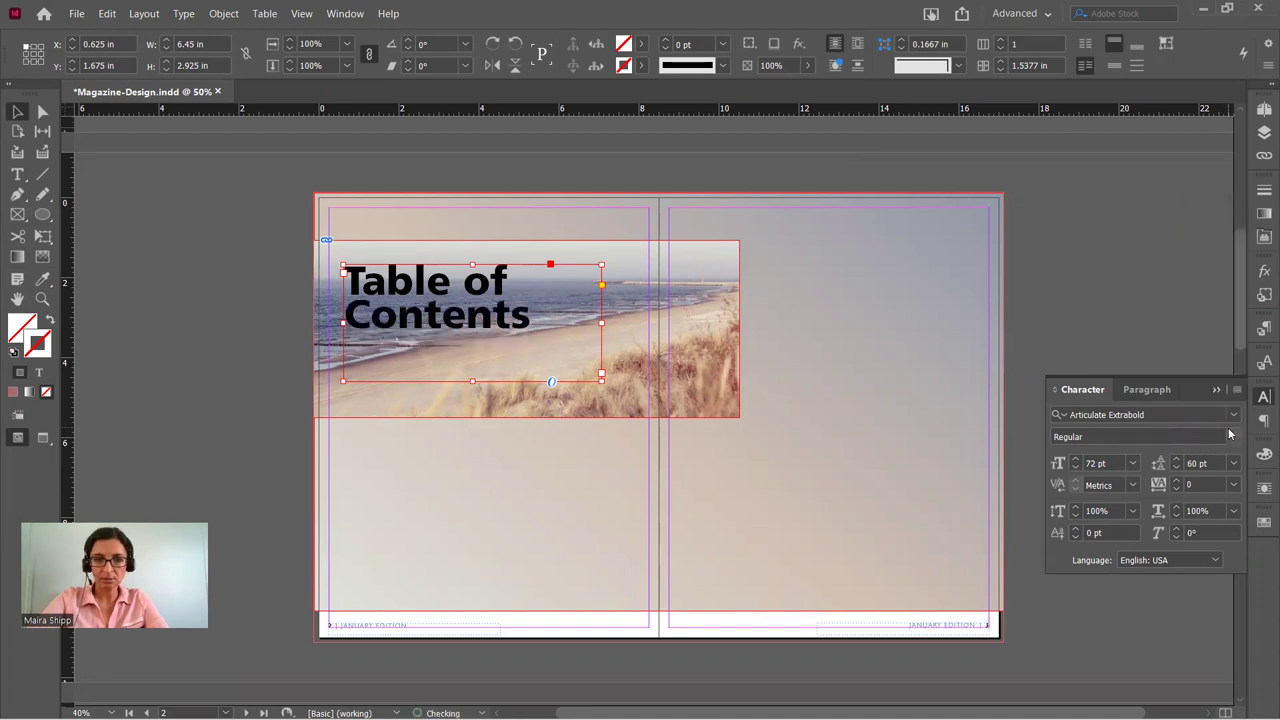
Scale the title frame up to about 7.59 by 2.80 in, place it lower on the beach photo, and convert its text to outlines.
mouse_move(600, 374)
mouse_down()
mouse_move(546, 341)
mouse_move(589, 377)
mouse_move(580, 383)
mouse_up()
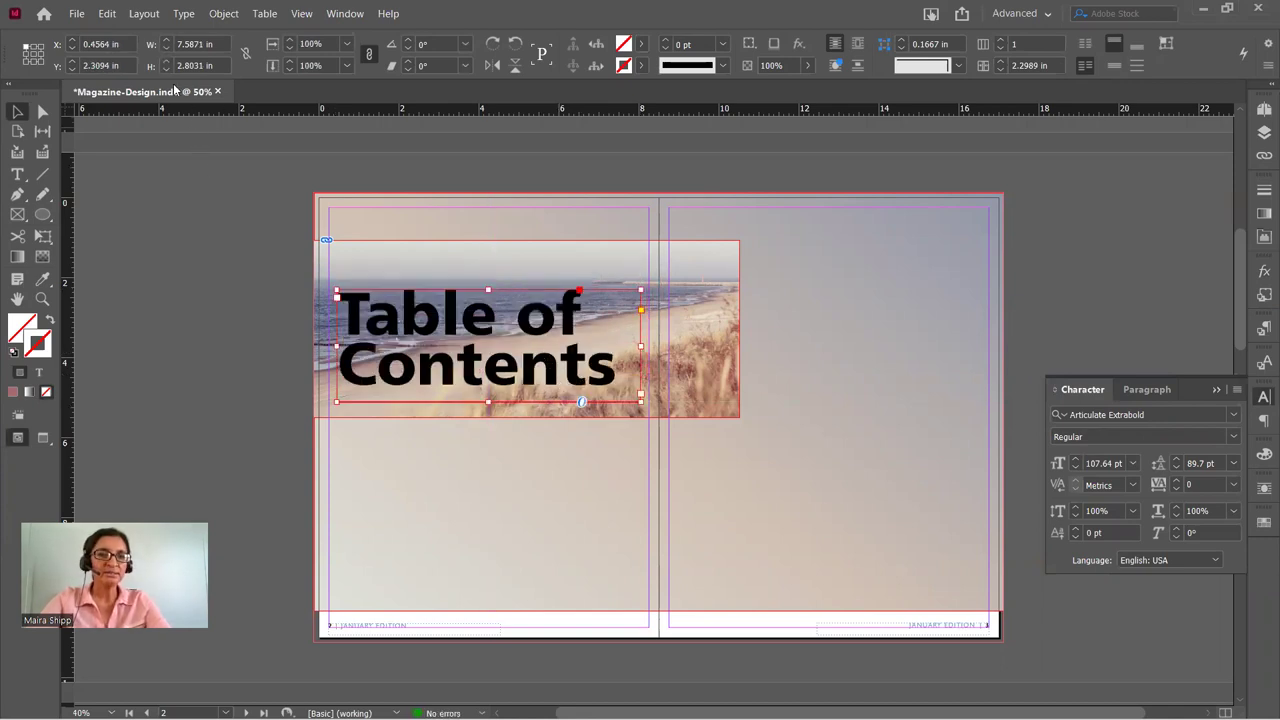
click(186, 14)
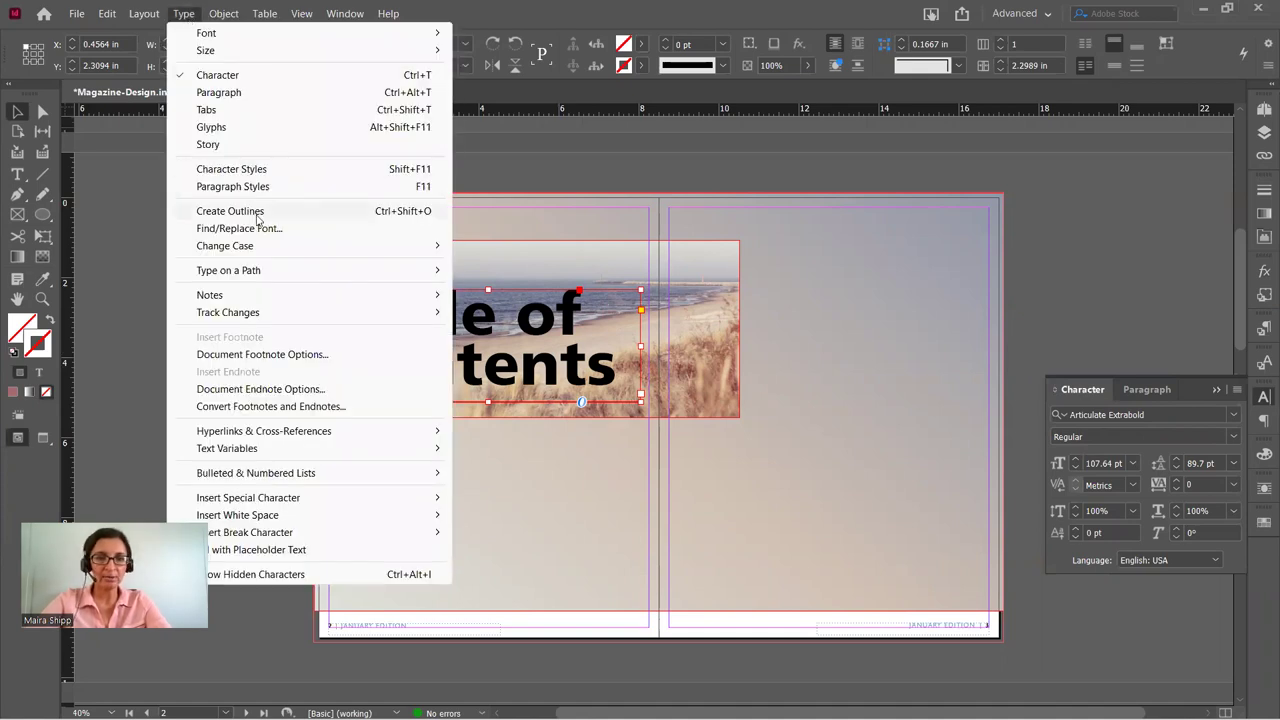
click(230, 211)
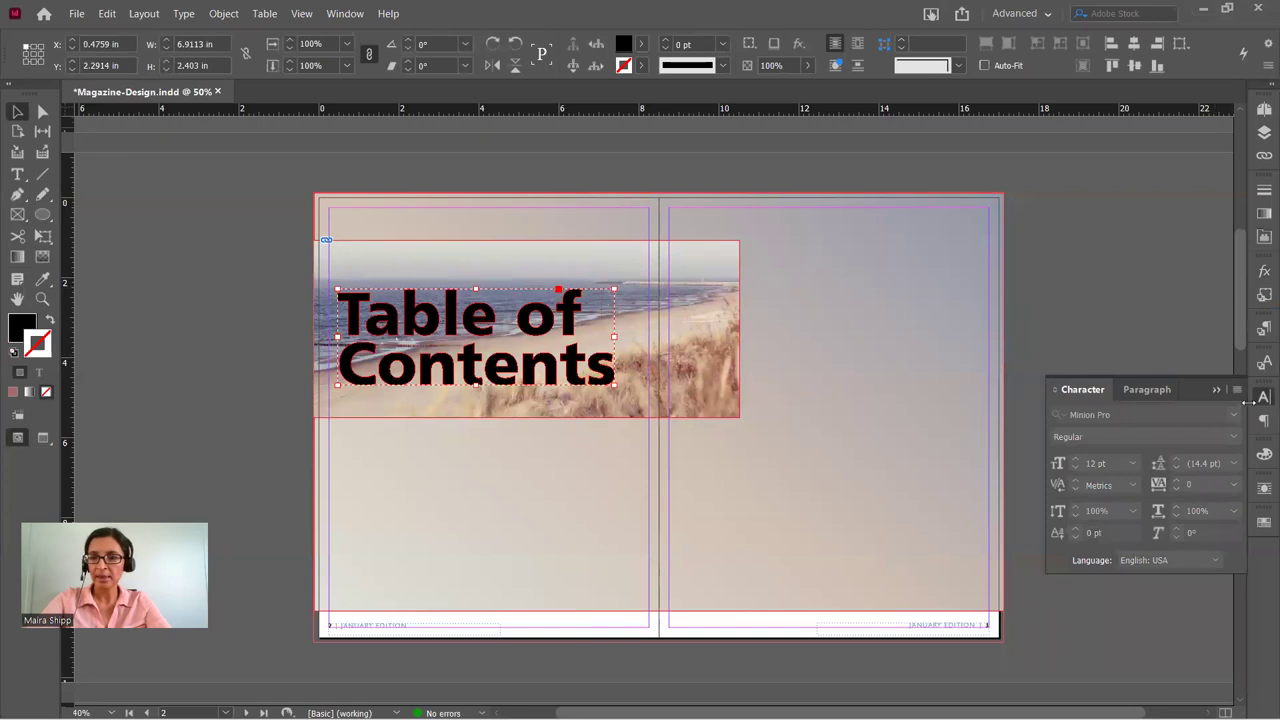
Fill the outlined title with the dark blue swatch C=100 M=90 Y=10 K=0 and leave it without a stroke.
click(1262, 525)
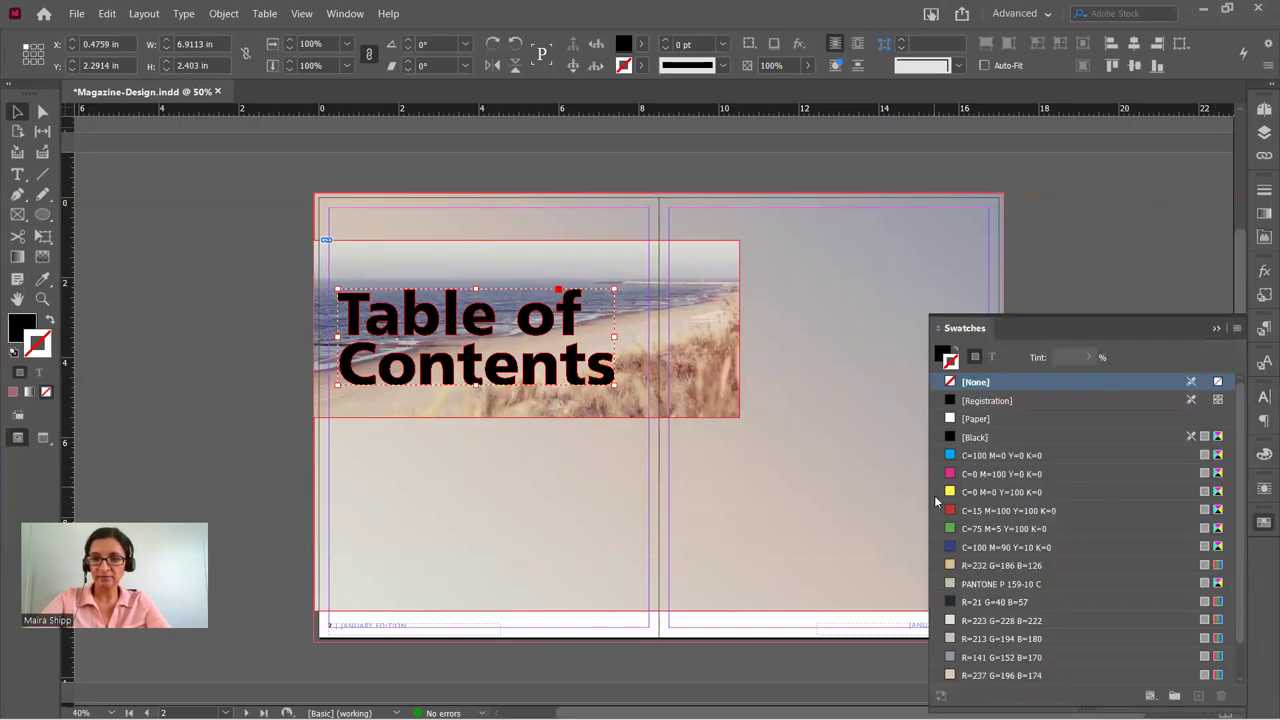
scroll(953, 547, down, 1)
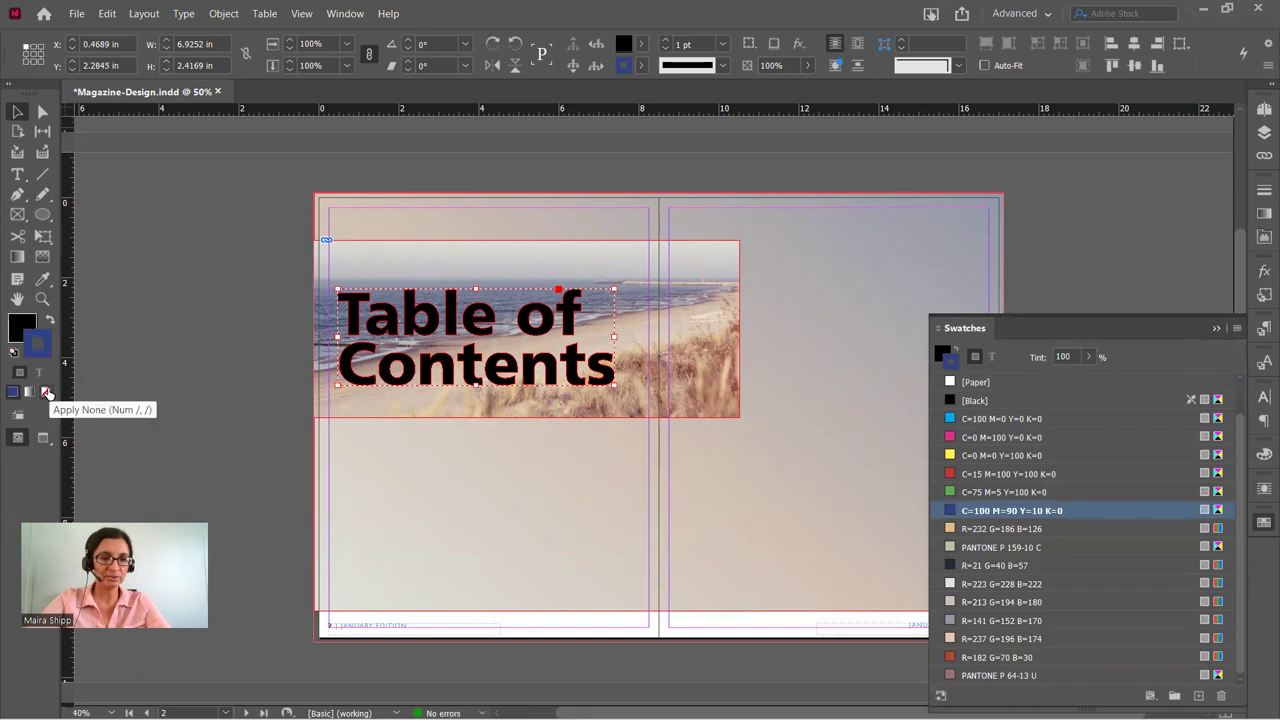
click(46, 393)
click(22, 326)
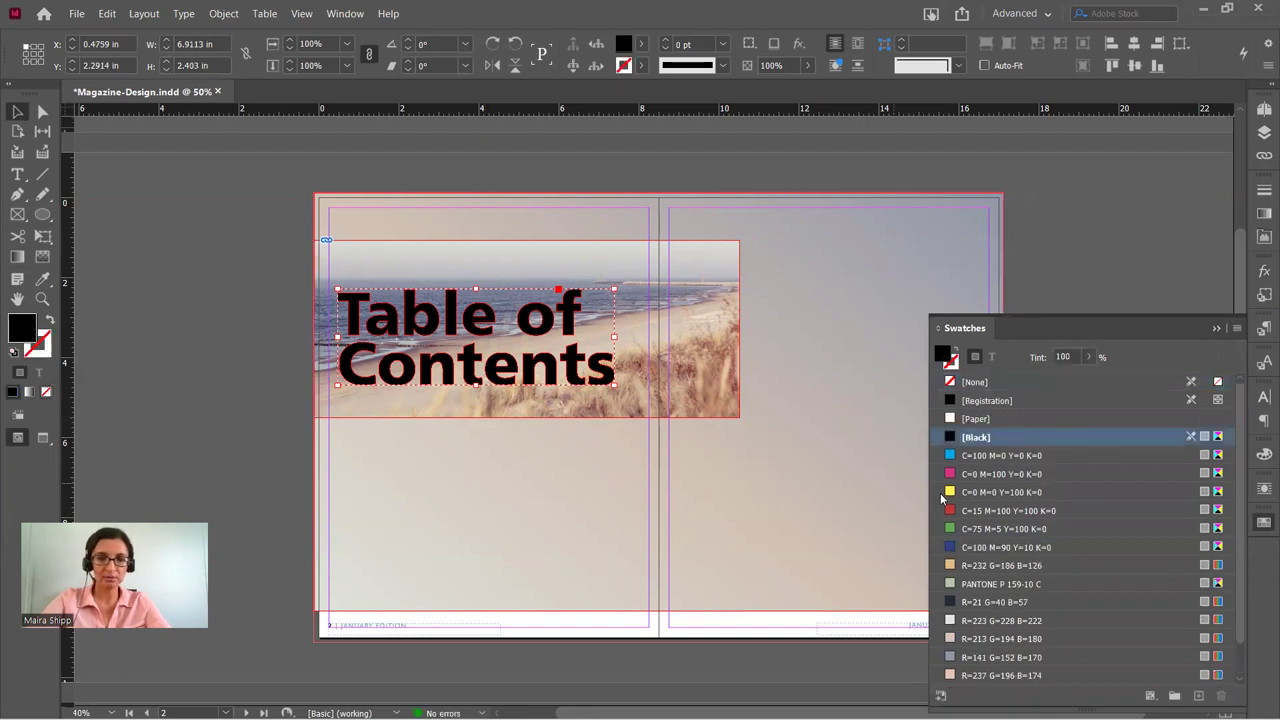
click(966, 549)
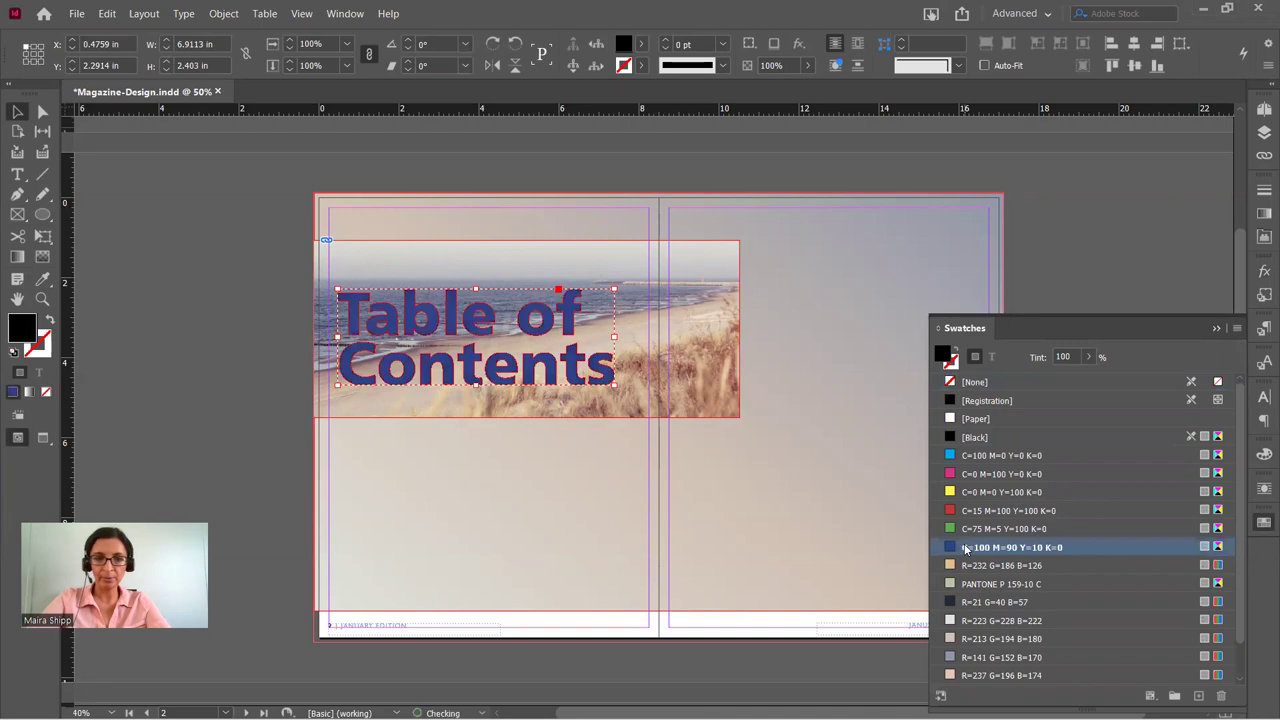
click(1217, 328)
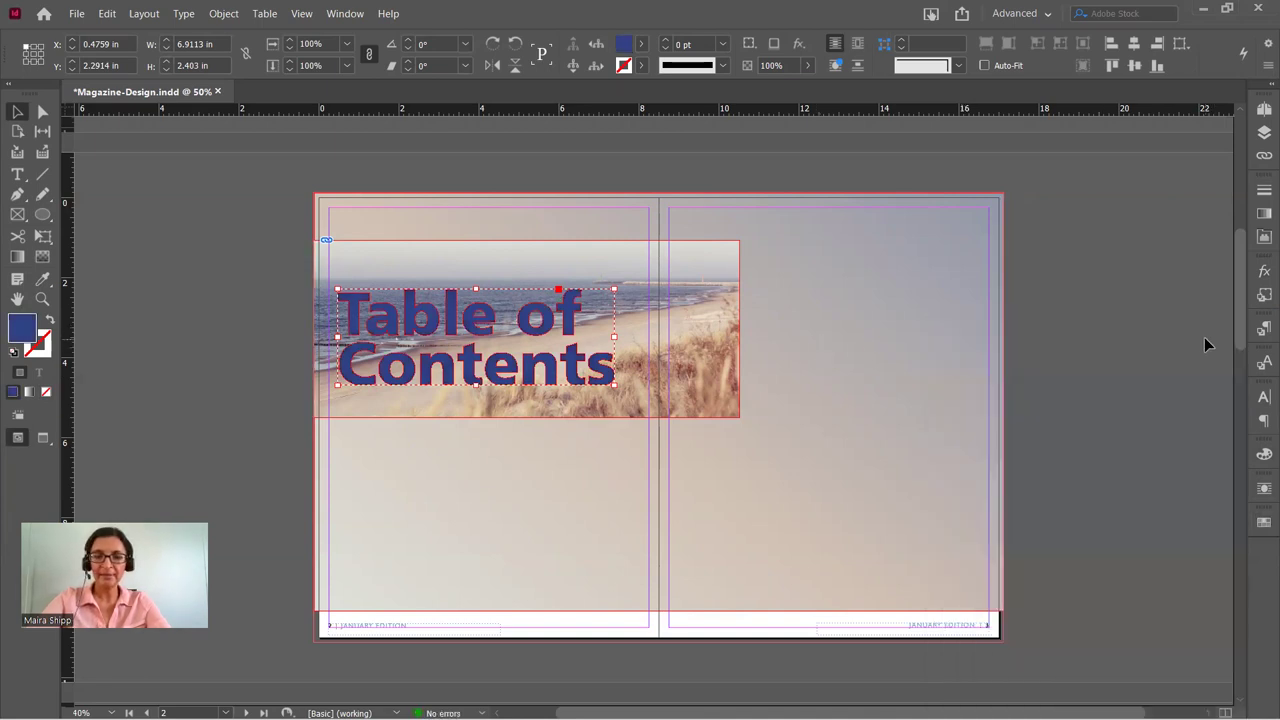
Try the Screen blending mode on the outlined title, settle on Overlay, and preview the spread full screen.
click(1263, 270)
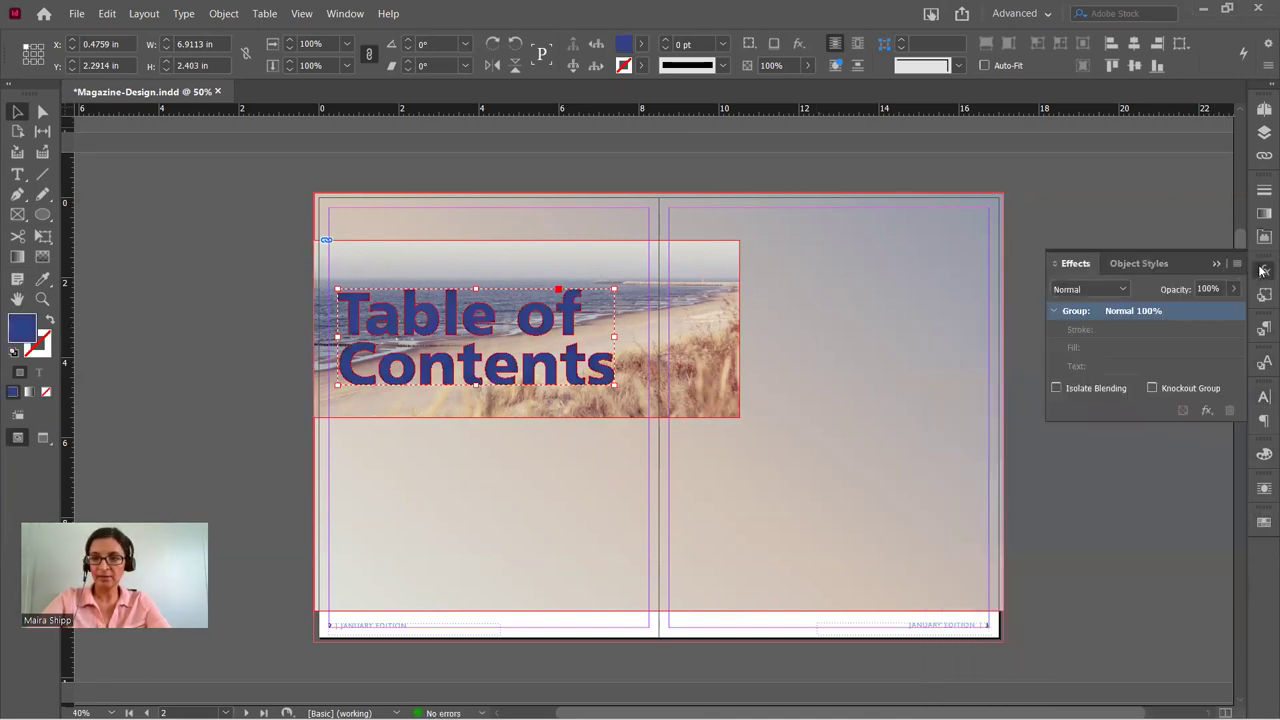
click(1090, 289)
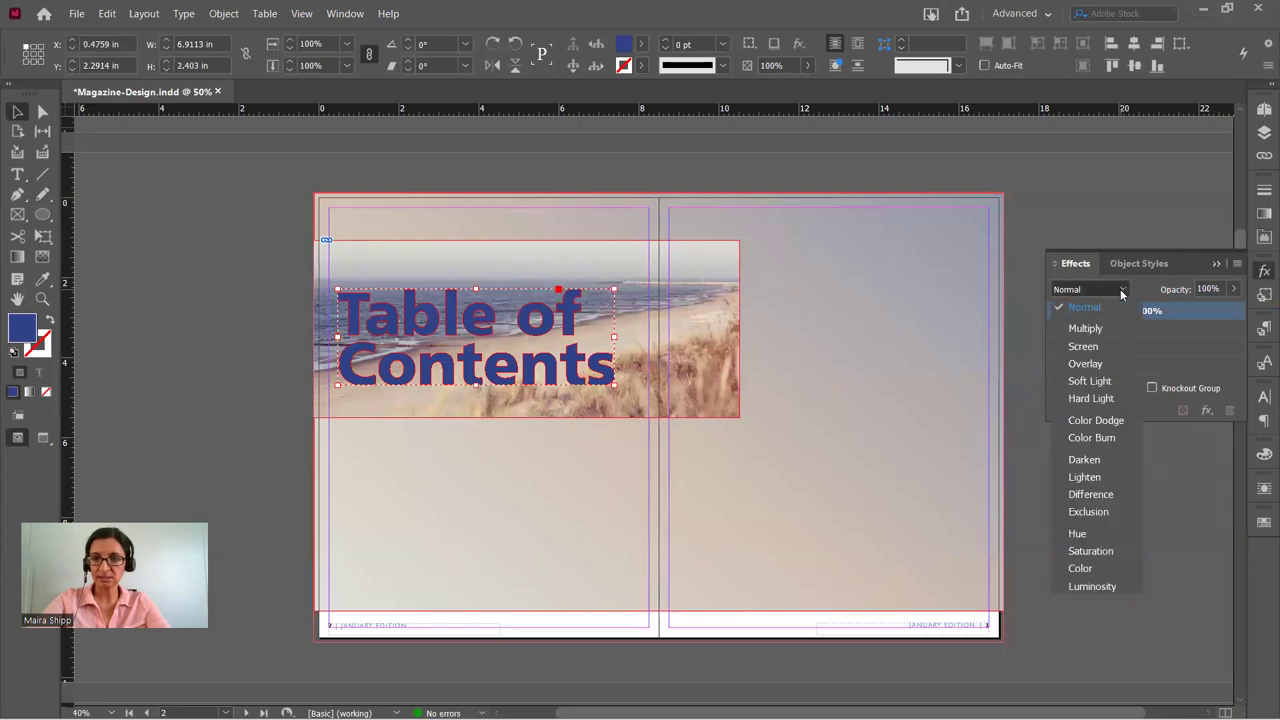
click(1101, 346)
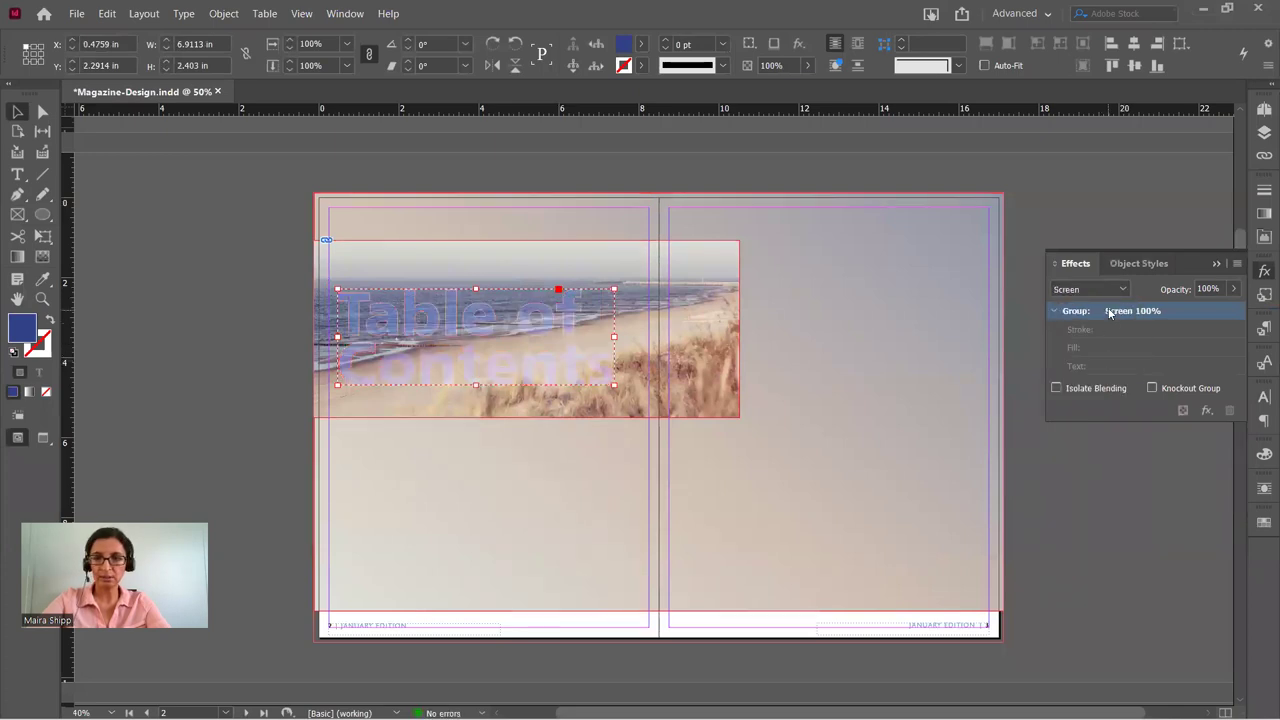
click(1090, 289)
click(1101, 362)
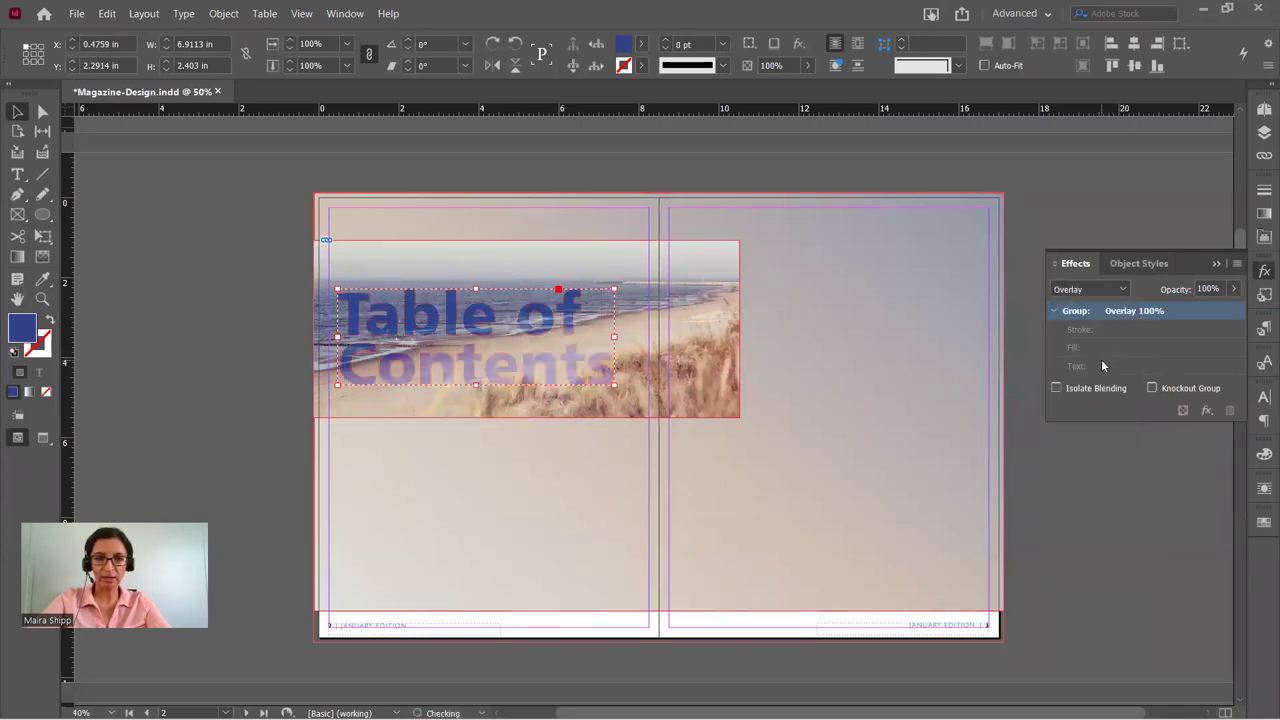
click(931, 174)
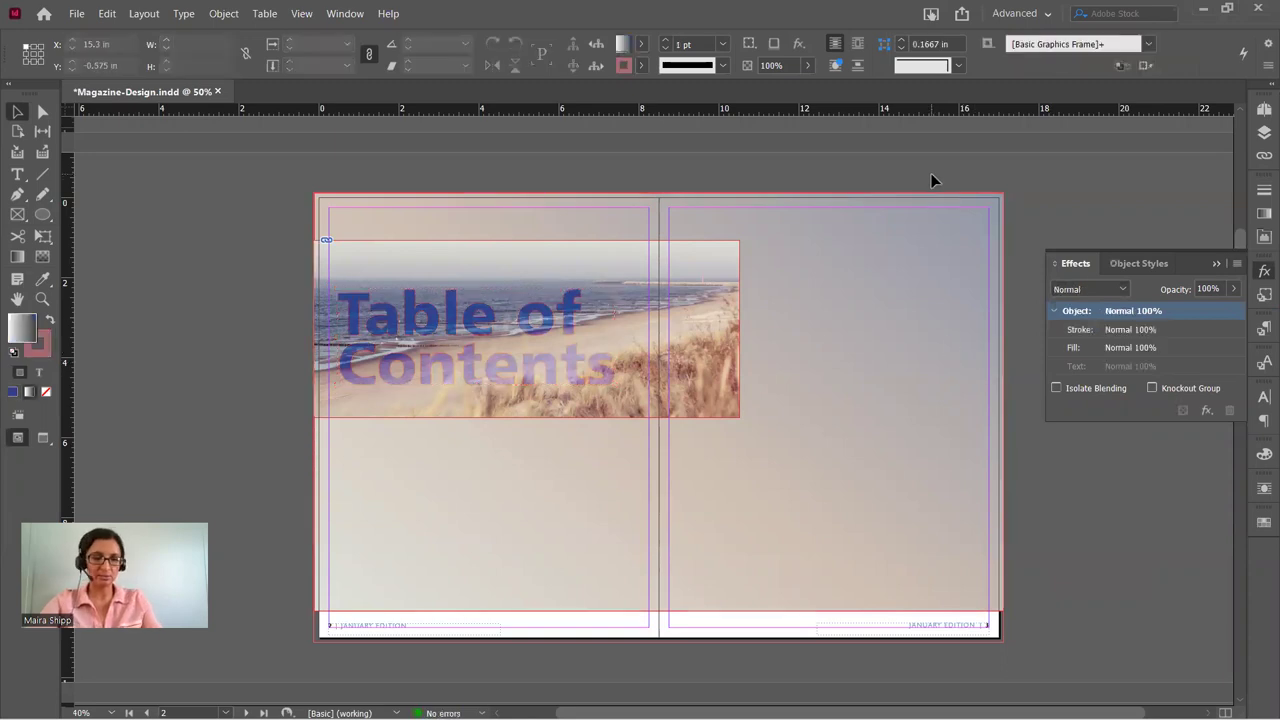
key(shift+w)
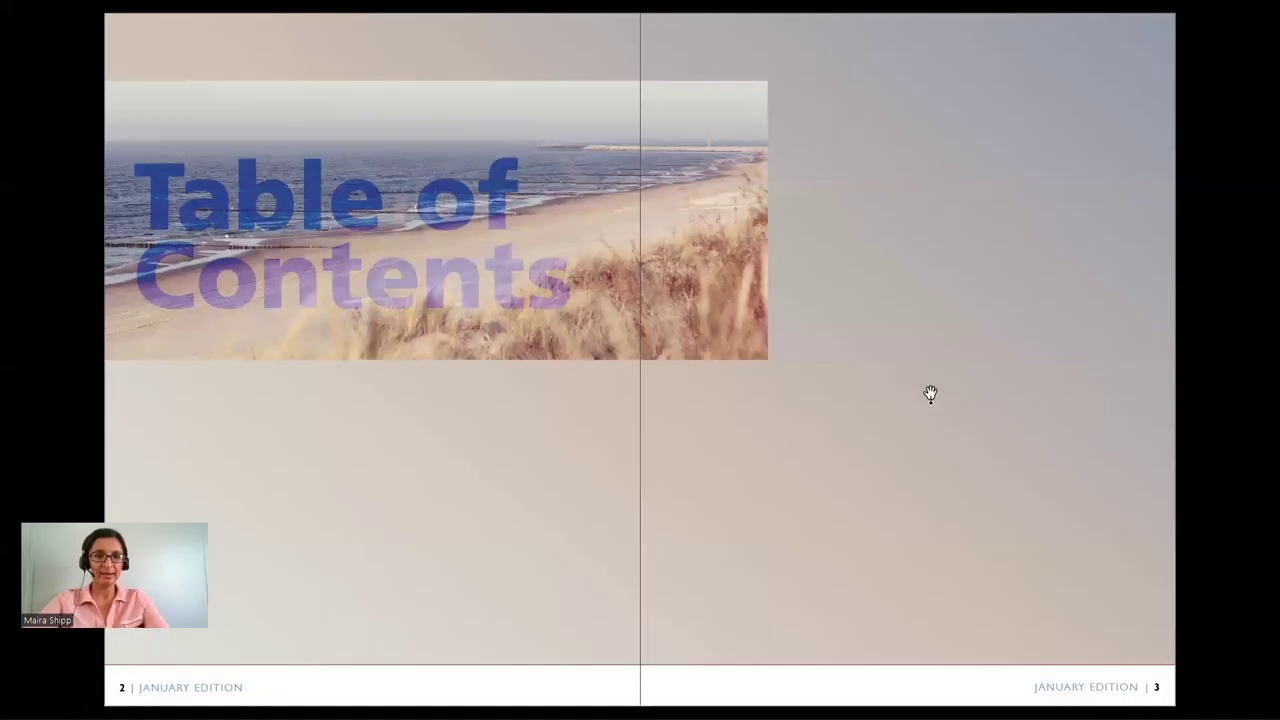
key(Escape)
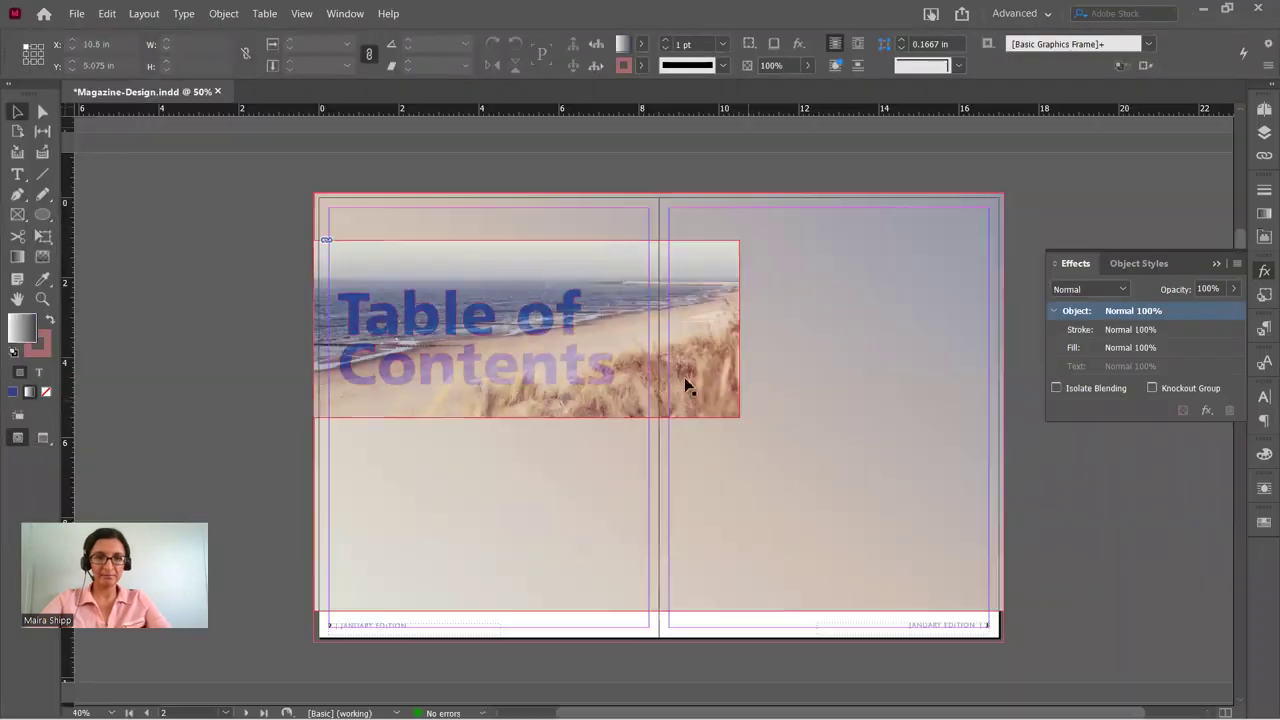
Scale the title down to about 6.36 by 2.21 in, move it near the photo's upper edge, and preview the spread full screen.
click(575, 375)
drag(575, 375, 551, 329)
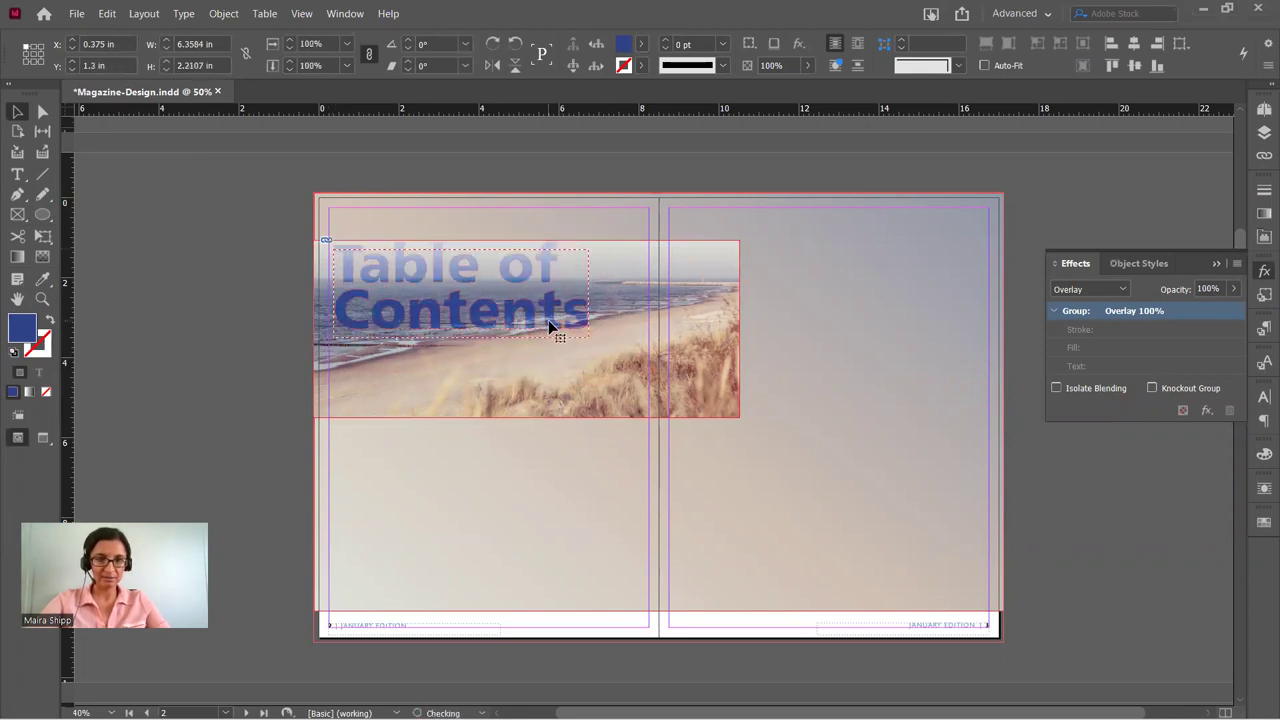
click(265, 345)
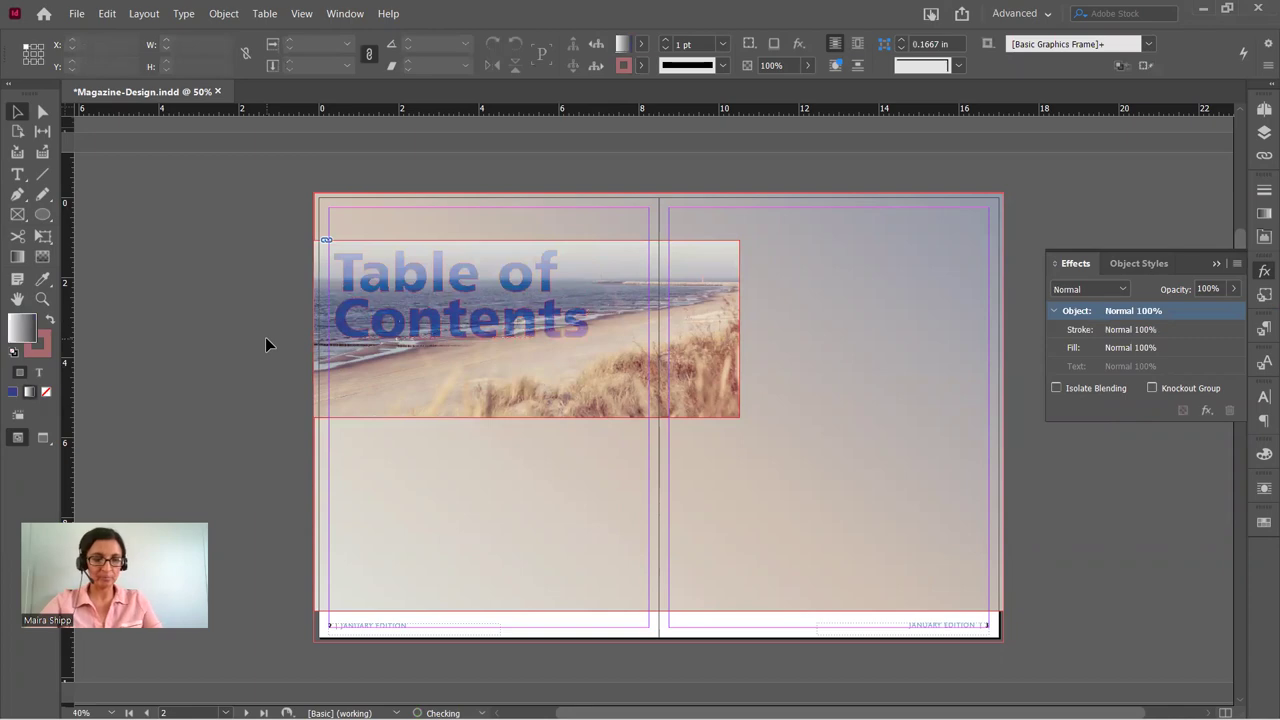
key(shift+w)
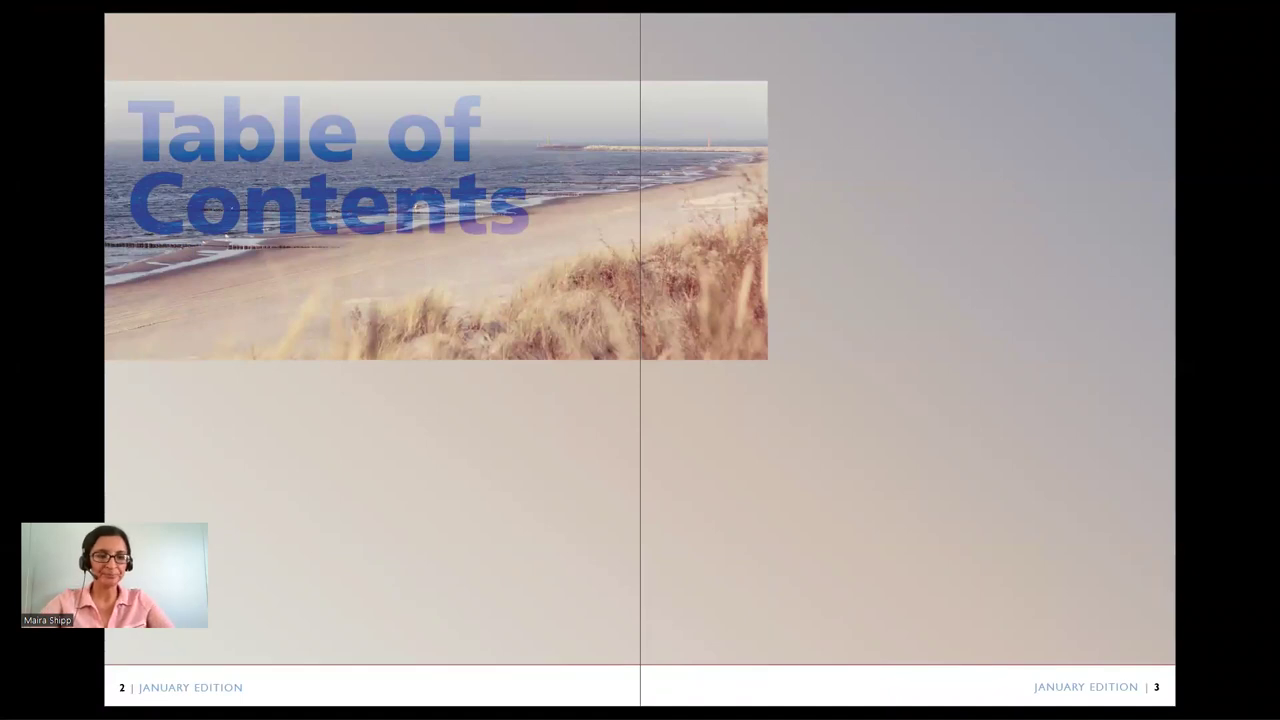
key(Escape)
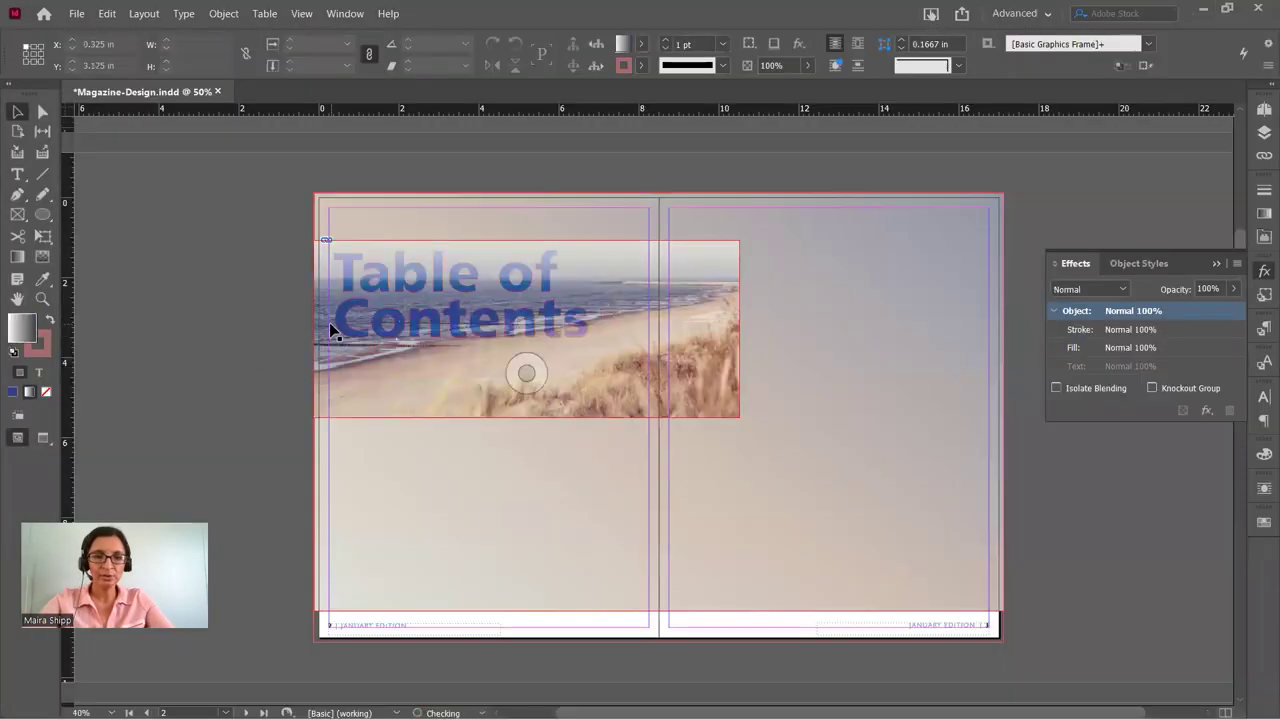
Draw a text frame about 7.2 by 3.3 in below the beach photo on page 2.
click(17, 173)
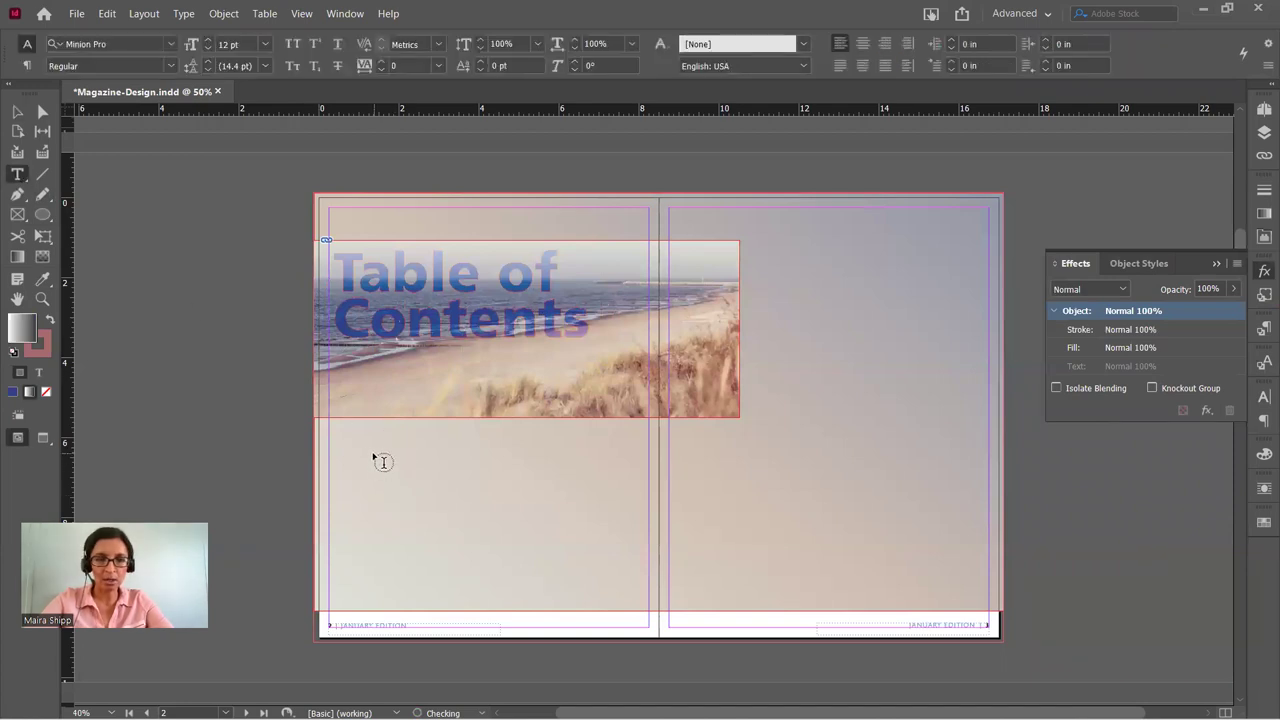
drag(347, 457, 632, 588)
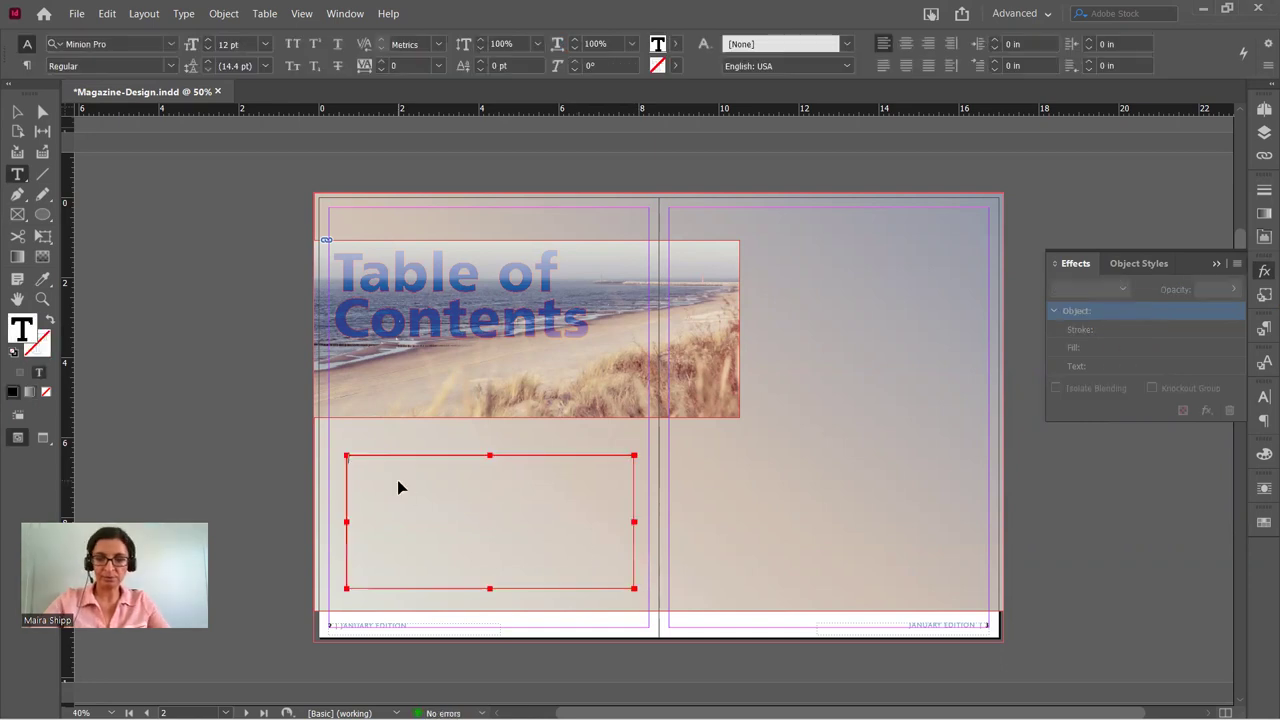
Enter "Article 1" and, on a second line, "Write discription here" in the empty text frame below the photo.
key(ctrl+equal)
key(ctrl+equal)
key(ctrl+equal)
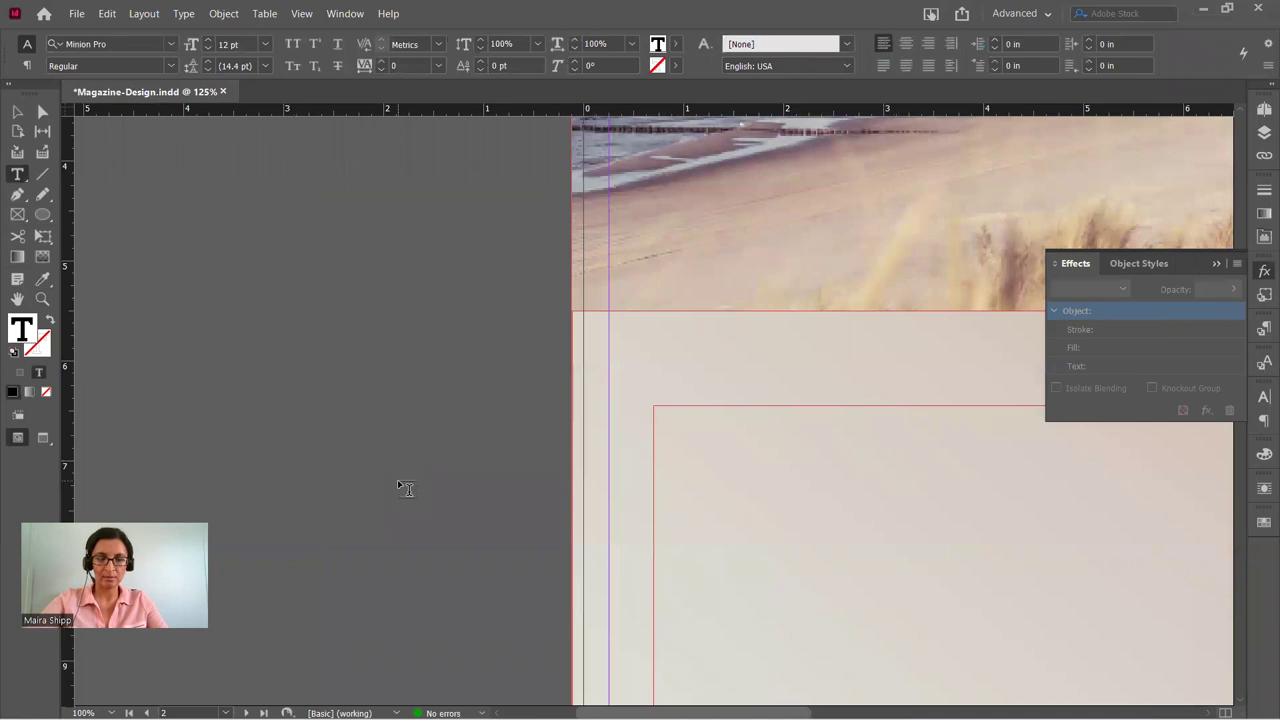
click(17, 112)
click(424, 327)
drag(463, 317, 59, 166)
click(16, 175)
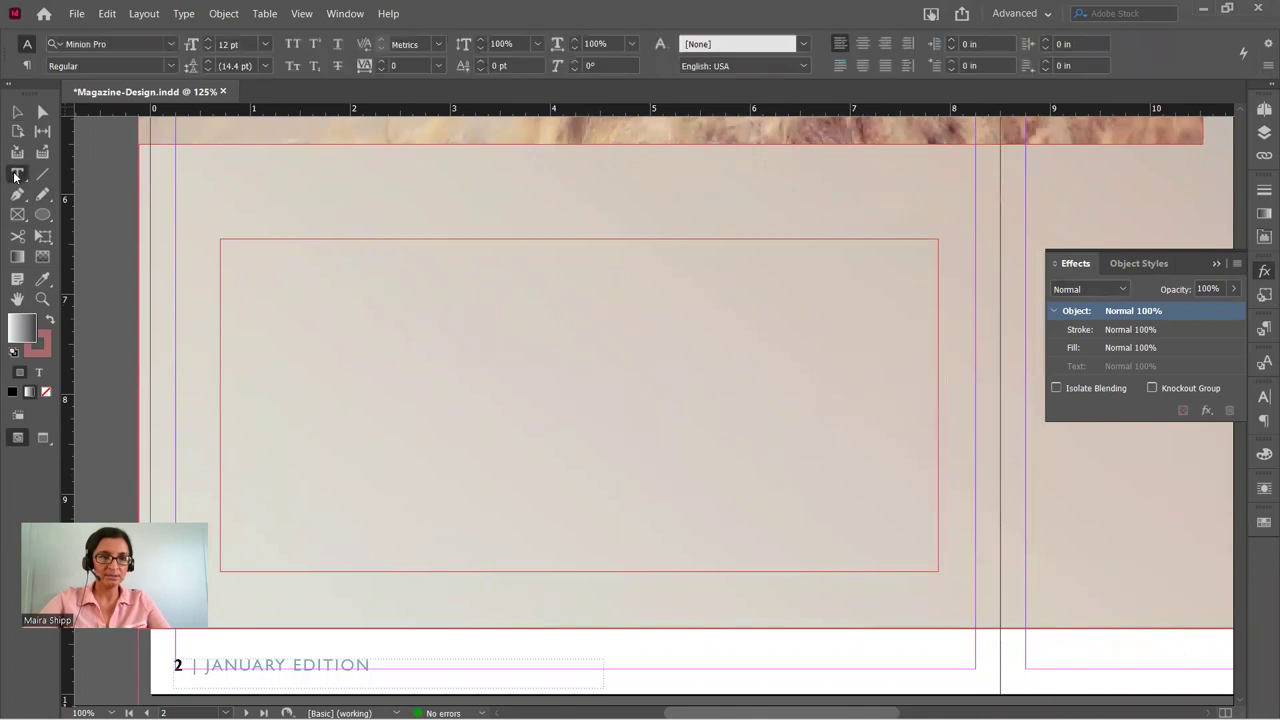
click(257, 252)
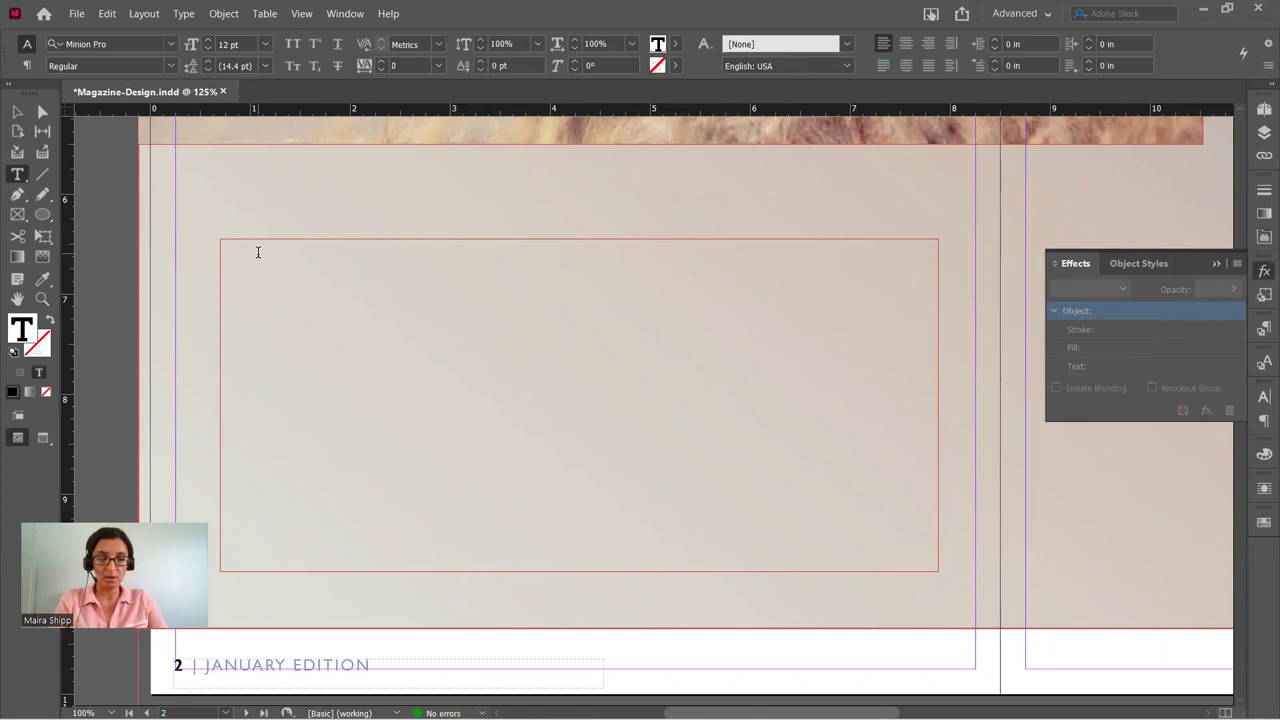
text(Article 1 )
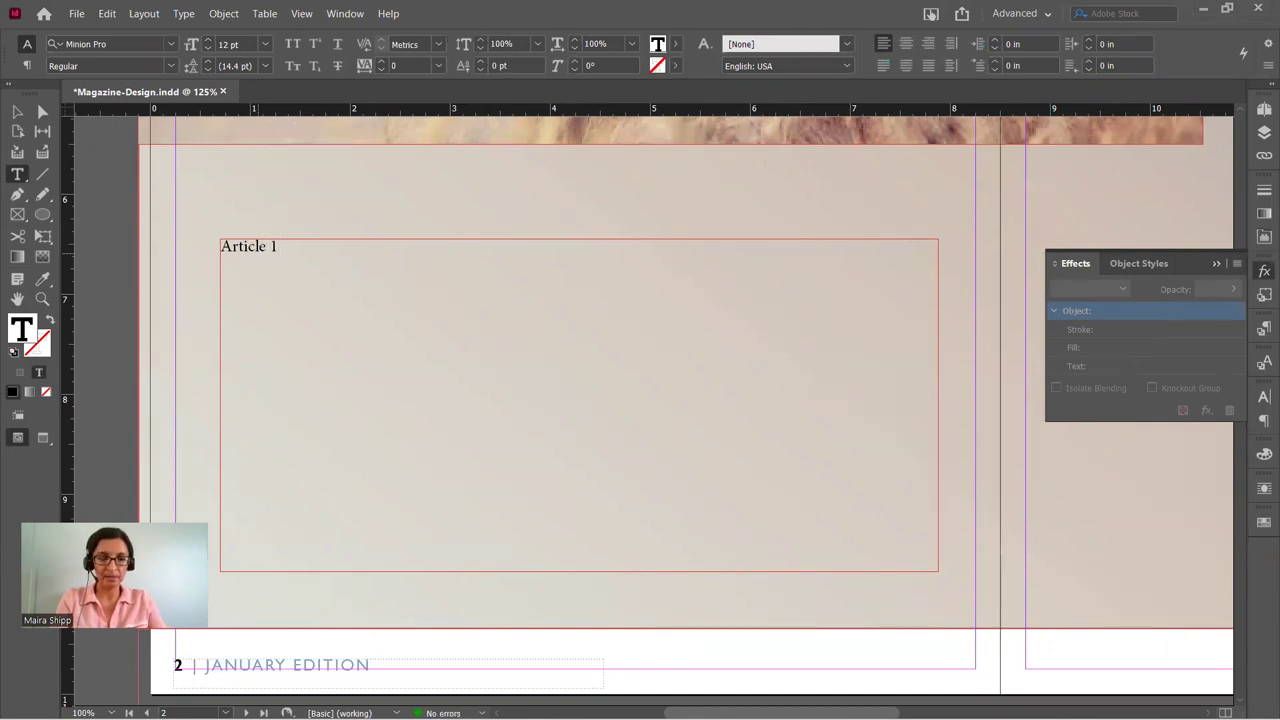
text(W)
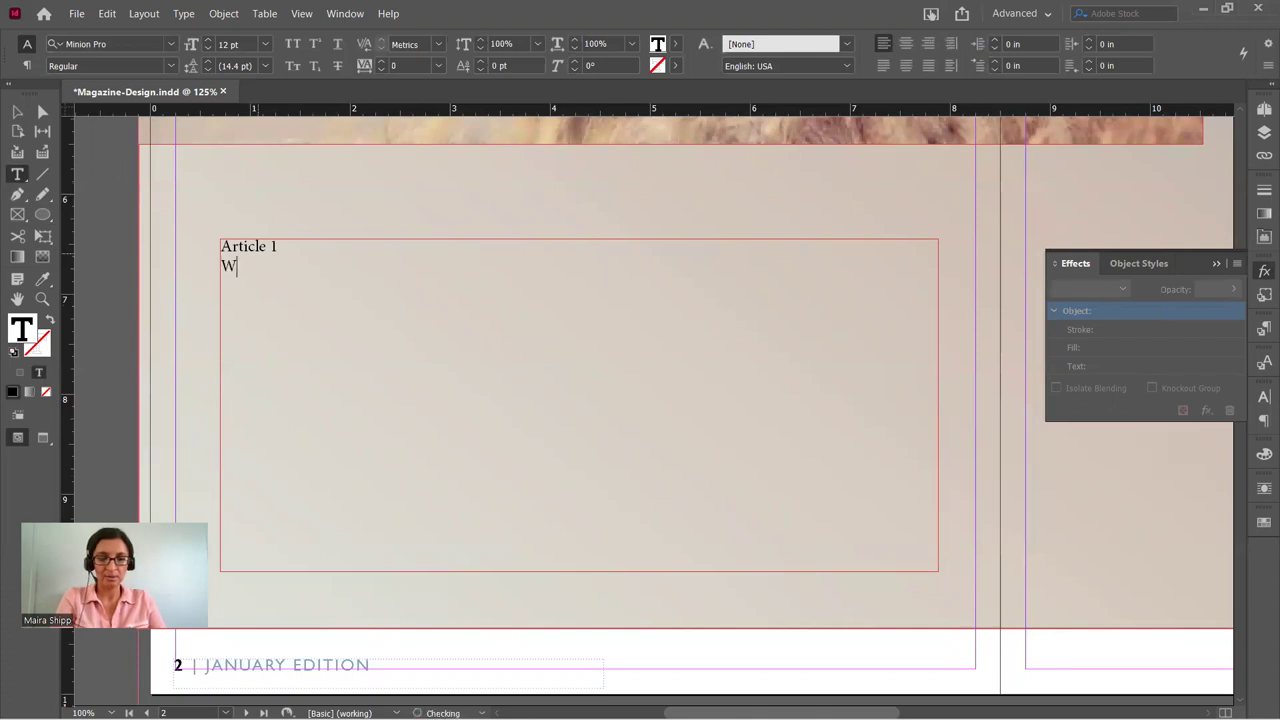
text(rite d)
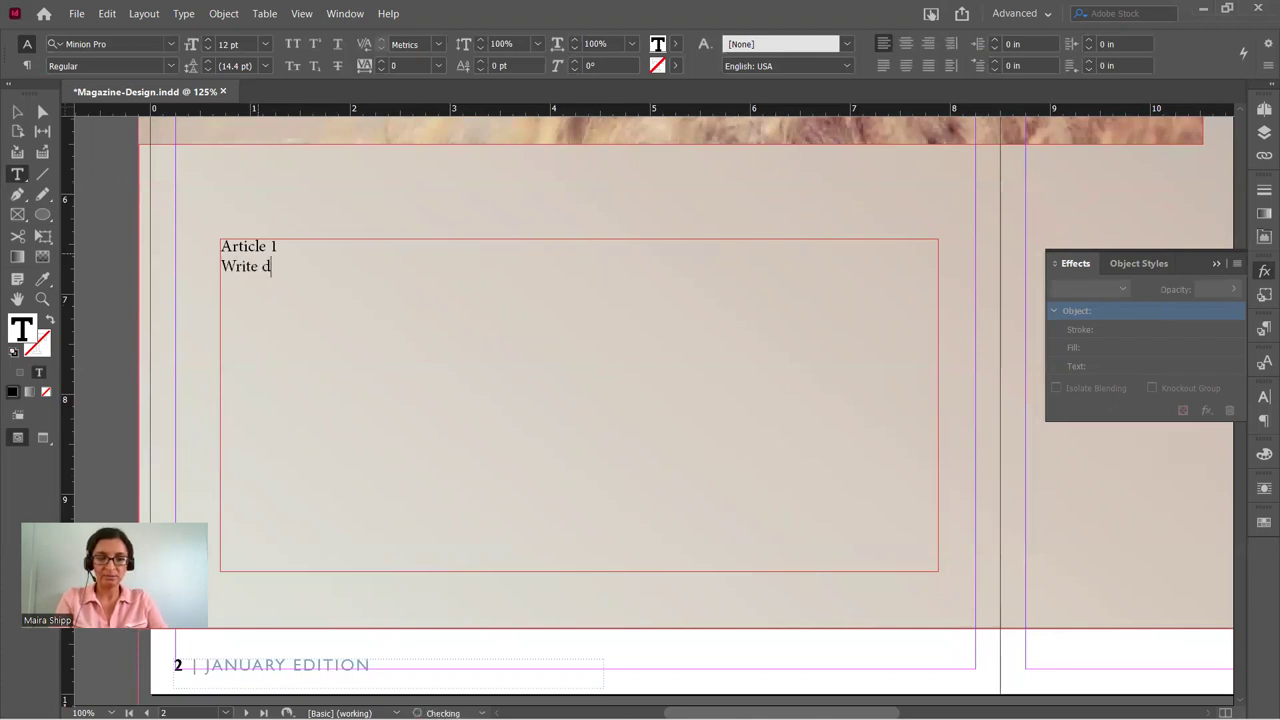
text(iscription here)
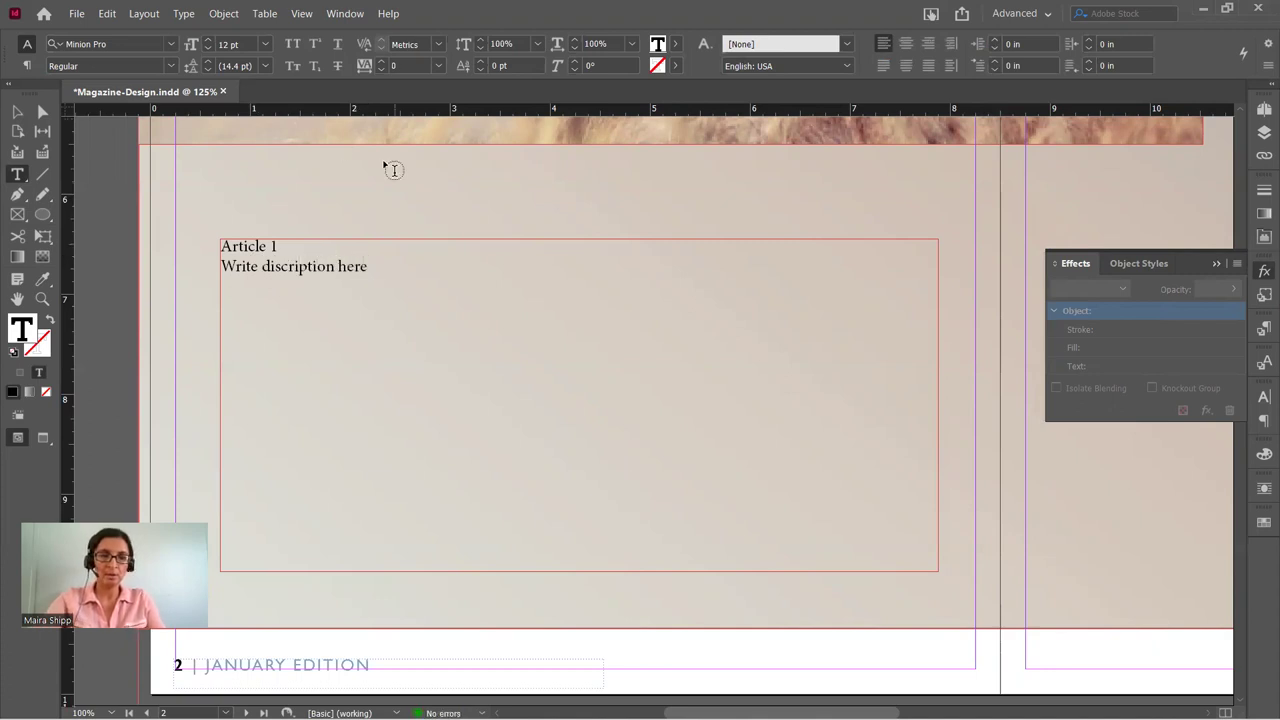
Change the font of both the "Article 1" and "Write discription here" lines to Gotham HTF.
drag(283, 246, 220, 246)
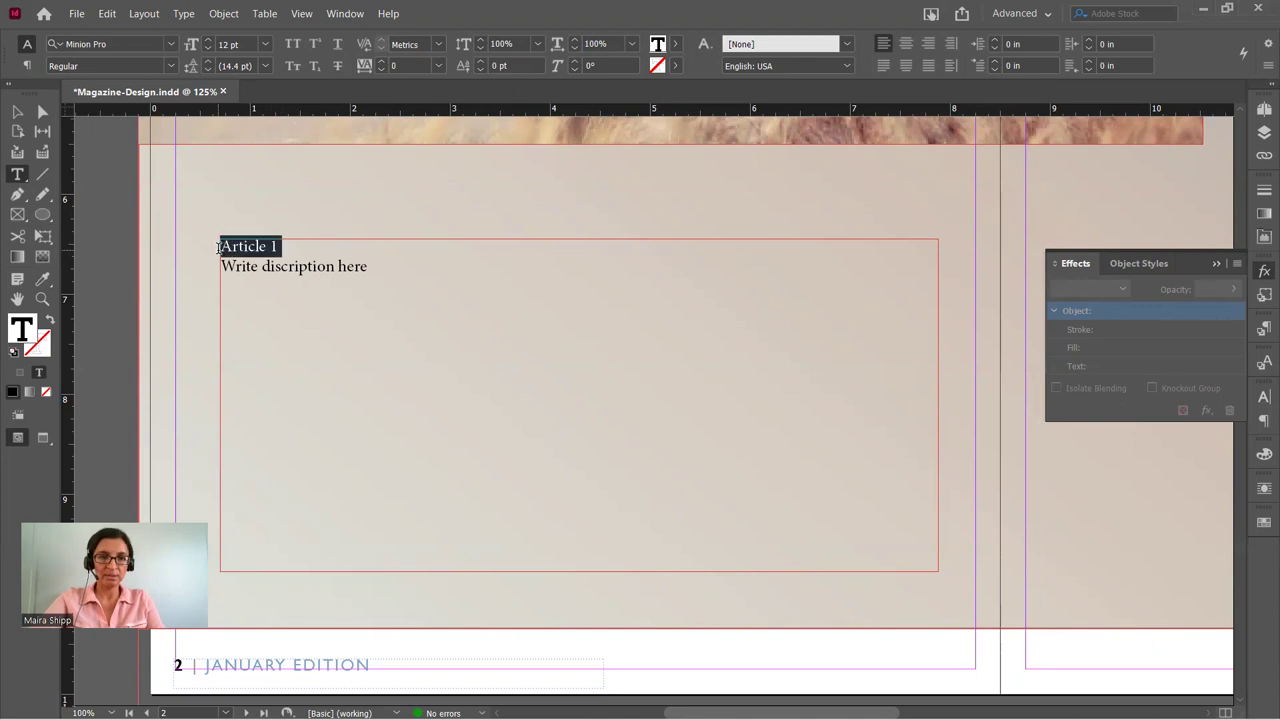
drag(371, 267, 221, 246)
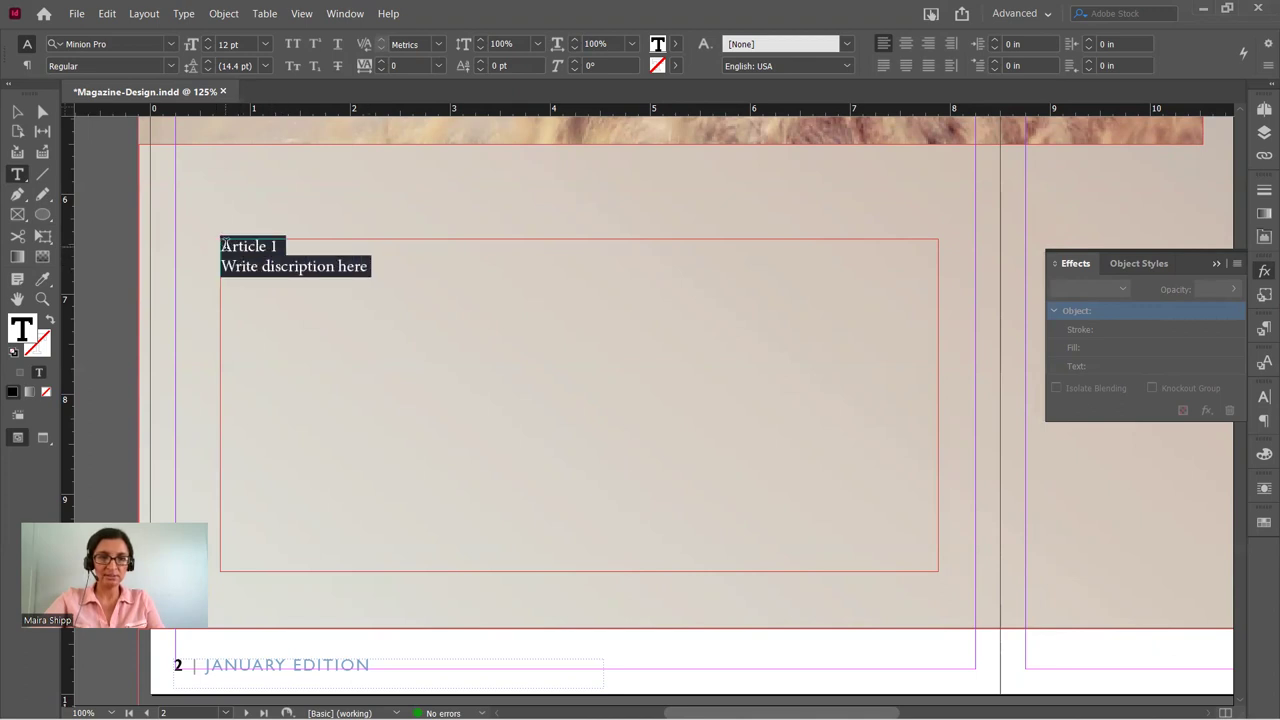
click(1263, 396)
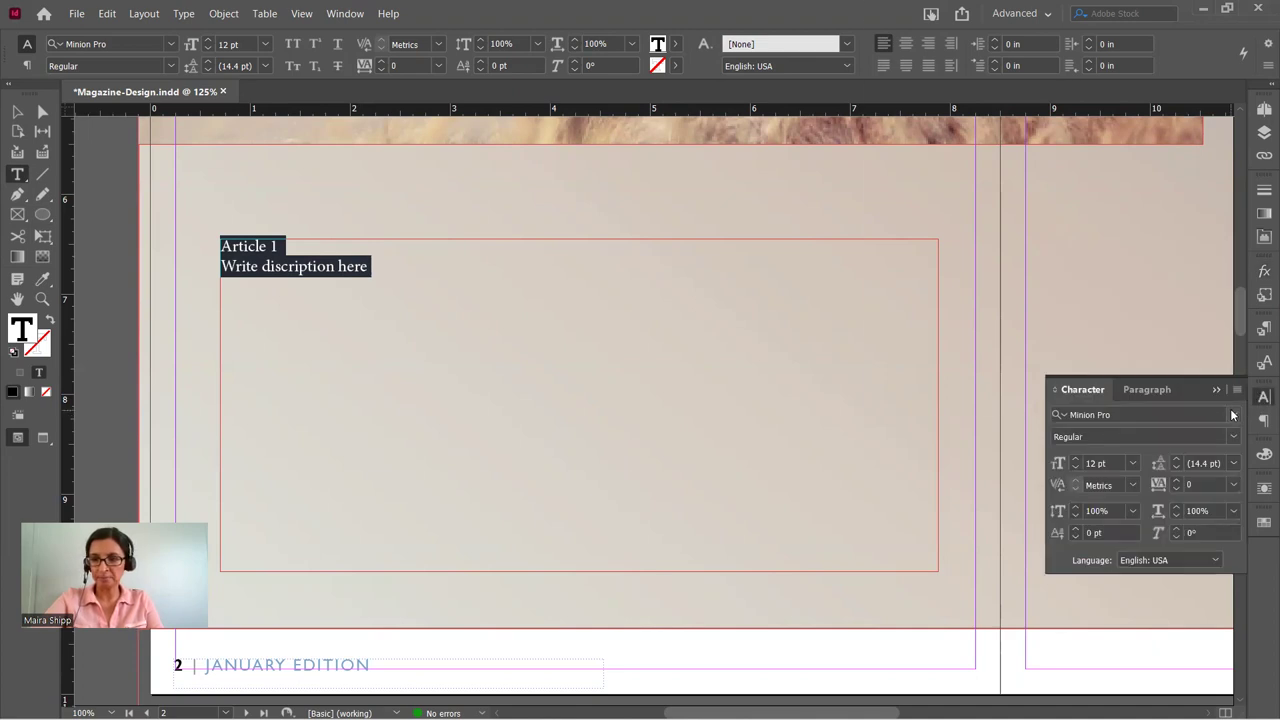
click(1231, 414)
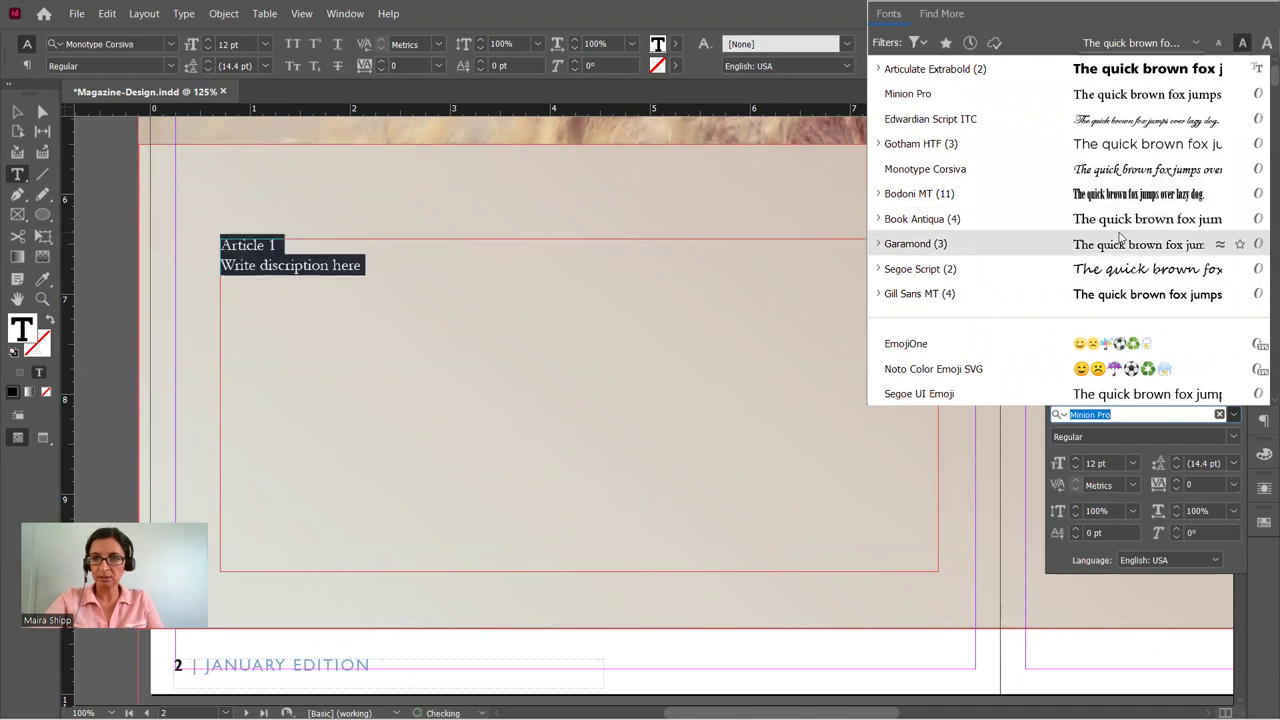
click(1122, 150)
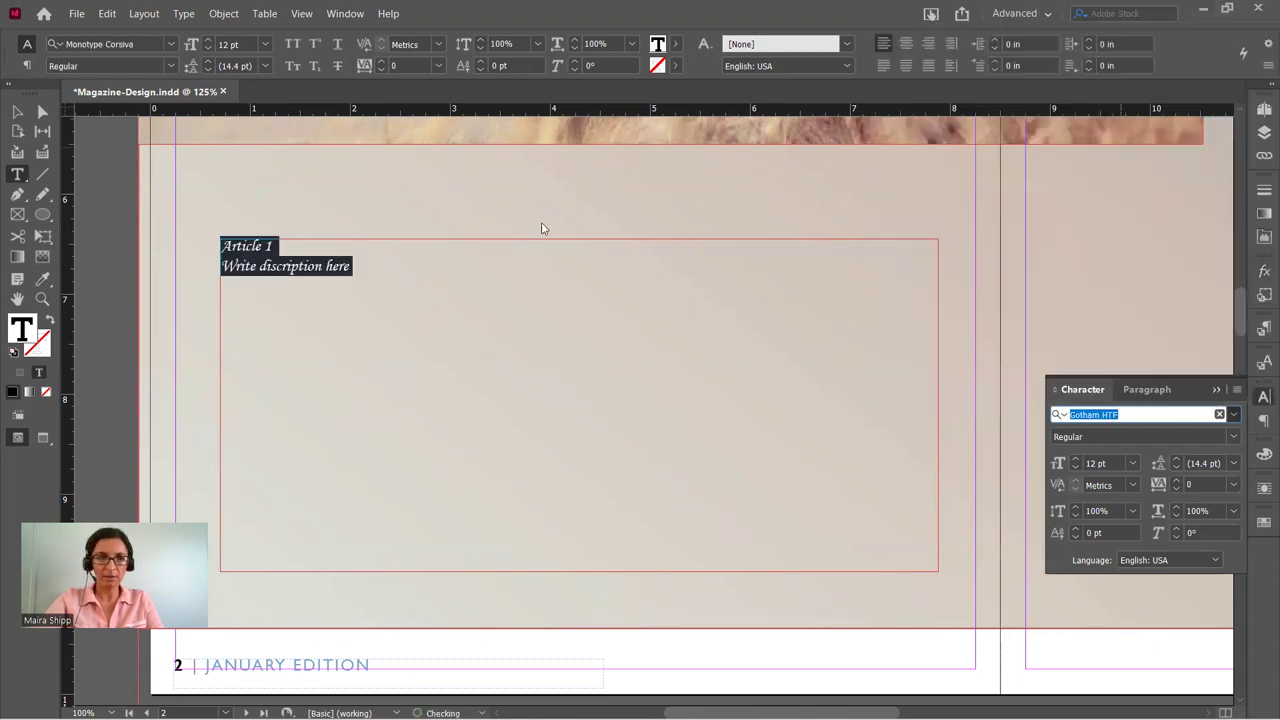
click(413, 271)
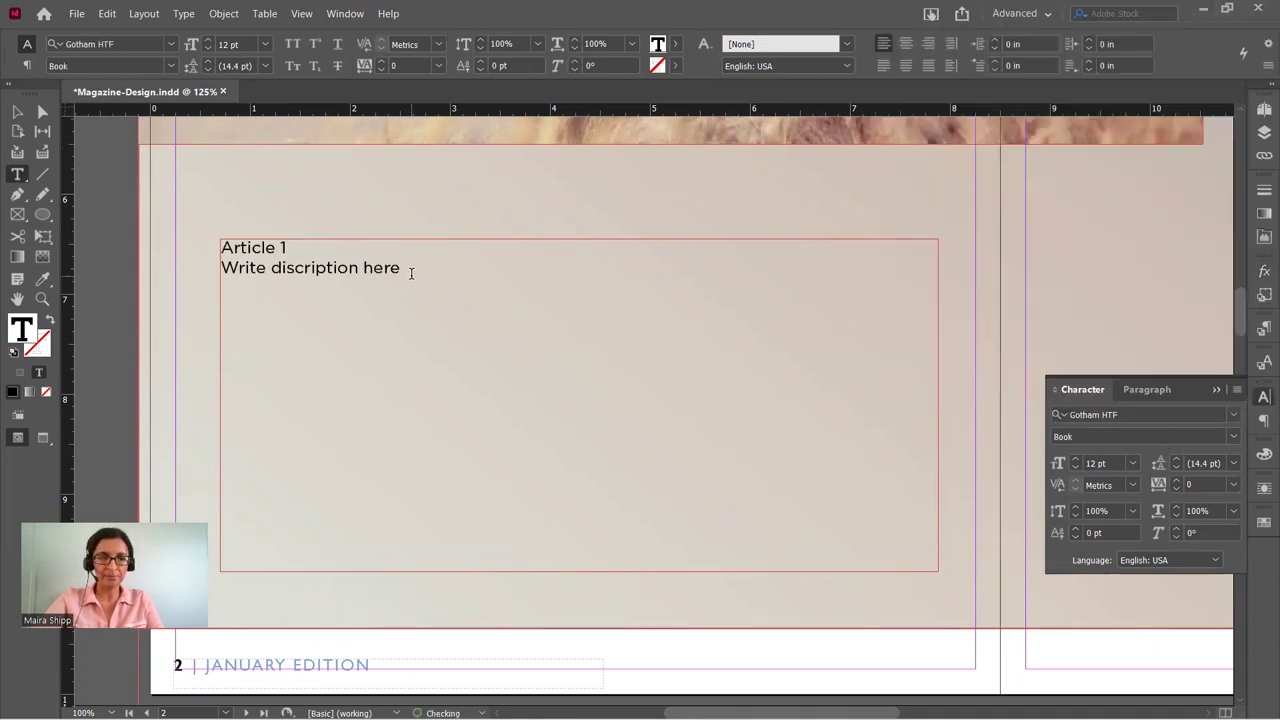
Make the "Article 1" heading bold and color it with the dark blue C=100 M=90 Y=10 K=0 swatch.
drag(292, 248, 210, 244)
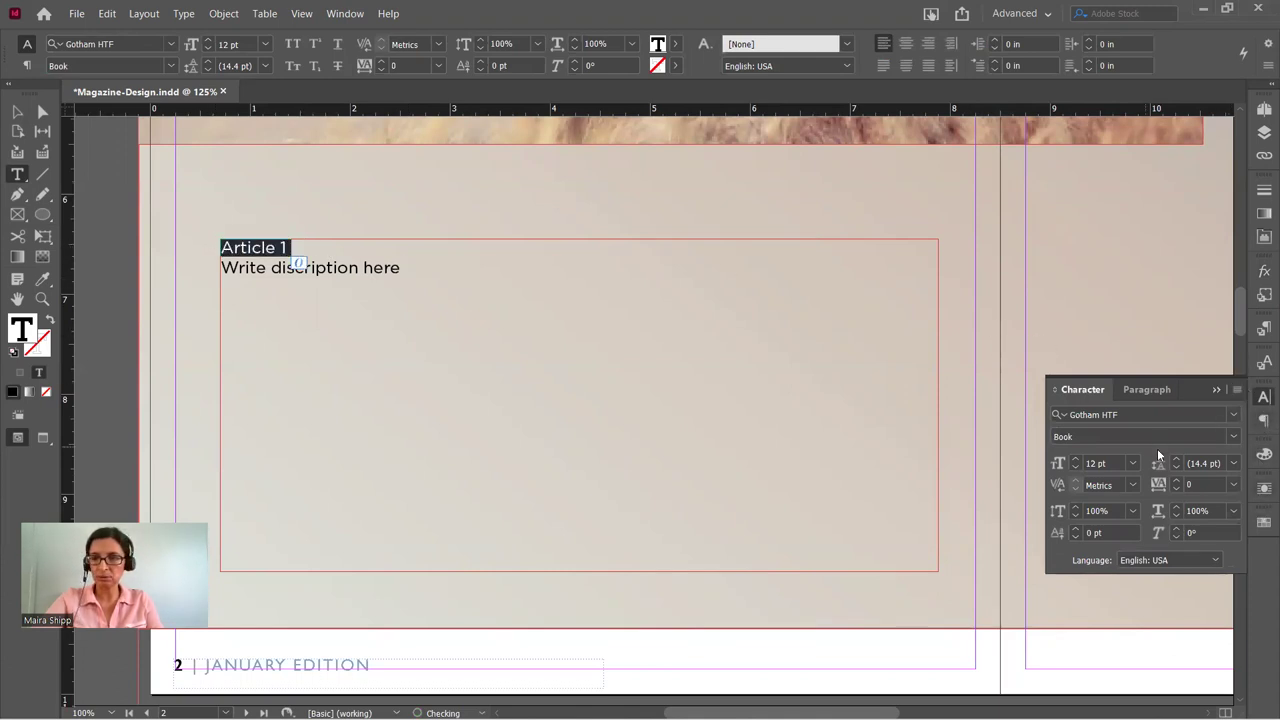
click(1230, 438)
click(1114, 484)
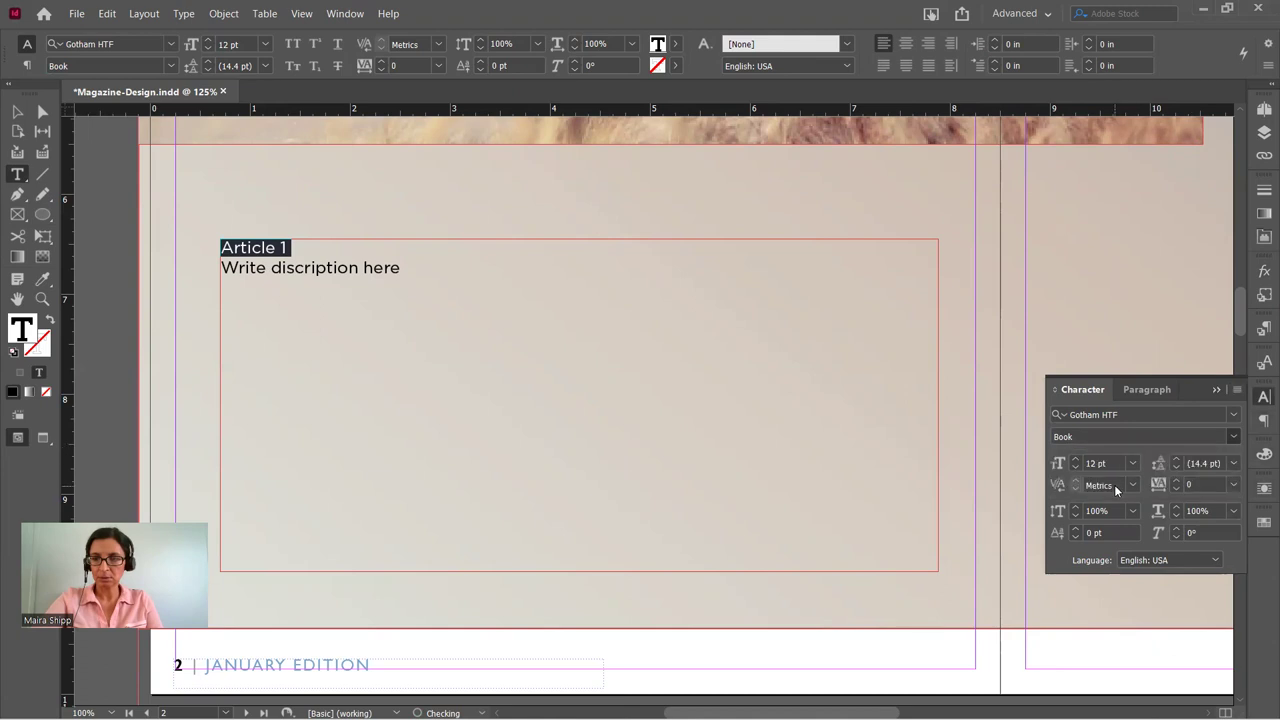
click(1263, 522)
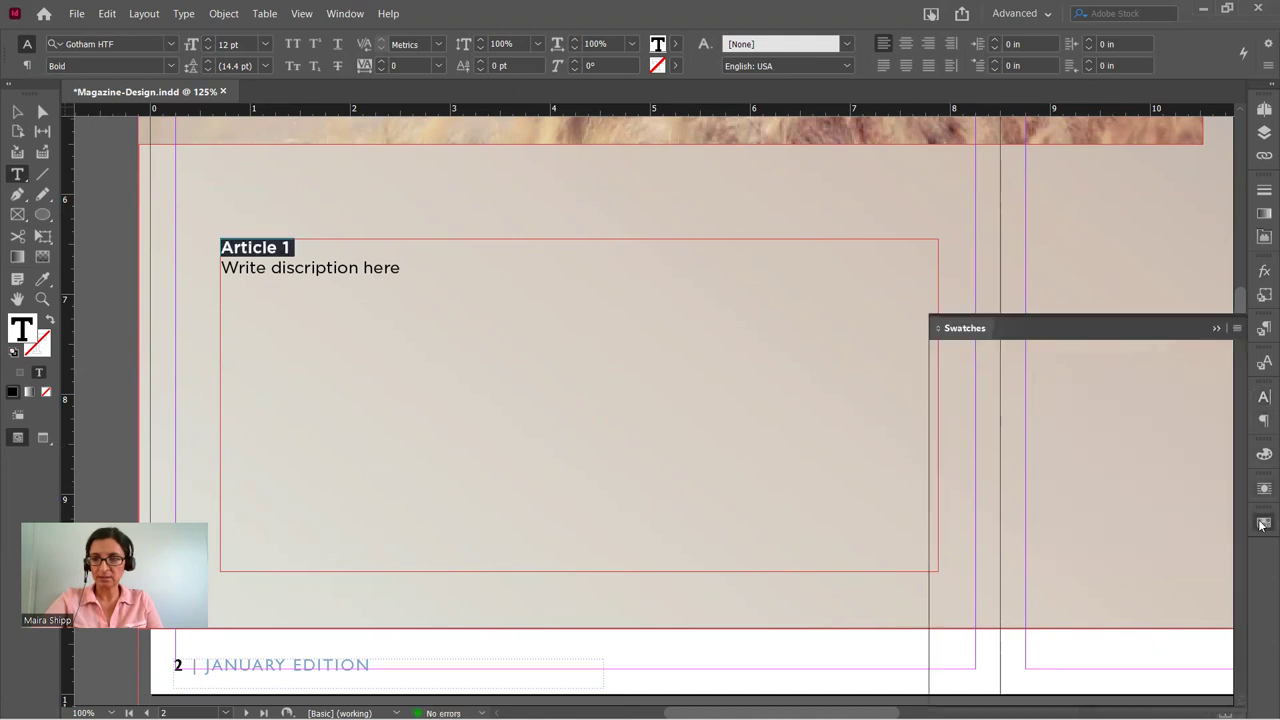
click(984, 547)
Recolor the "Write discription here" line with a dark brown sampled from the beach photo using the Eyedropper tool.
click(405, 267)
drag(405, 267, 221, 268)
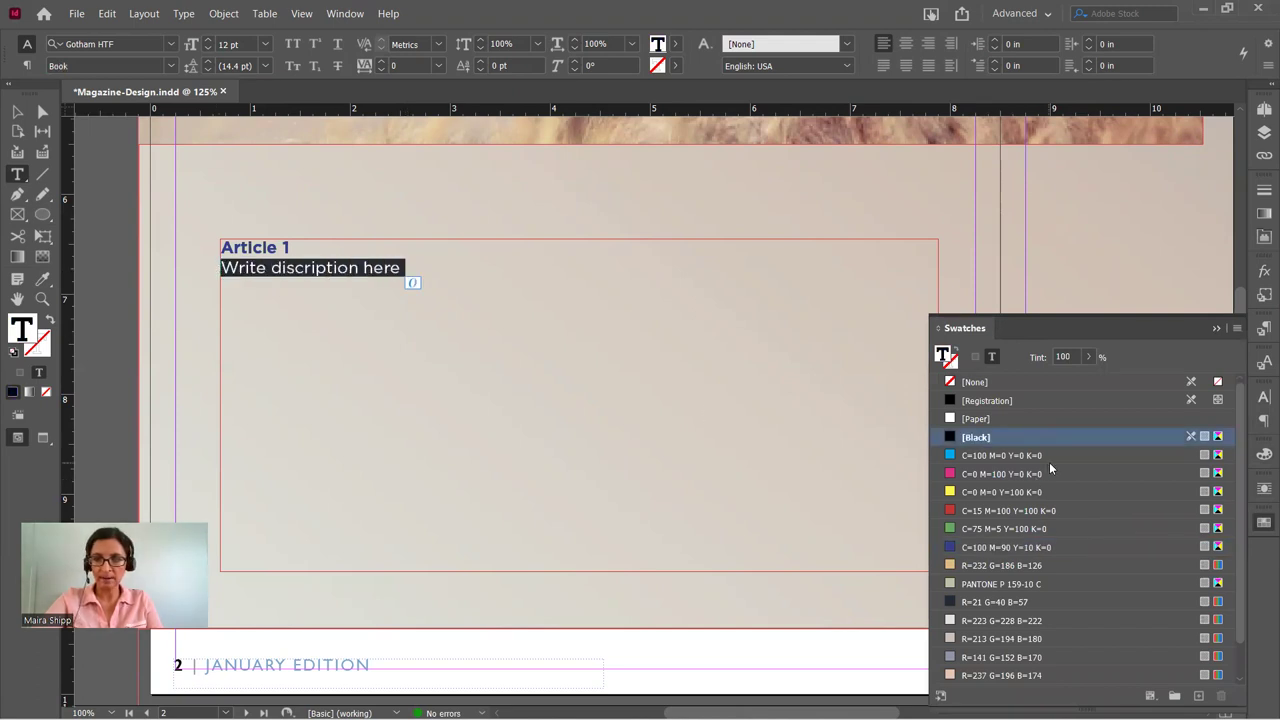
scroll(1049, 462, down, 1)
scroll(1049, 462, up, 1)
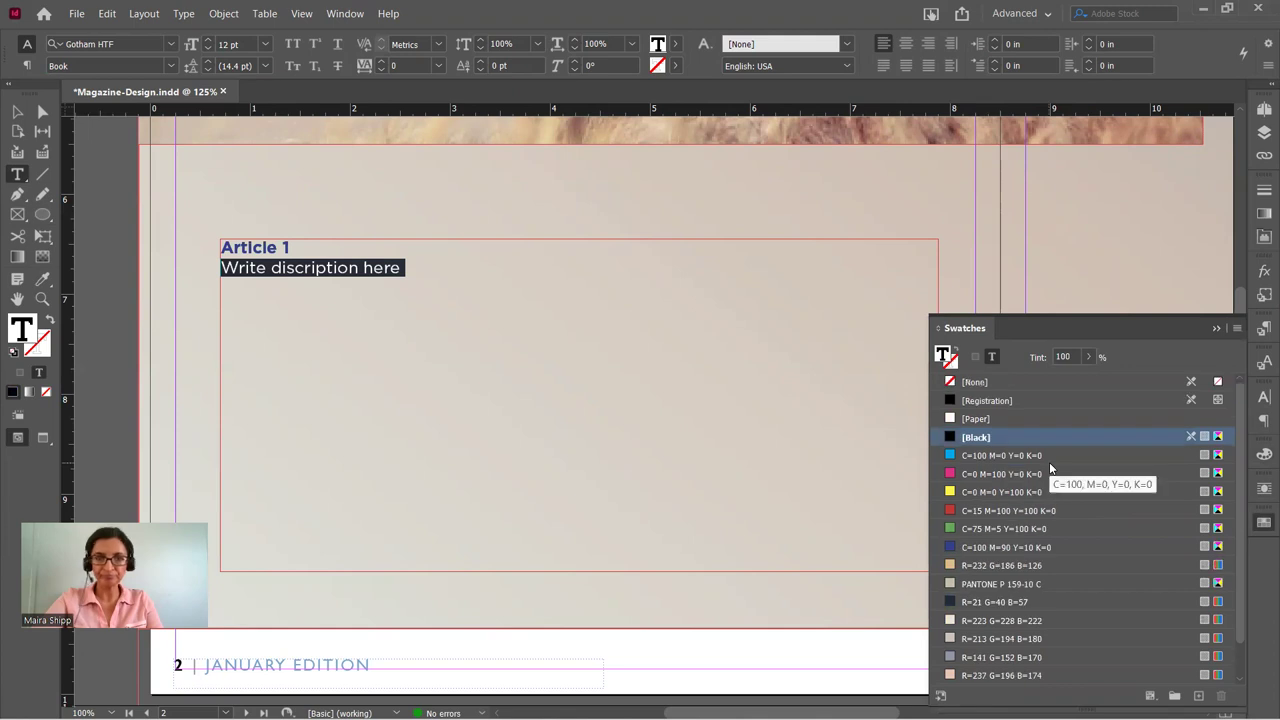
click(42, 279)
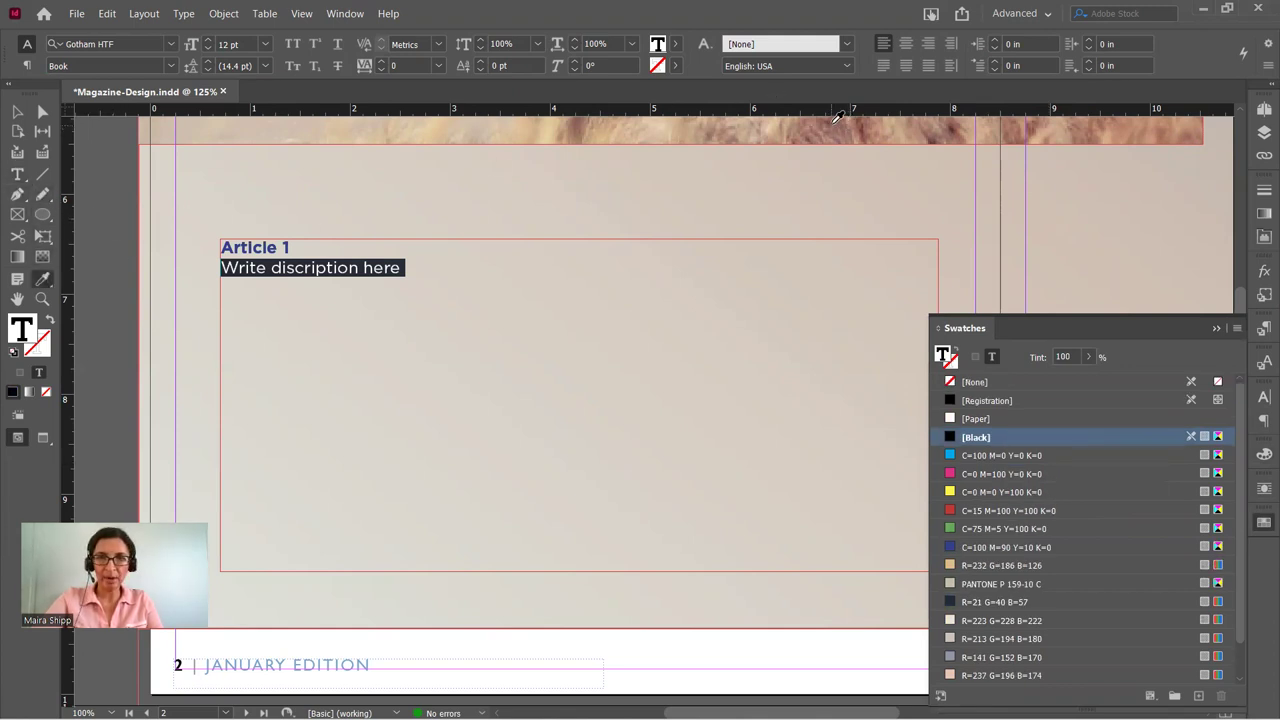
key(Escape)
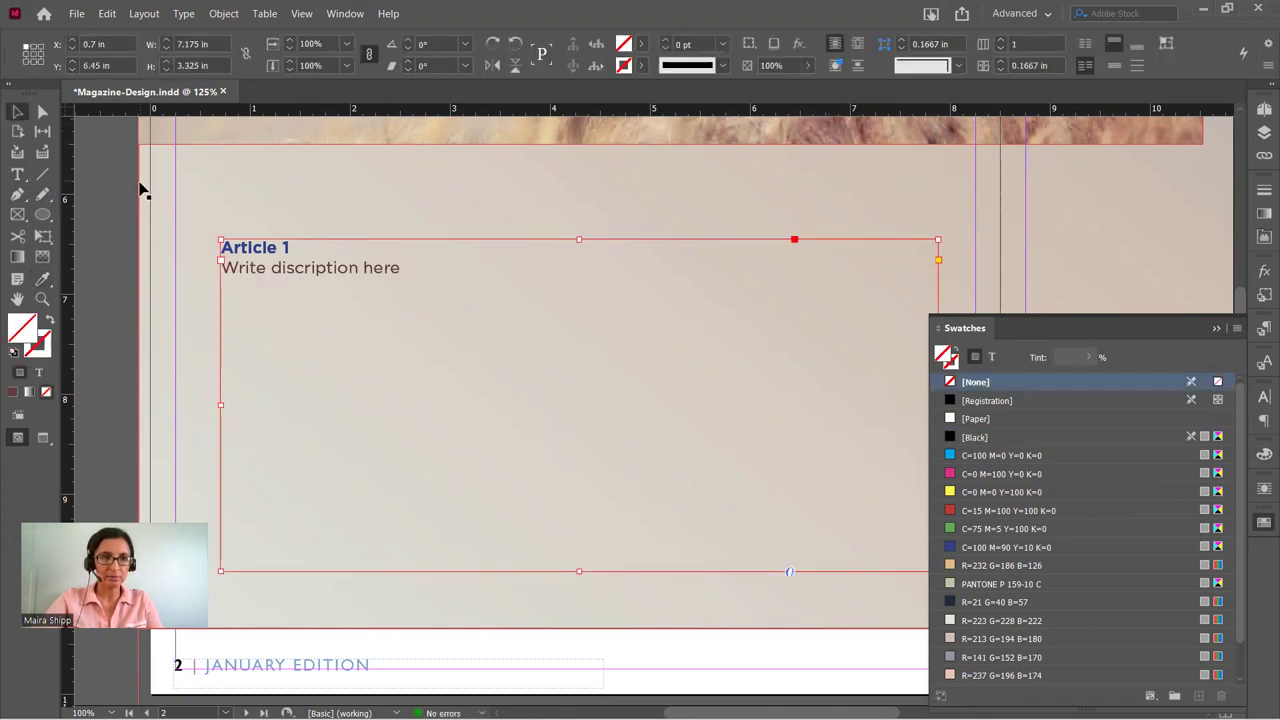
click(110, 195)
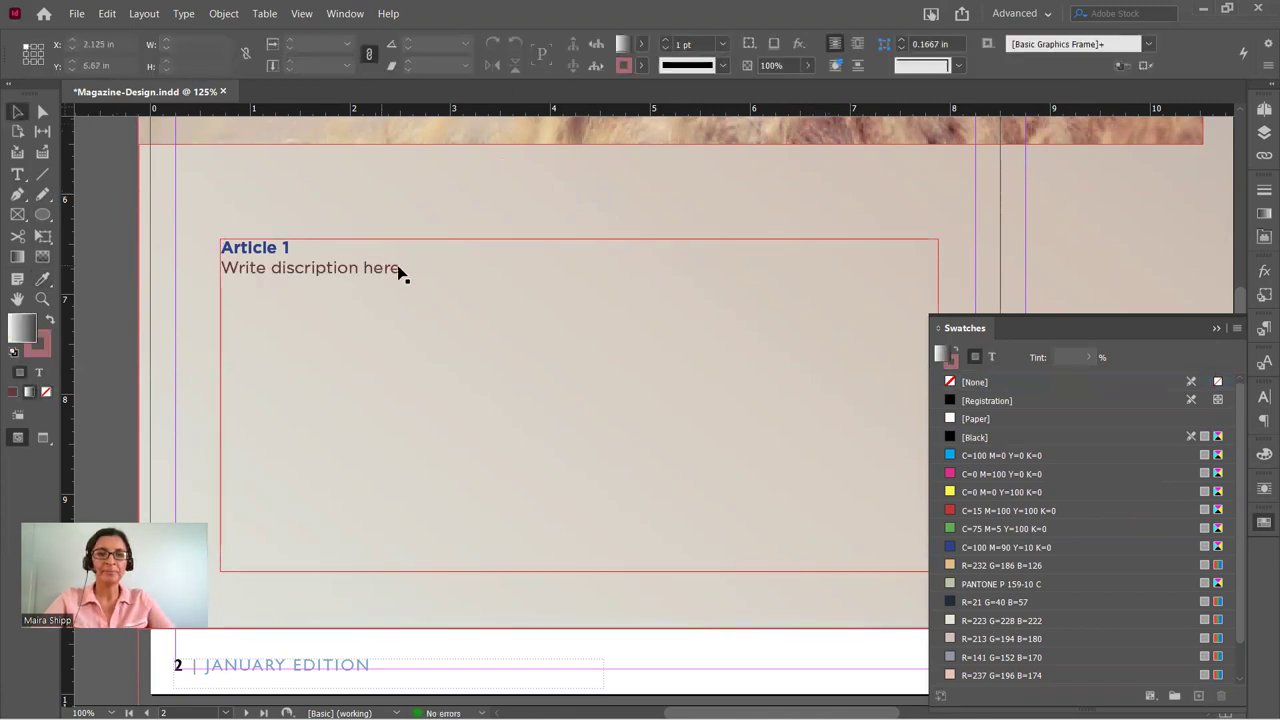
click(1213, 328)
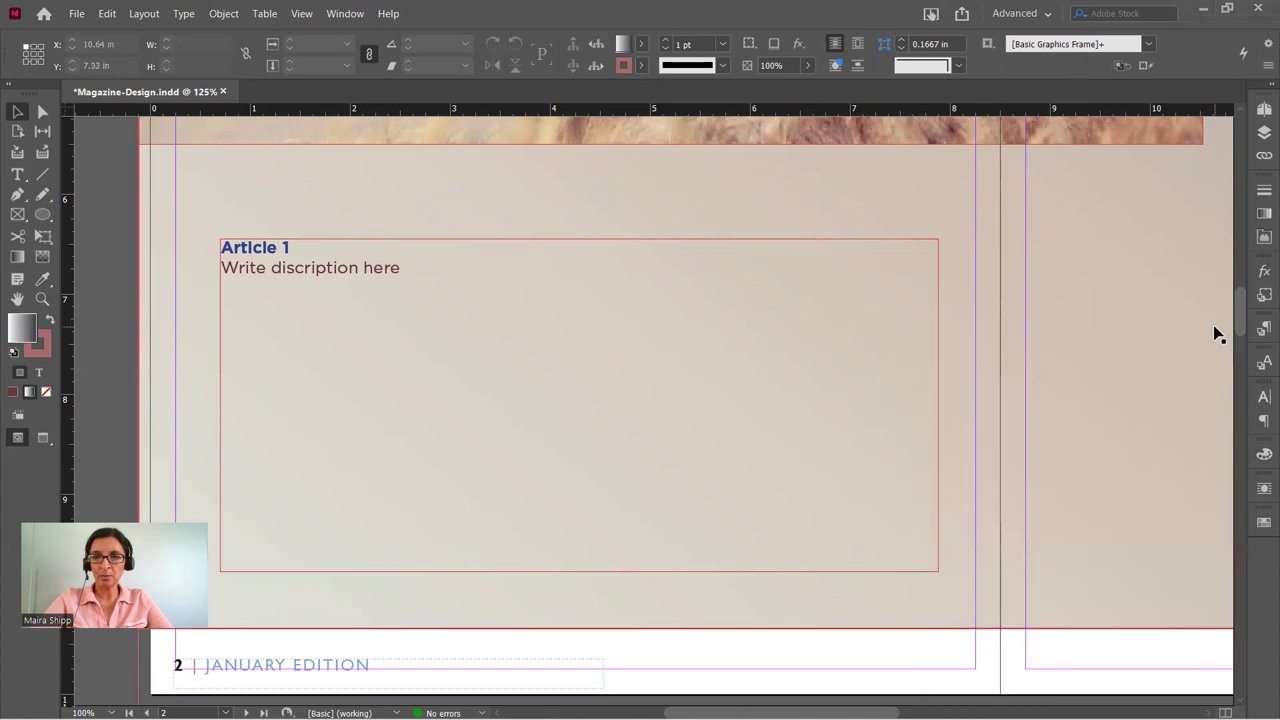
Try inserting a tab space at the end of the "Write discription here" line.
click(16, 175)
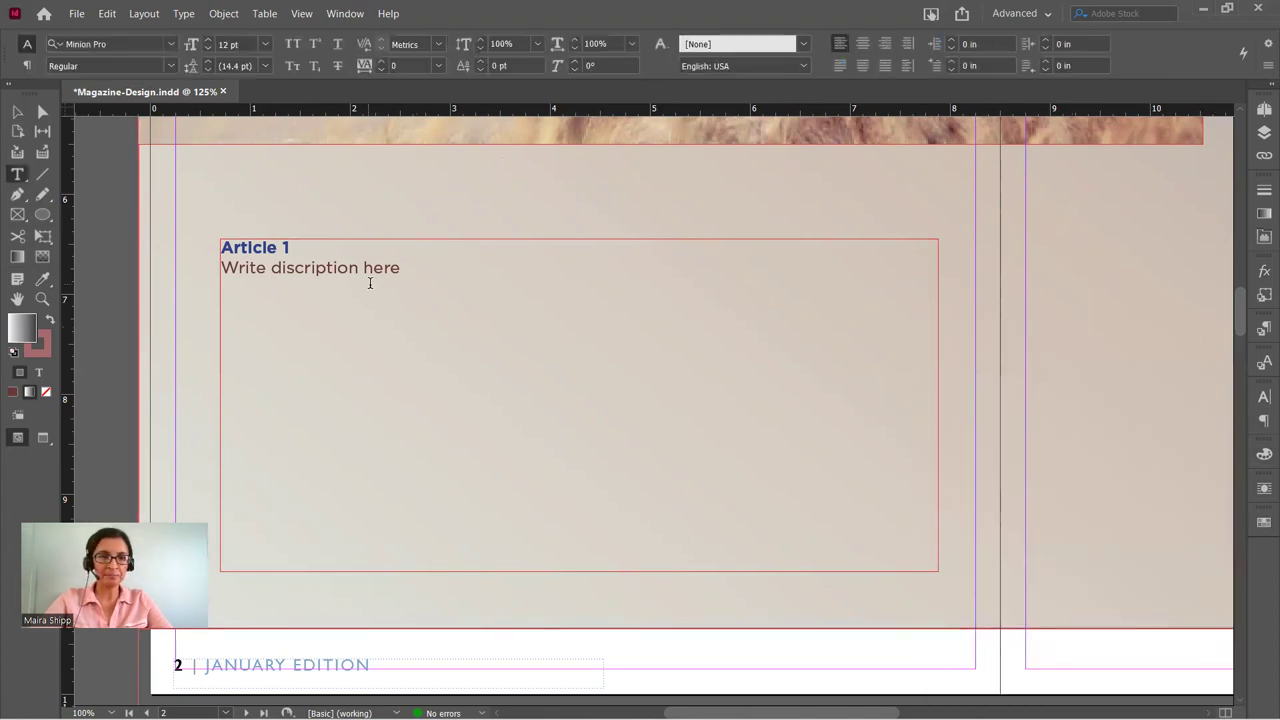
click(399, 268)
click(404, 268)
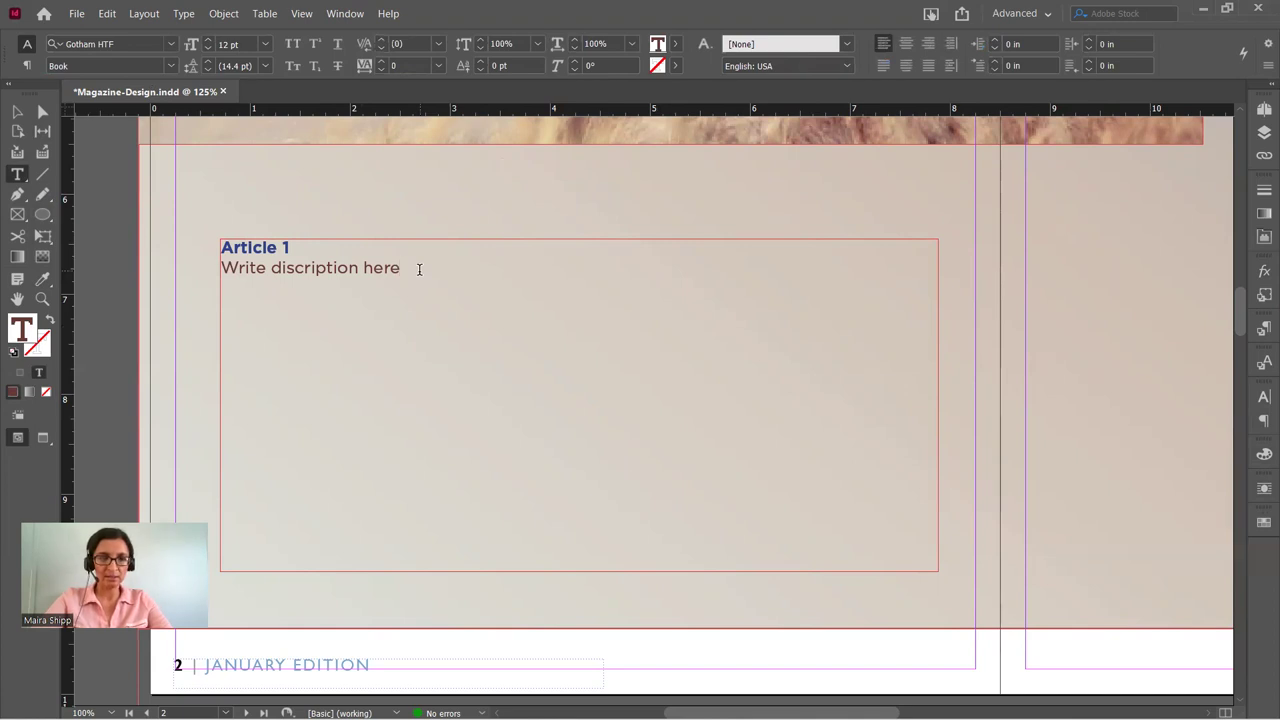
key(Tab)
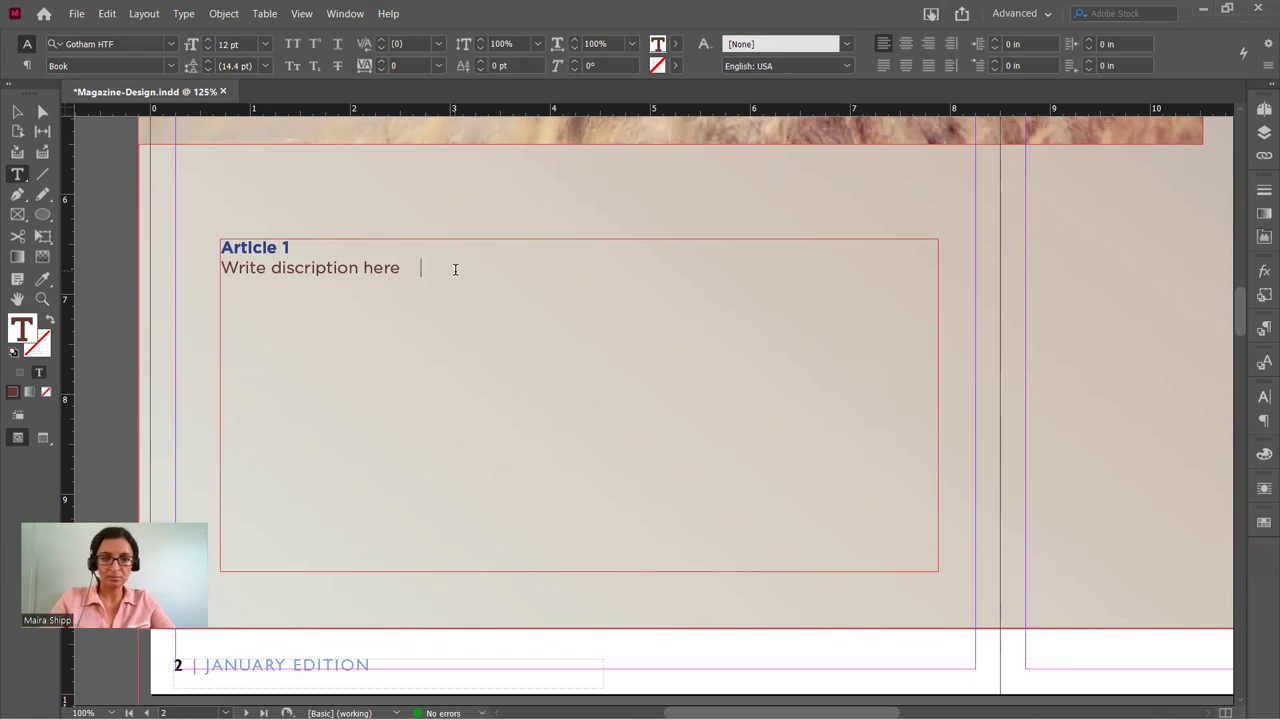
key(BackSpace)
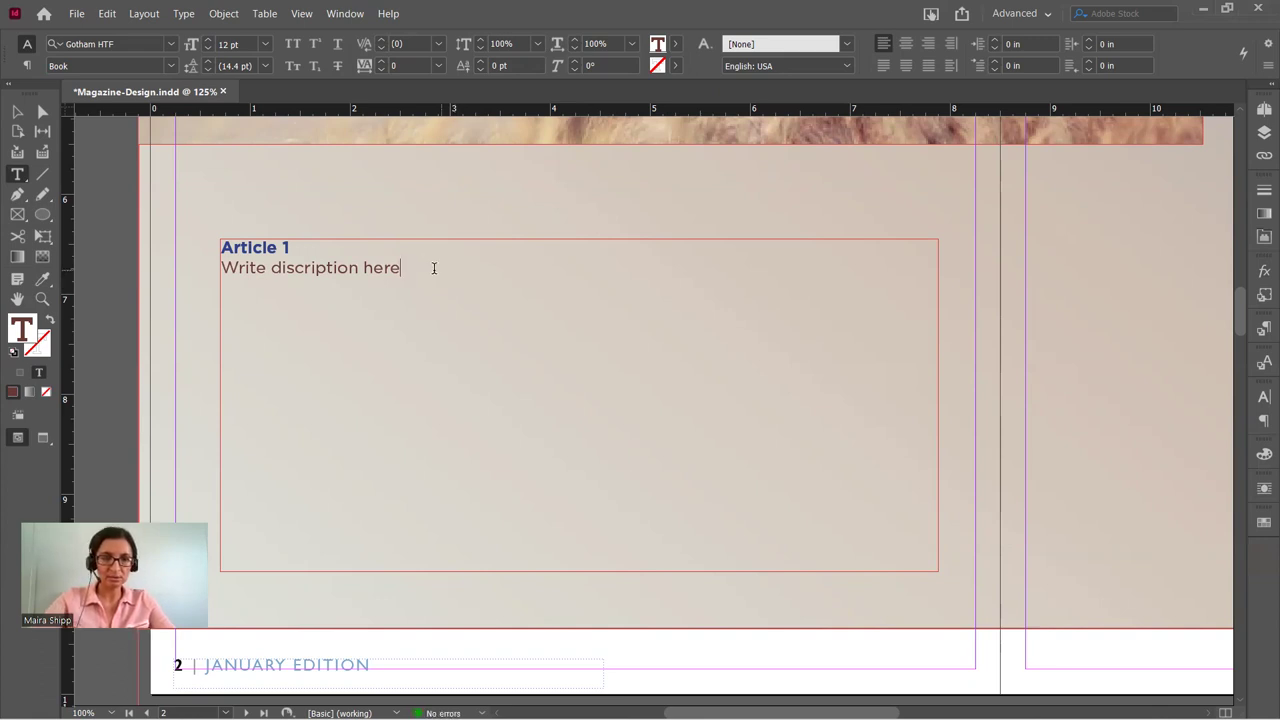
Give both text lines a right-aligned tab stop at 6.7917 in with "." as the leader character.
drag(434, 271, 220, 247)
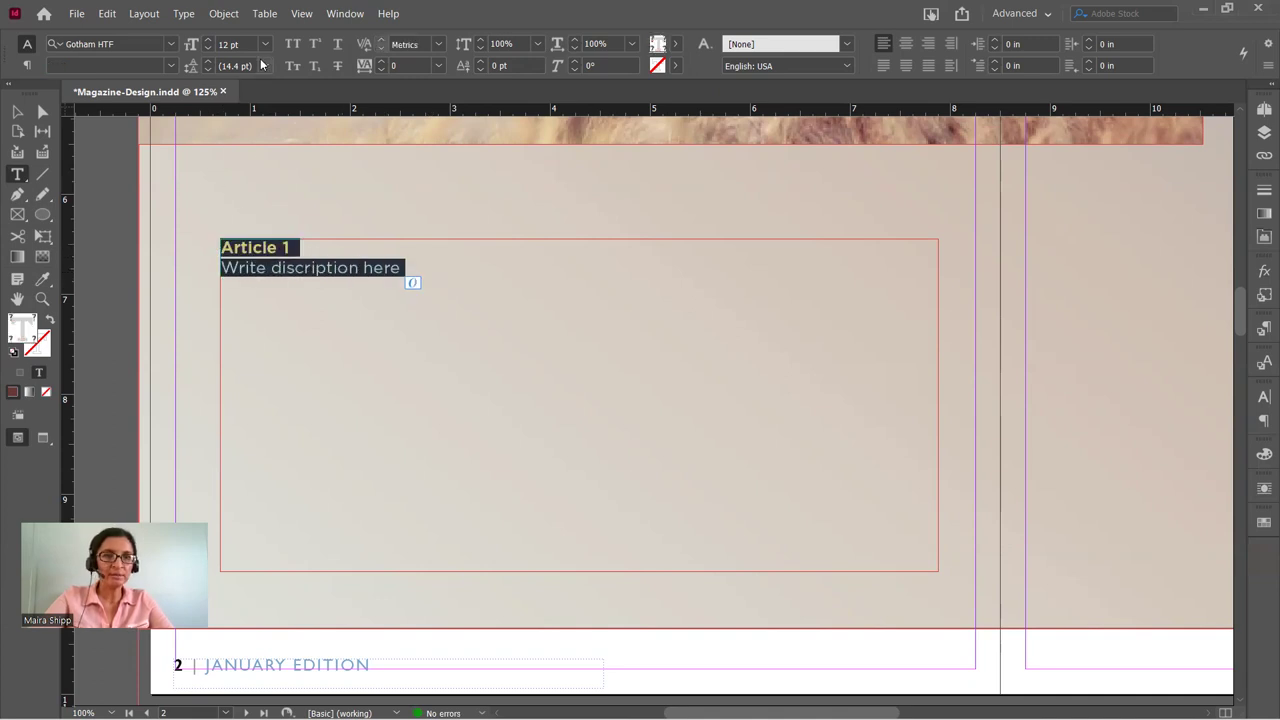
click(184, 14)
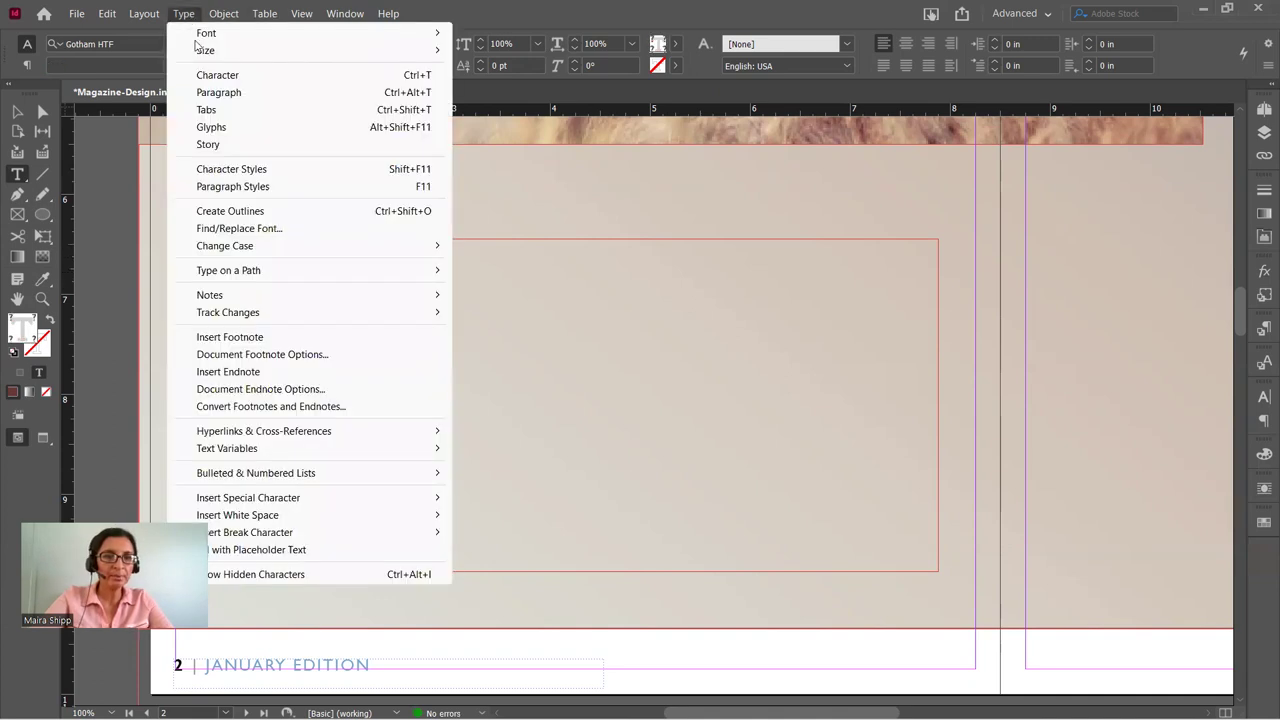
click(206, 110)
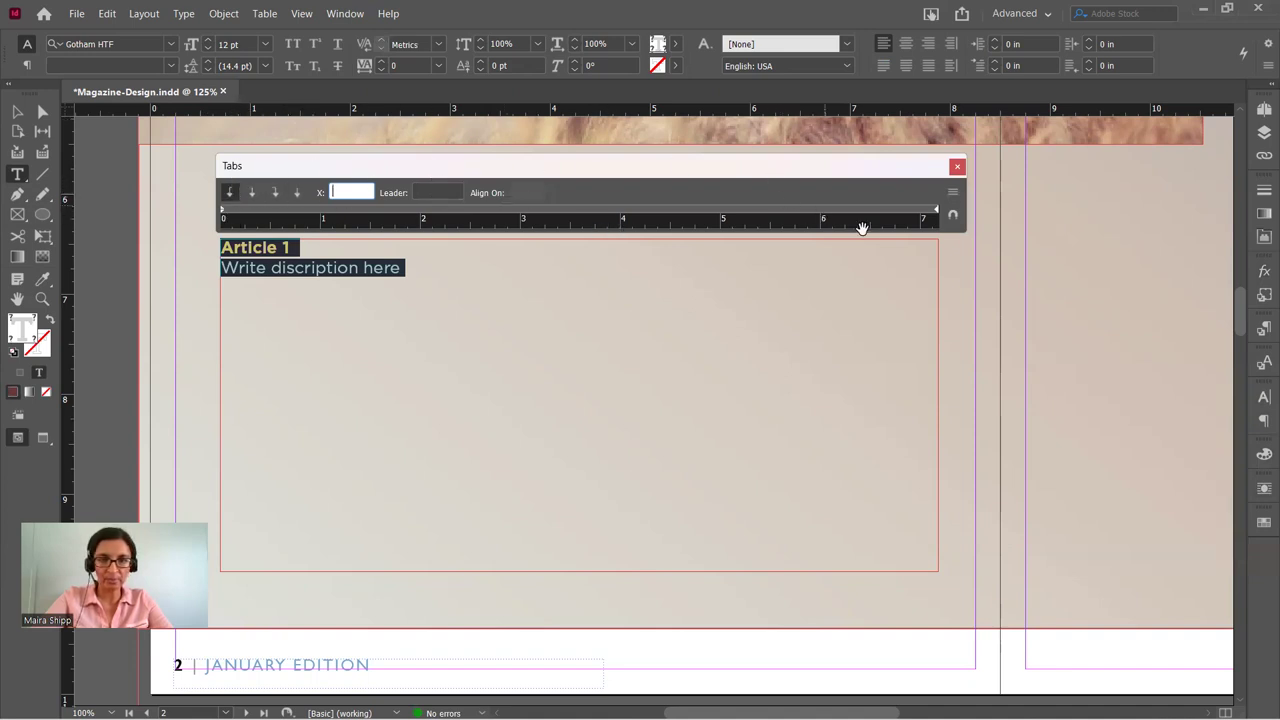
click(277, 193)
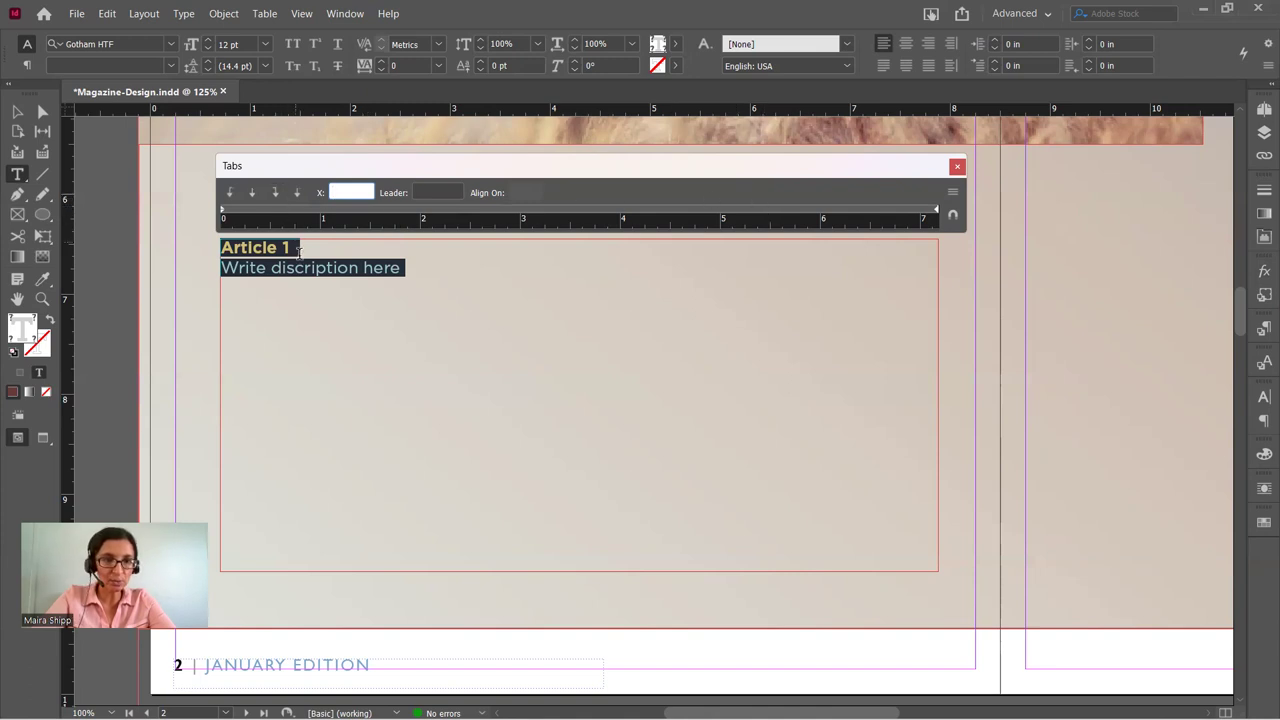
click(900, 212)
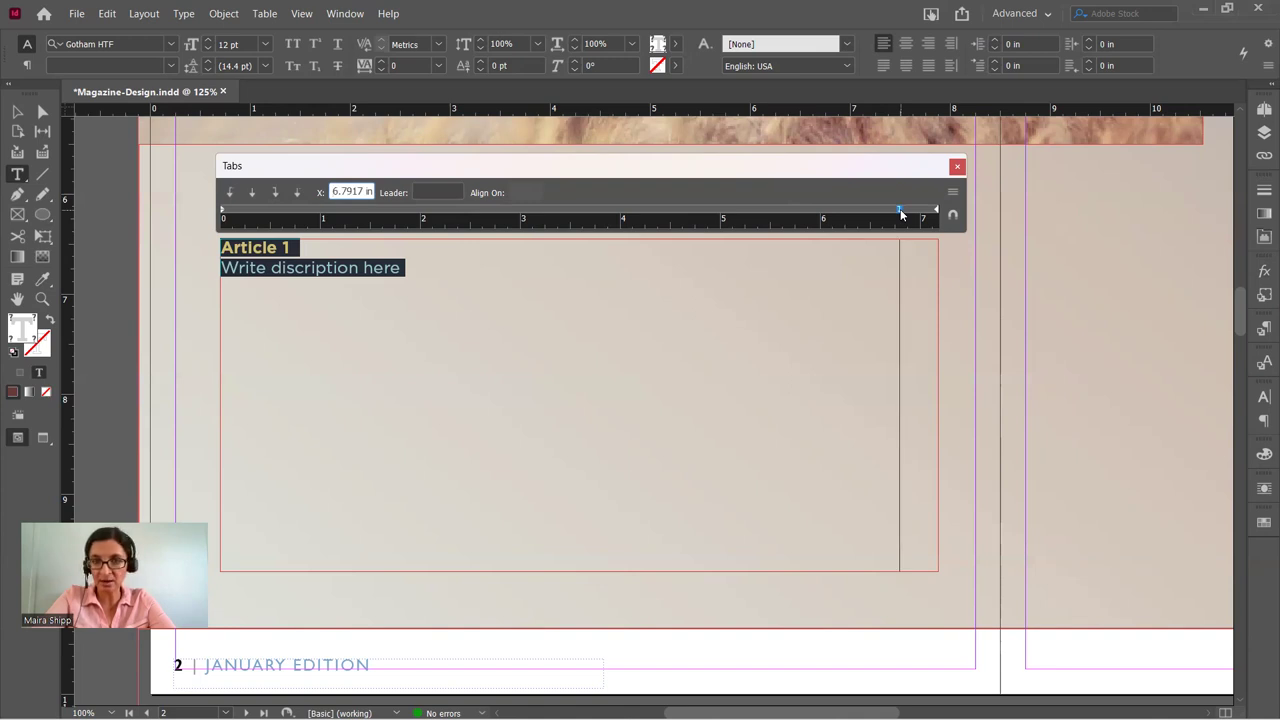
click(900, 212)
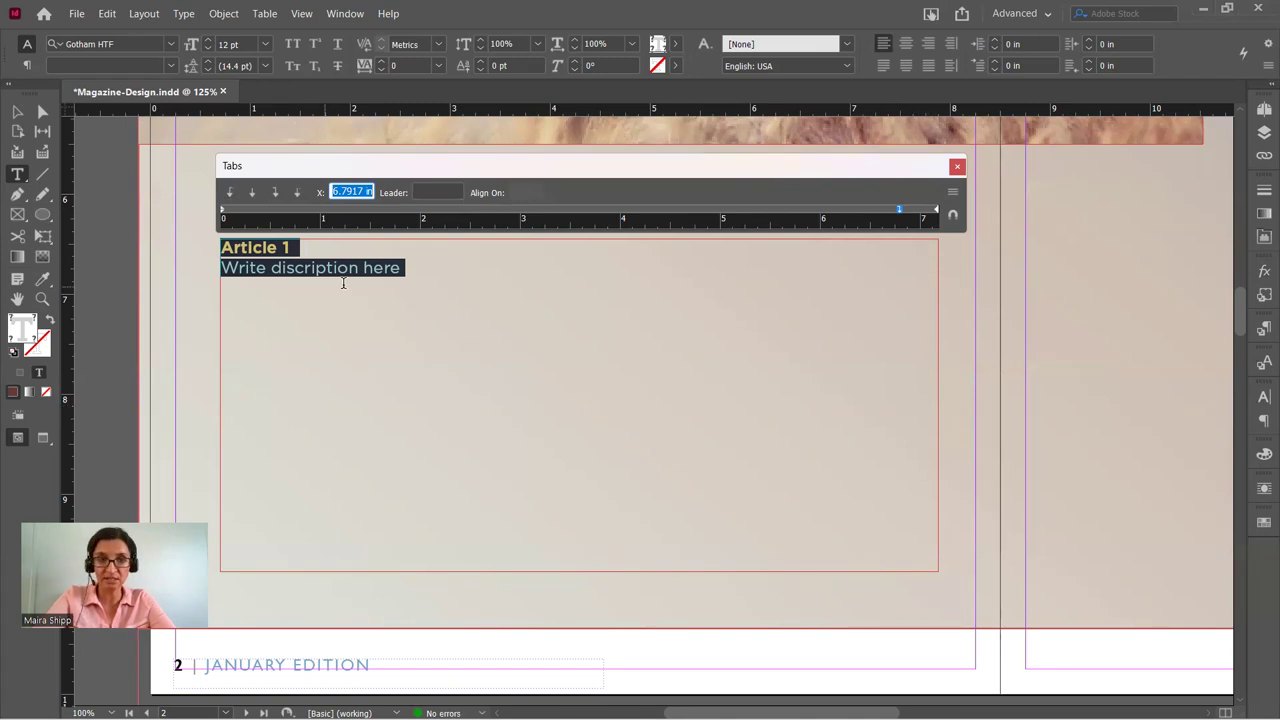
click(422, 191)
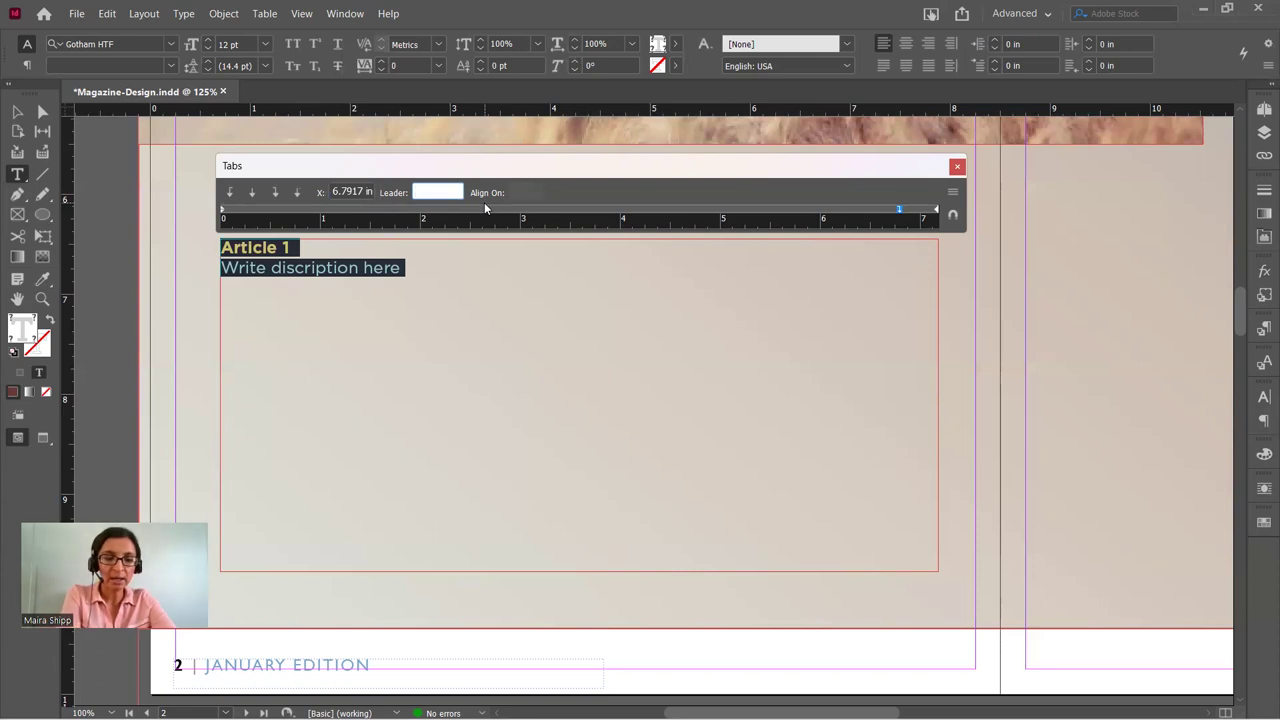
text(.)
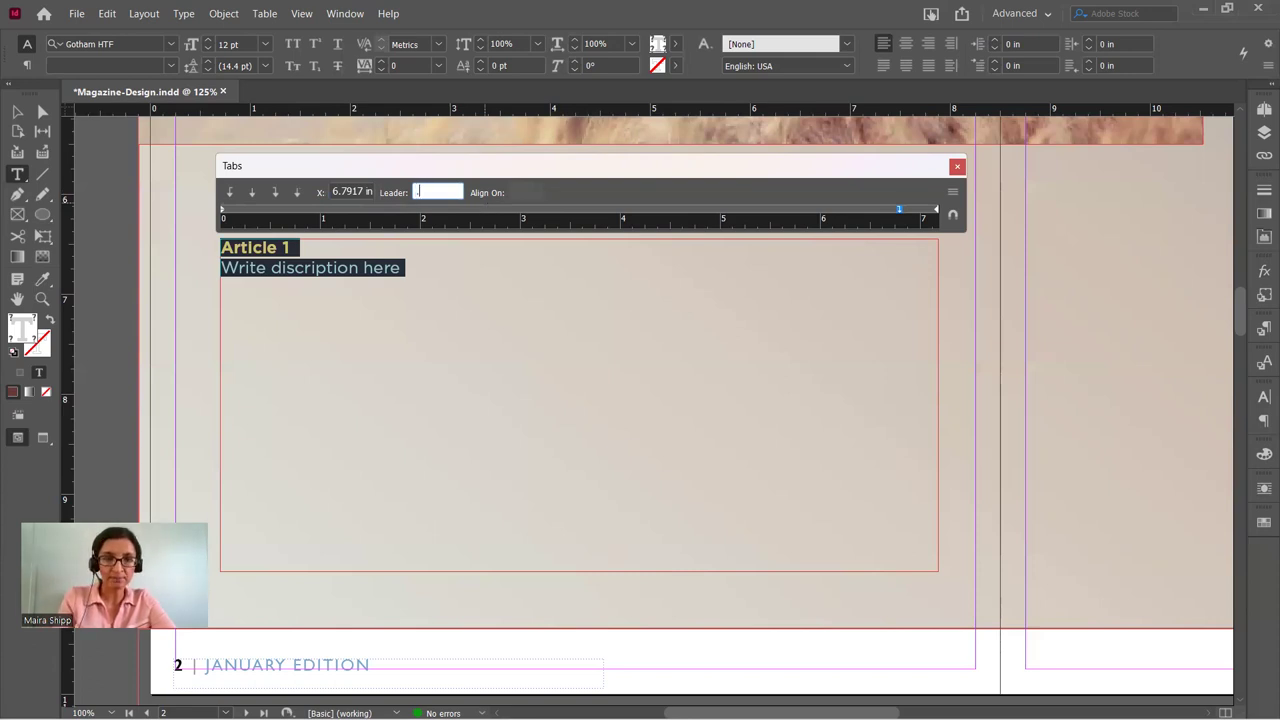
Add a tab after "Write discription here" and enter the page reference "p.7" at the end of the dotted leader.
click(441, 276)
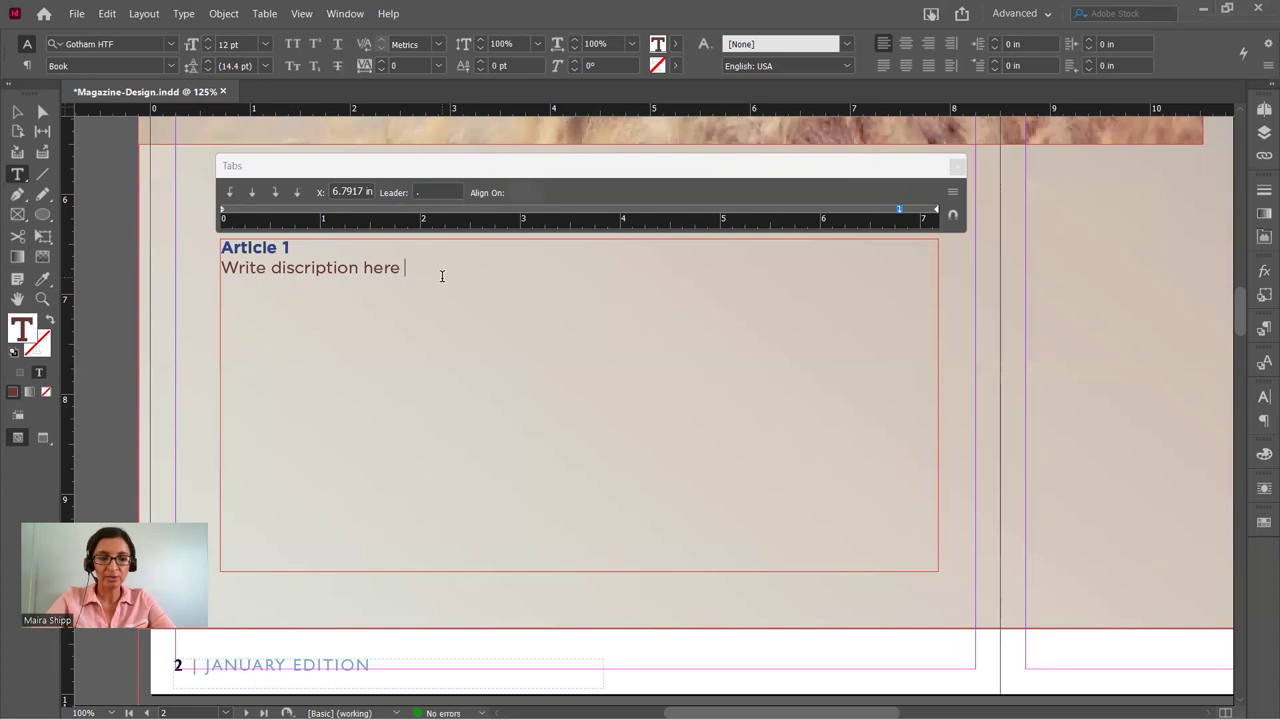
key(Tab)
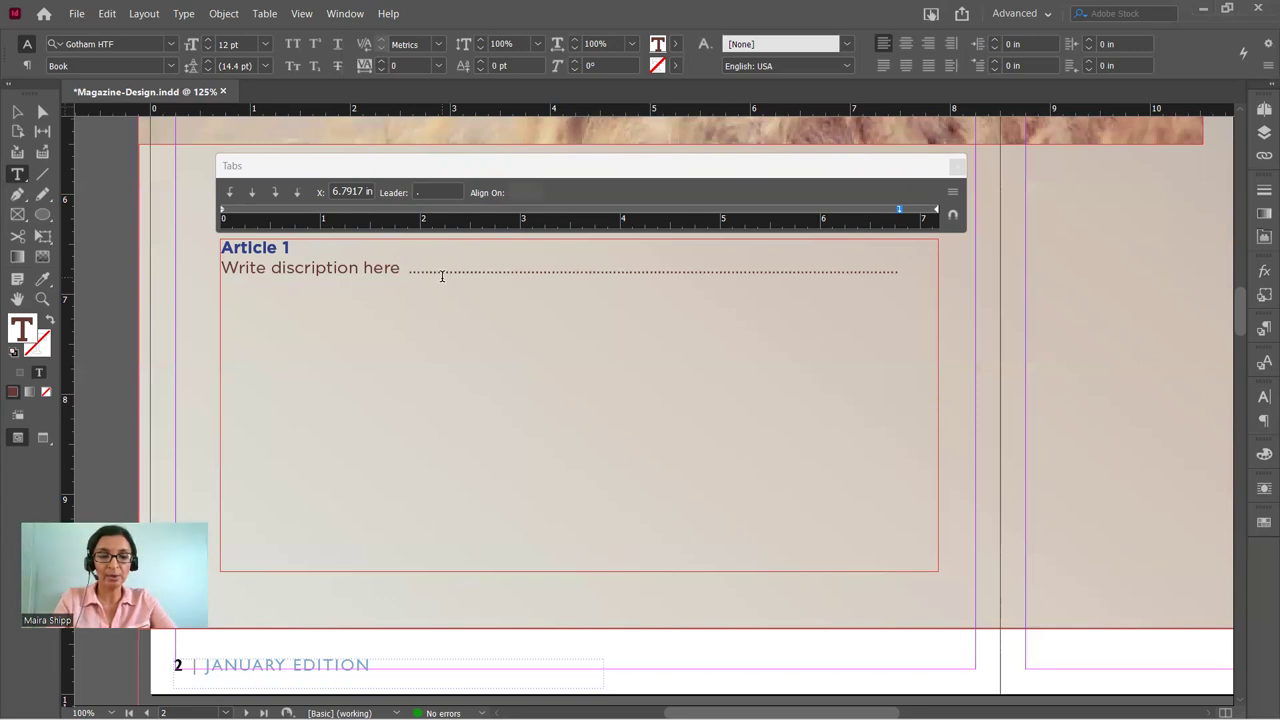
text(p)
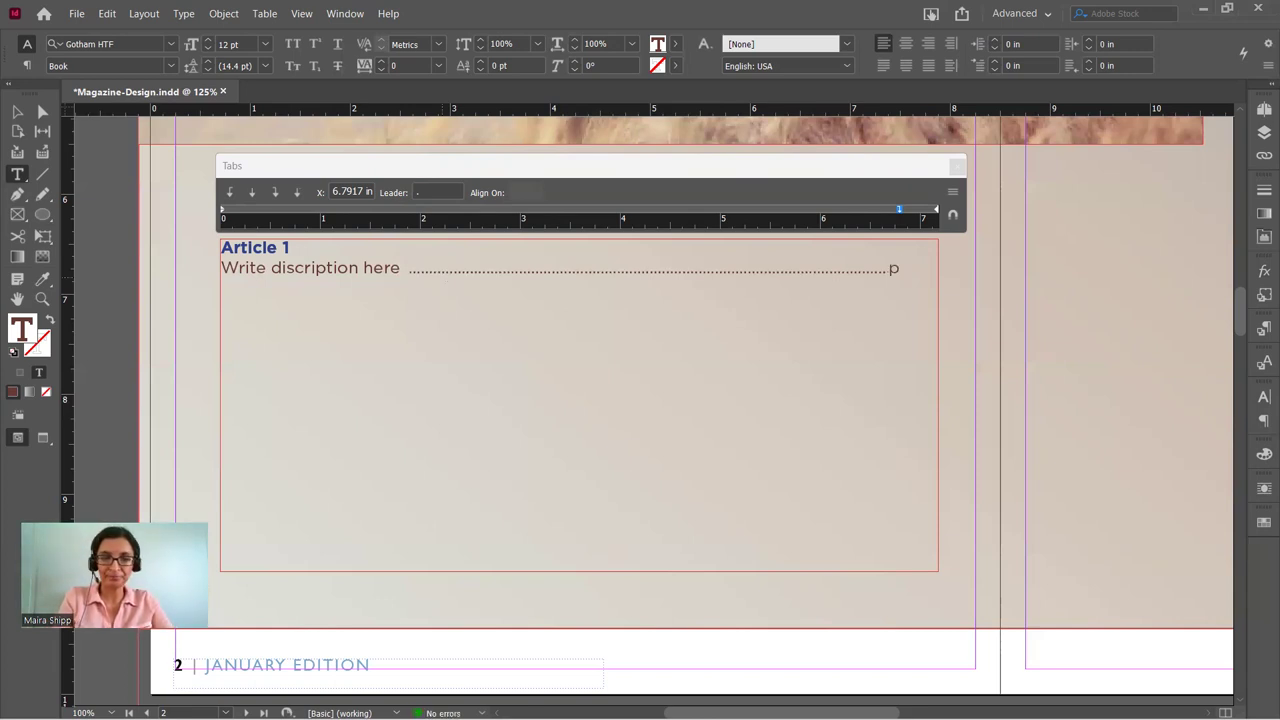
text(.)
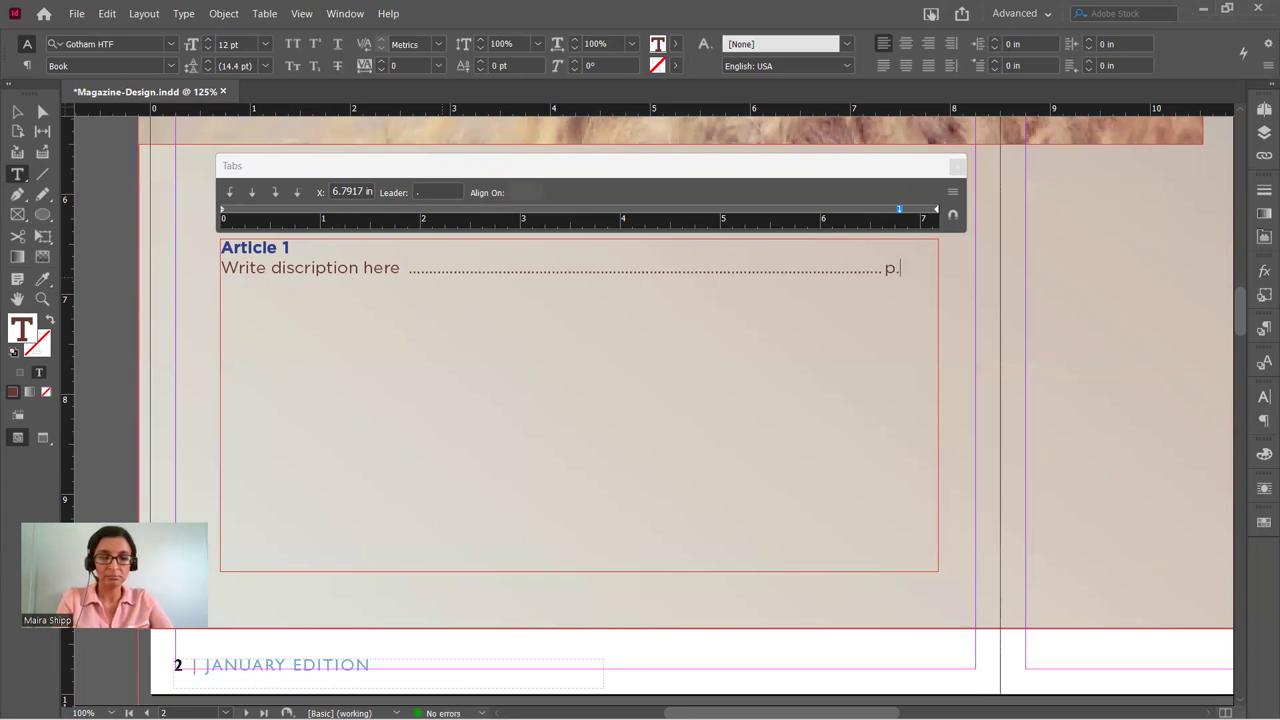
text(7)
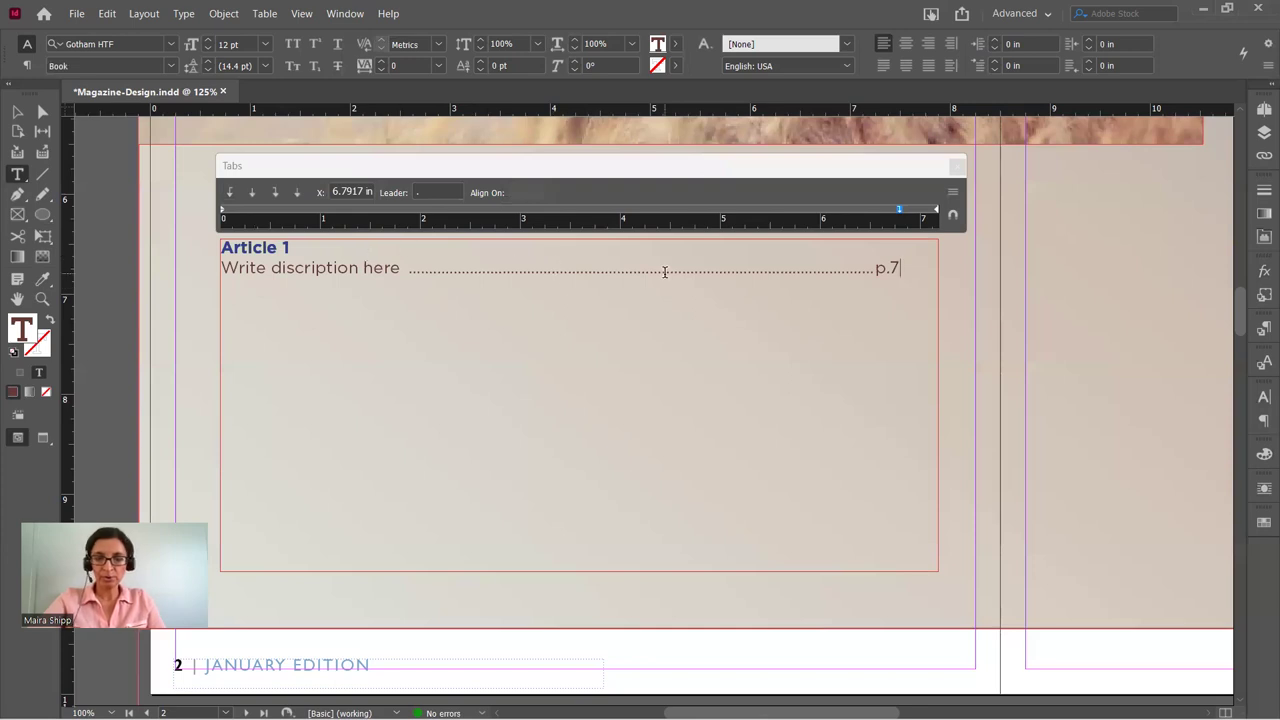
Below the first listing, leave a blank line and add the lines "Article 2" and "Description here".
key(Return)
key(Return)
text(Articl)
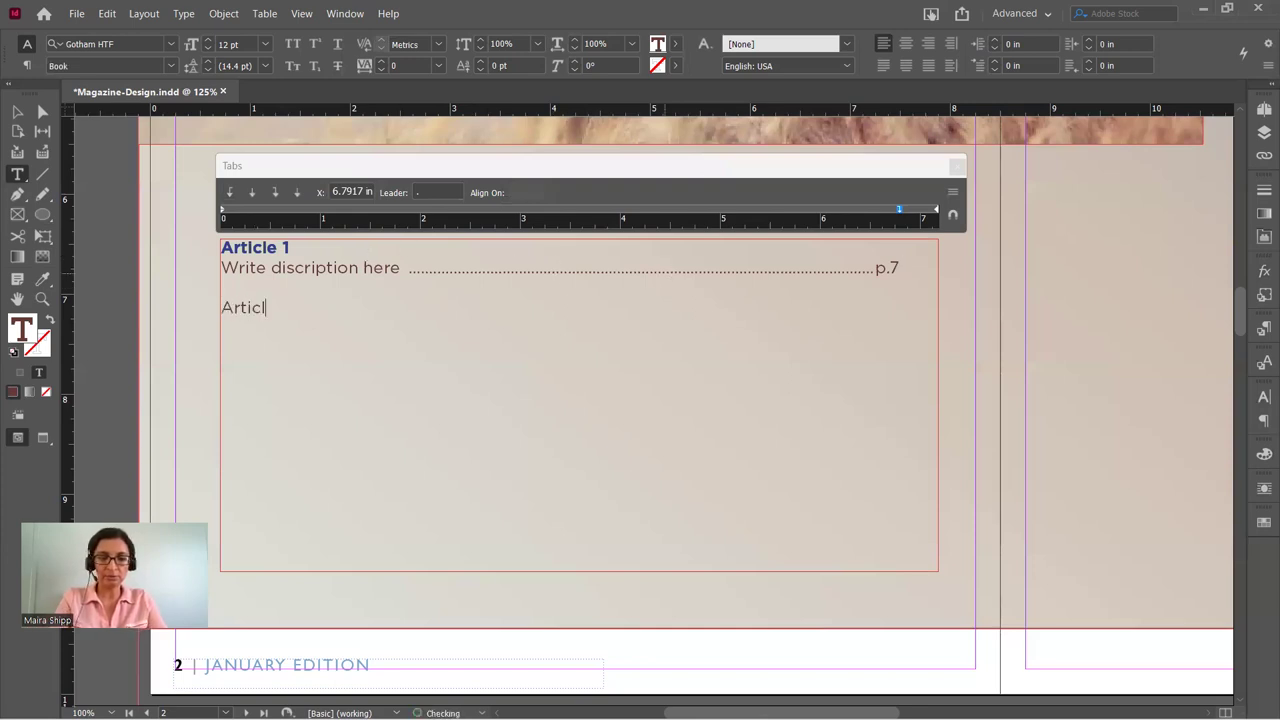
text(e 2)
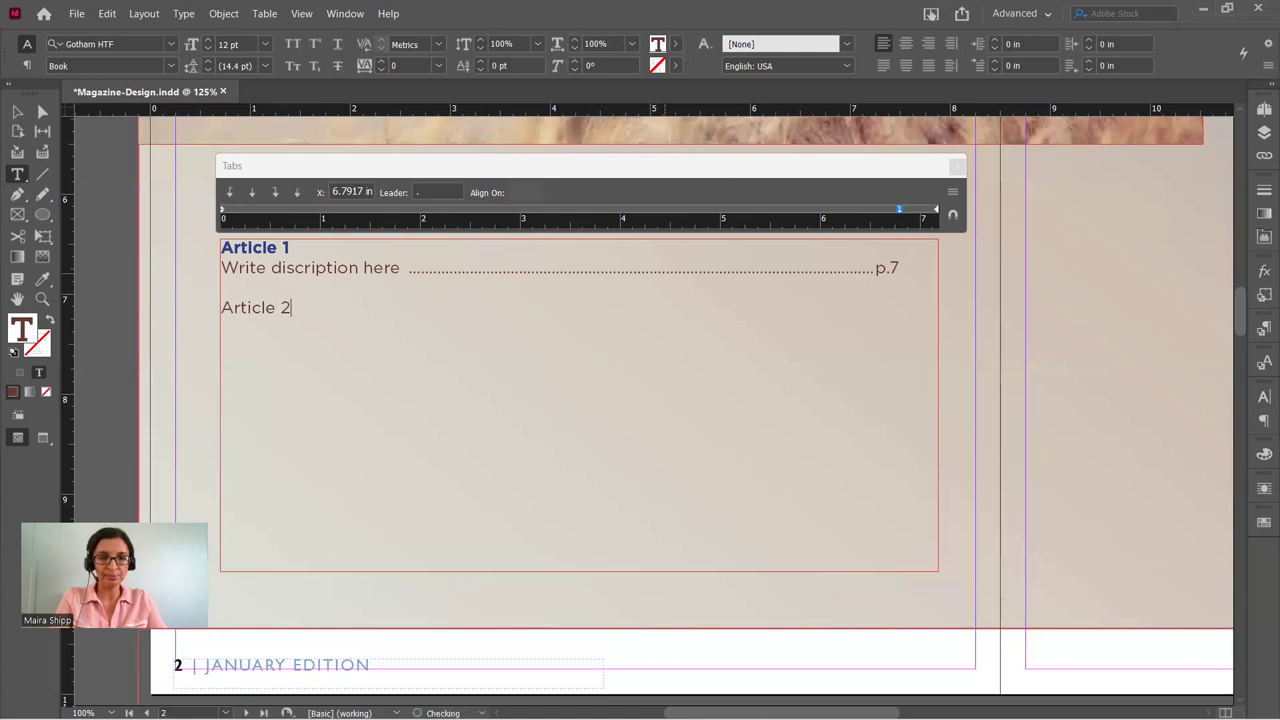
key(Return)
text(Des)
key(BackSpace)
key(BackSpace)
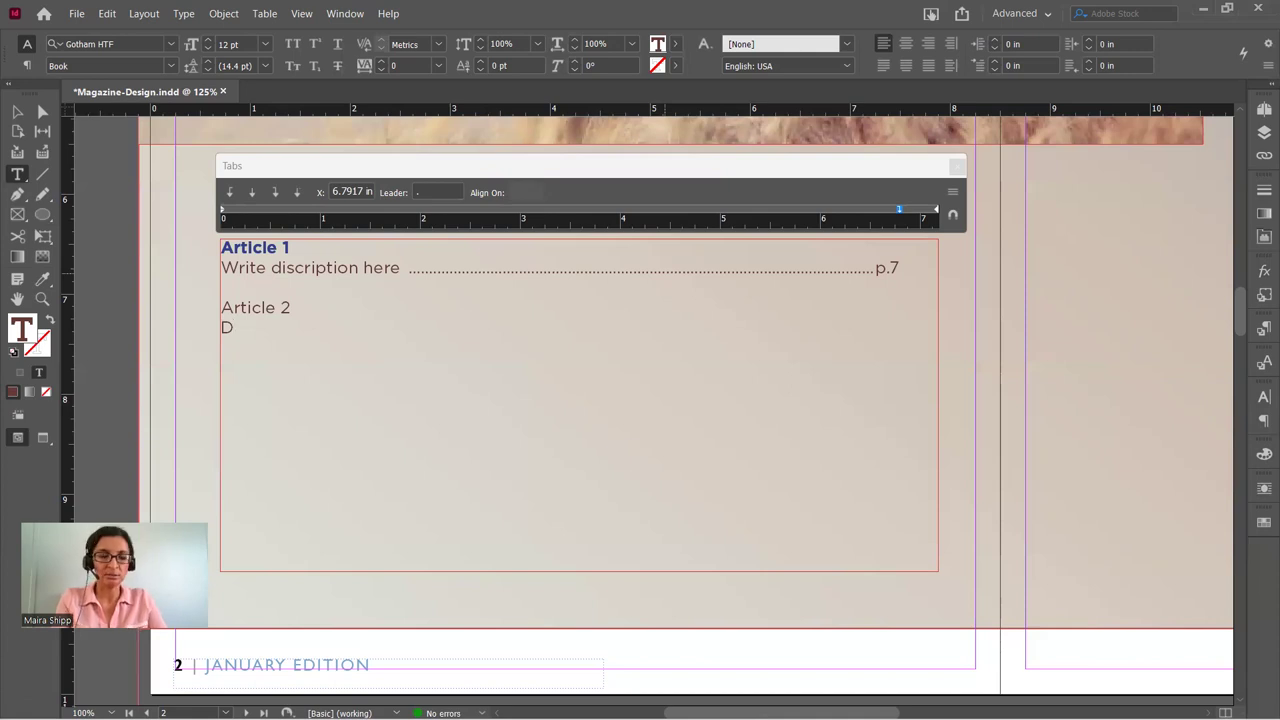
text(escription)
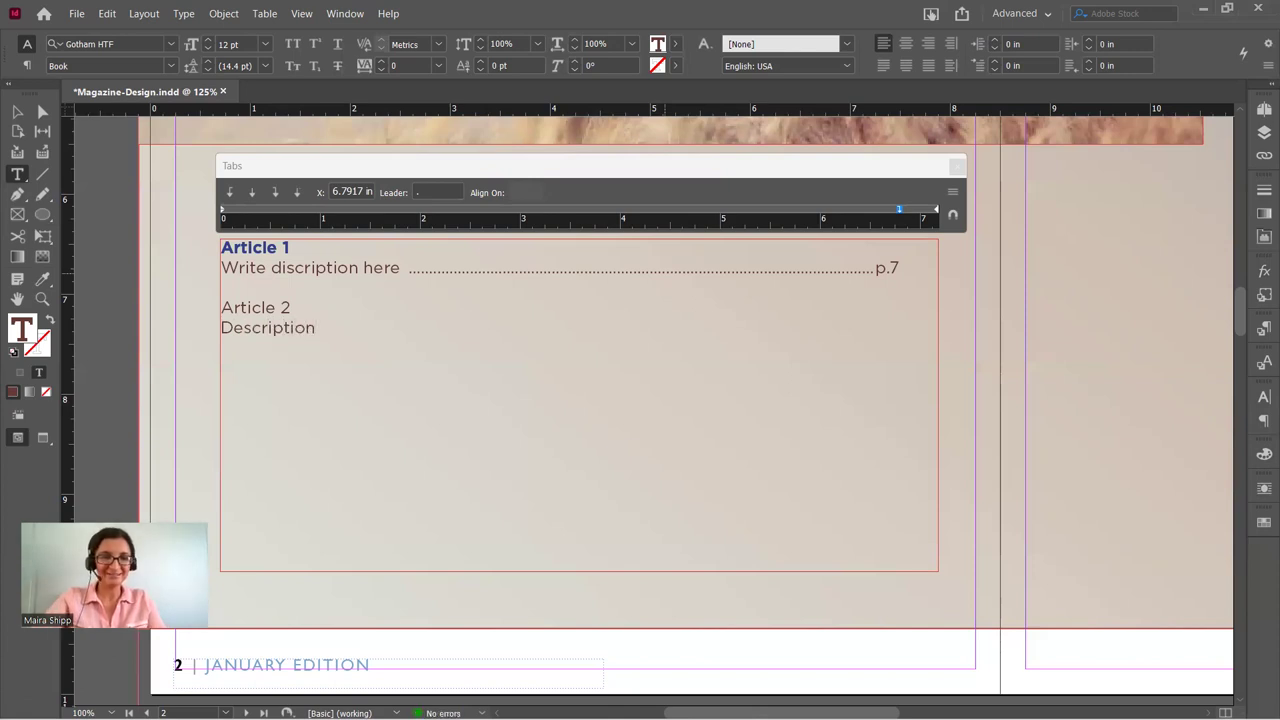
text( here)
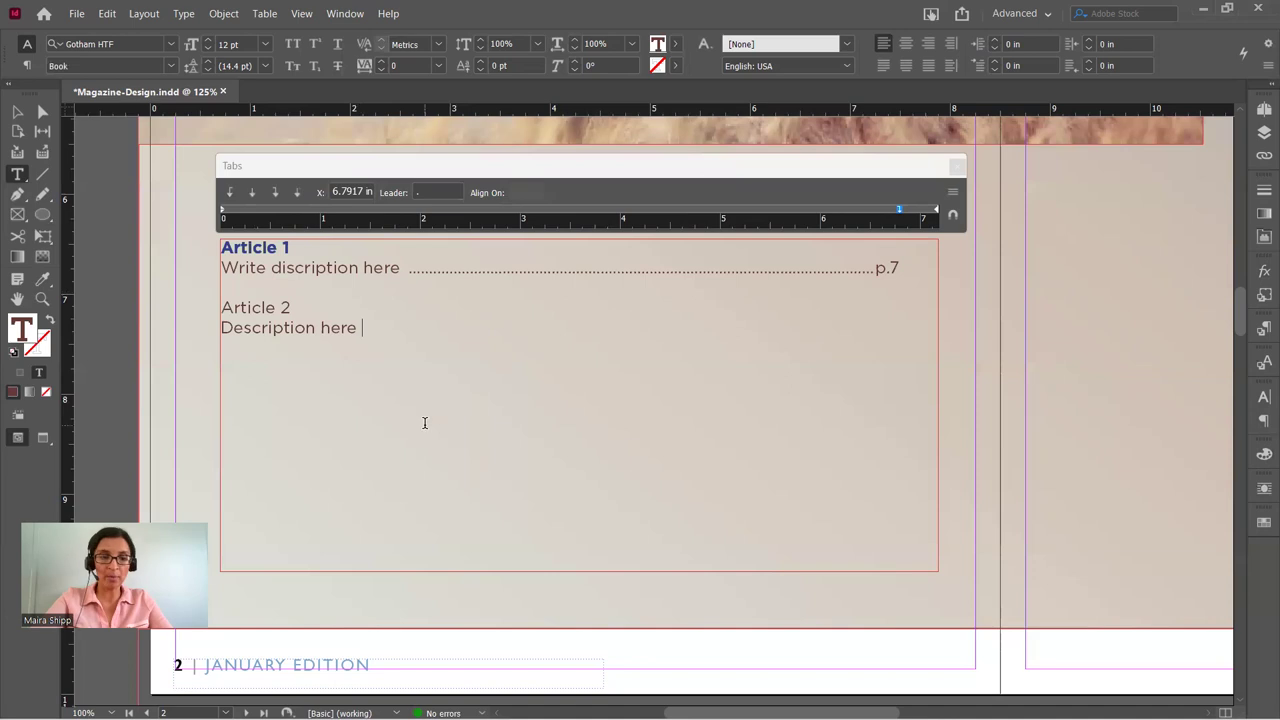
Add a tab with dotted leader after "Description here", enter "p.10" at its end, and close the tab settings.
key(Tab)
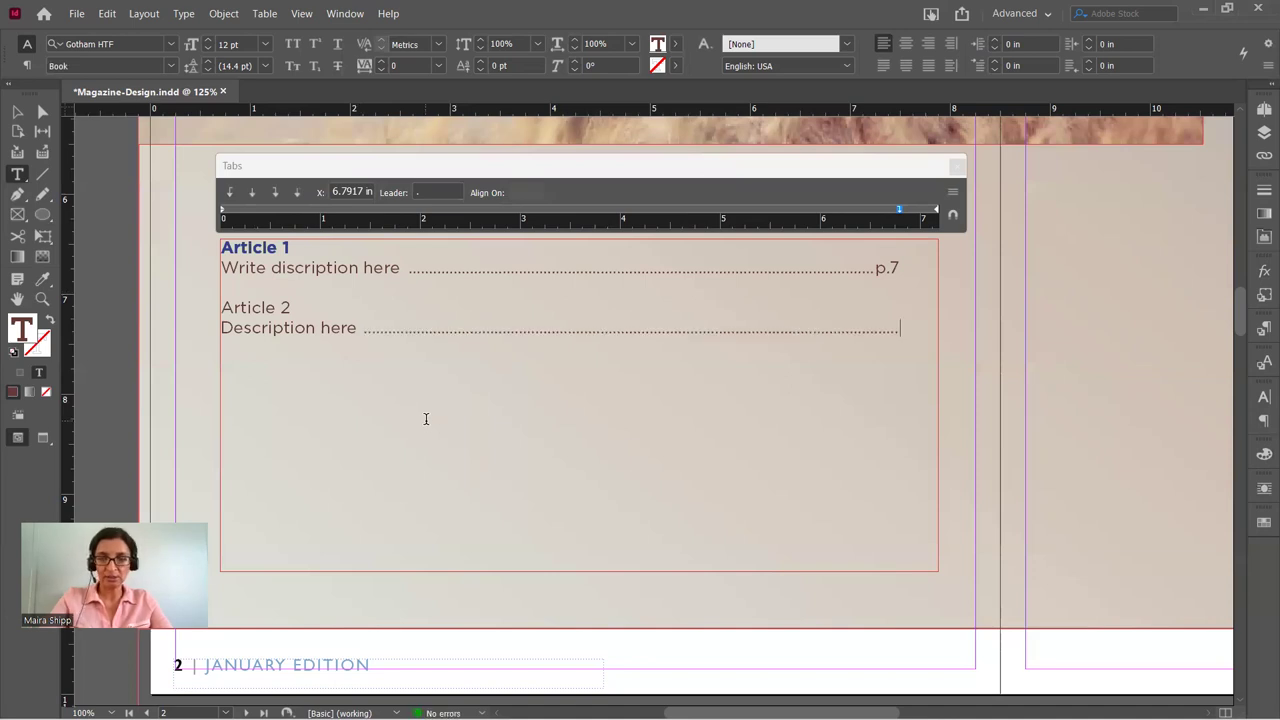
text(p)
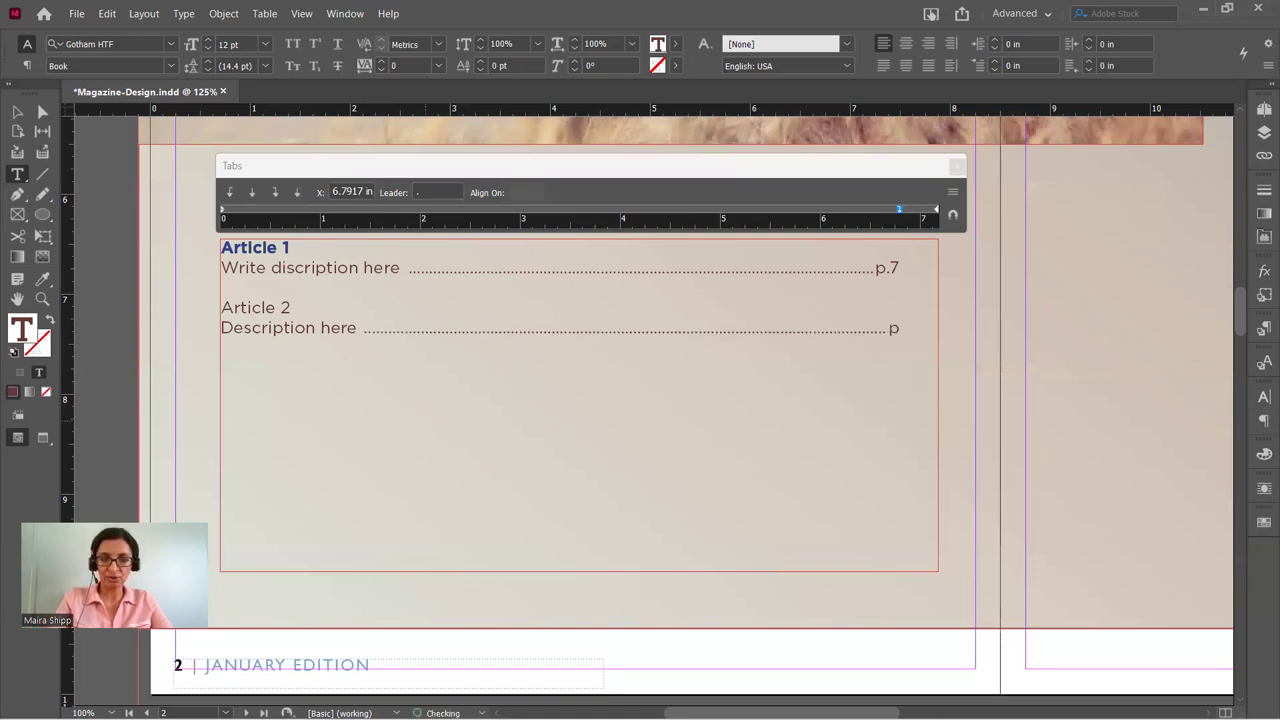
text(.10)
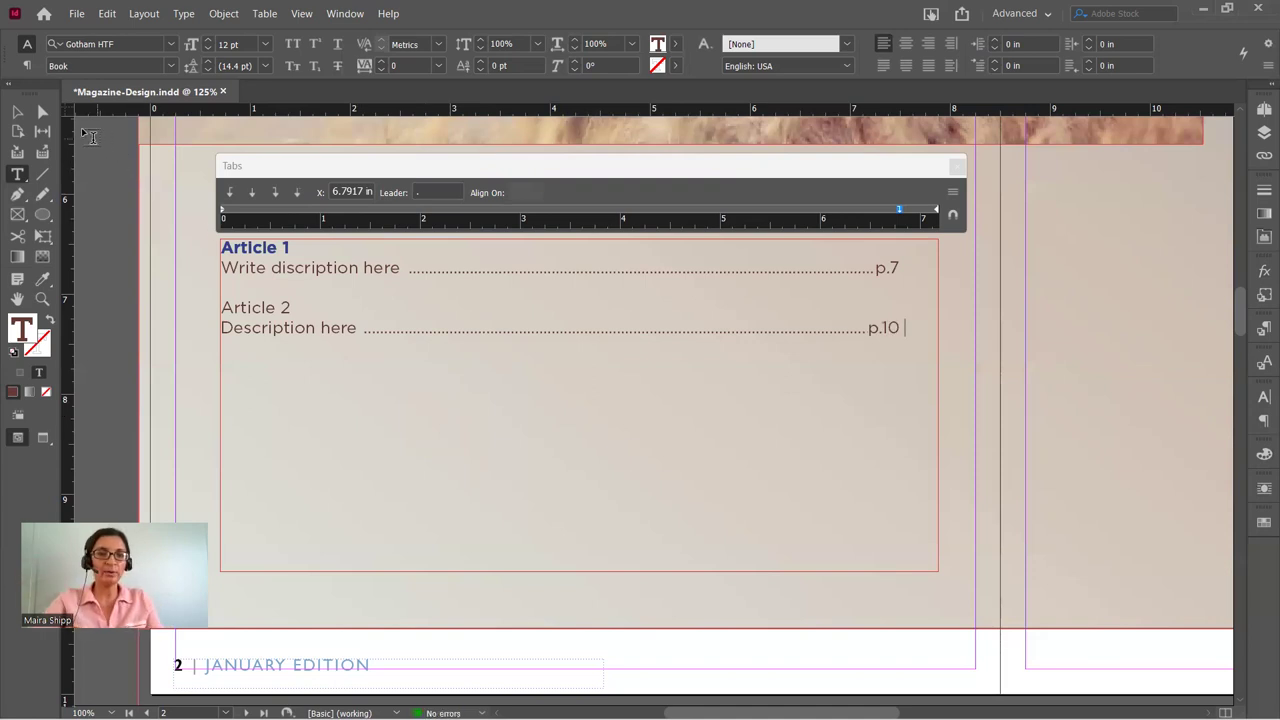
click(18, 112)
click(115, 214)
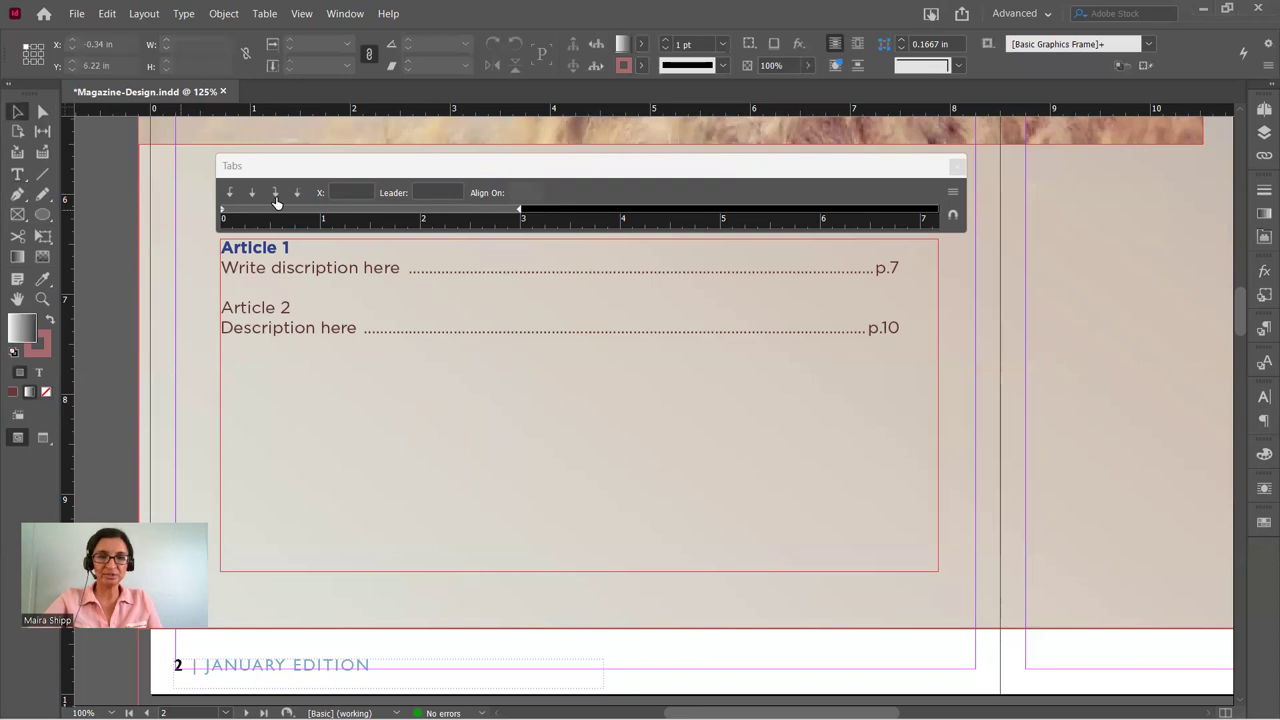
click(957, 166)
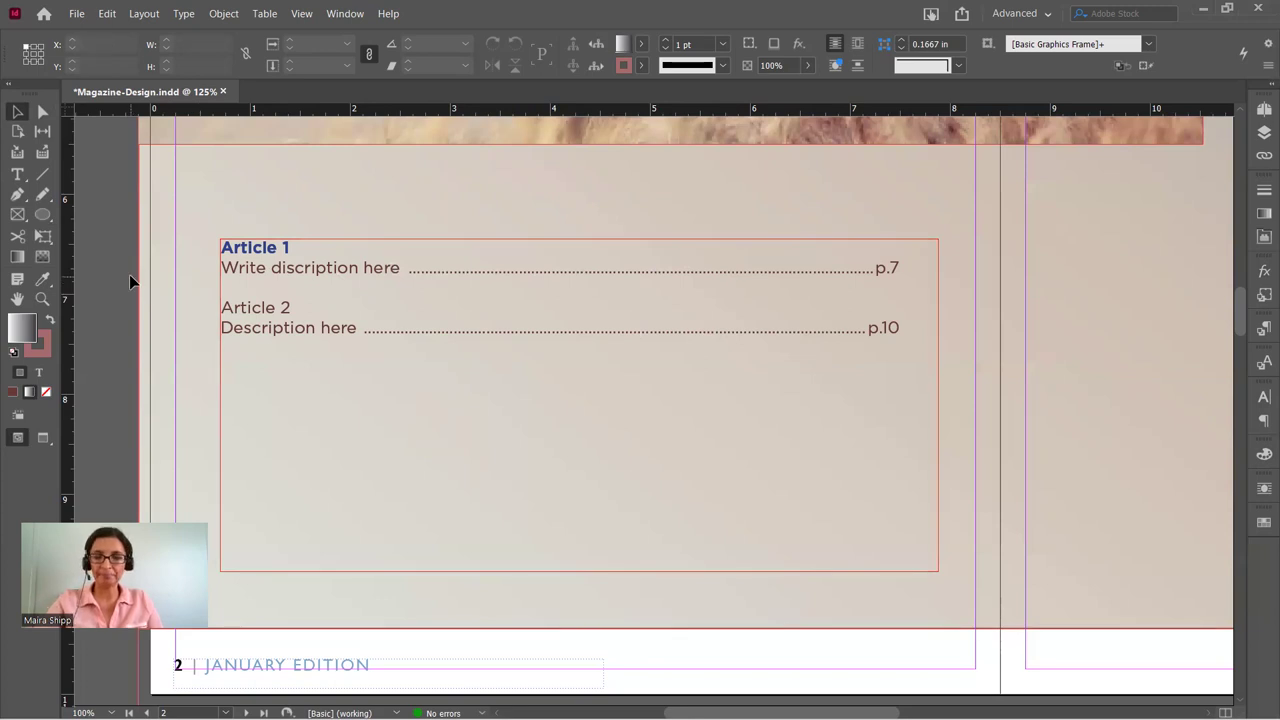
Examine how the left edge of the article listing lines up with the "Table of Contents" title.
key(ctrl+minus)
key(ctrl+minus)
key(ctrl+minus)
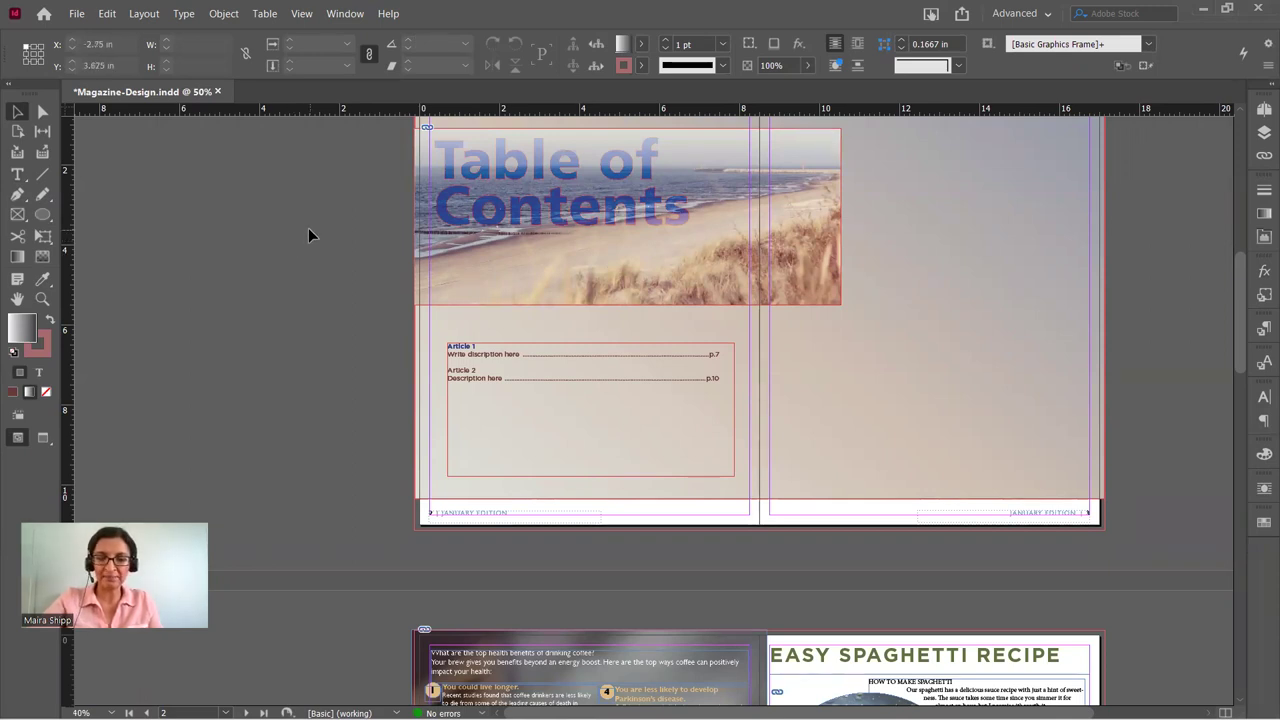
key(ctrl+equal)
scroll(310, 237, up, 3)
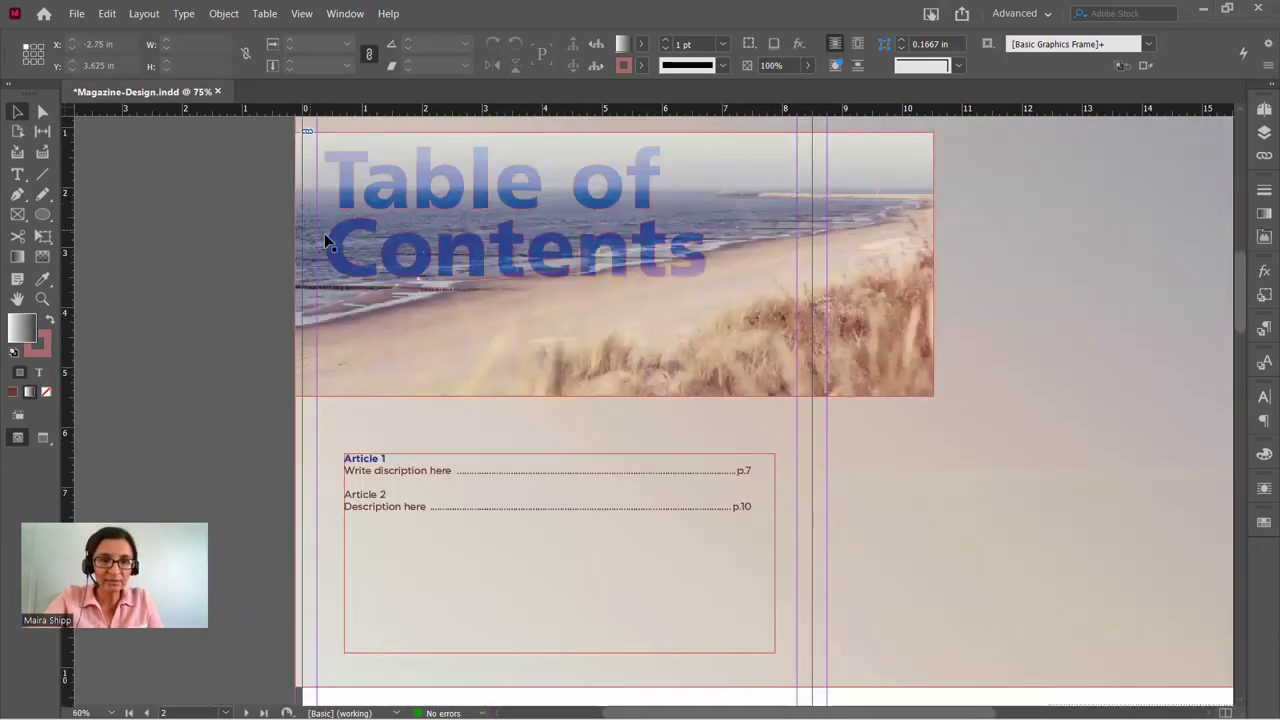
click(338, 262)
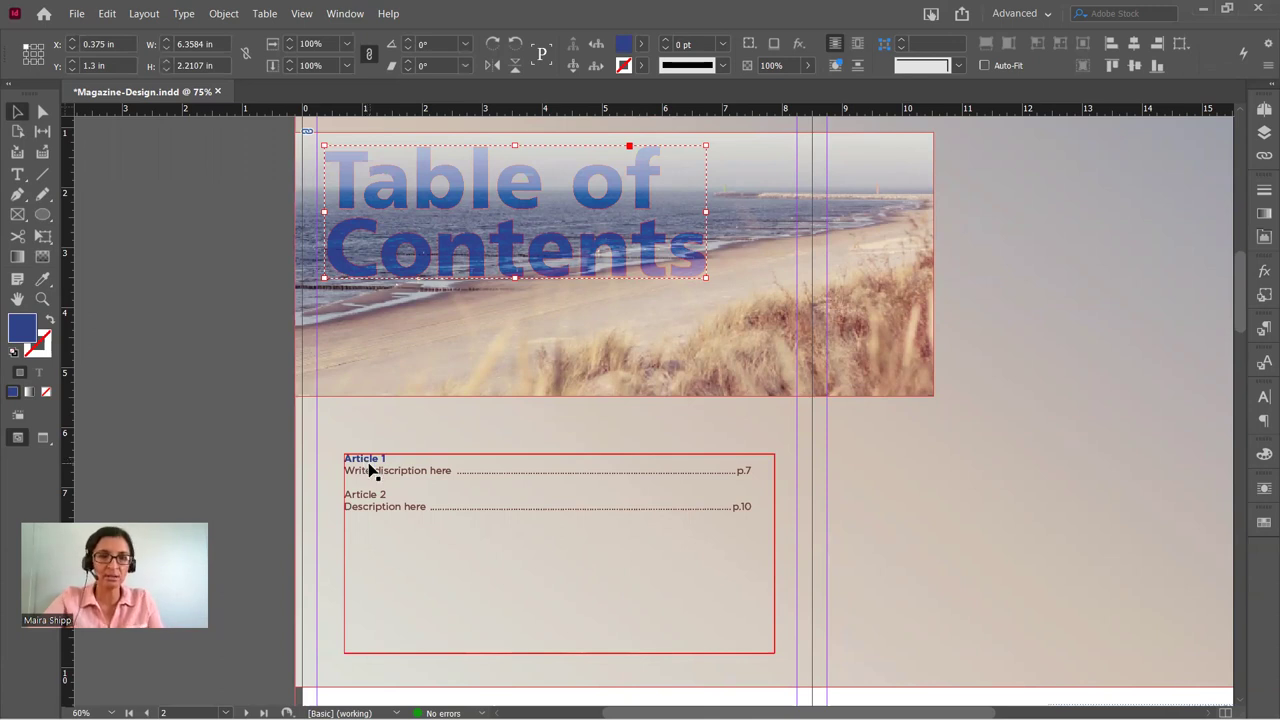
click(245, 422)
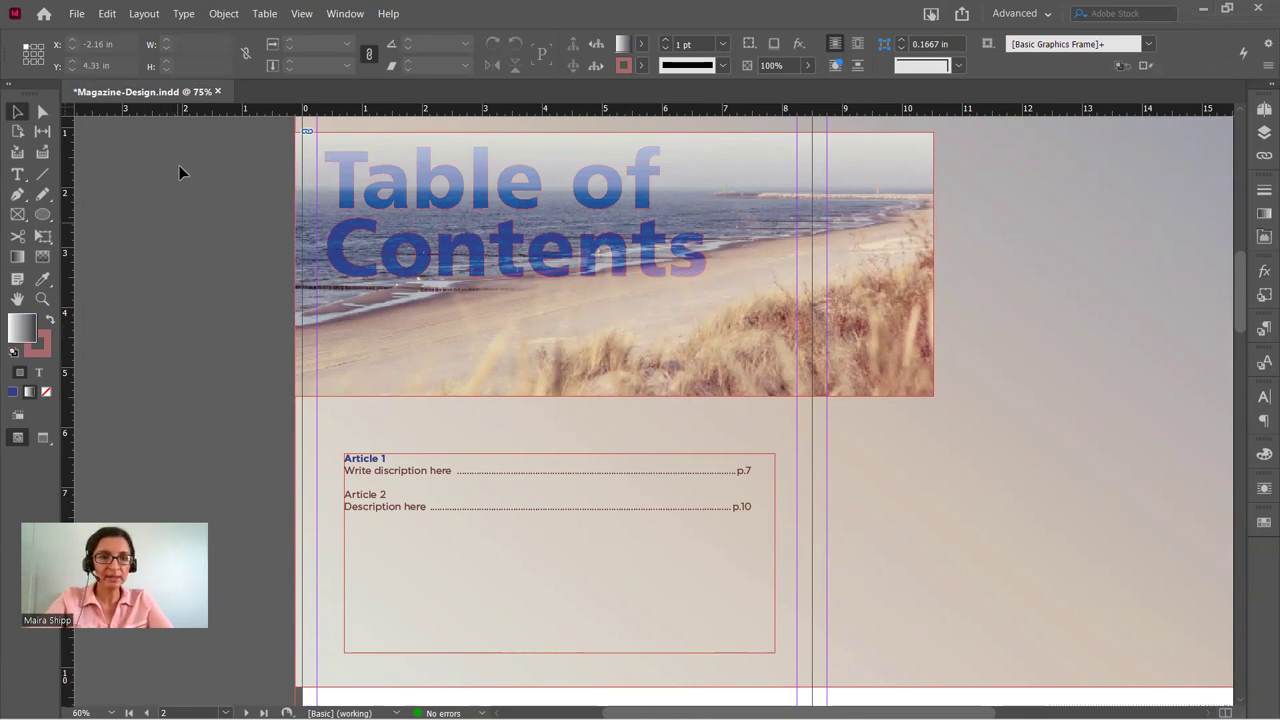
Switch the horizontal ruler units to picas and points, and set them back to inches.
right_click(149, 109)
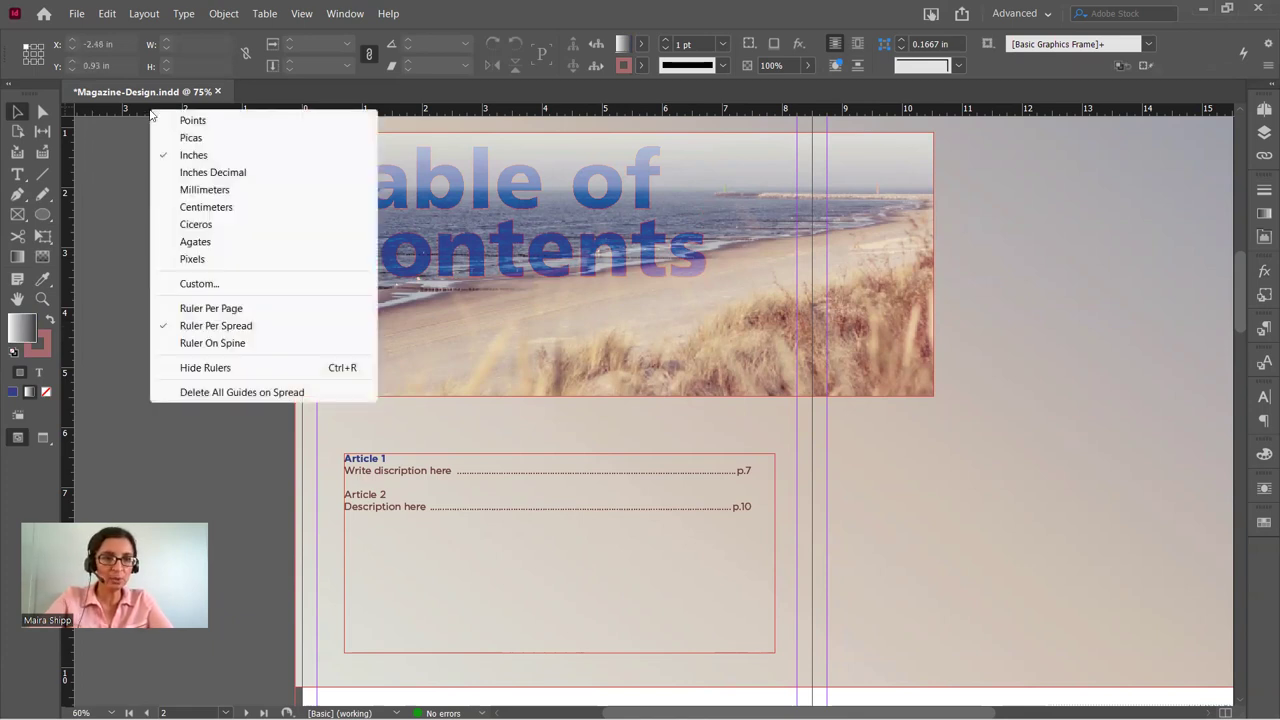
click(124, 136)
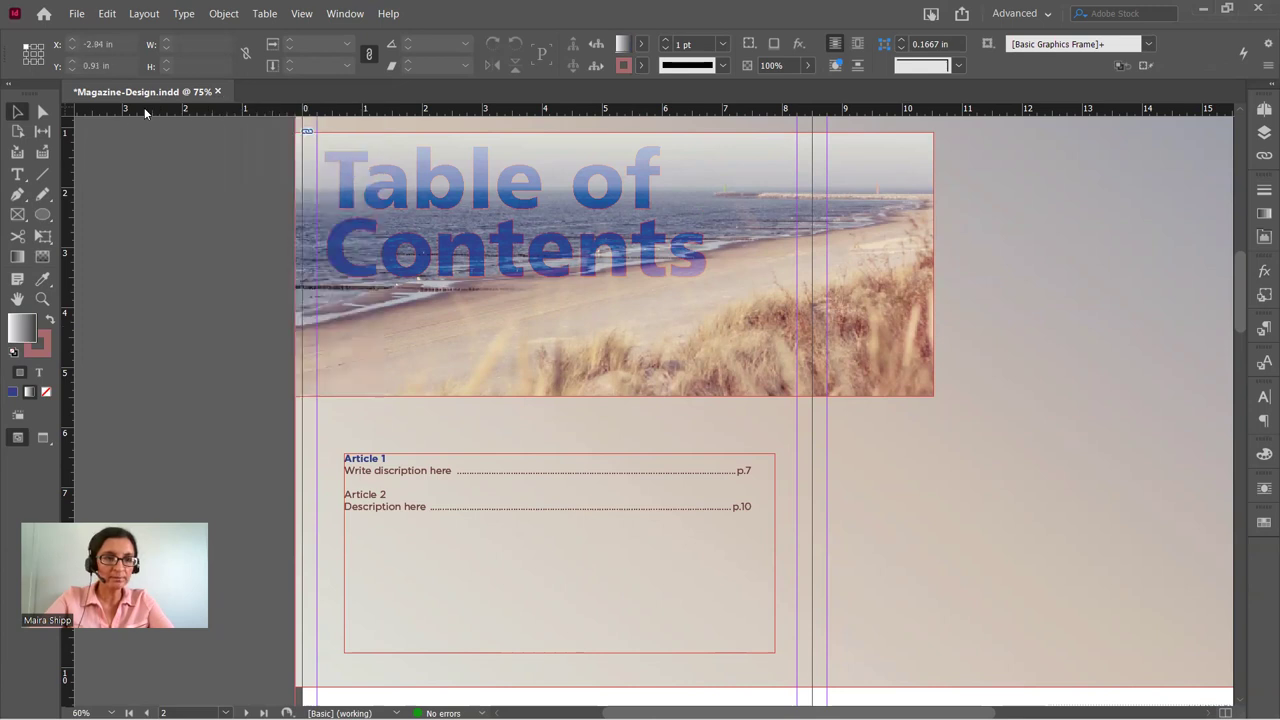
right_click(144, 112)
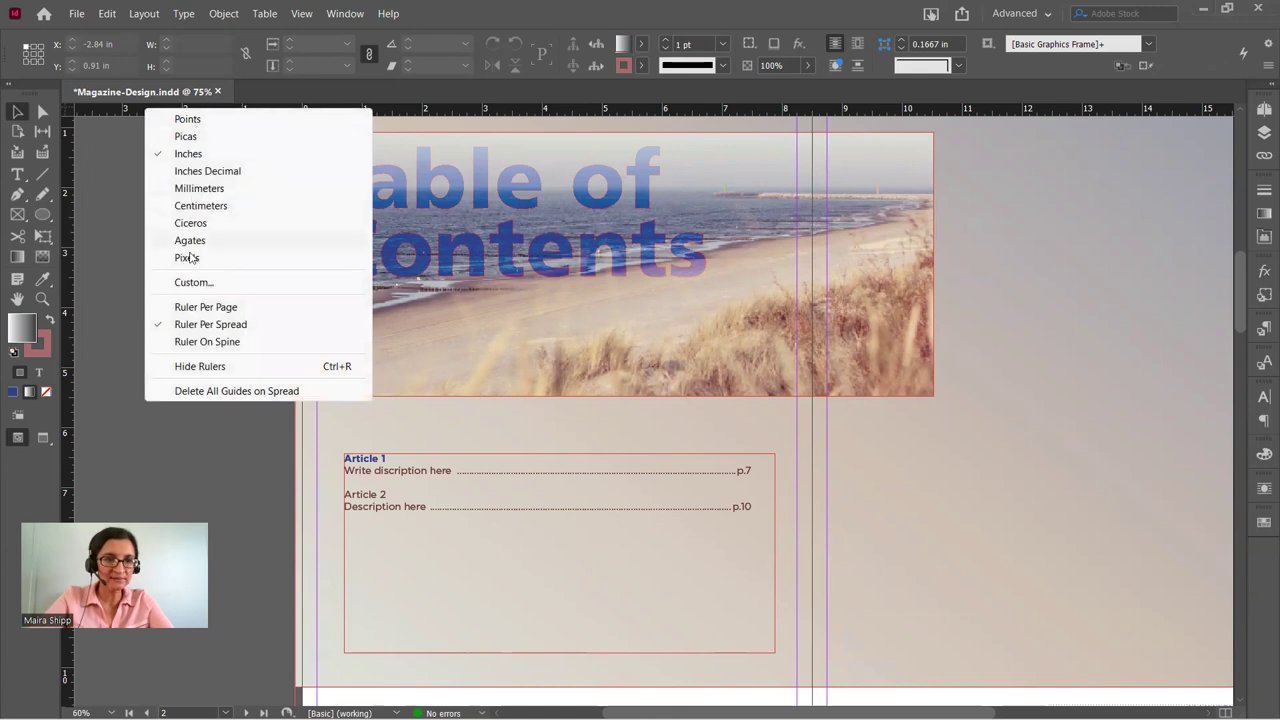
click(193, 139)
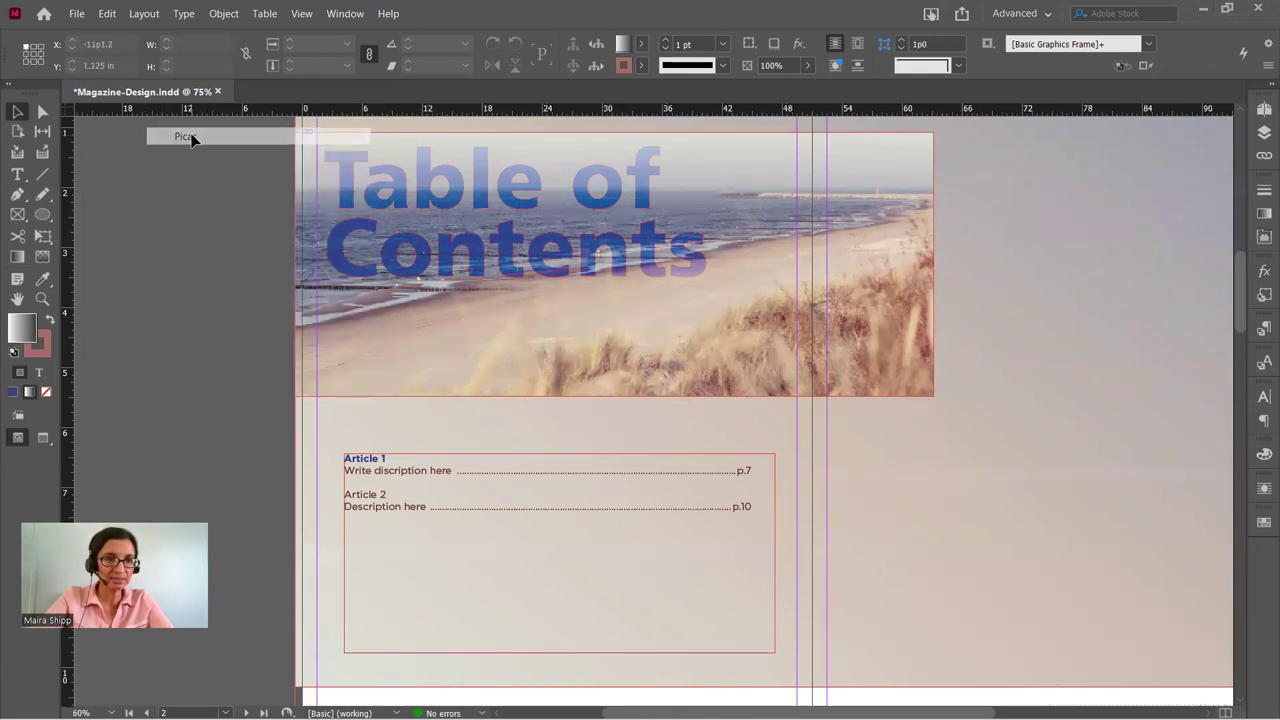
right_click(161, 108)
click(194, 118)
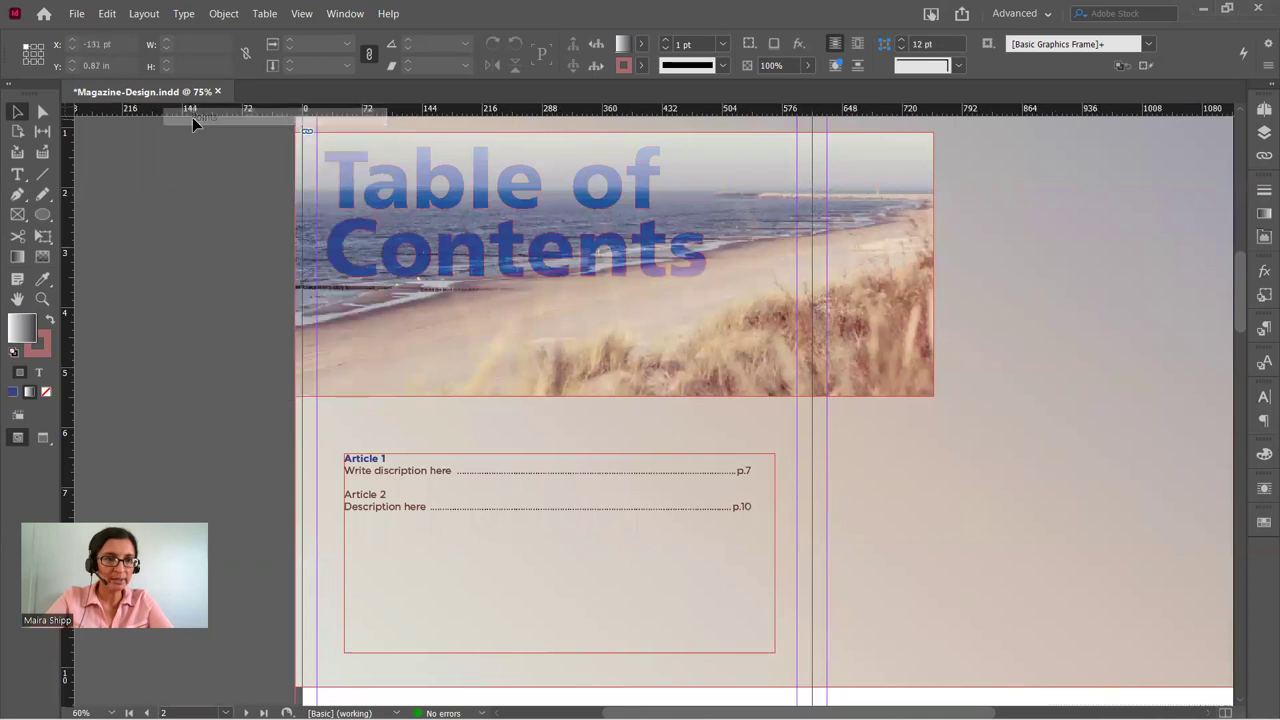
right_click(140, 108)
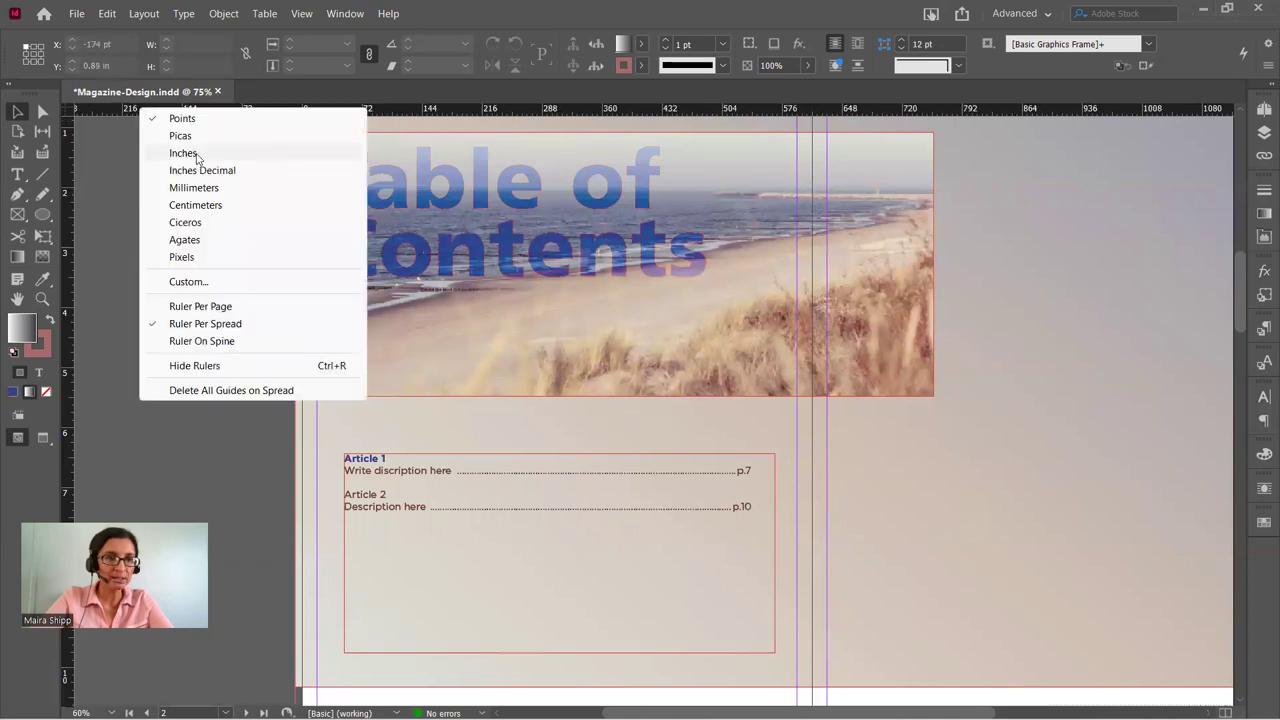
click(197, 153)
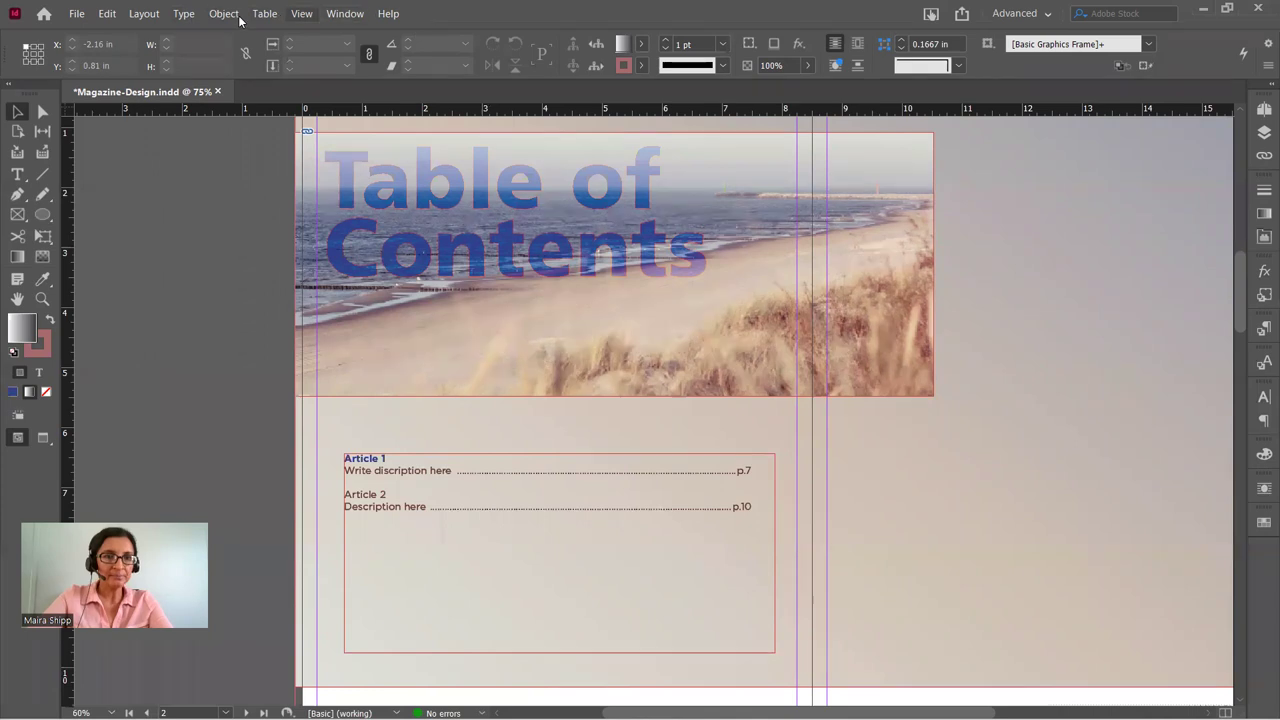
Hide the document rulers and show them again.
click(142, 16)
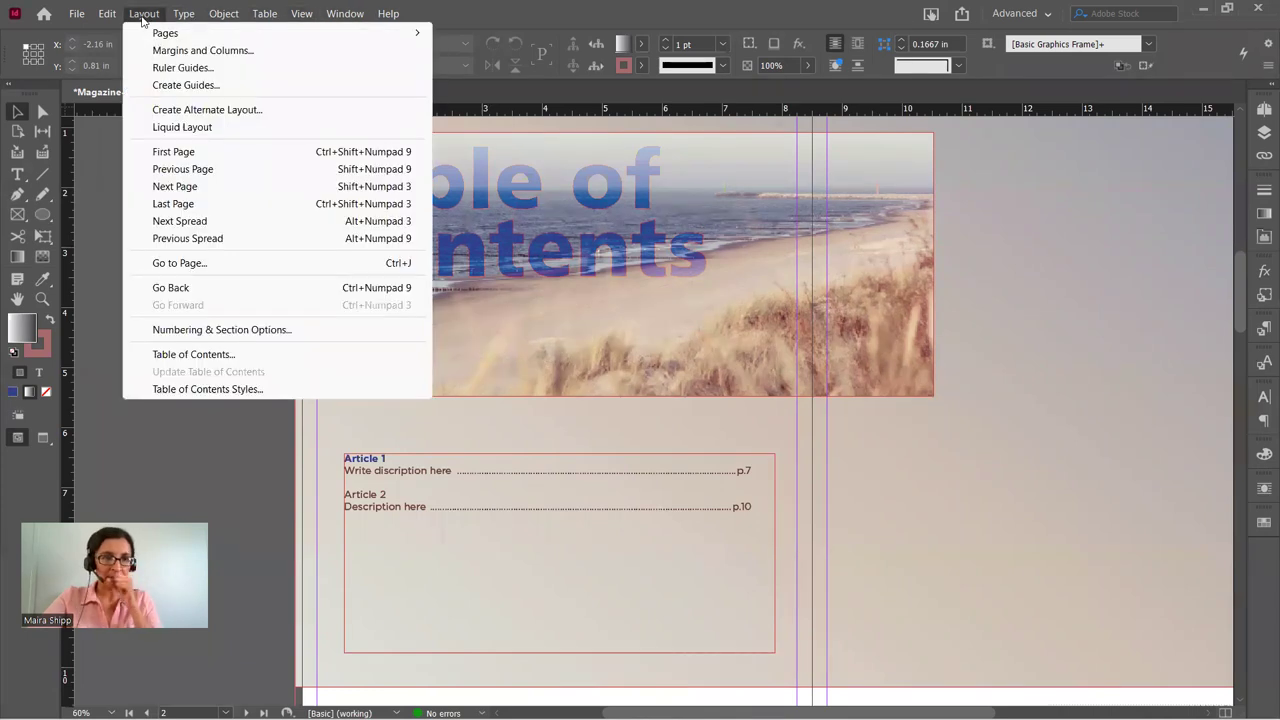
mouse_move(195, 25)
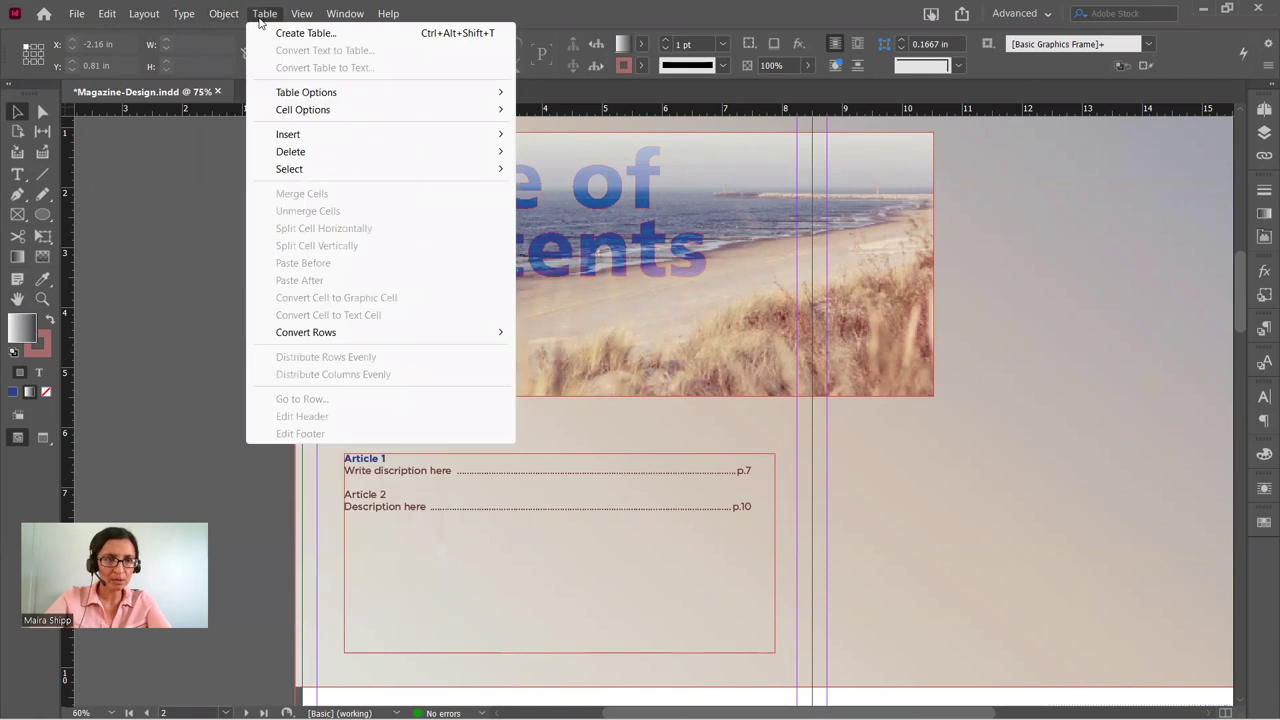
click(274, 17)
click(301, 14)
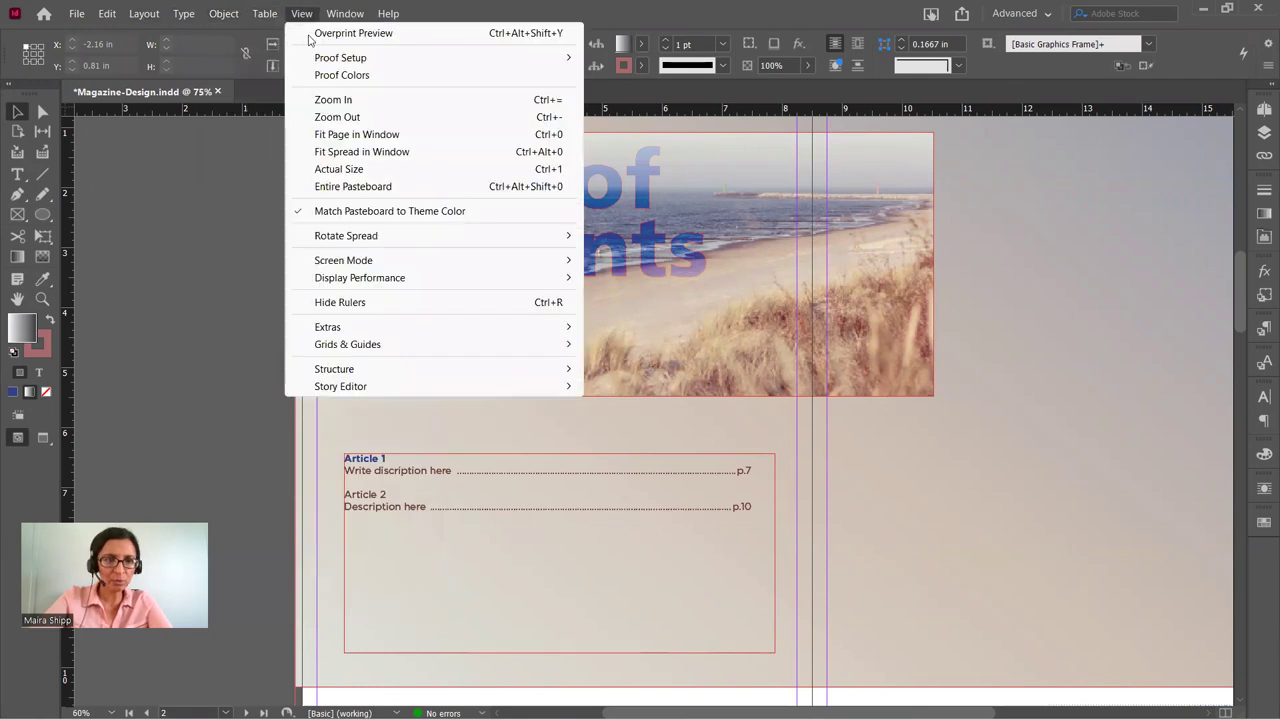
click(348, 305)
click(301, 13)
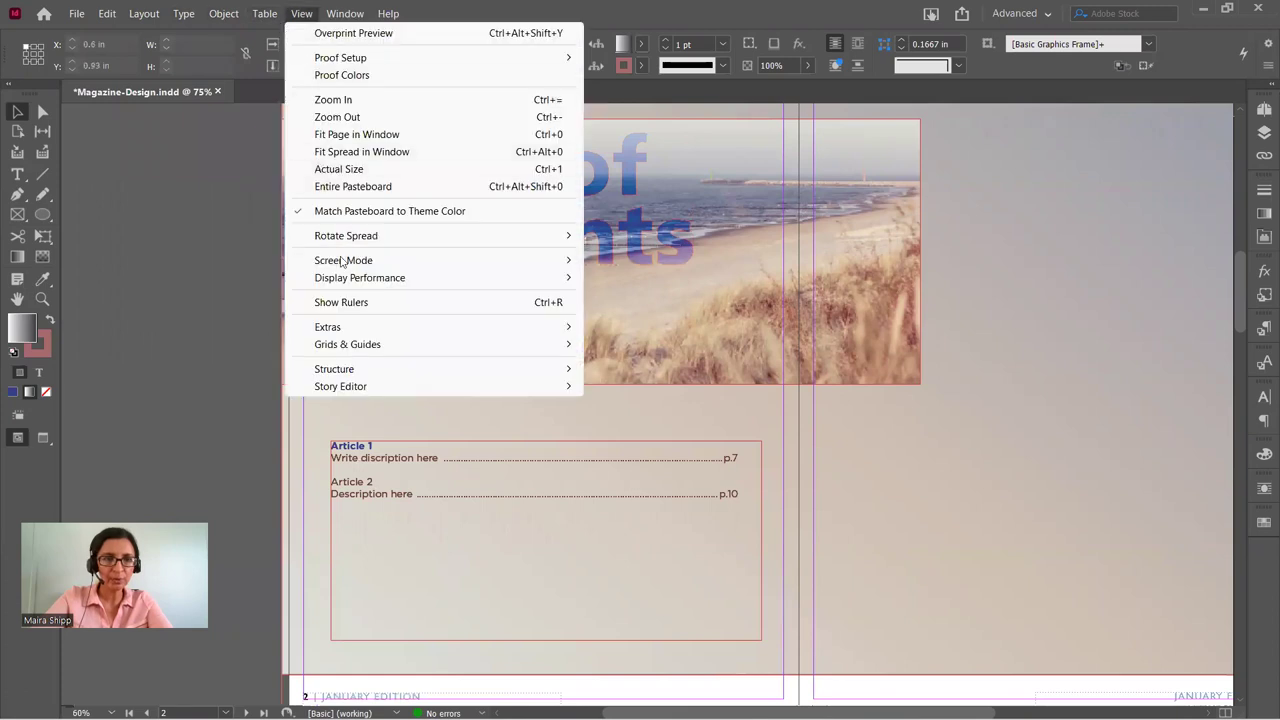
click(348, 300)
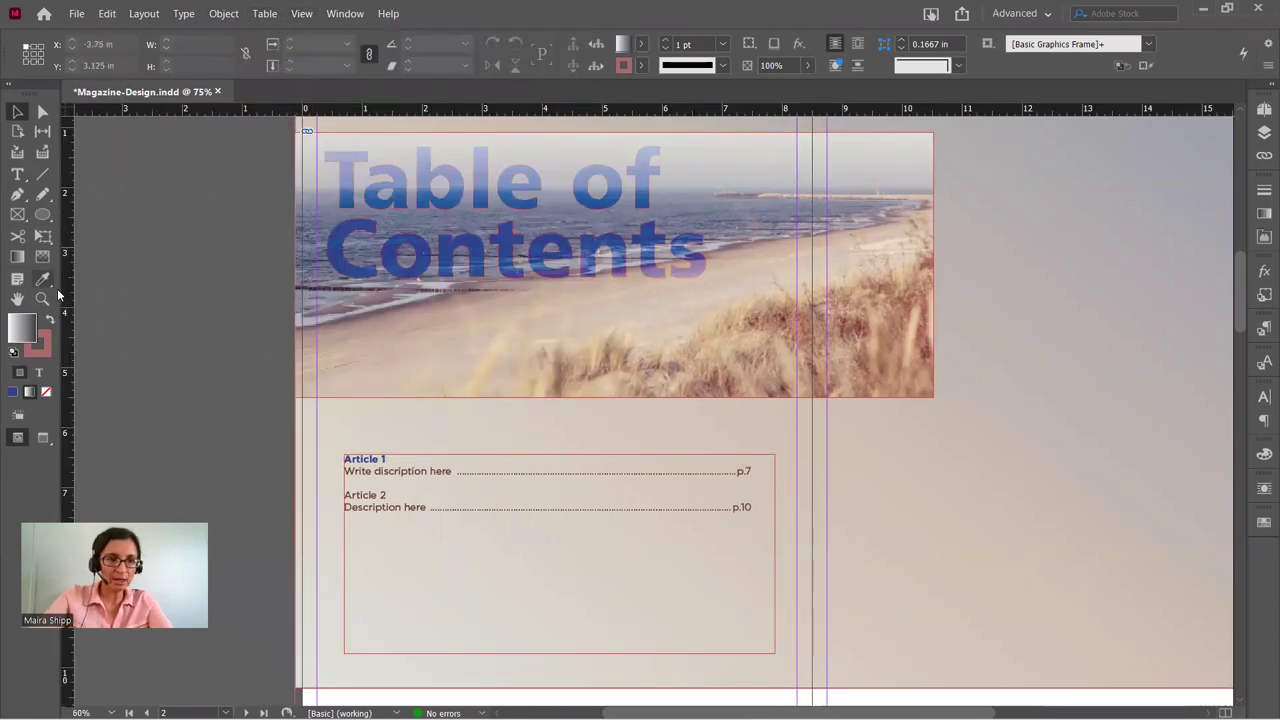
Place a vertical guide at the title's left edge and nudge the article text frame left to it, at X 0.4361 in.
drag(68, 300, 328, 307)
click(392, 466)
key(Left)
key(Left)
key(Left)
key(Left)
key(Left)
key(Left)
key(Left)
key(Left)
key(Left)
key(Left)
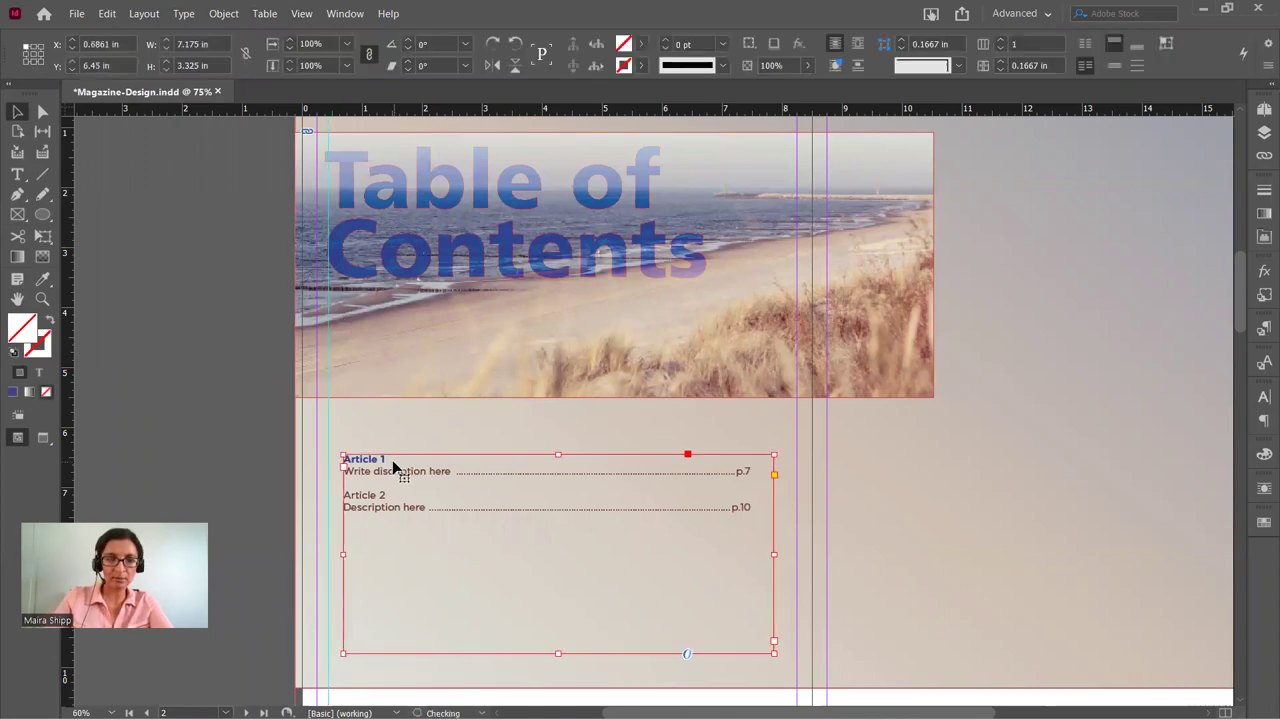
key(Left)
key(Left)
key(Left)
key(Left)
key(Left)
key(Left)
key(Left)
key(Left)
key(Left)
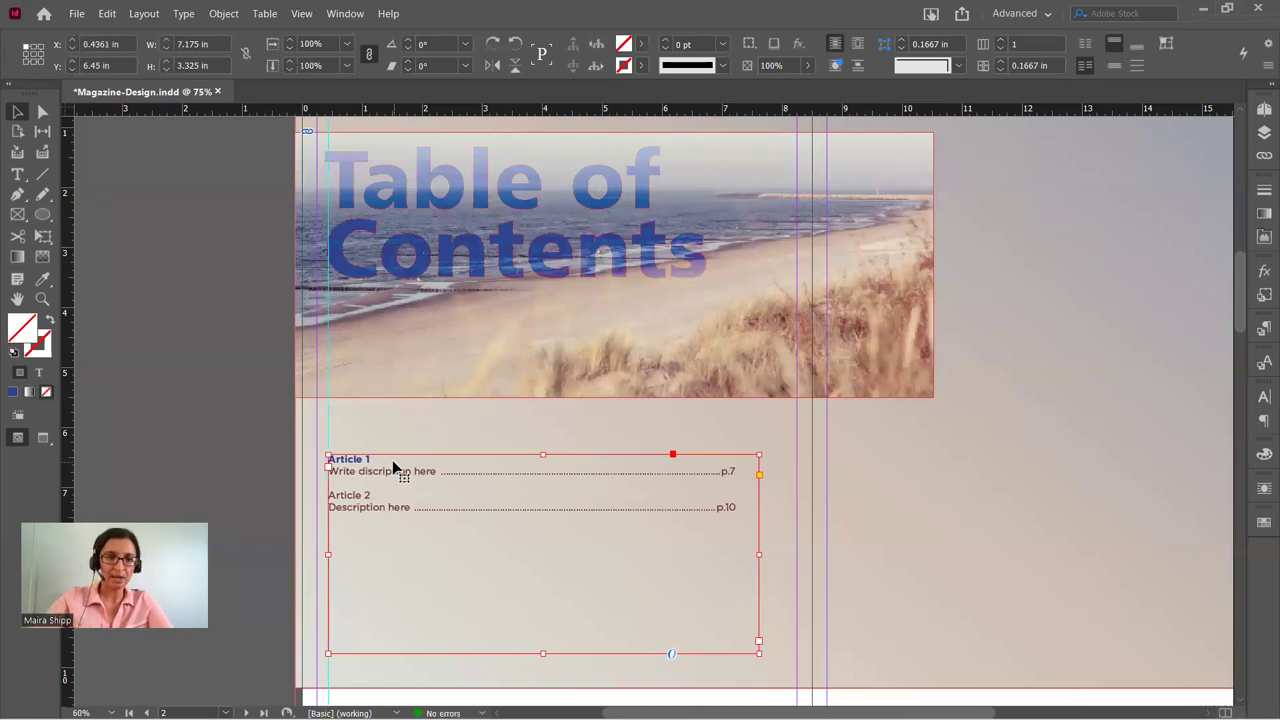
click(233, 386)
Try a horizontal ruler guide at Y 5.65 in, just below the beach photo, and undo it.
drag(283, 113, 305, 406)
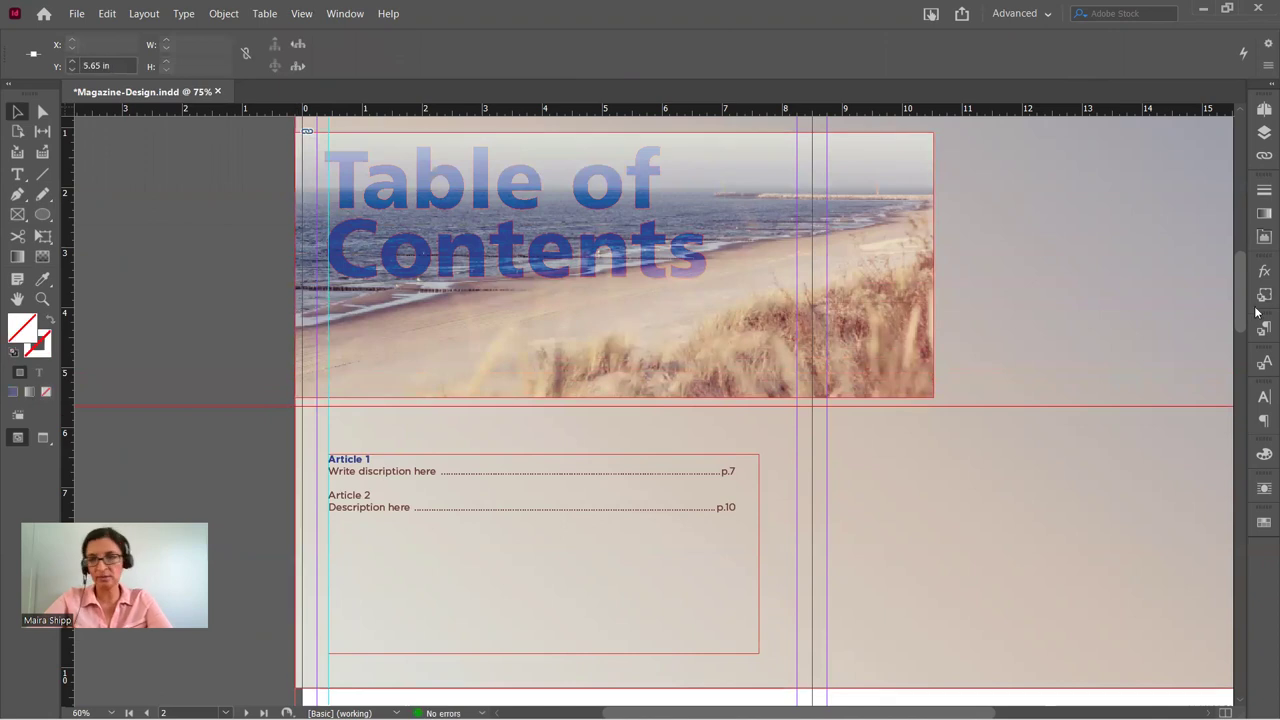
click(236, 353)
key(ctrl+z)
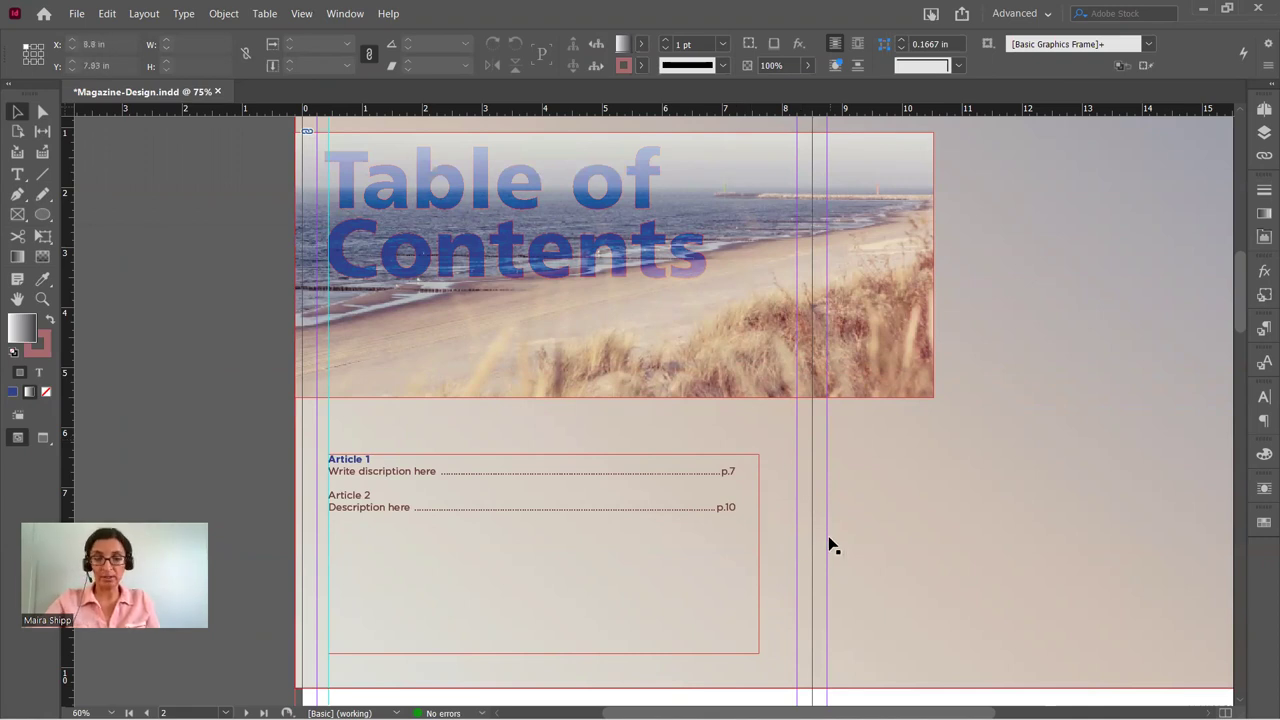
Draw a rectangular image frame about 4.225 by 2.98 in on the upper part of the right-hand page.
key(ctrl+minus)
drag(840, 511, 614, 494)
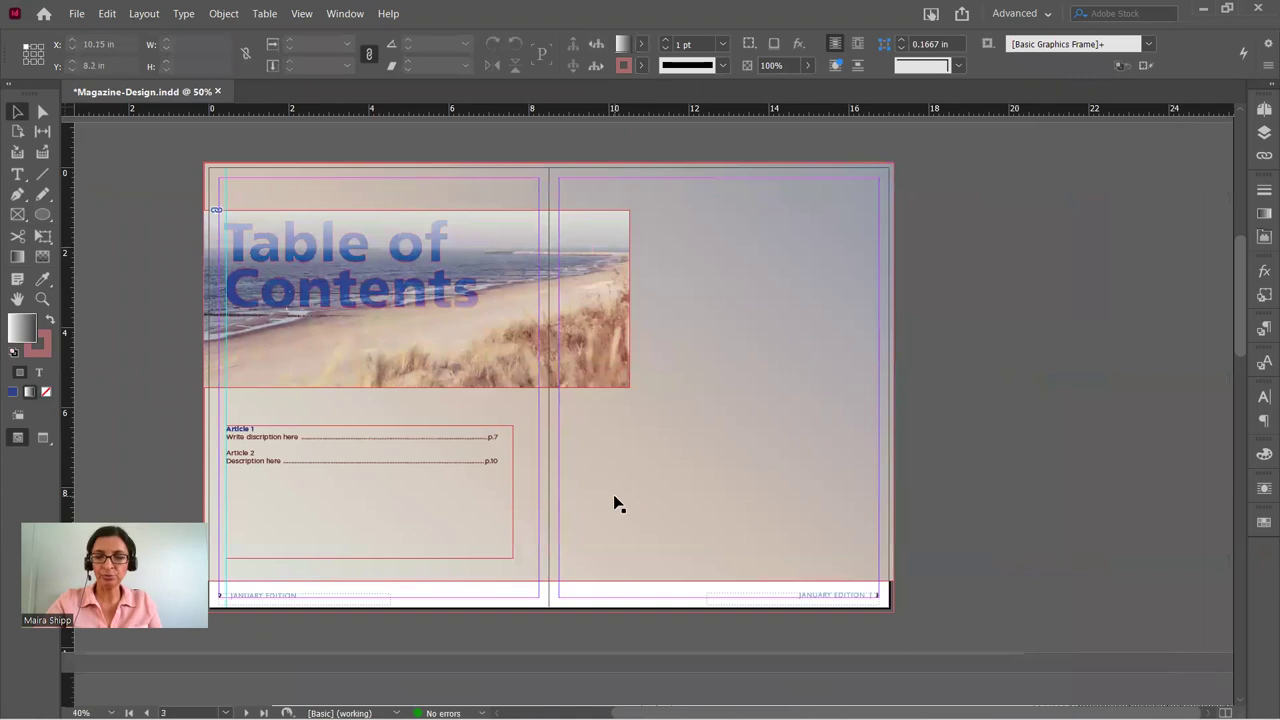
key(ctrl+equal)
scroll(630, 450, up, 2)
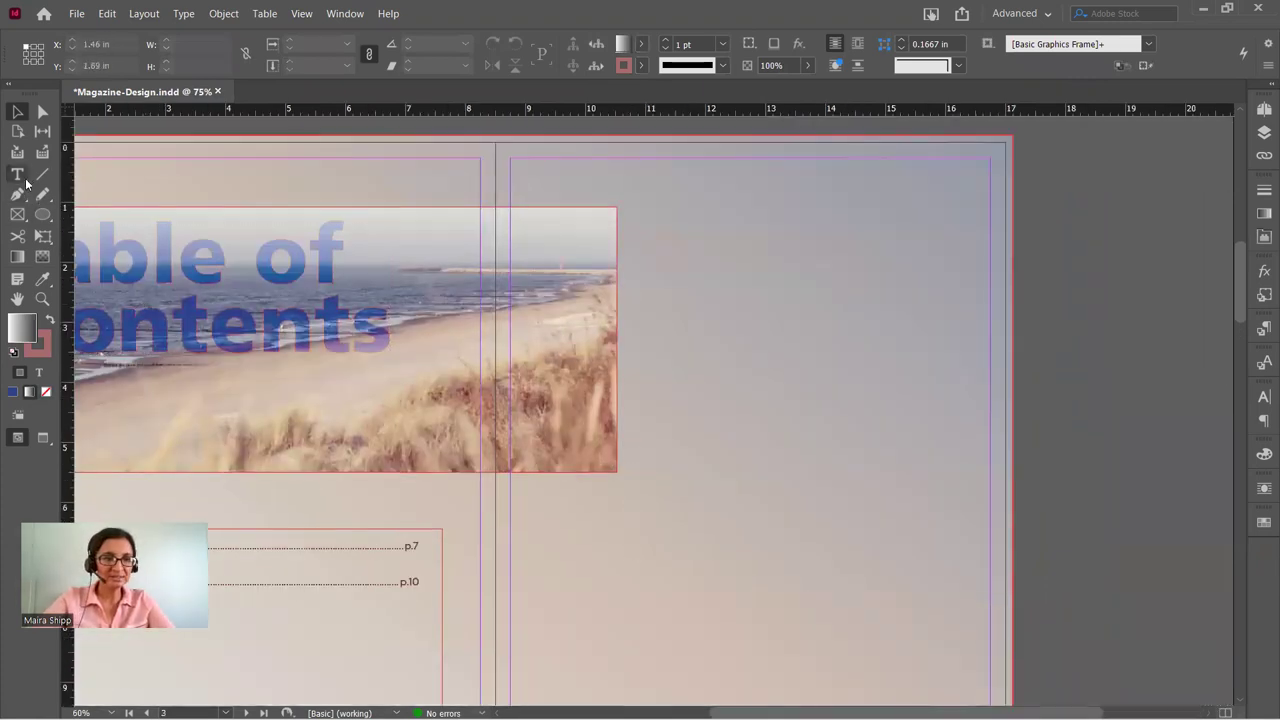
click(19, 214)
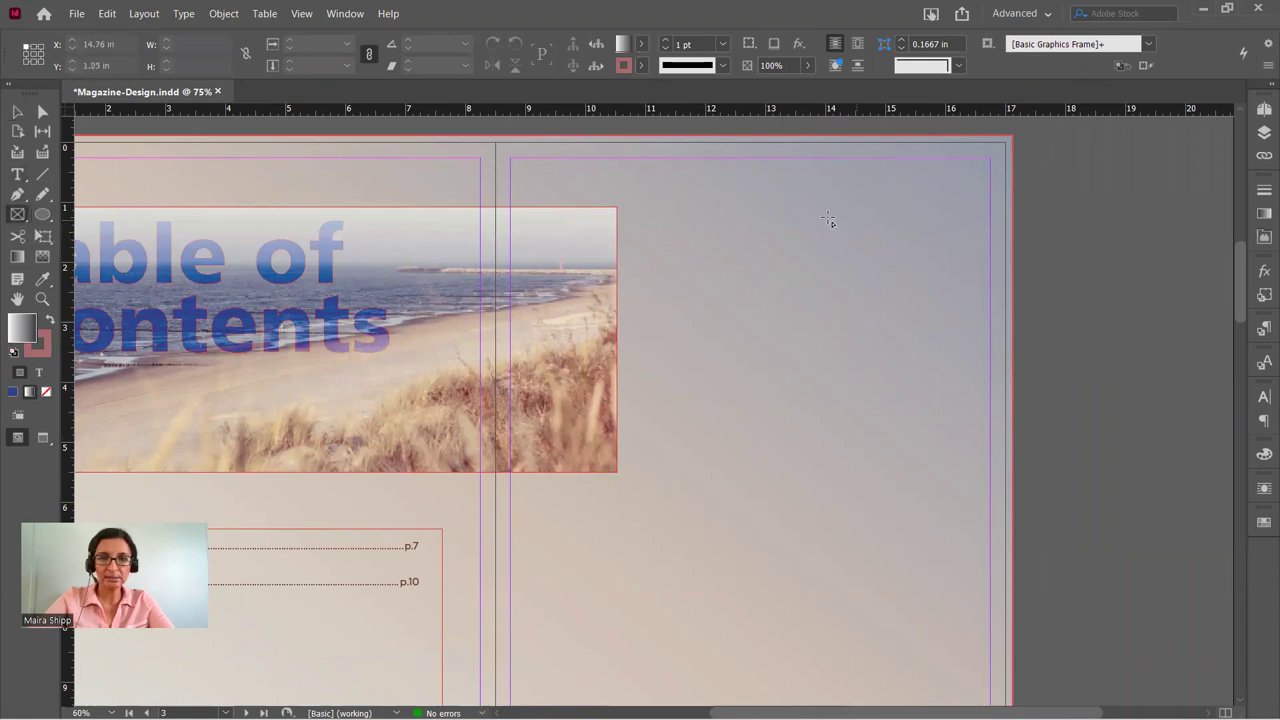
drag(705, 216, 951, 392)
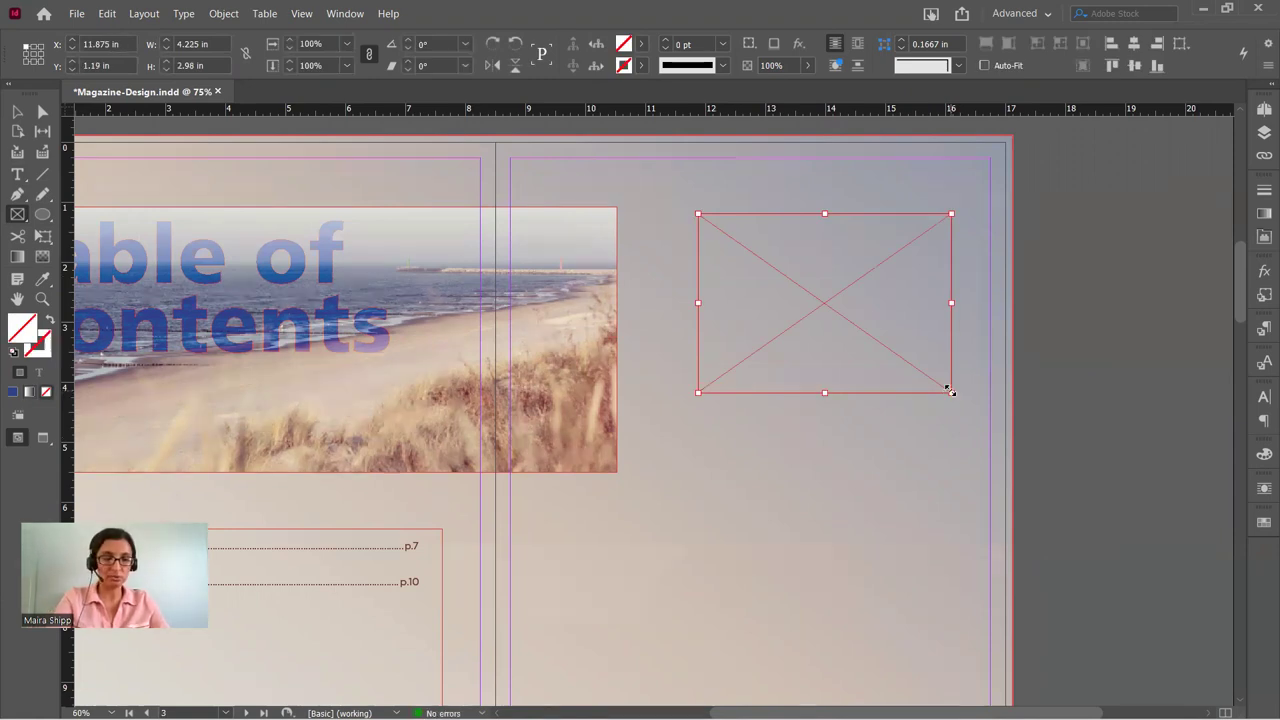
Place the image pexels-photo-3772712 into the empty frame on the right-hand page.
key(ctrl+d)
click(785, 390)
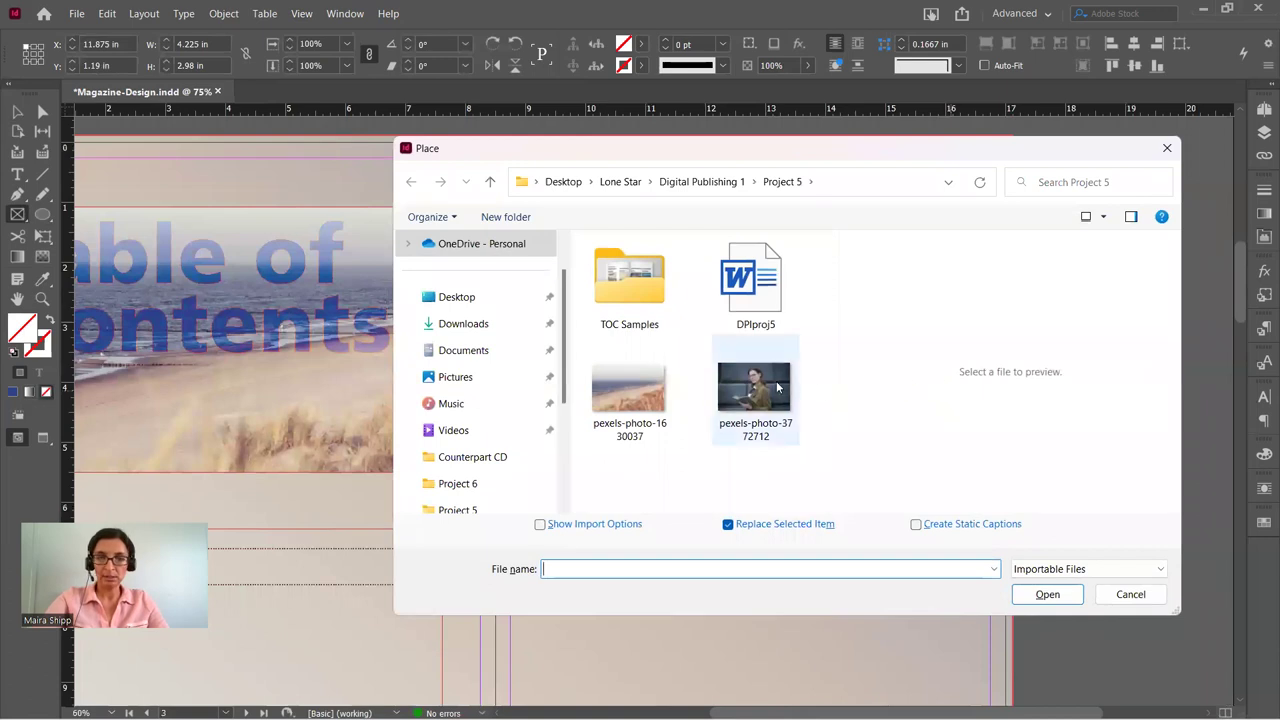
click(1048, 594)
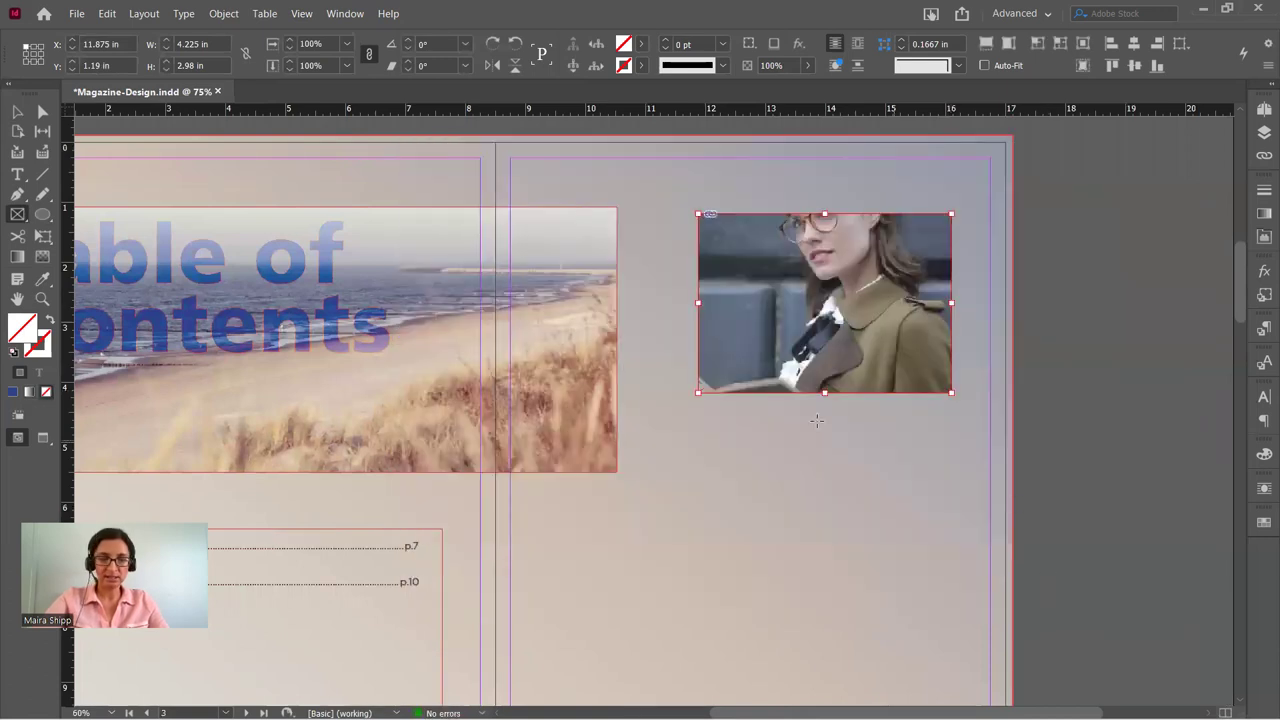
Scale down and reposition the photo inside its frame to show the woman with her book, and move the frame to X 11.75, Y 1.075 in.
click(42, 112)
click(749, 271)
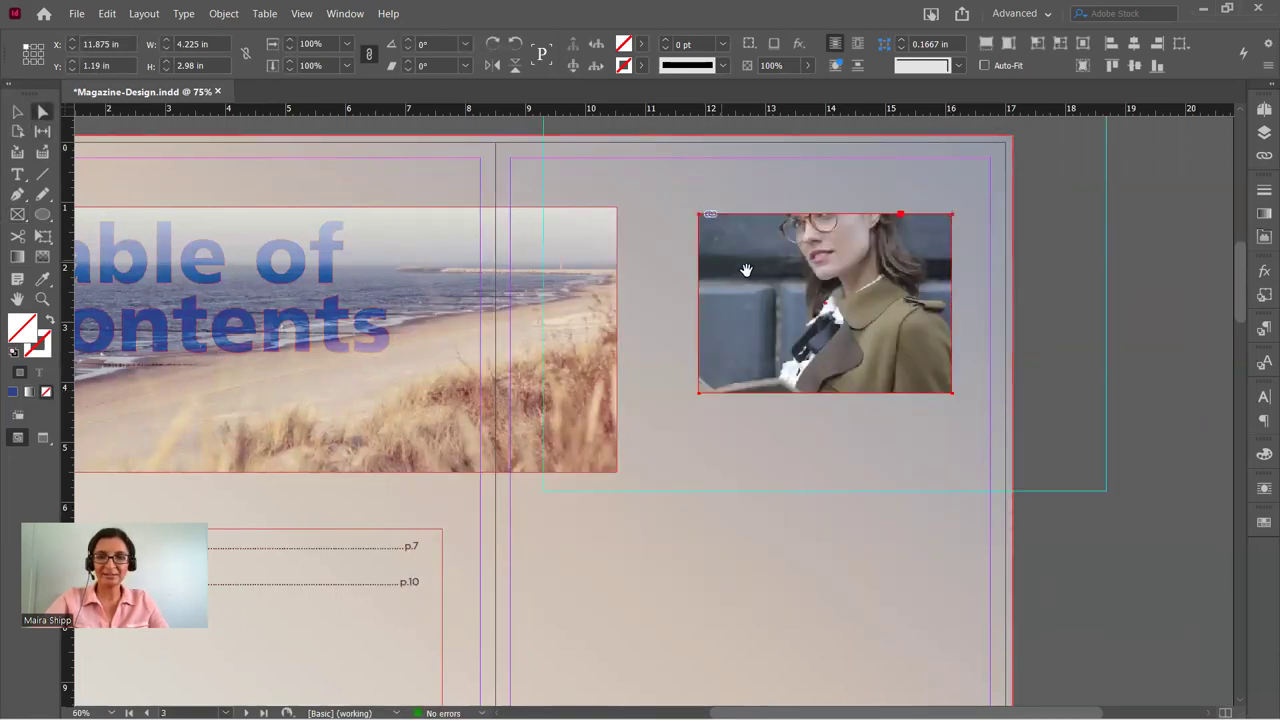
scroll(749, 271, up, 1)
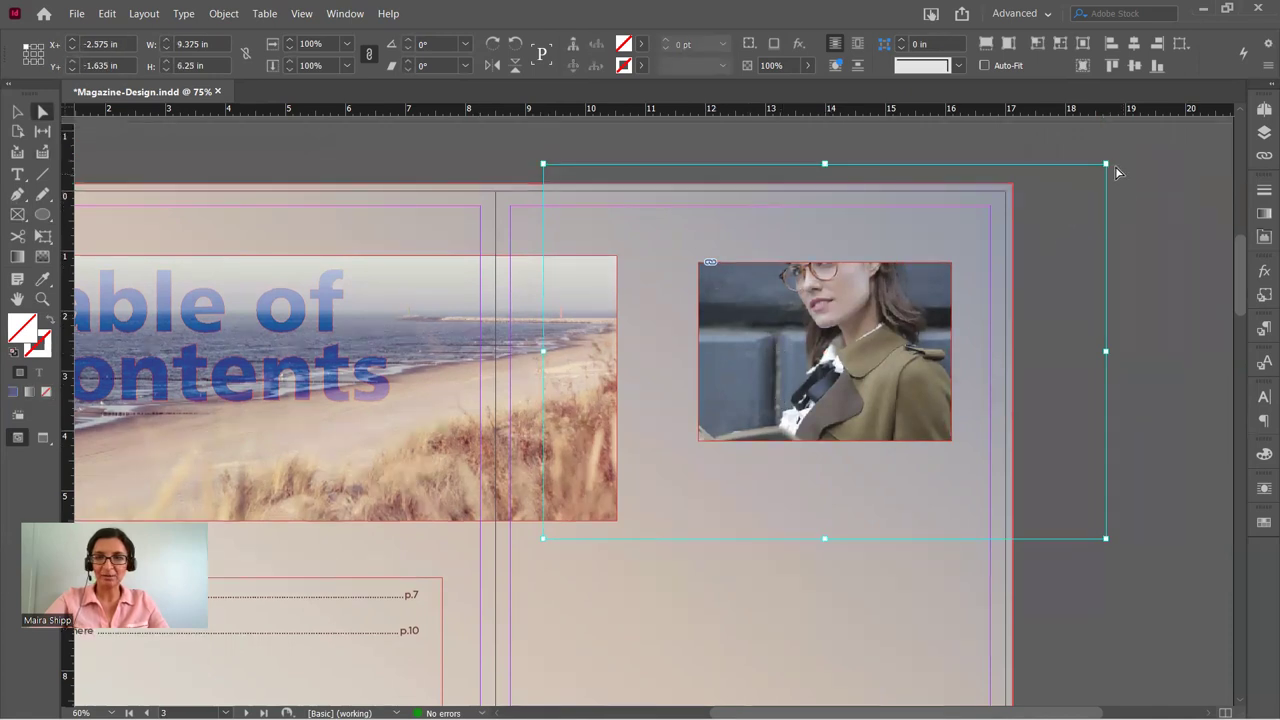
drag(1105, 163, 995, 238)
drag(734, 427, 769, 409)
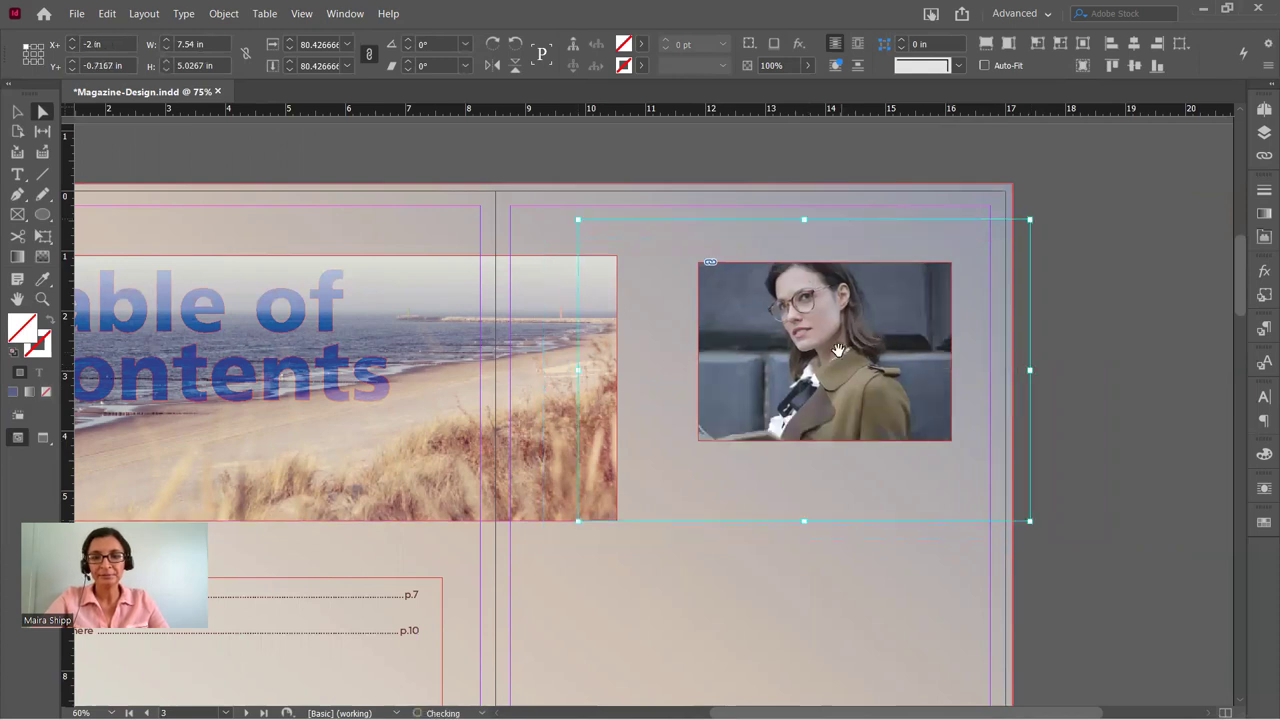
drag(578, 521, 660, 466)
drag(1030, 219, 975, 256)
drag(876, 328, 890, 319)
click(1088, 310)
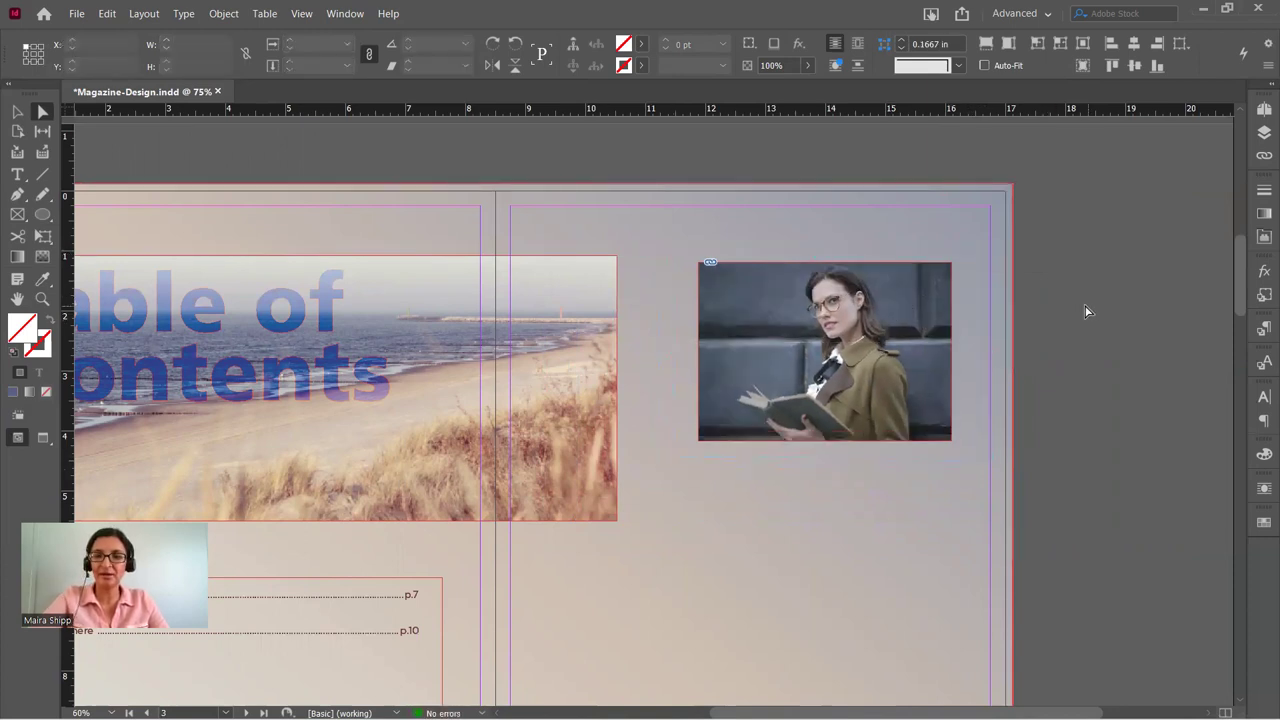
click(17, 111)
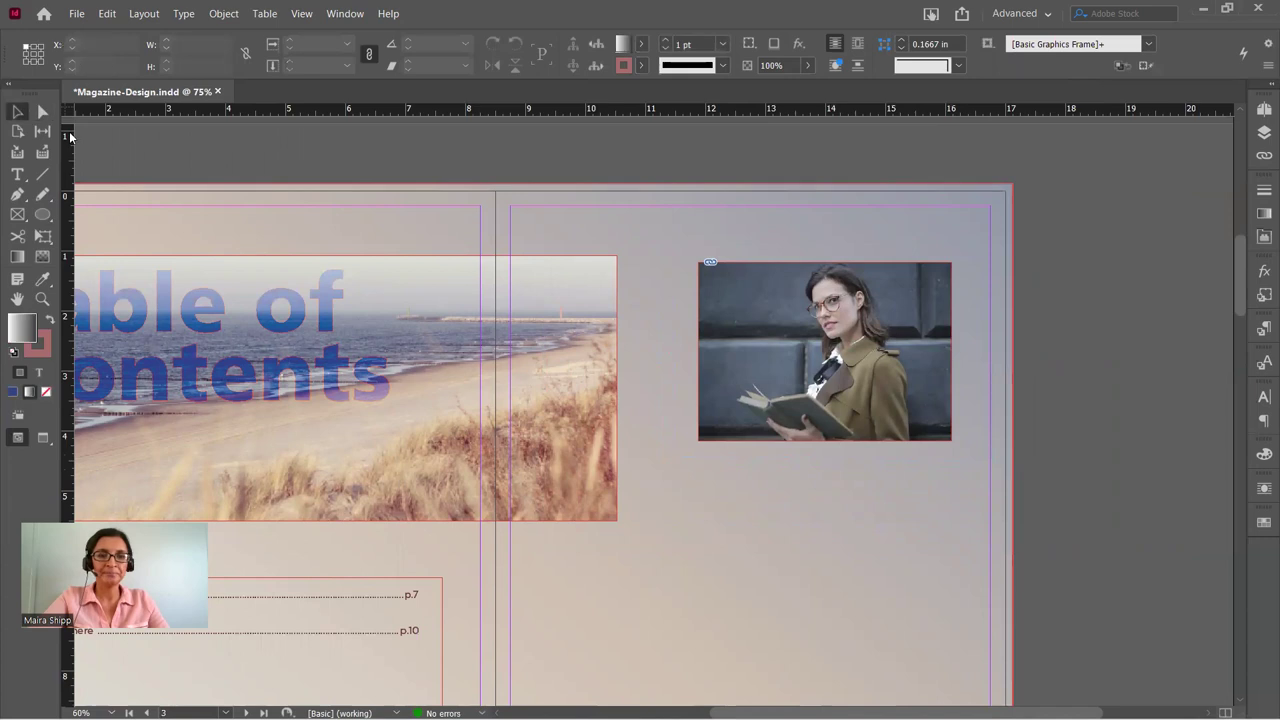
drag(740, 311, 734, 309)
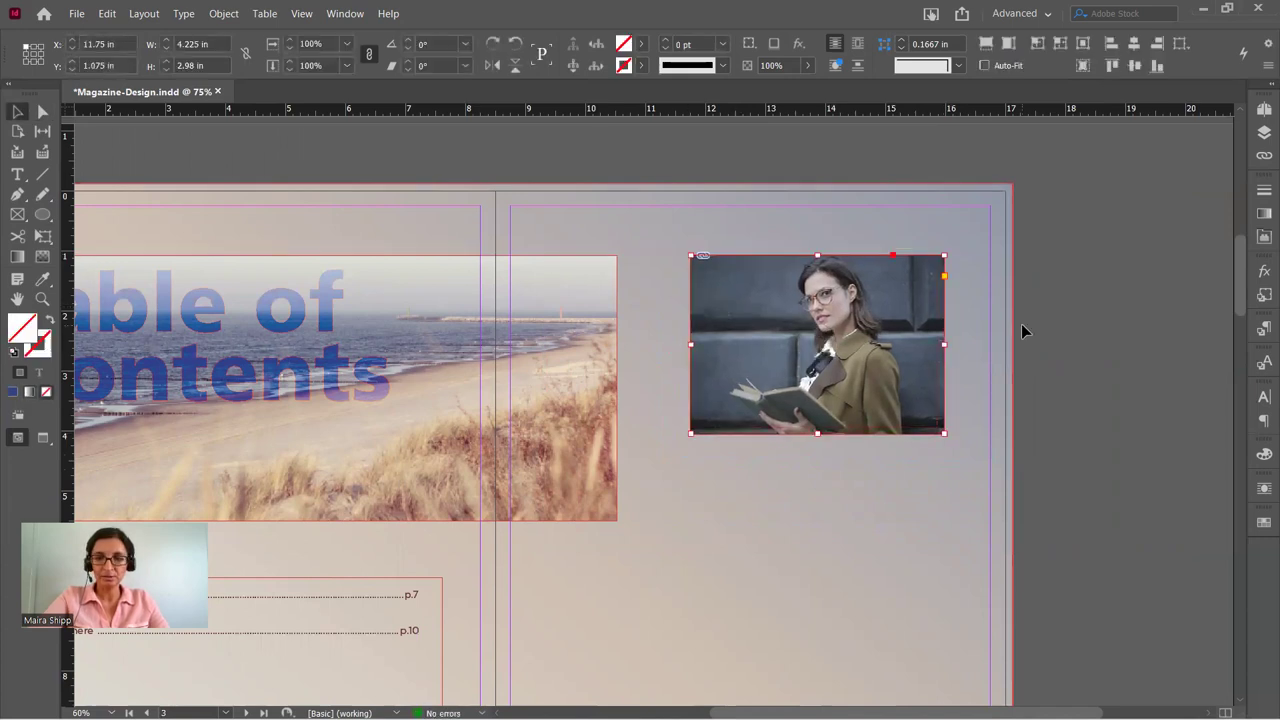
Add a text frame below the woman's photo reading "A Word from the Editor".
scroll(1021, 330, down, 3)
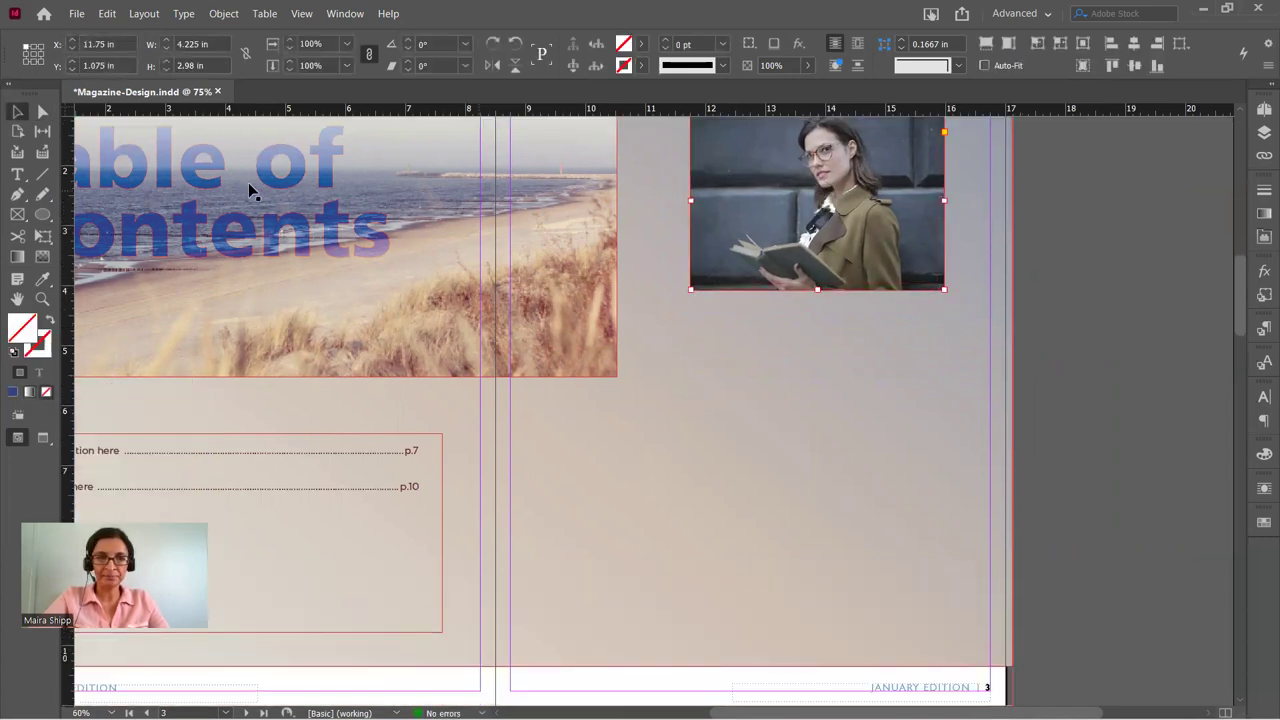
click(17, 174)
drag(687, 312, 943, 375)
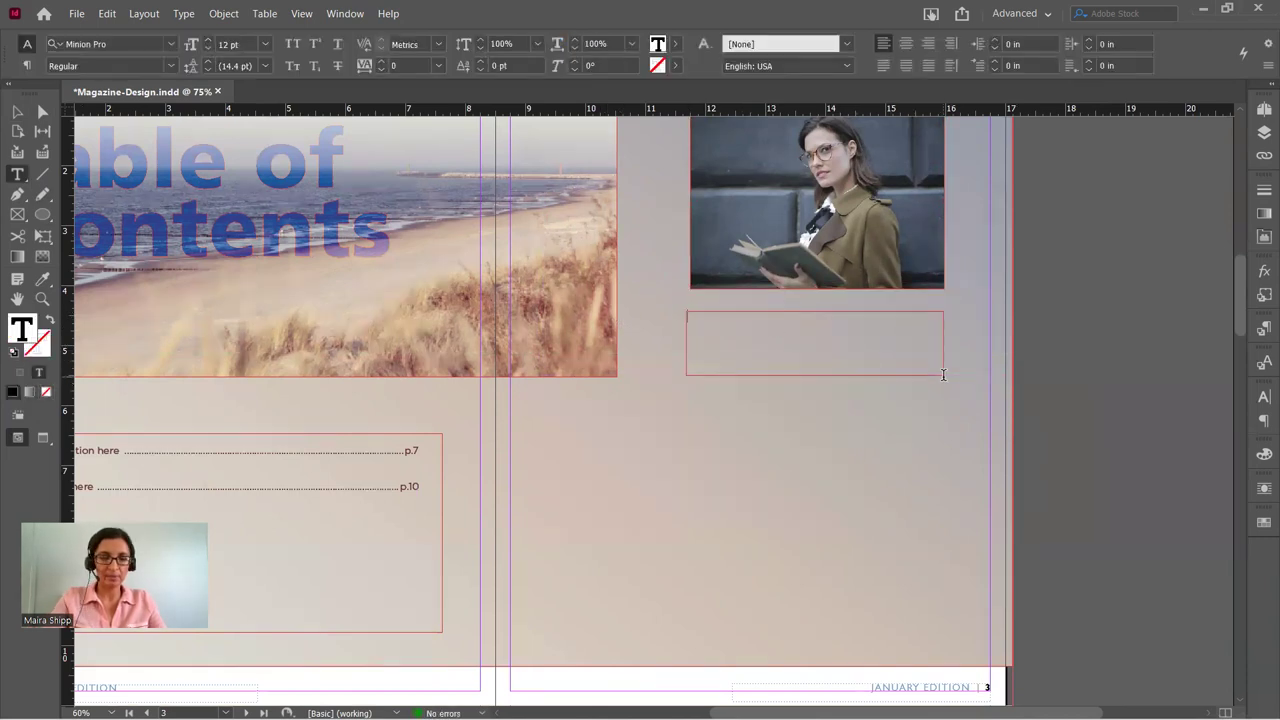
text(A w)
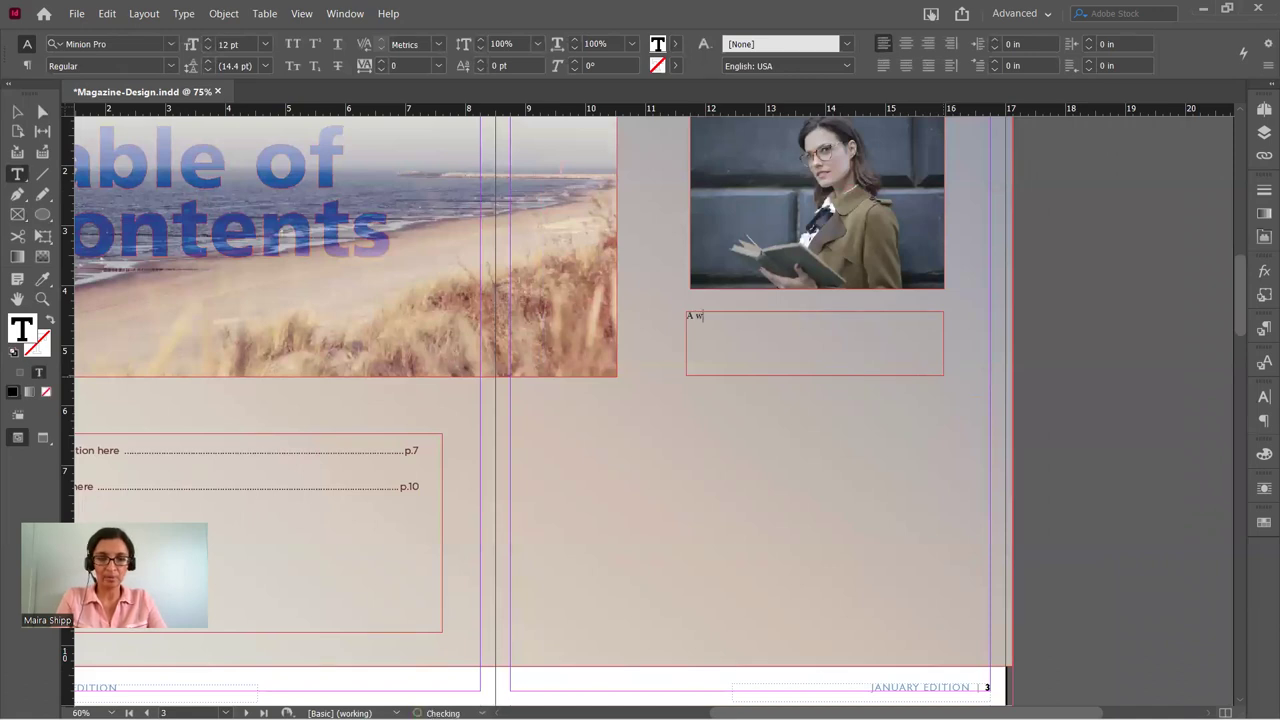
text(ord)
key(BackSpace)
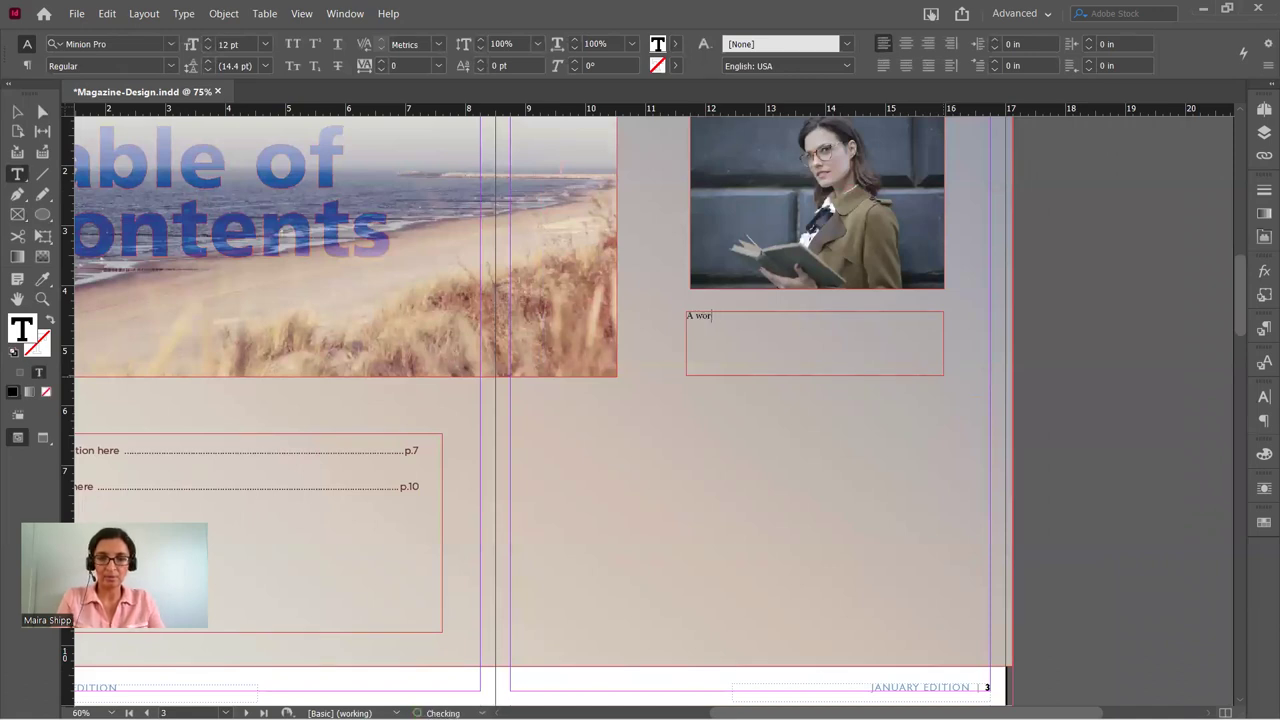
text(Wo)
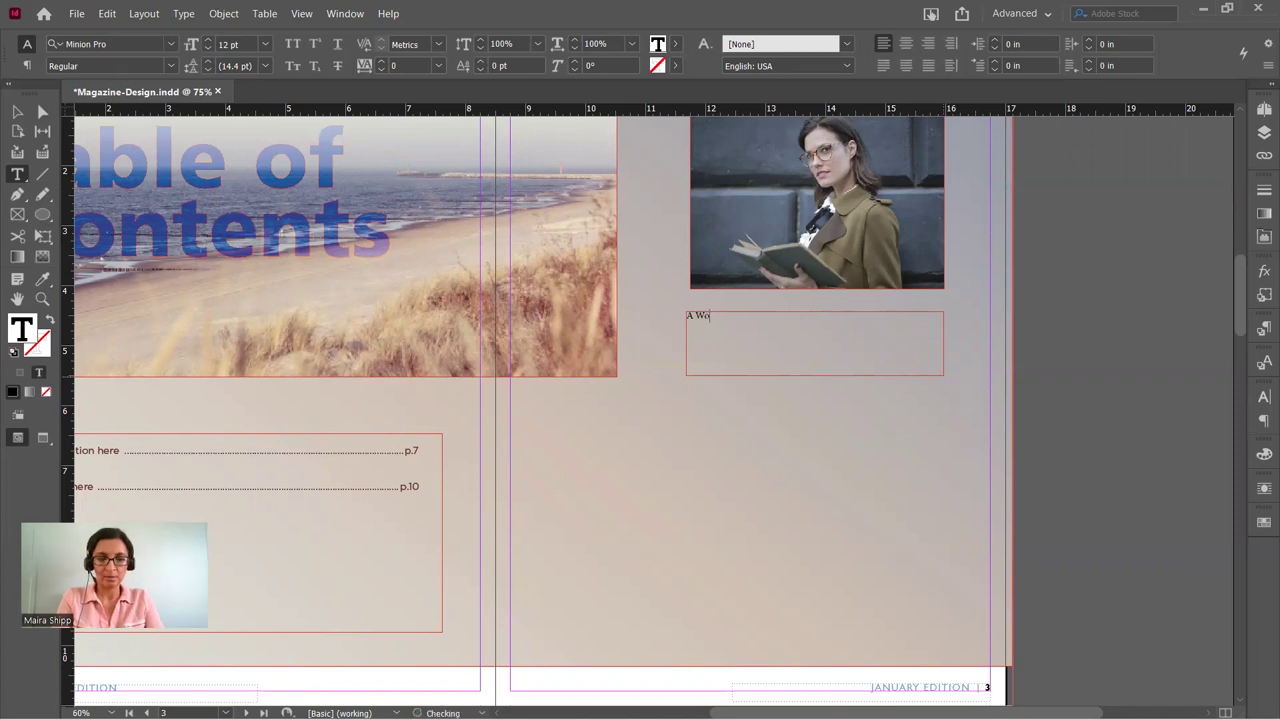
text(rd from the Editor)
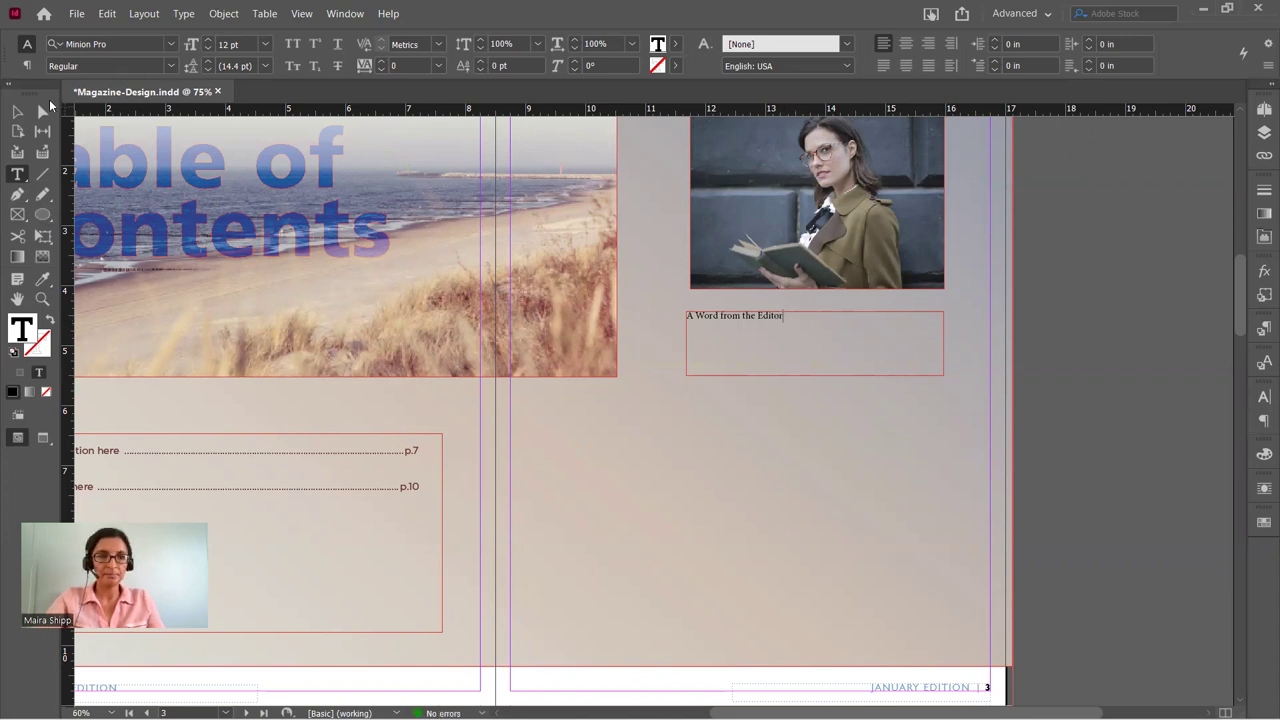
Scale the heading with its frame to about 4.137 in wide, 23.64 pt text, and set its font to Gotham HTF Bold.
click(17, 111)
drag(943, 375, 881, 346)
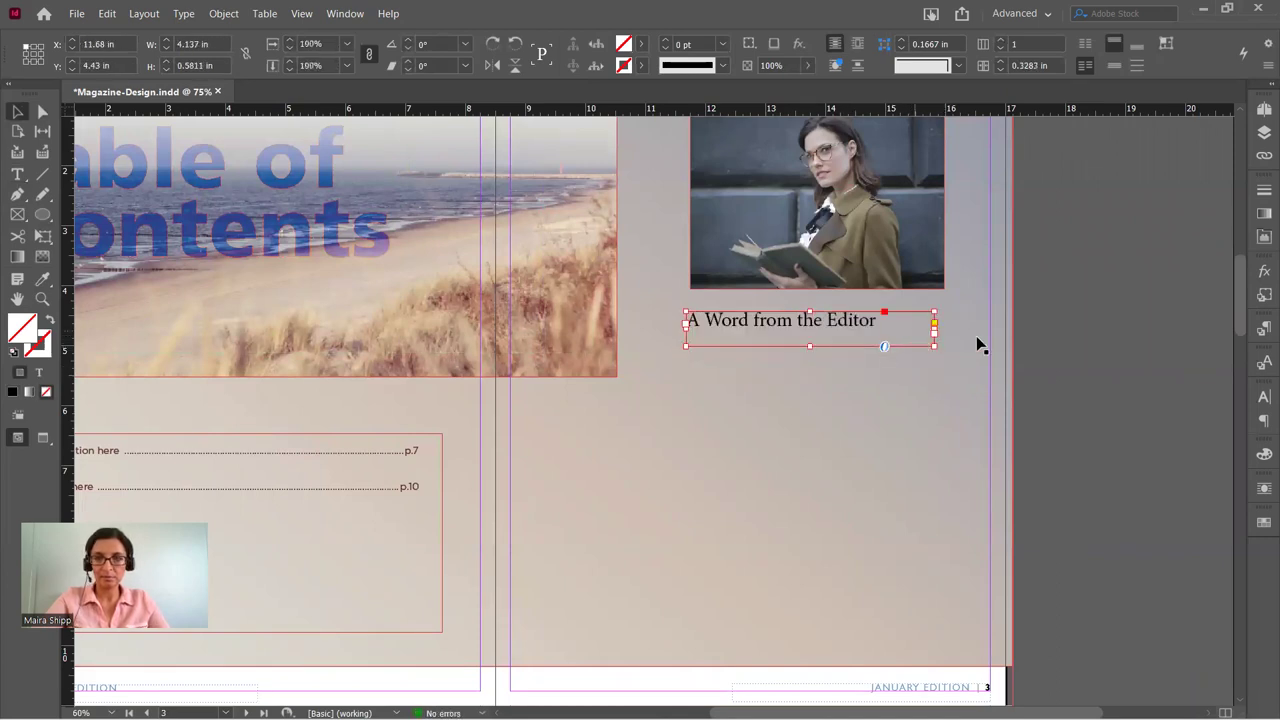
click(1263, 397)
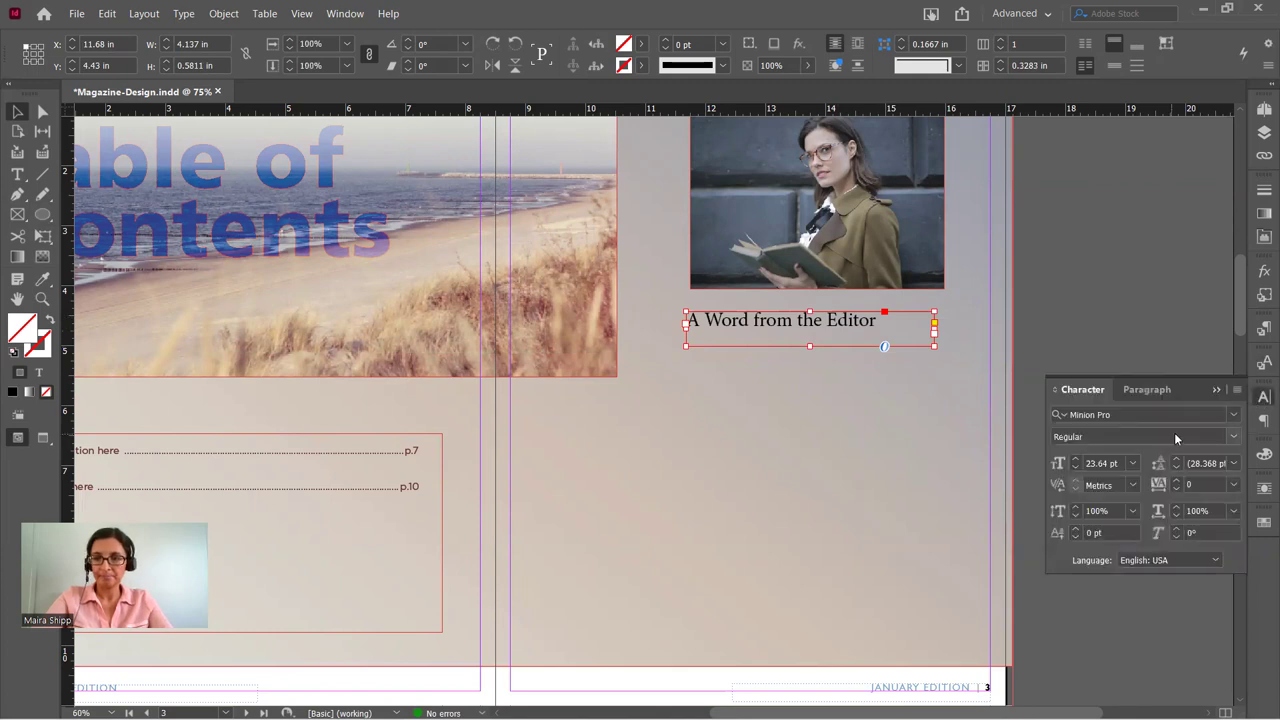
click(1233, 417)
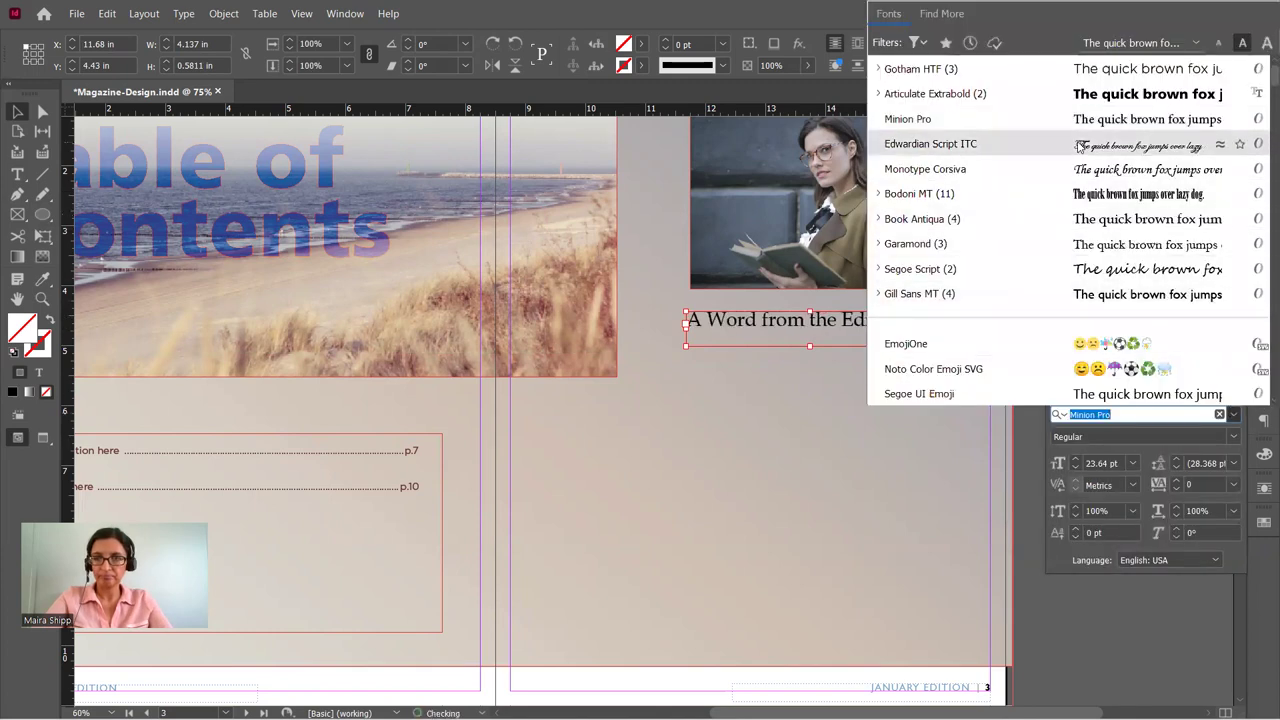
click(1093, 73)
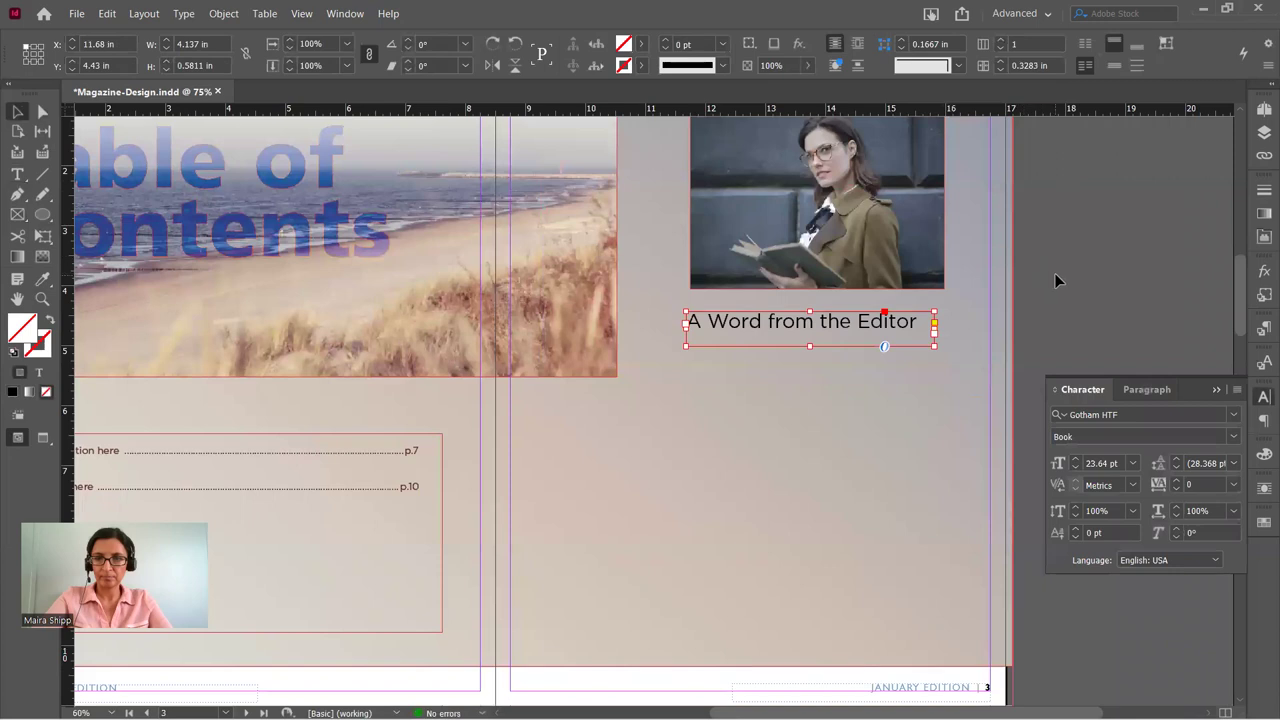
click(1227, 440)
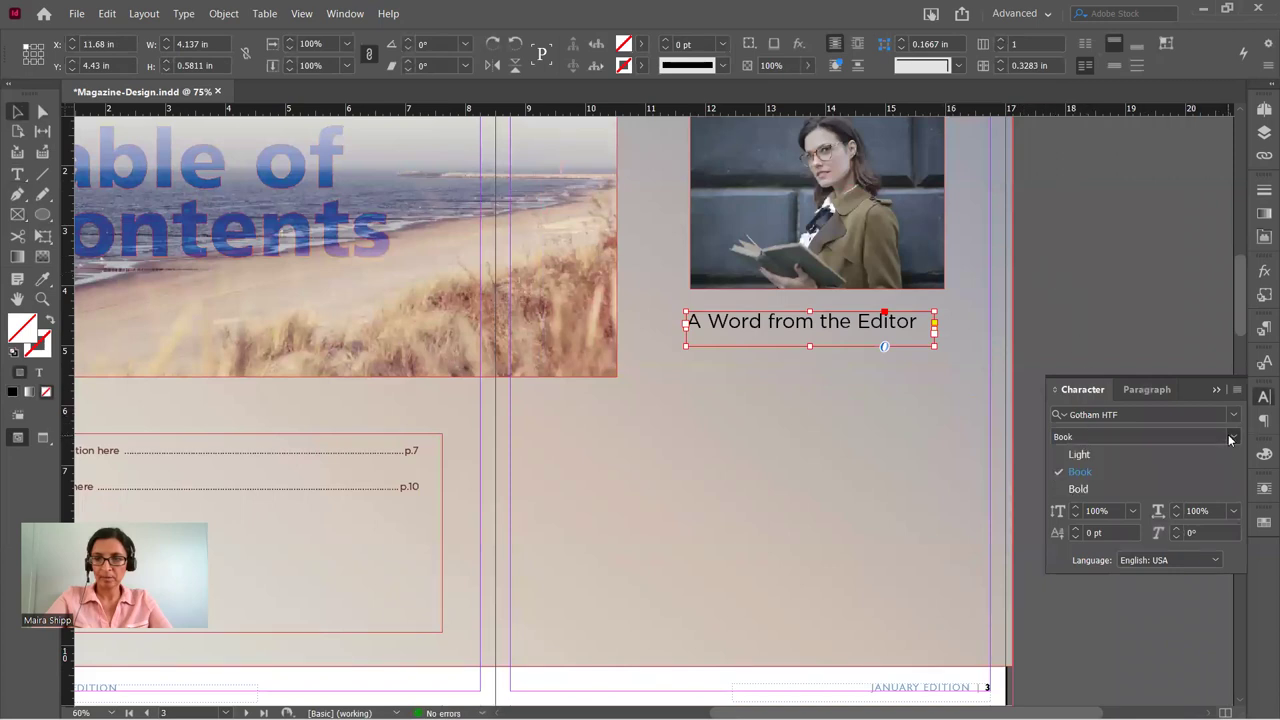
click(1121, 484)
click(1117, 340)
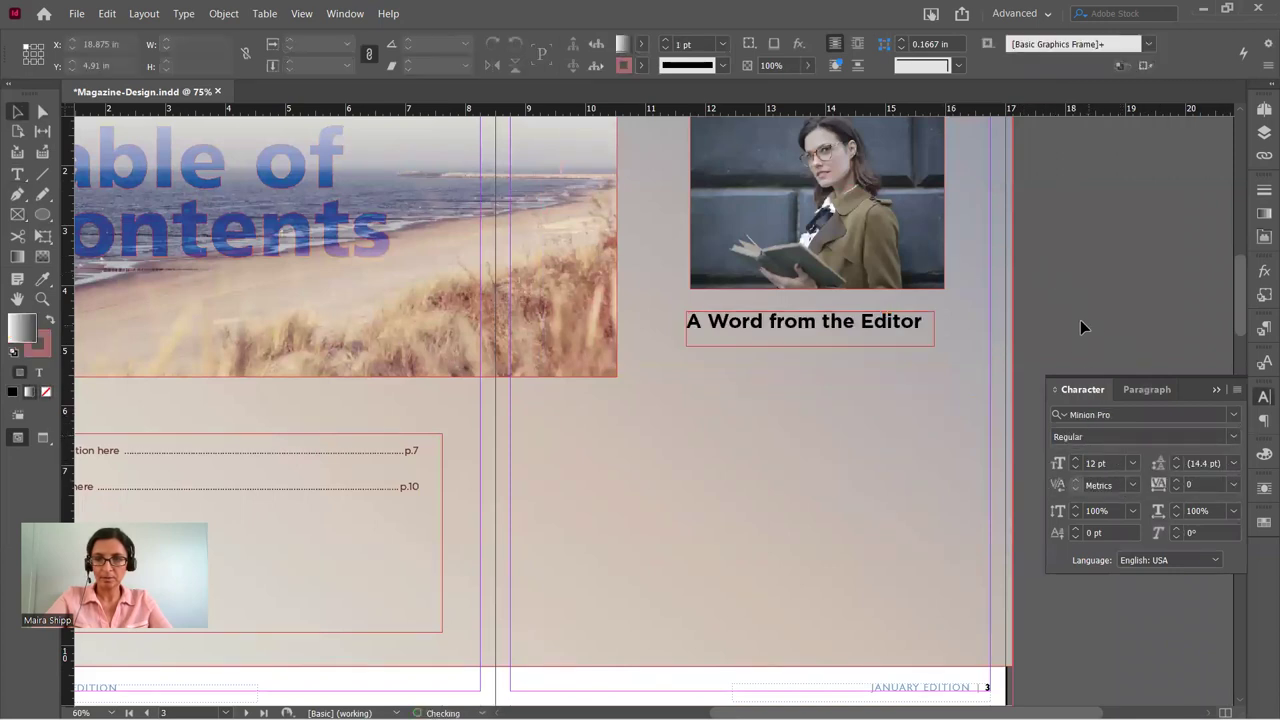
click(1218, 389)
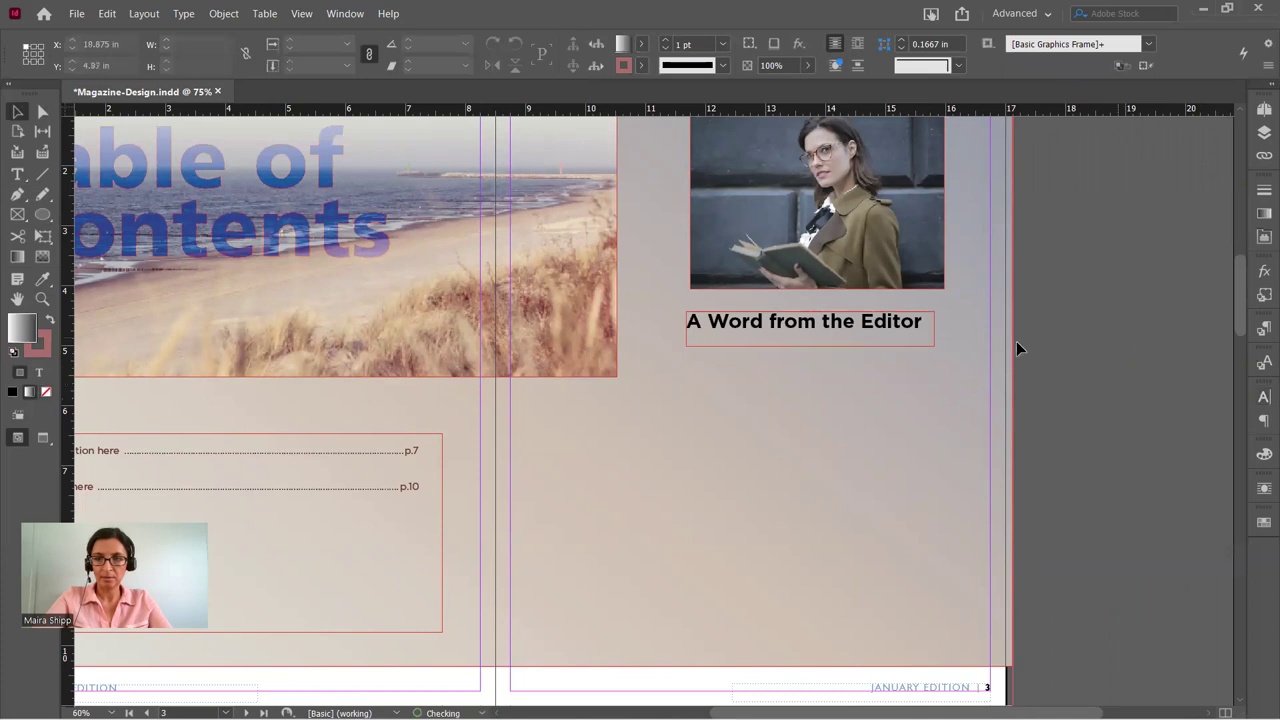
Align the heading frame with the photo's left edge and draw a tall text frame beneath it, about as wide as the photo.
click(908, 335)
drag(910, 335, 914, 335)
click(1071, 327)
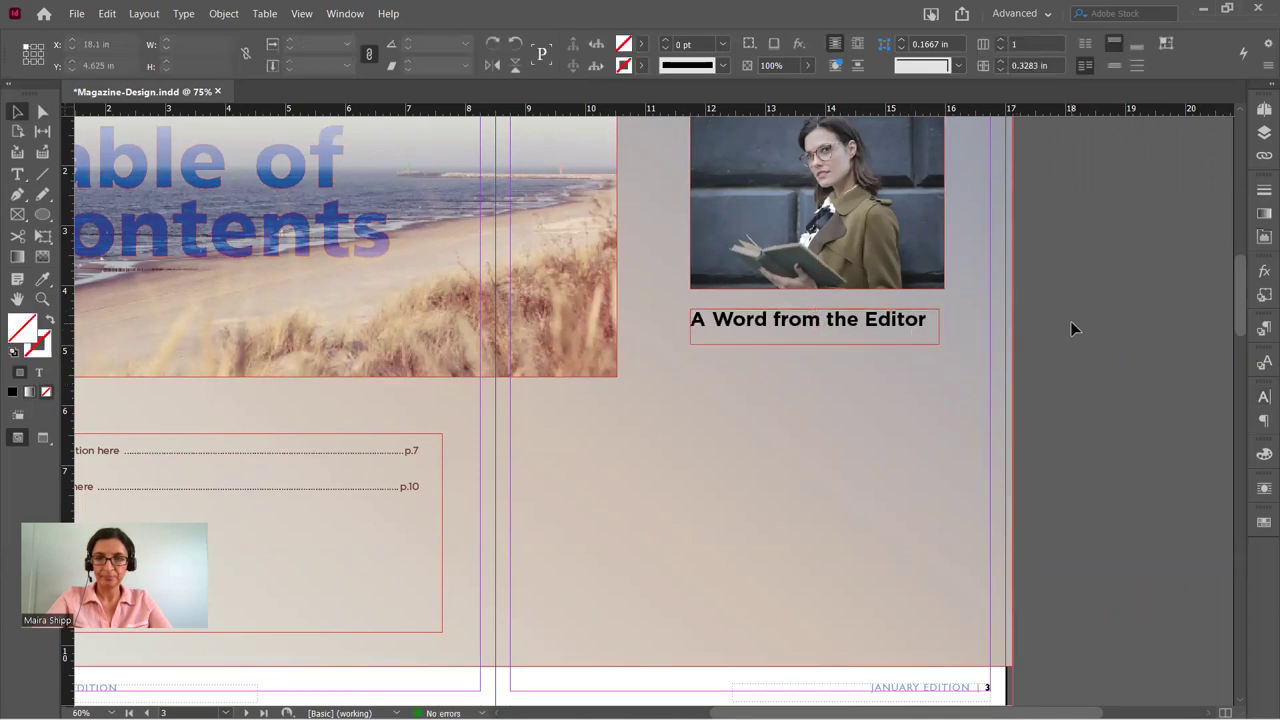
key(t)
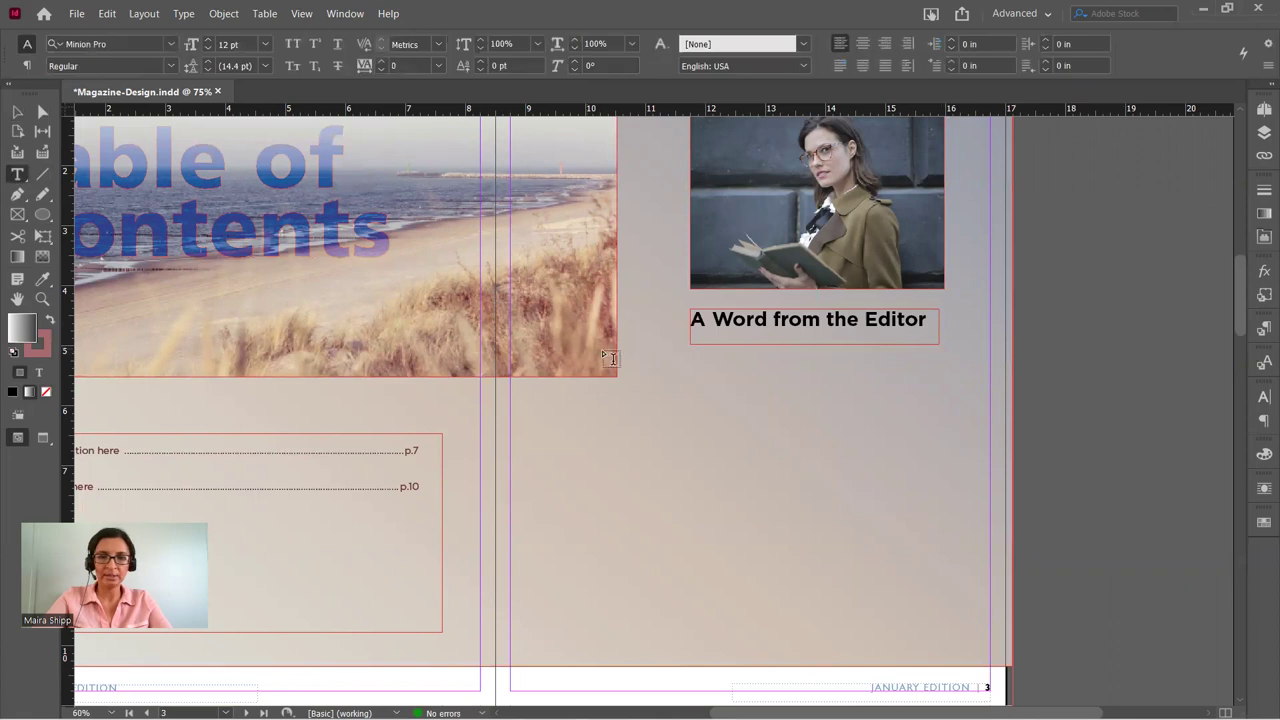
drag(684, 356, 943, 654)
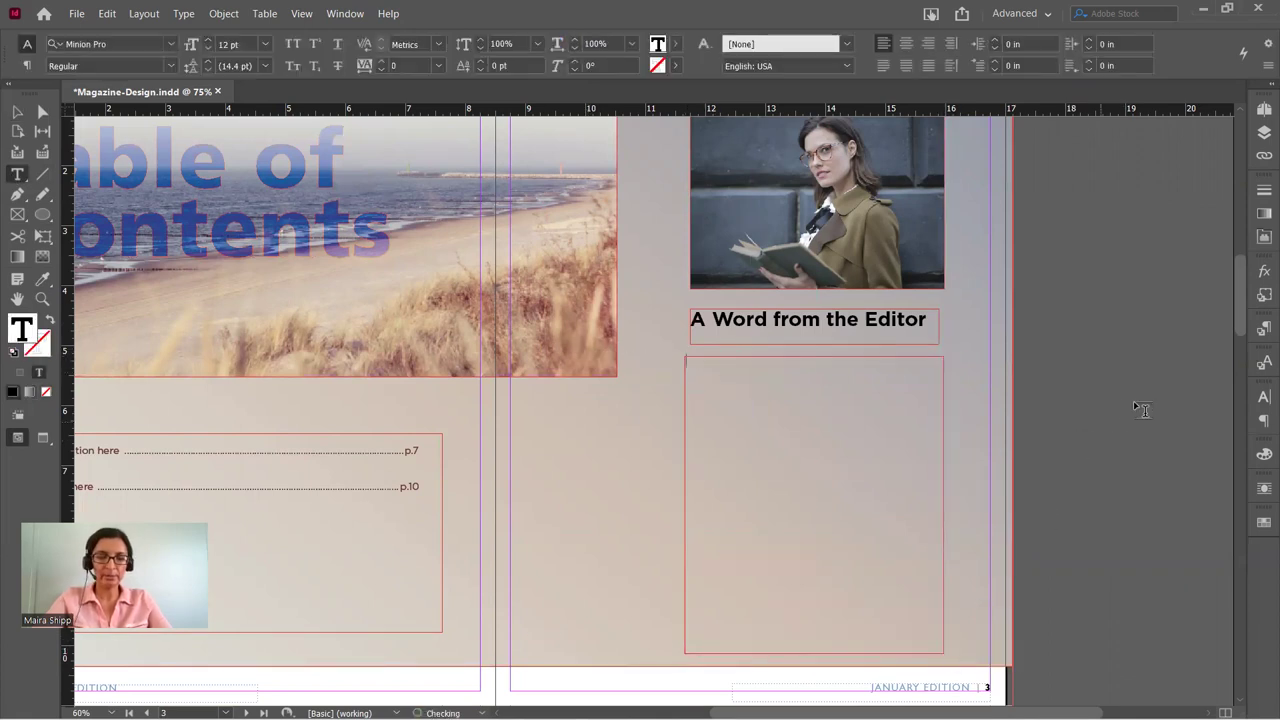
Switch to Chrome and copy the first paragraph of the example editor's note on the marxcommunications.com page.
key(alt+Tab)
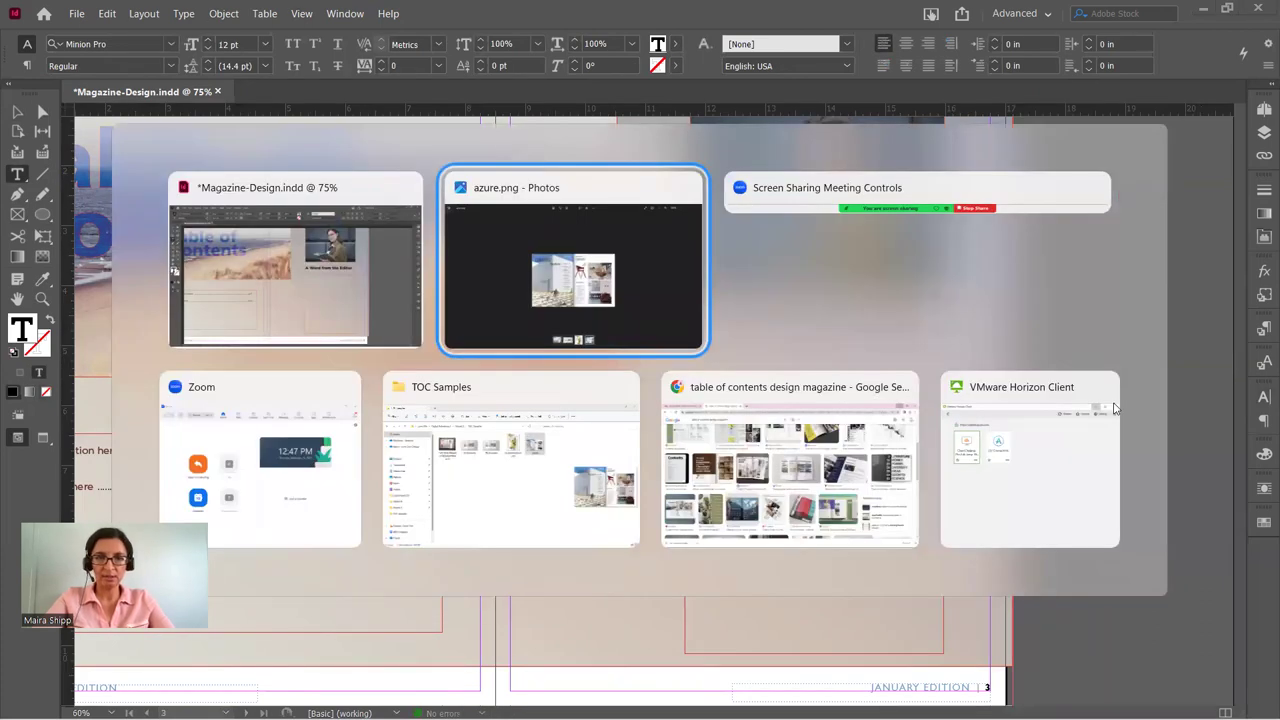
key(alt+Tab)
key(alt+Tab)
key(alt+Tab)
key(alt+Tab)
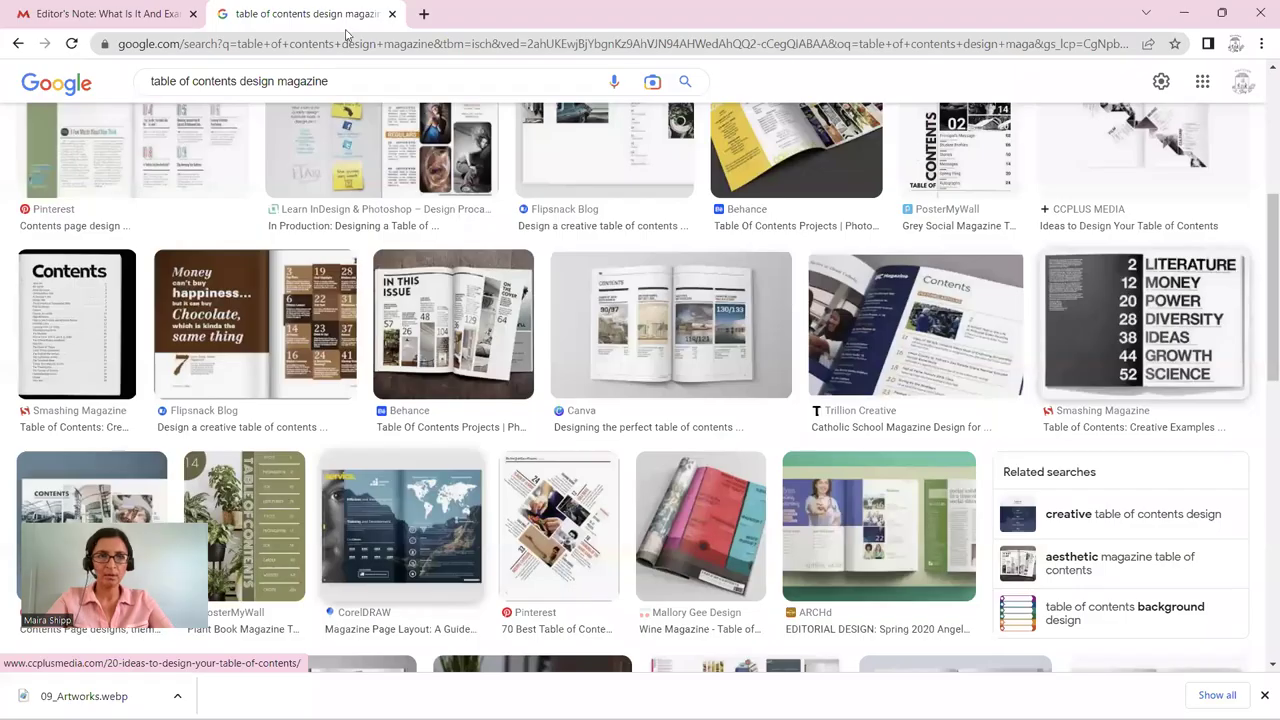
click(155, 16)
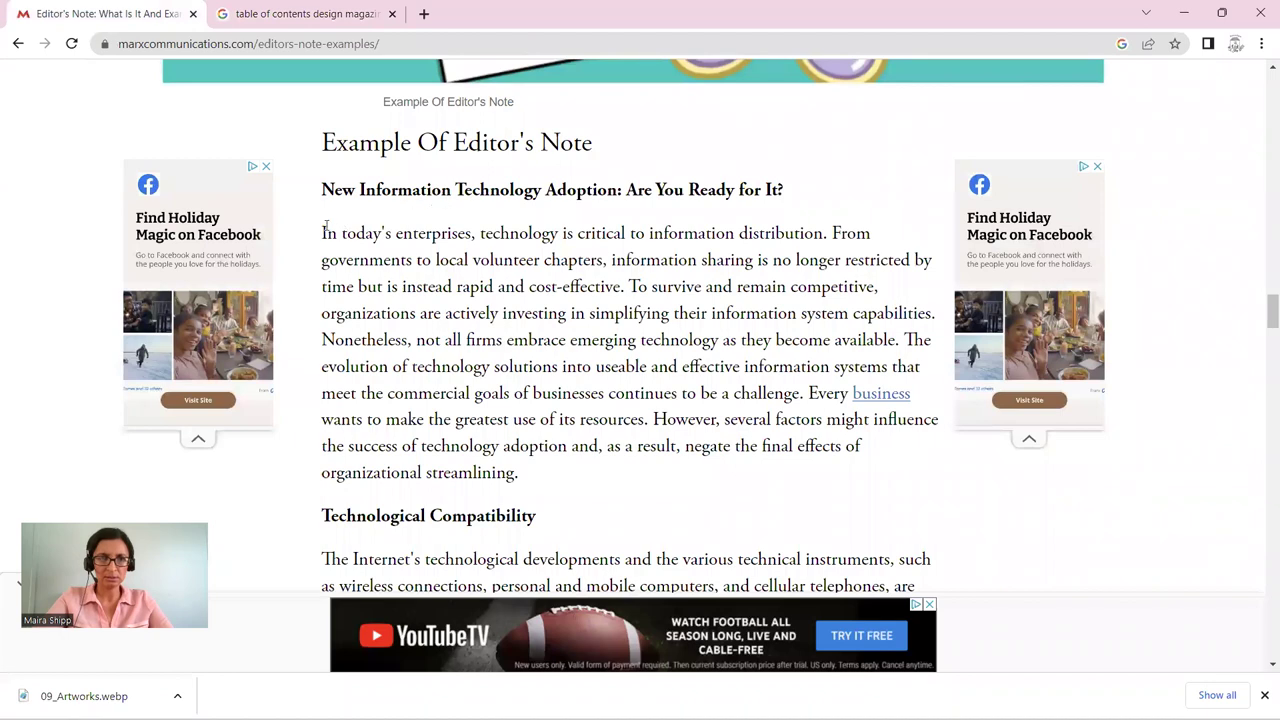
drag(322, 233, 533, 488)
key(ctrl+c)
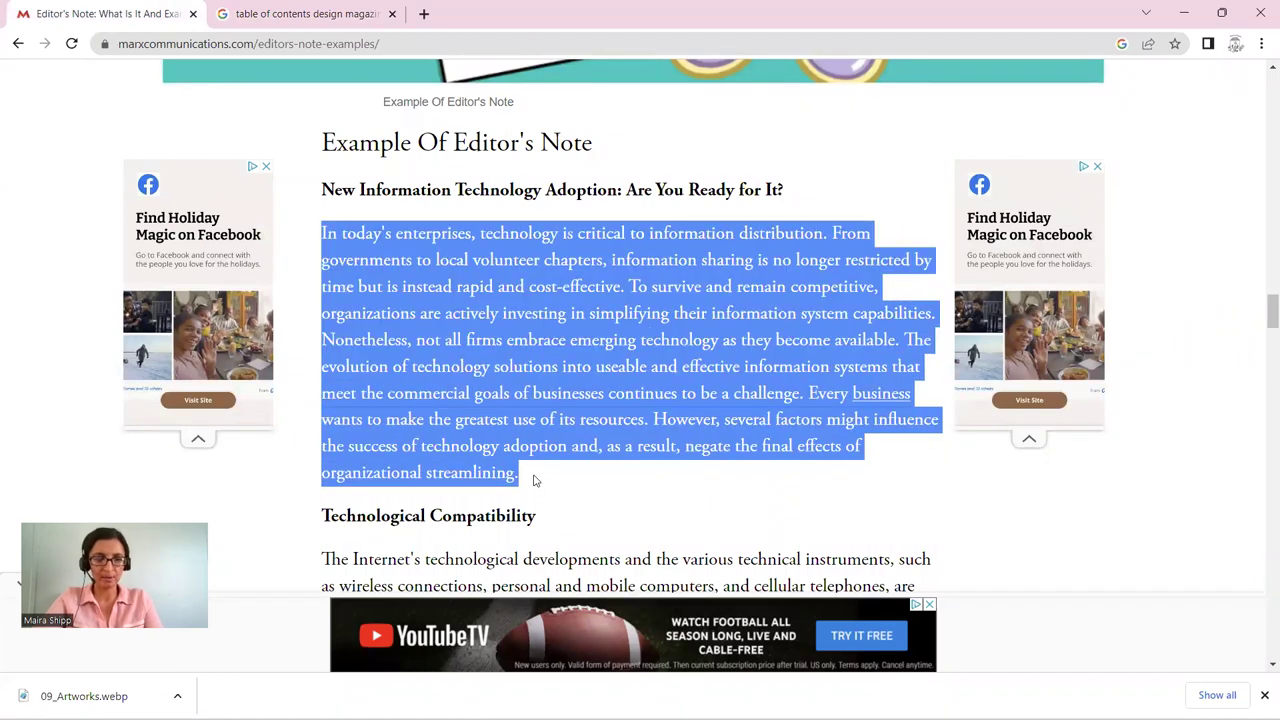
Return to InDesign and paste the copied paragraph into the empty text frame below the heading.
key(alt+Tab)
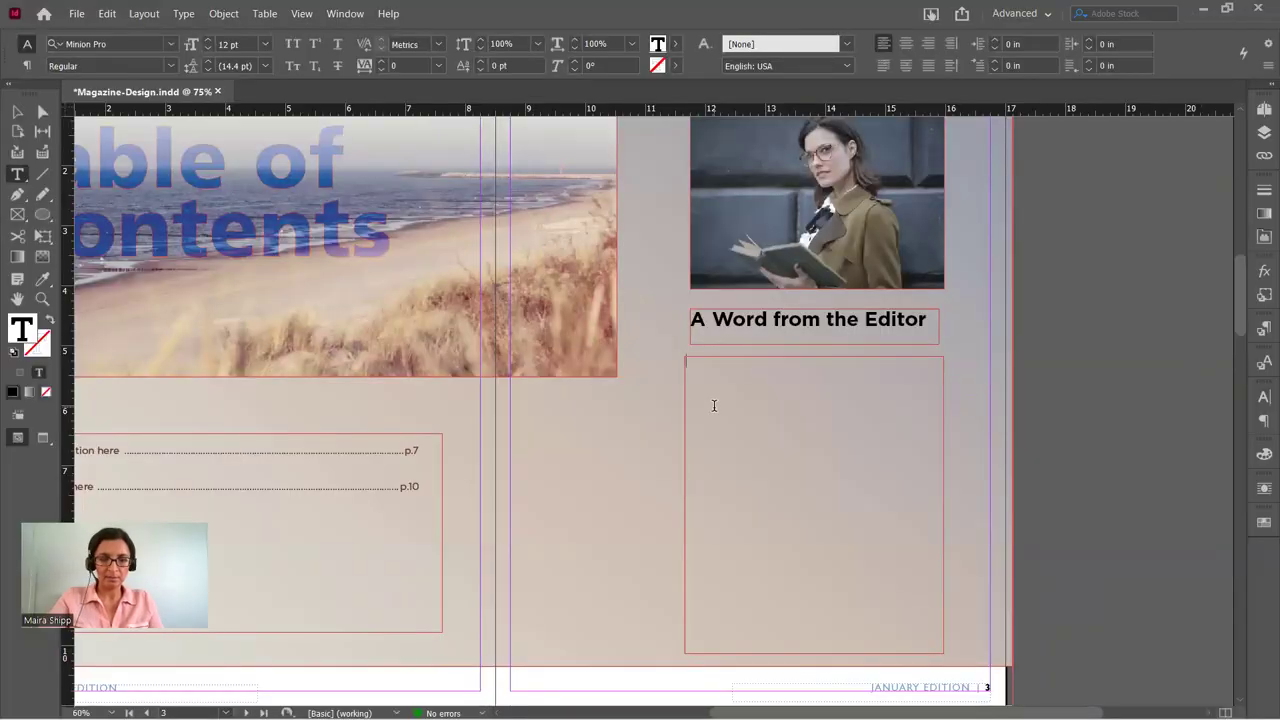
key(ctrl+v)
key(Escape)
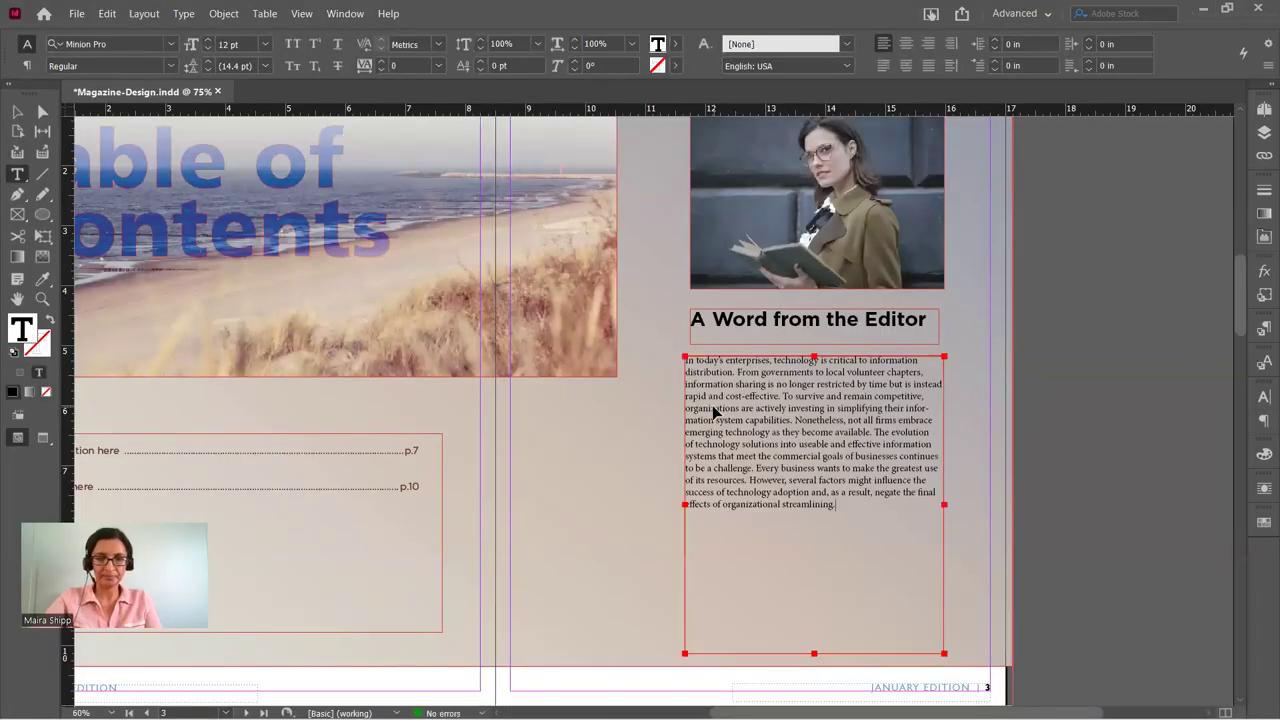
Set the whole editor's note paragraph in Gotham HTF Book.
click(713, 410)
key(ctrl+a)
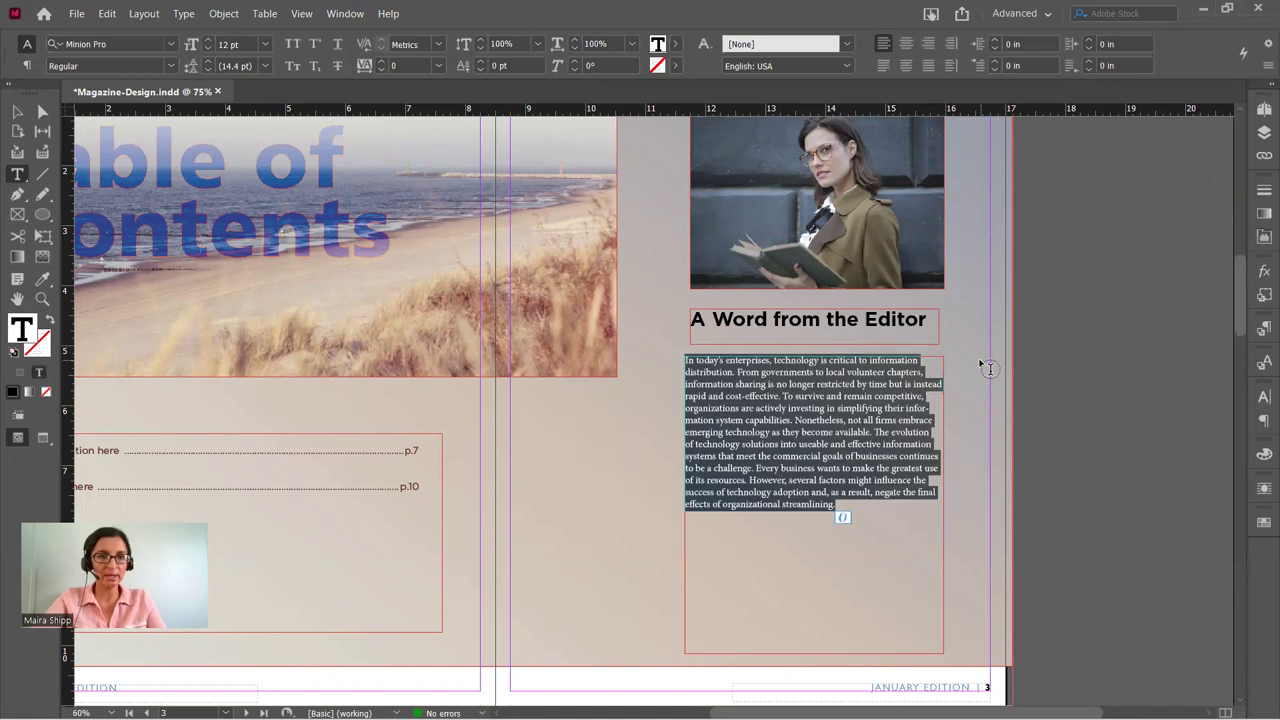
click(1262, 399)
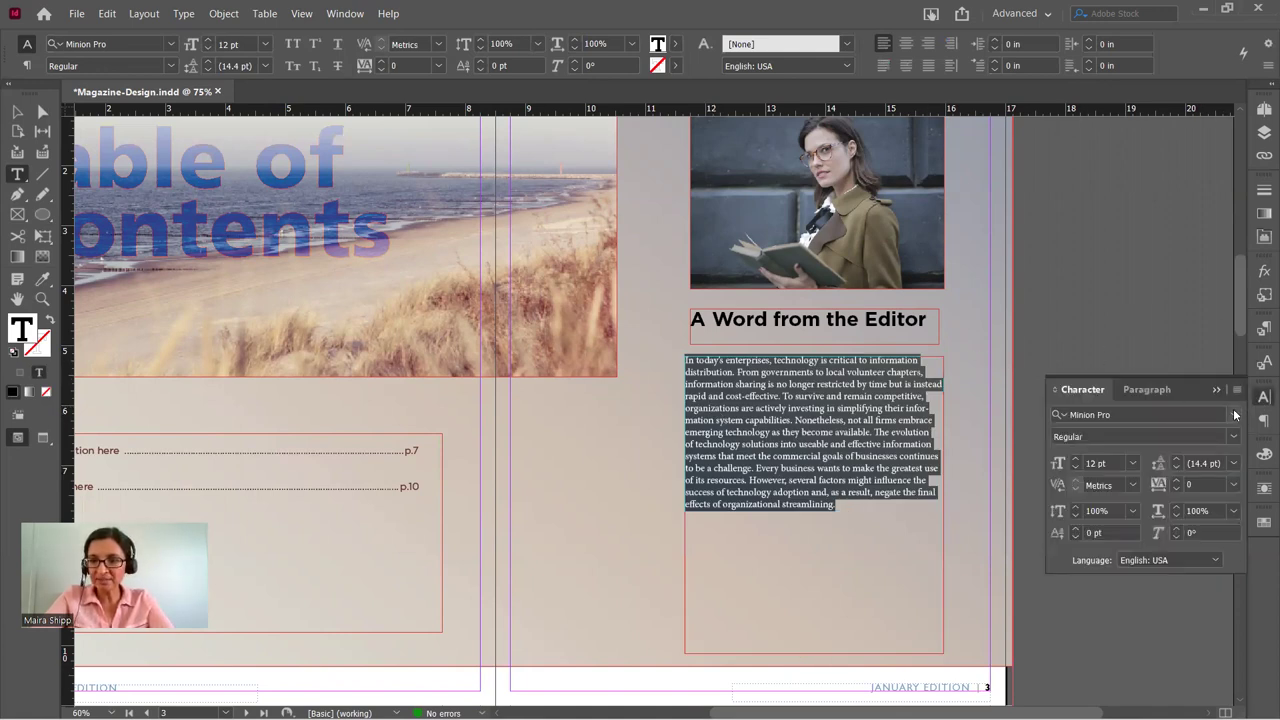
click(1234, 414)
click(925, 61)
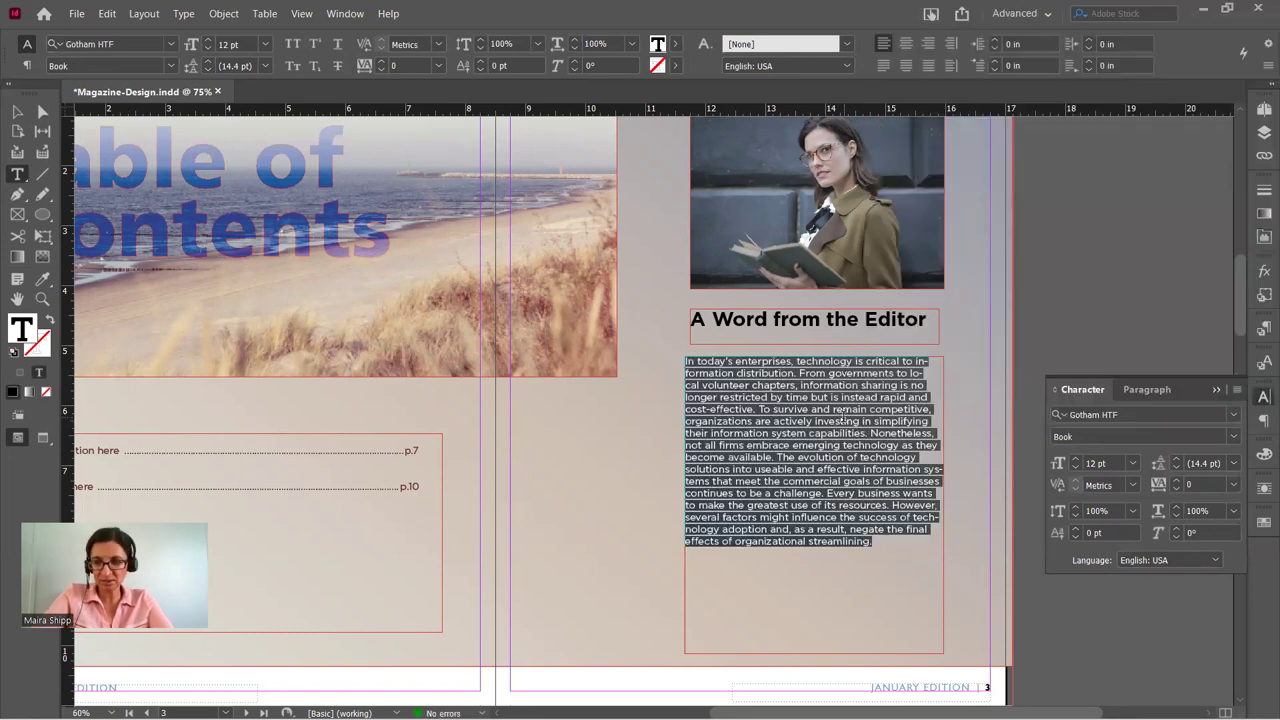
Increase the editor's note paragraph's leading to 19 pt and its font size to 13 pt.
click(1178, 461)
click(1178, 461)
click(1178, 461)
click(1178, 461)
click(1178, 461)
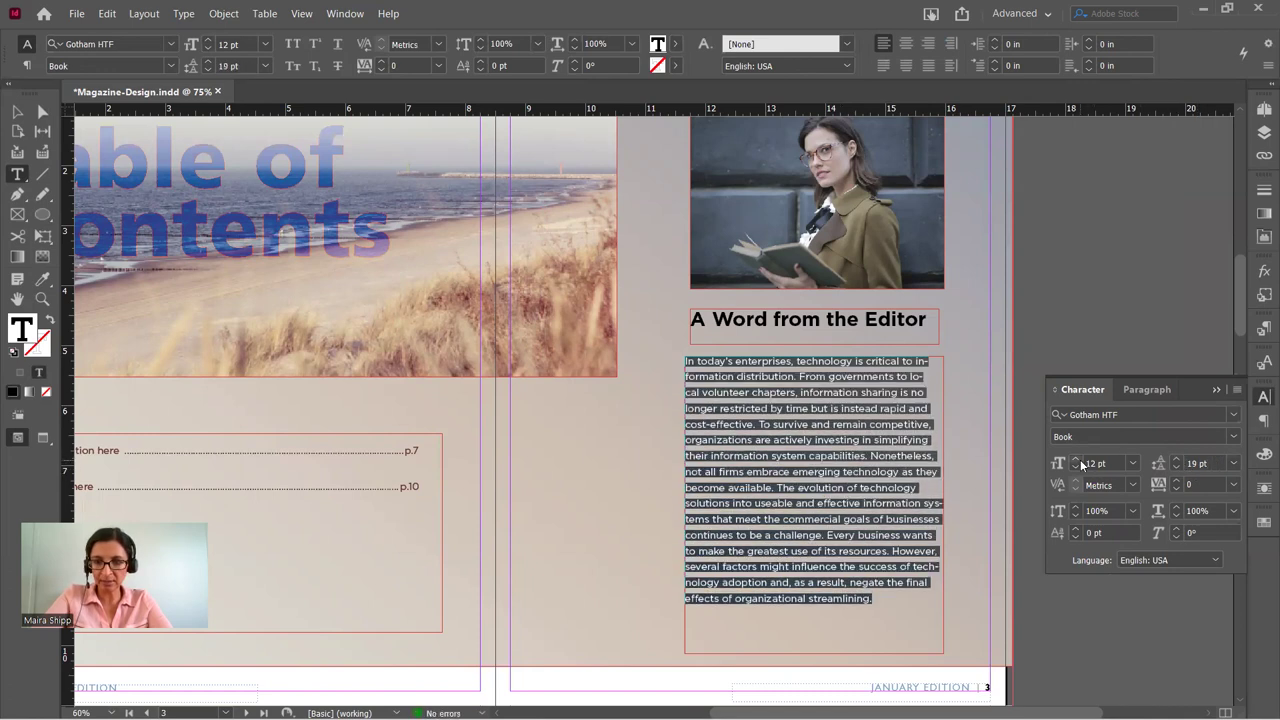
click(1077, 461)
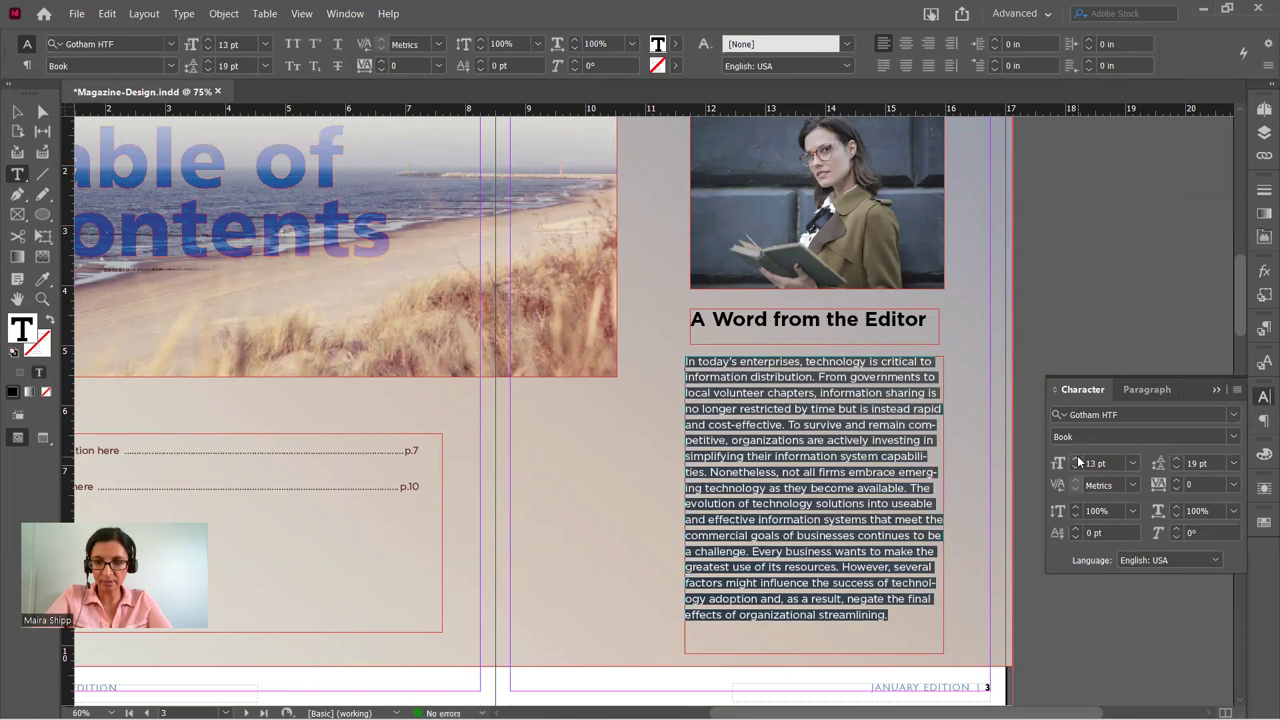
Turn off hyphenation for the editor's note paragraph and deselect the text.
click(1140, 390)
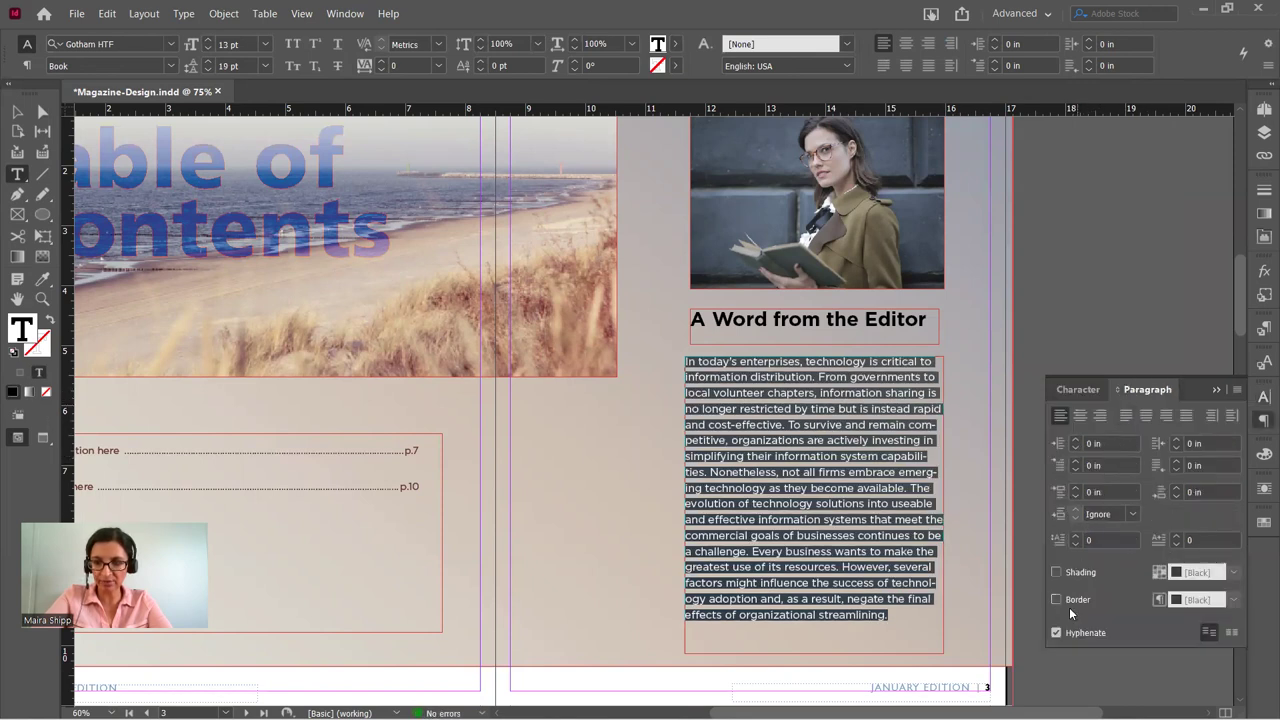
click(1055, 633)
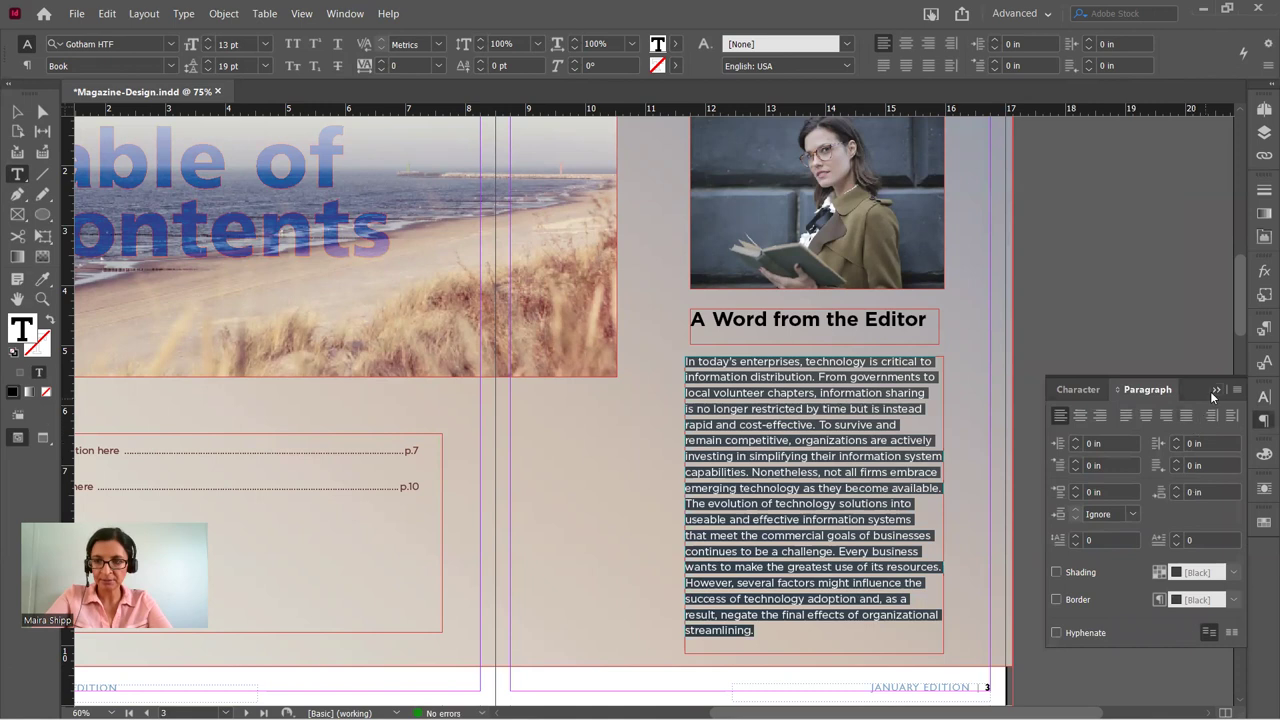
click(1215, 390)
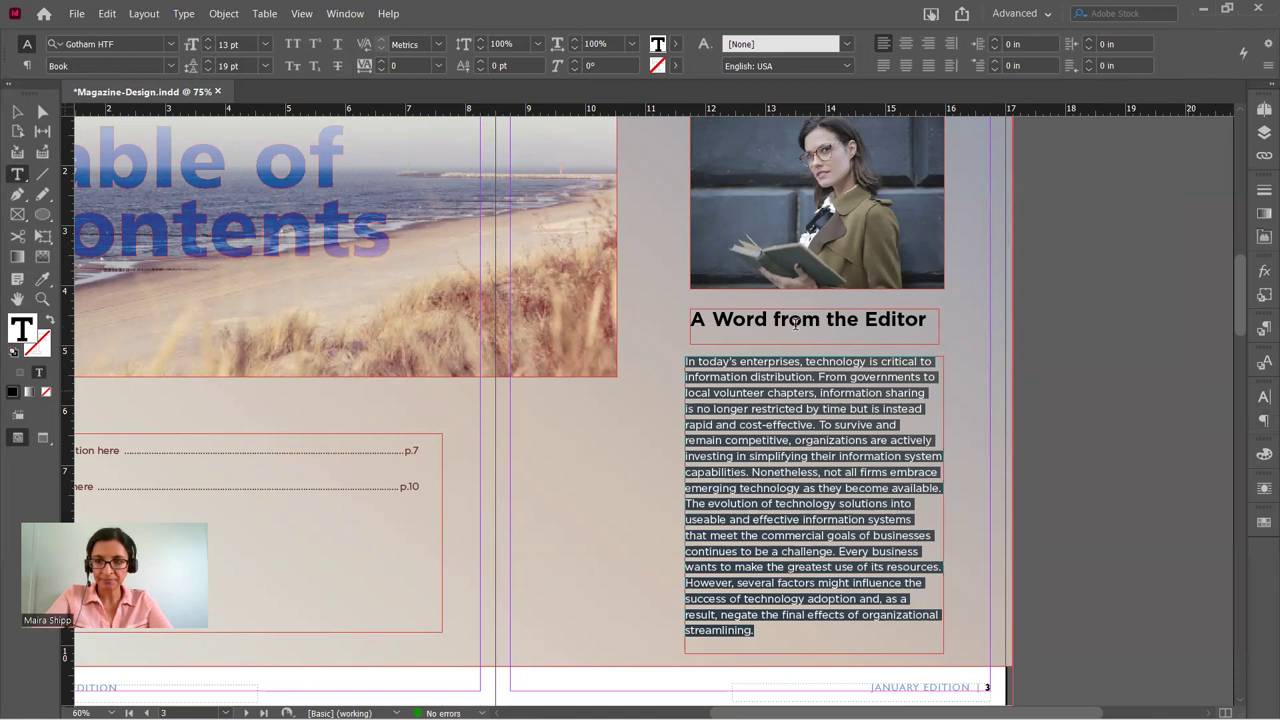
click(16, 112)
click(1100, 266)
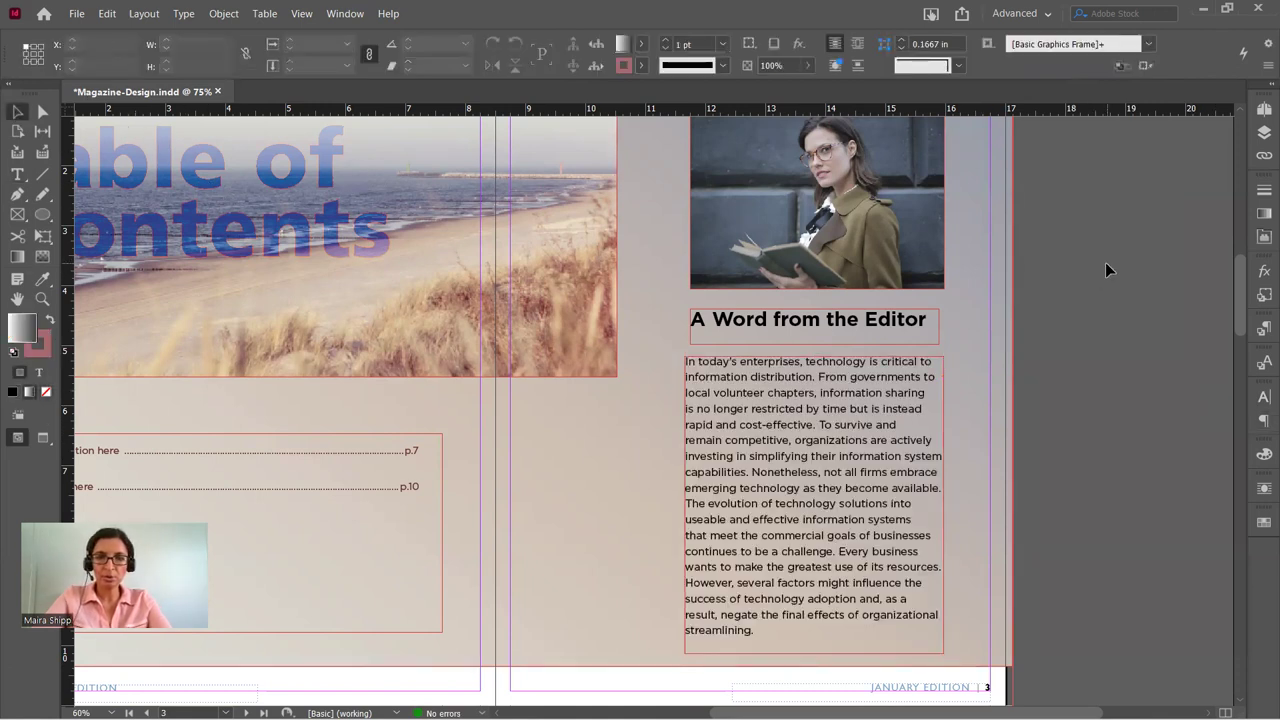
Add a vertical guide at 11.75 in along the editor photo's left edge and nudge the editor's note text frame right to align with it.
drag(64, 290, 690, 308)
click(752, 385)
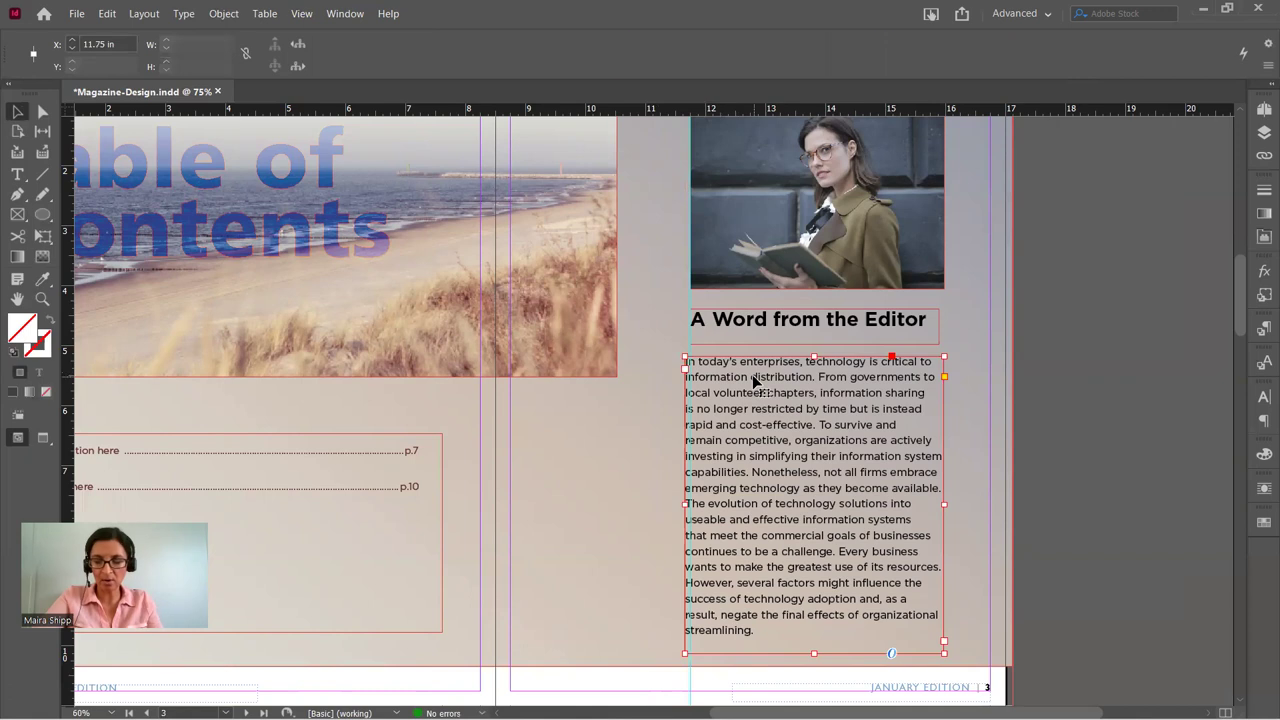
key(Right)
key(Right)
key(Right)
key(Right)
key(Right)
key(Right)
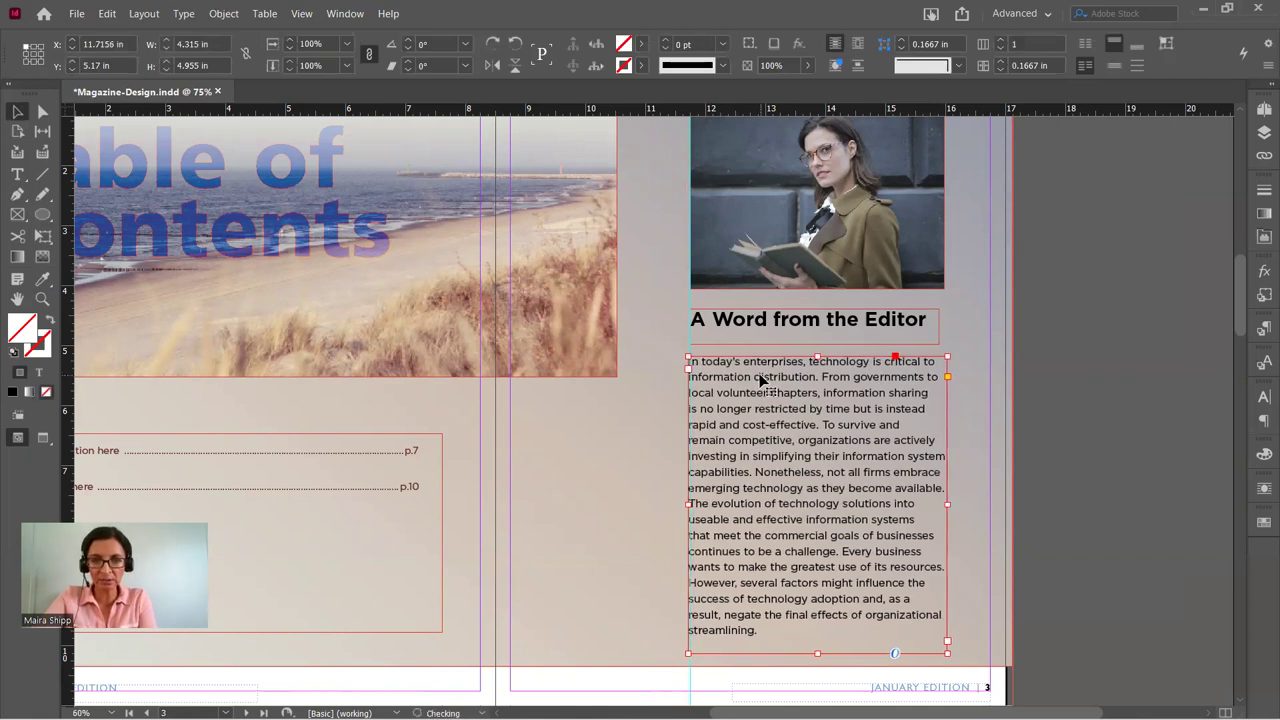
Deselect the text frame, check the whole spread in full-screen presentation mode, and return to the normal editing view.
click(1088, 320)
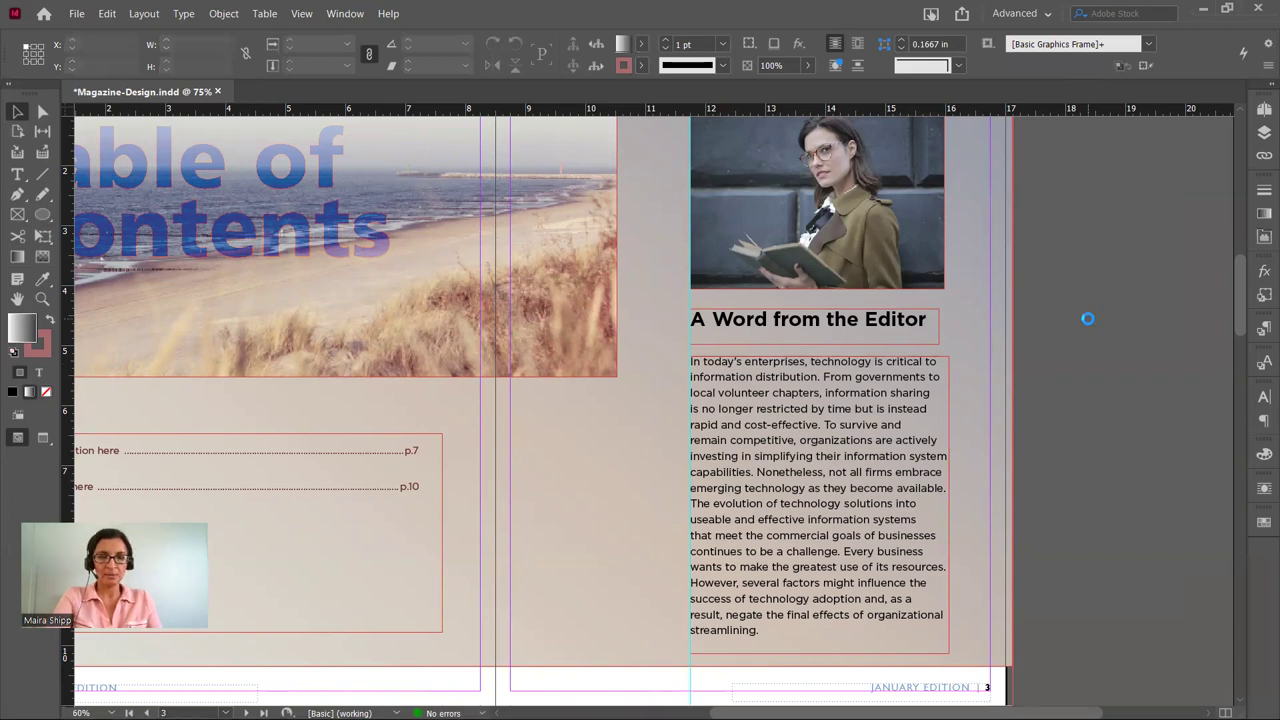
key(shift+w)
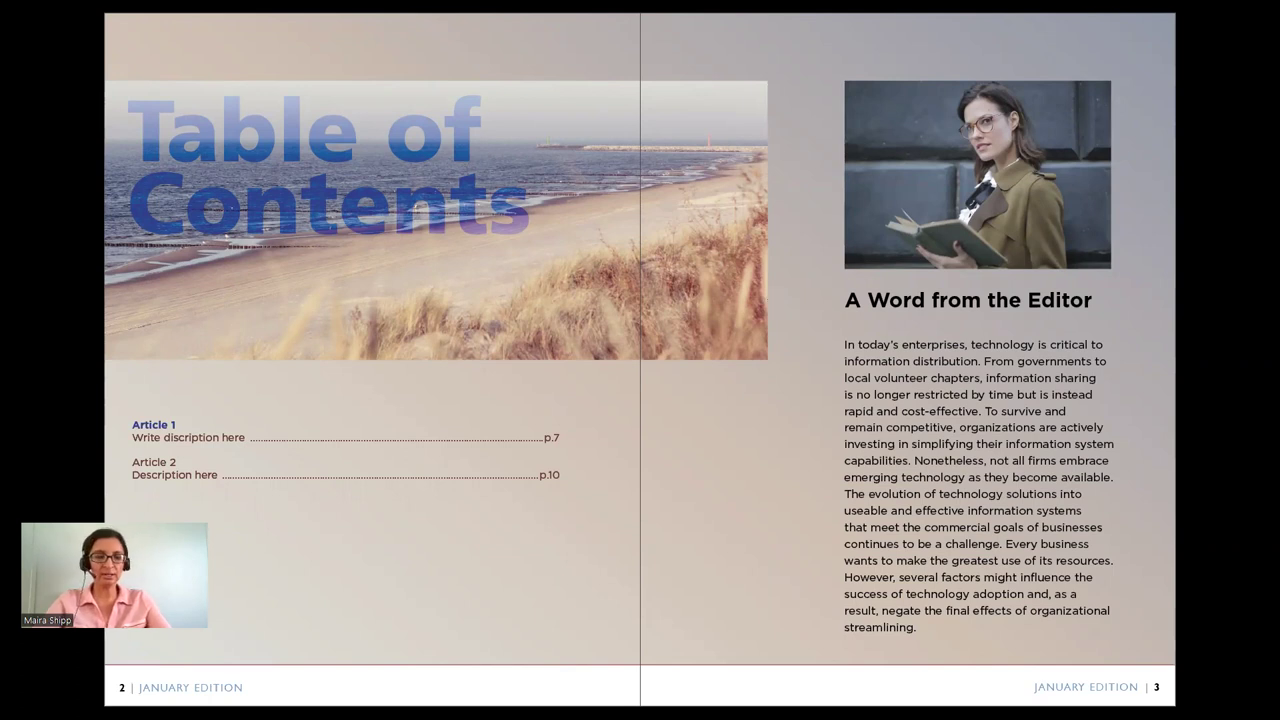
key(Escape)
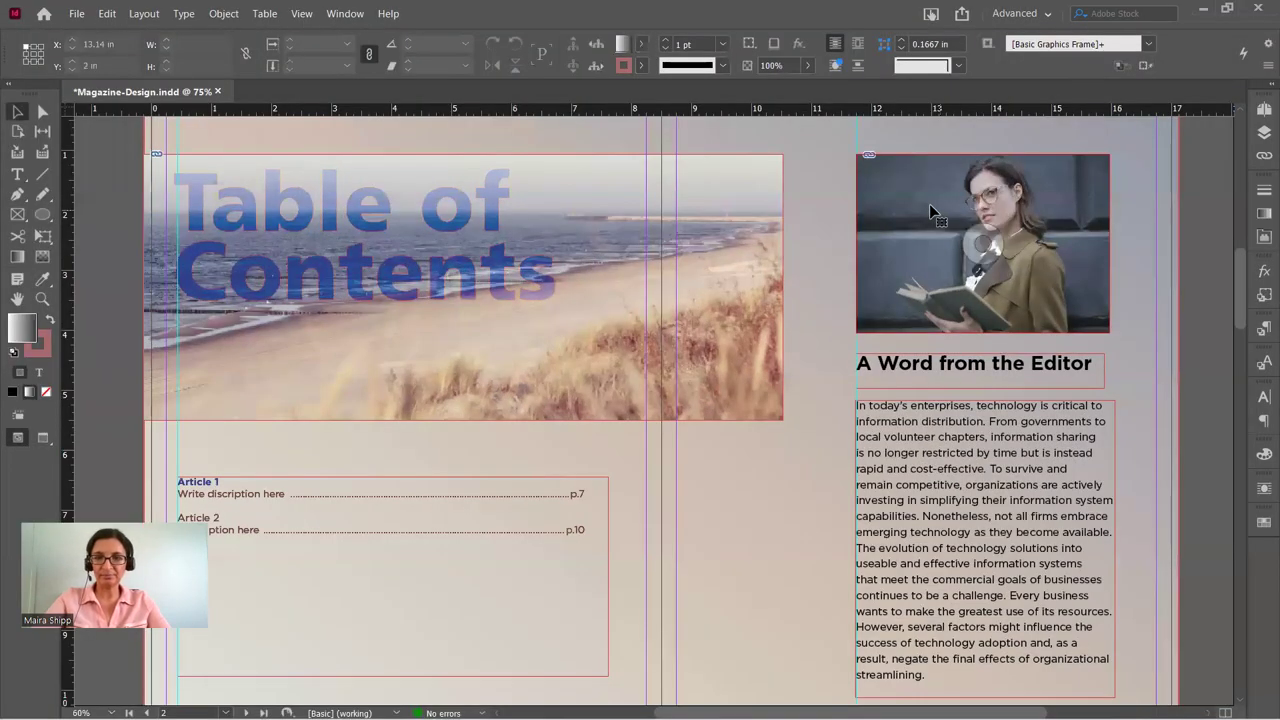